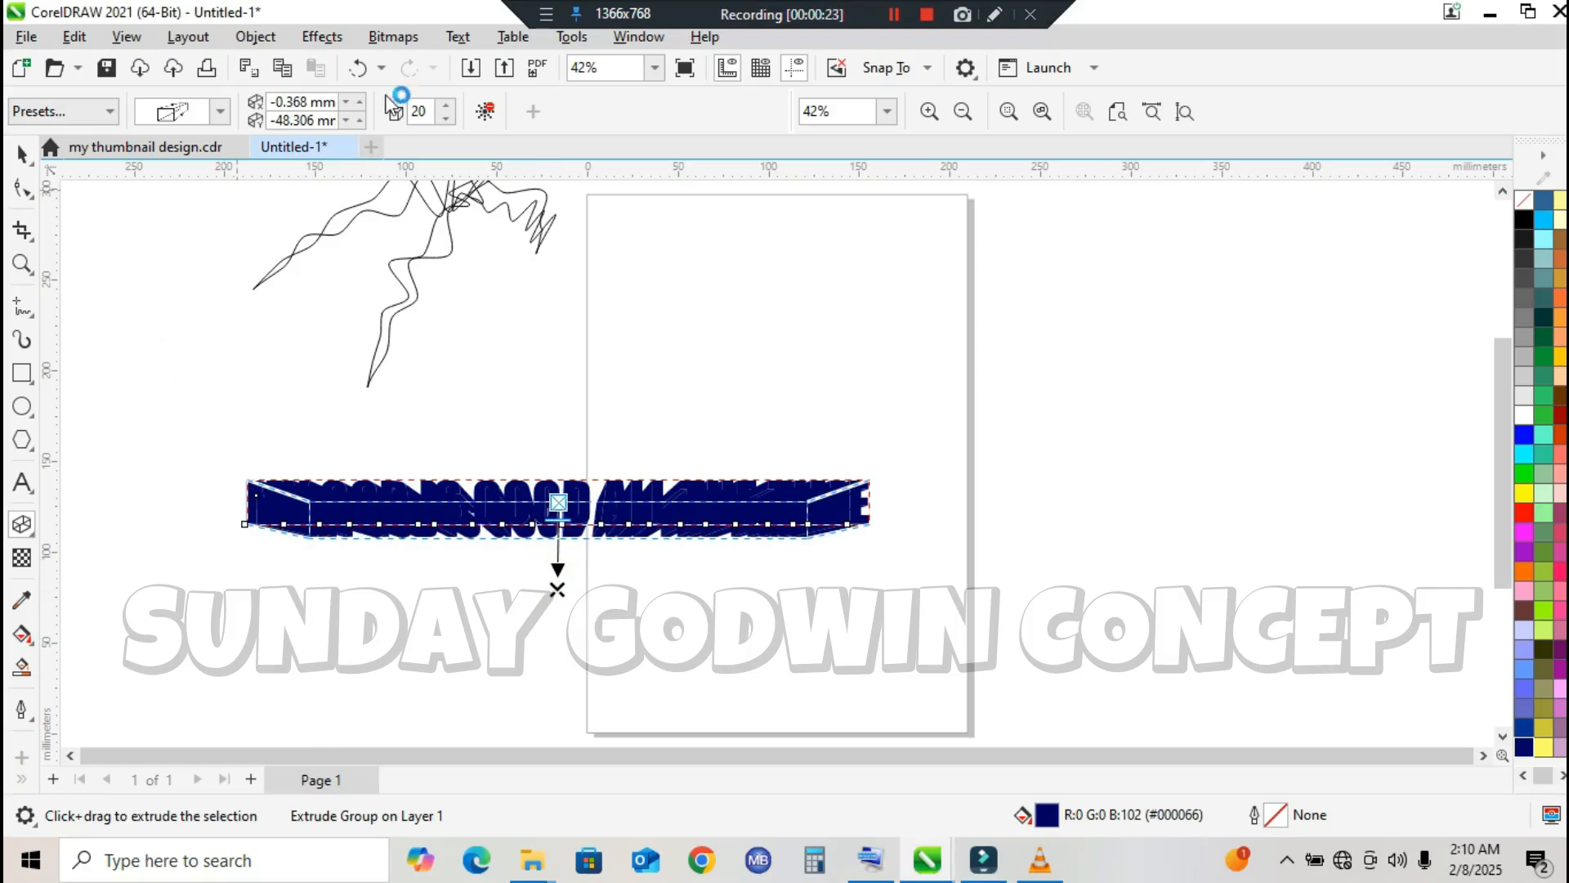
Step: Open the Extrude effect settings for the selected extruded text and go to its depth value
click(328, 47)
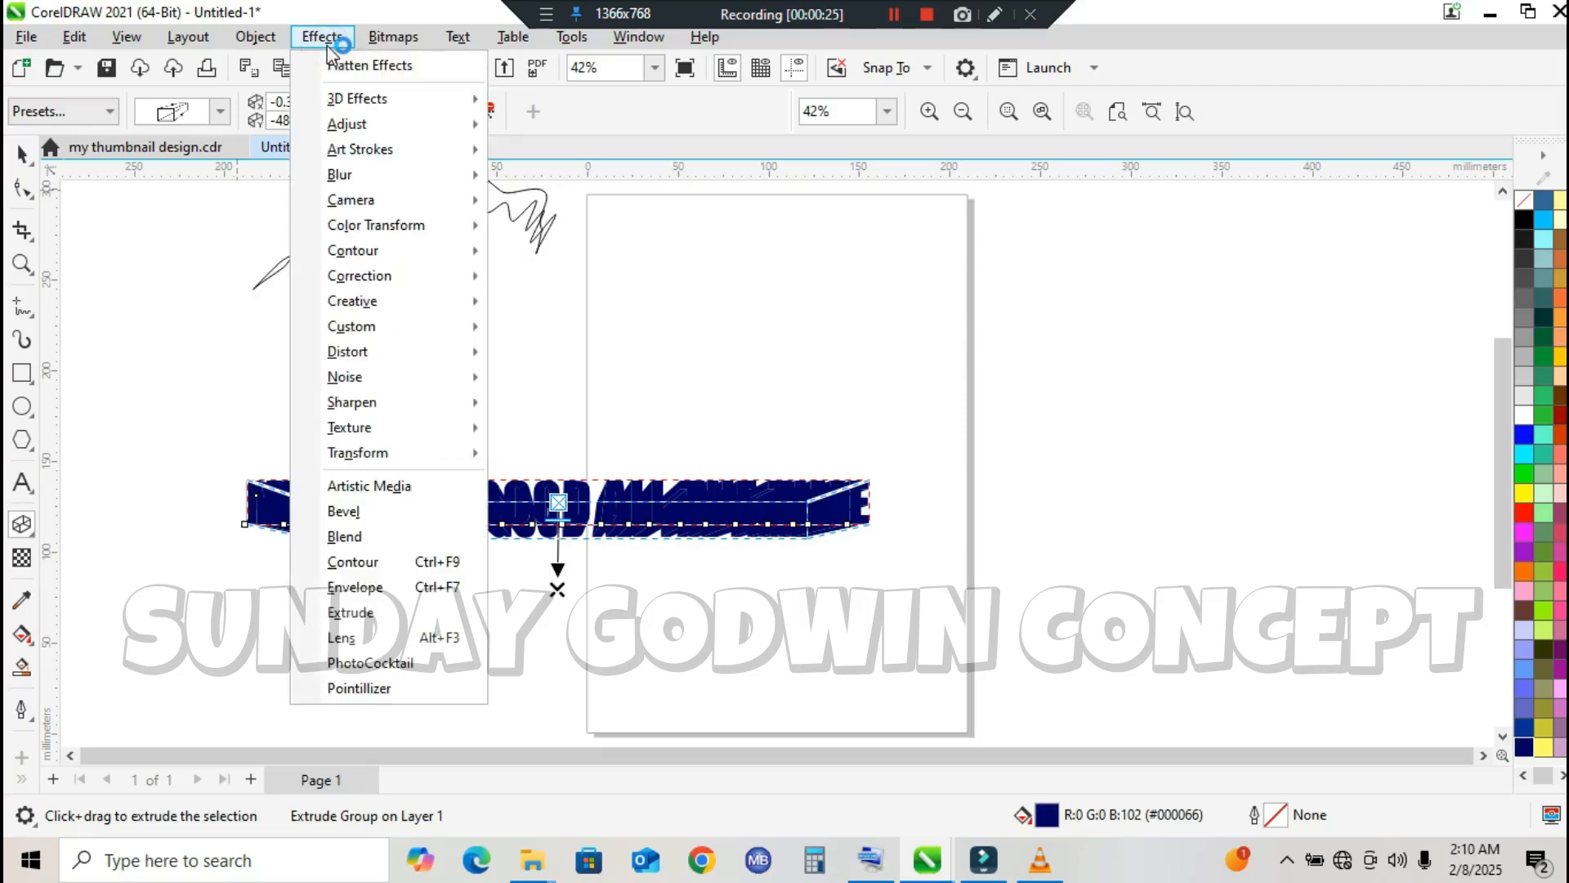
click(350, 349)
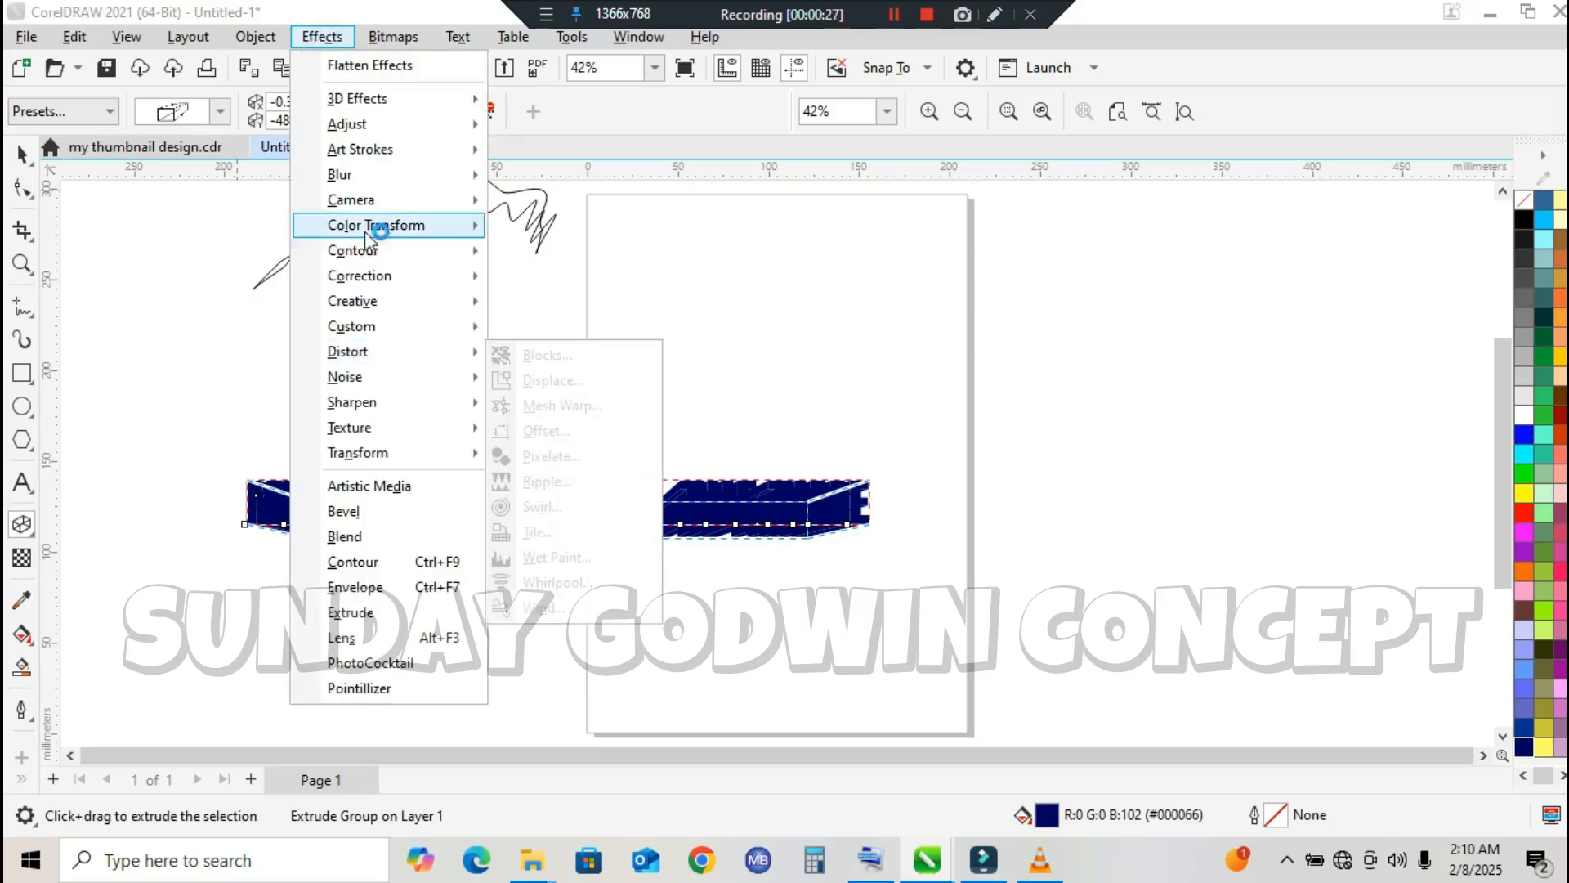
click(370, 617)
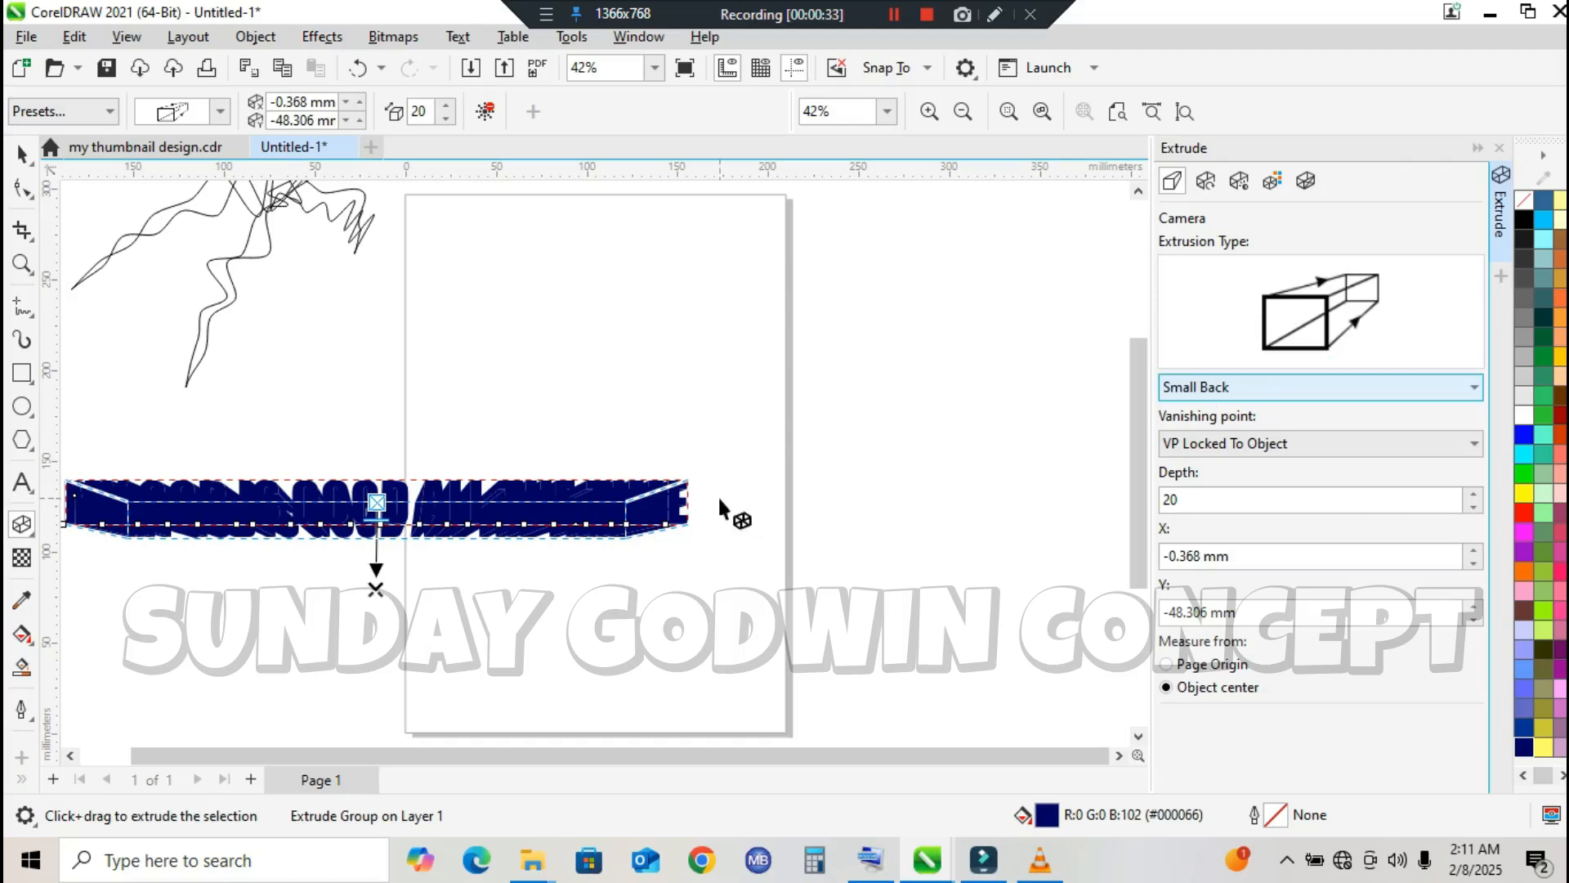
click(1266, 499)
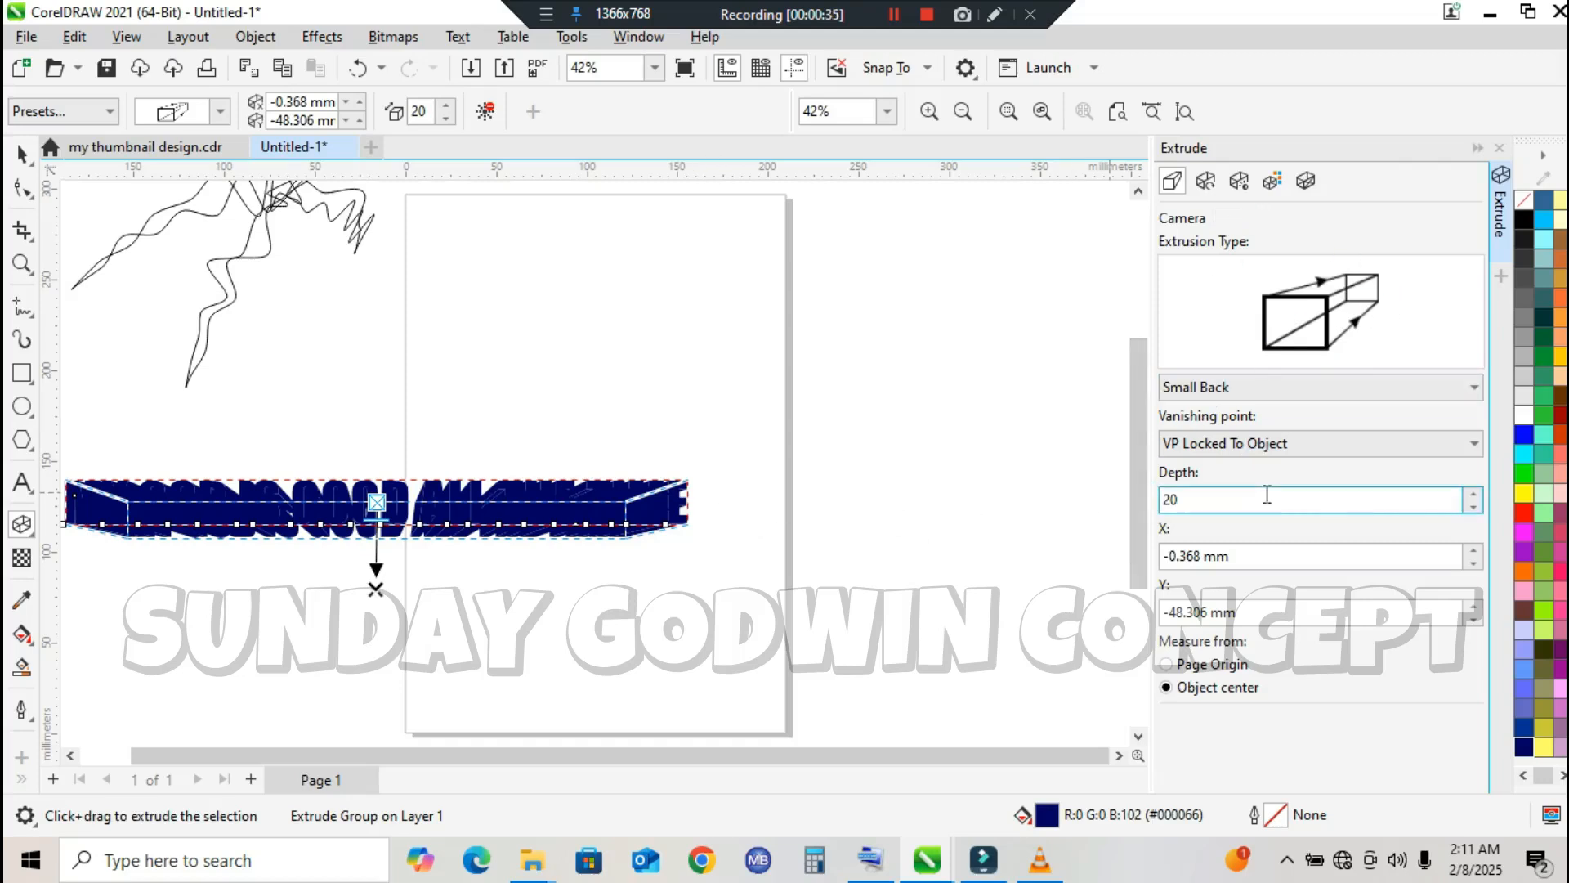
Step: Give the extrusion a dark navy solid fill and colour the text face blue (#0000FF)
click(1277, 184)
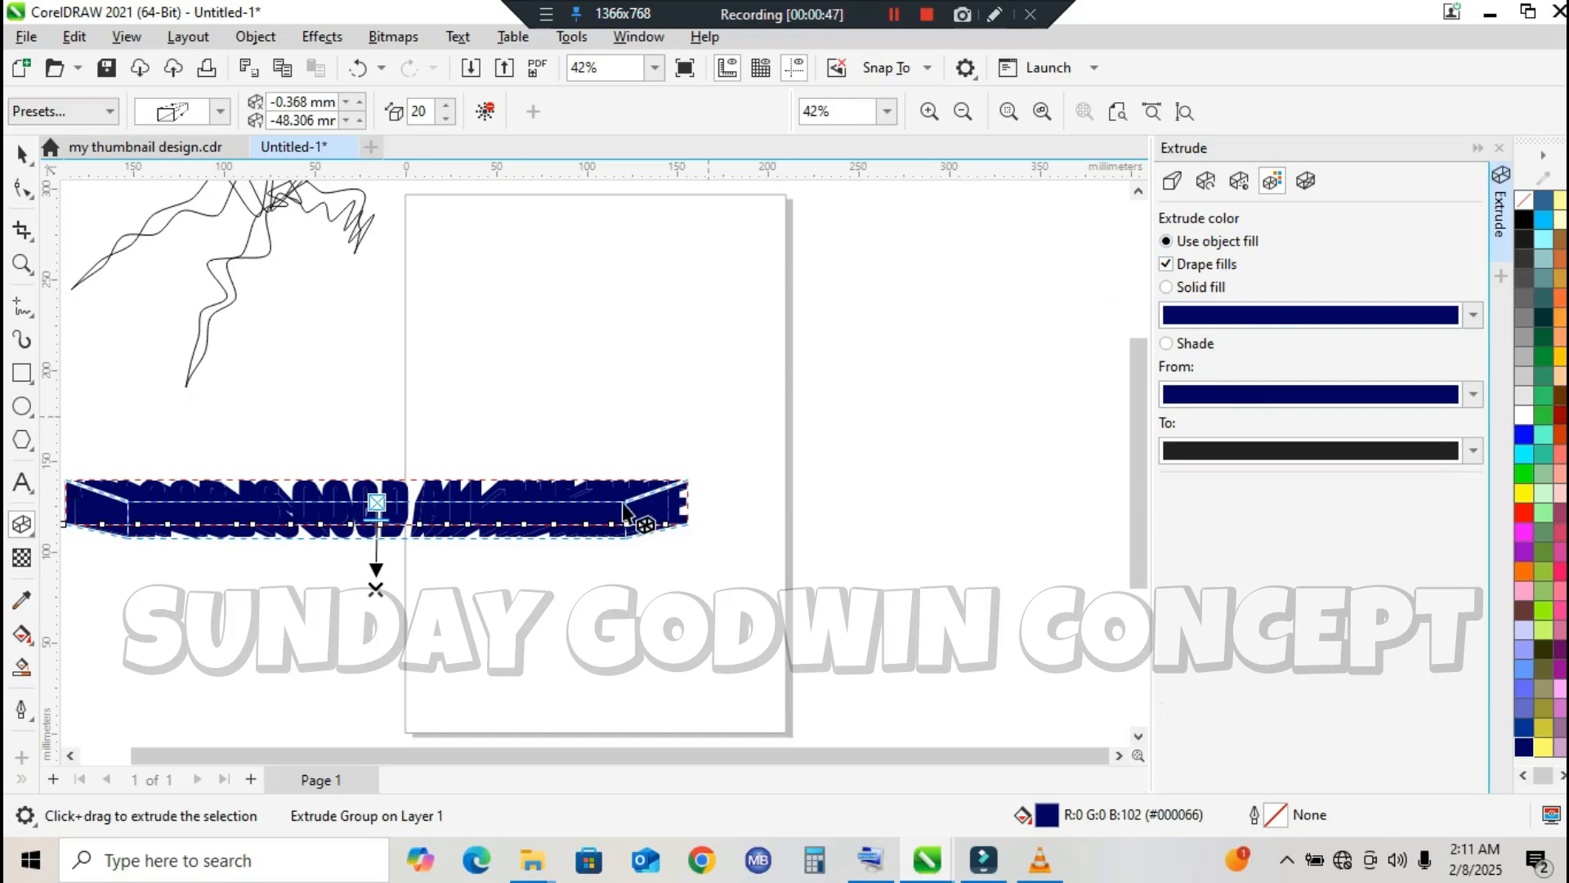
click(1192, 288)
click(1243, 318)
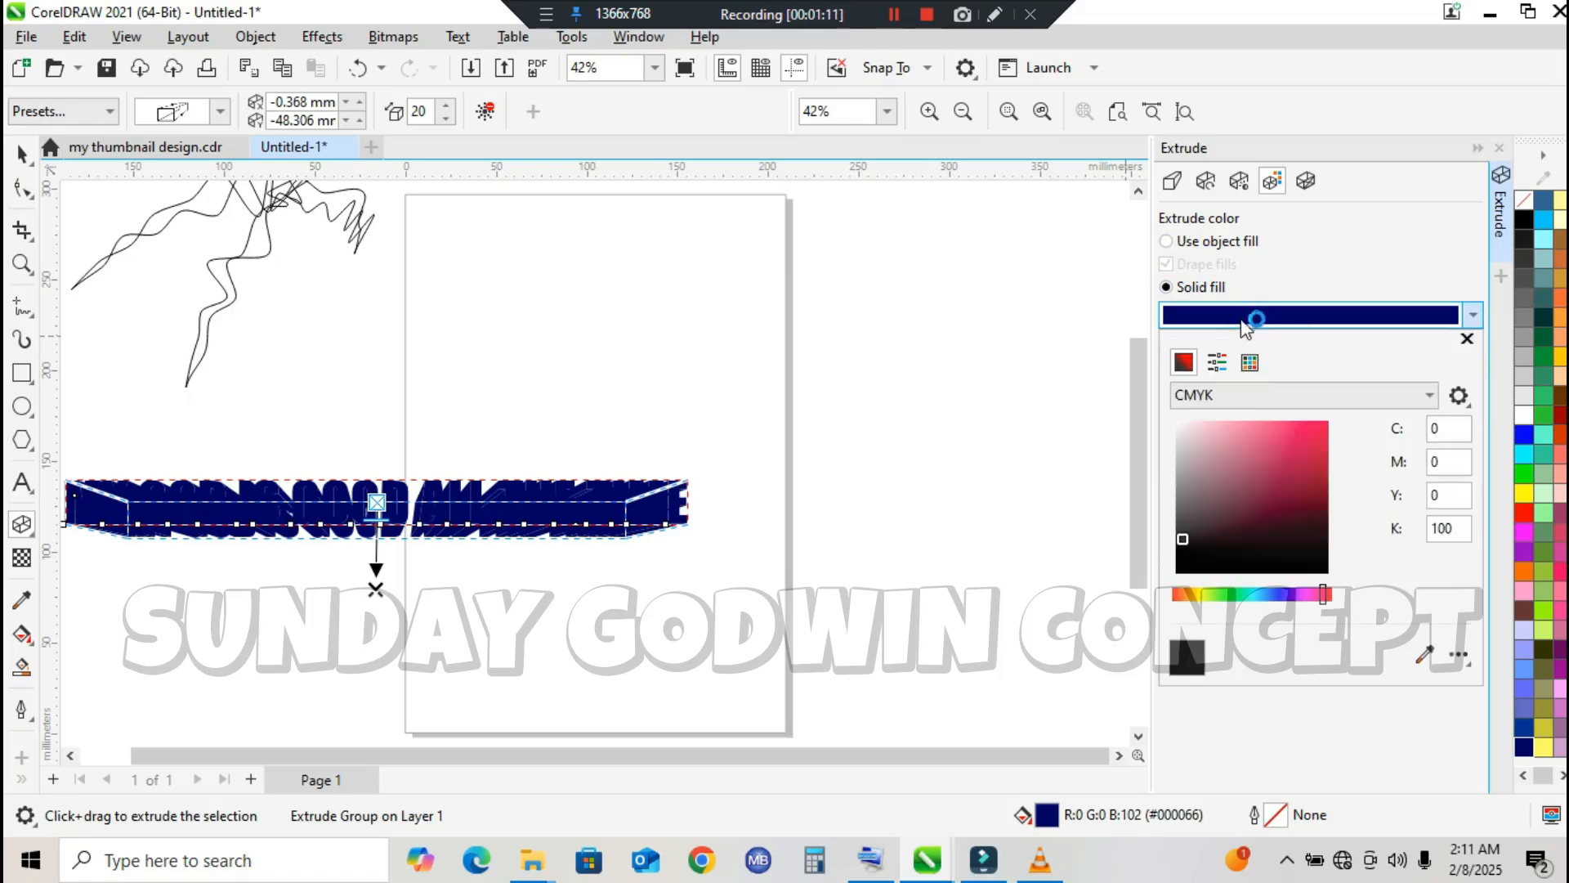
click(1283, 595)
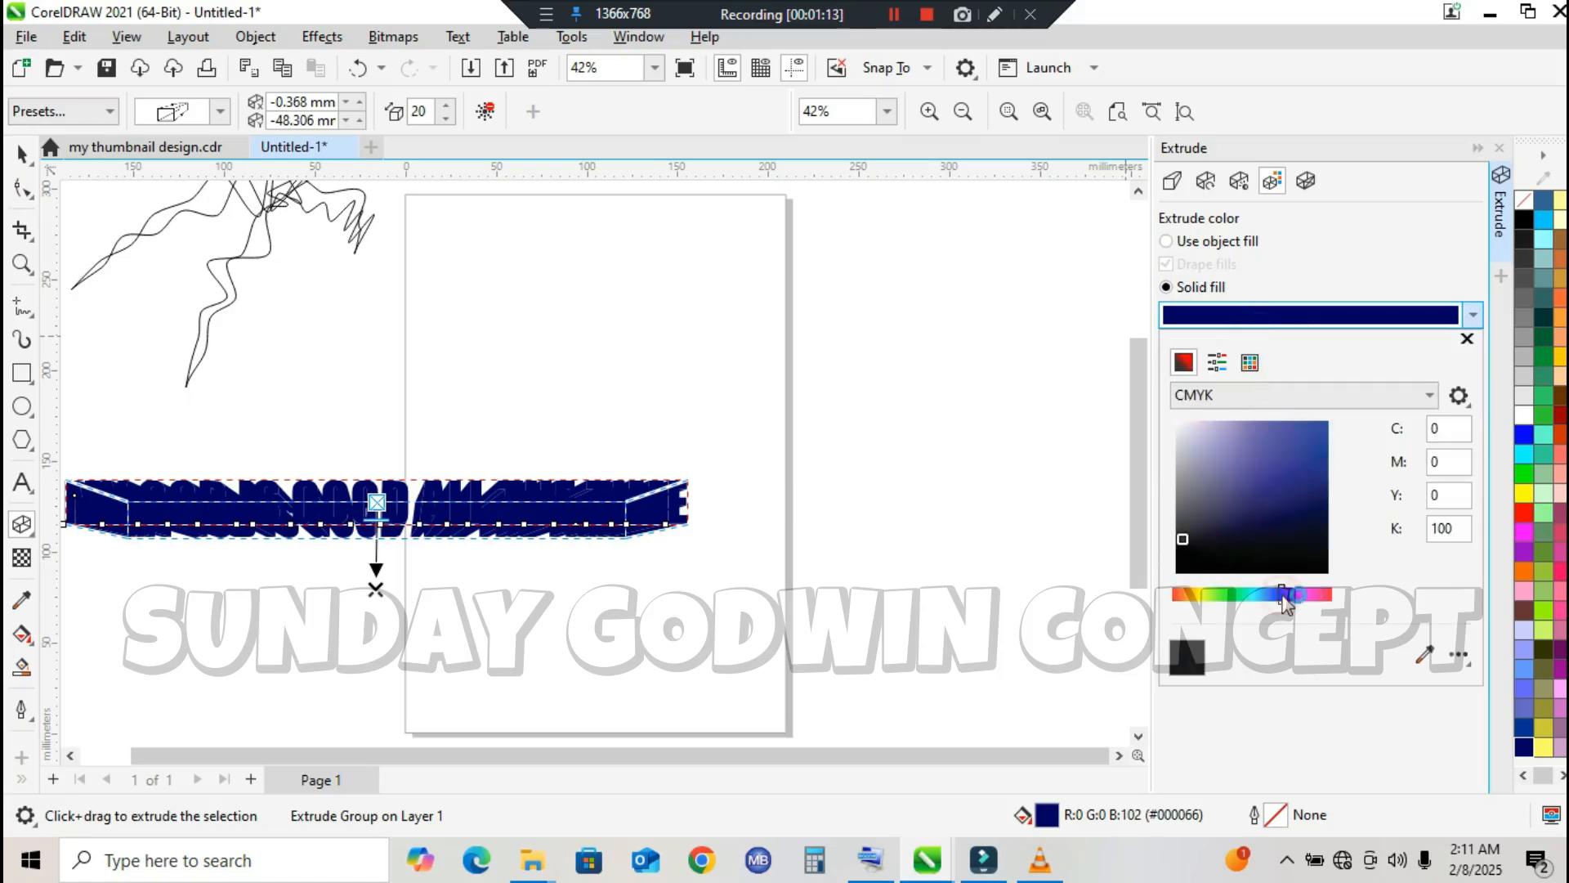
click(1306, 503)
mouse_move(1307, 518)
mouse_down()
mouse_move(1312, 537)
mouse_move(1318, 483)
mouse_move(1277, 523)
mouse_up()
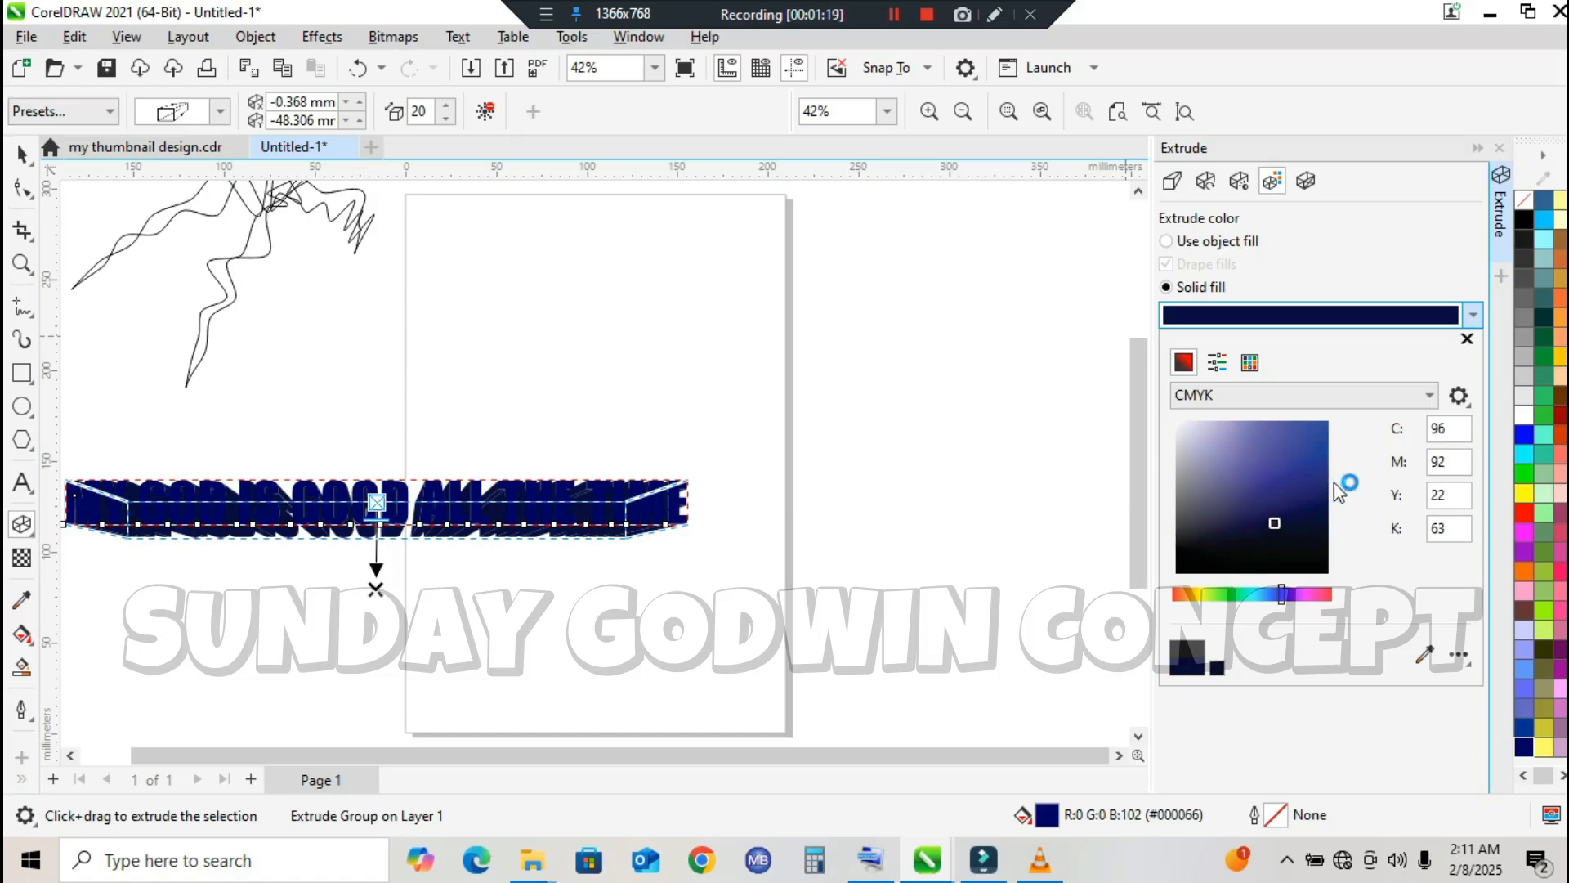
click(1317, 508)
click(1355, 279)
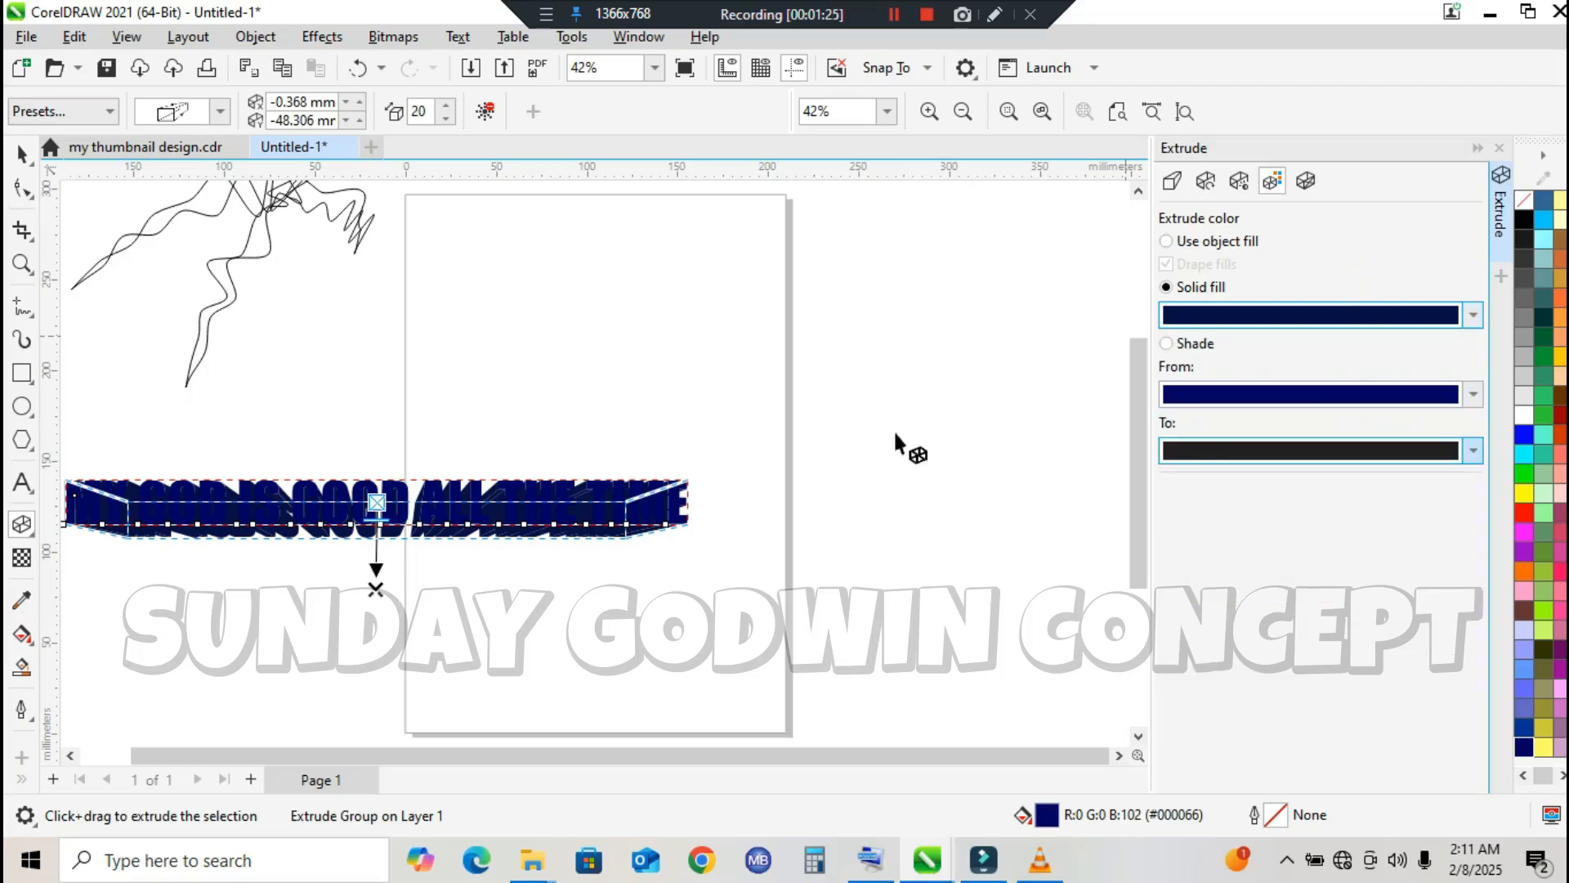
click(1526, 435)
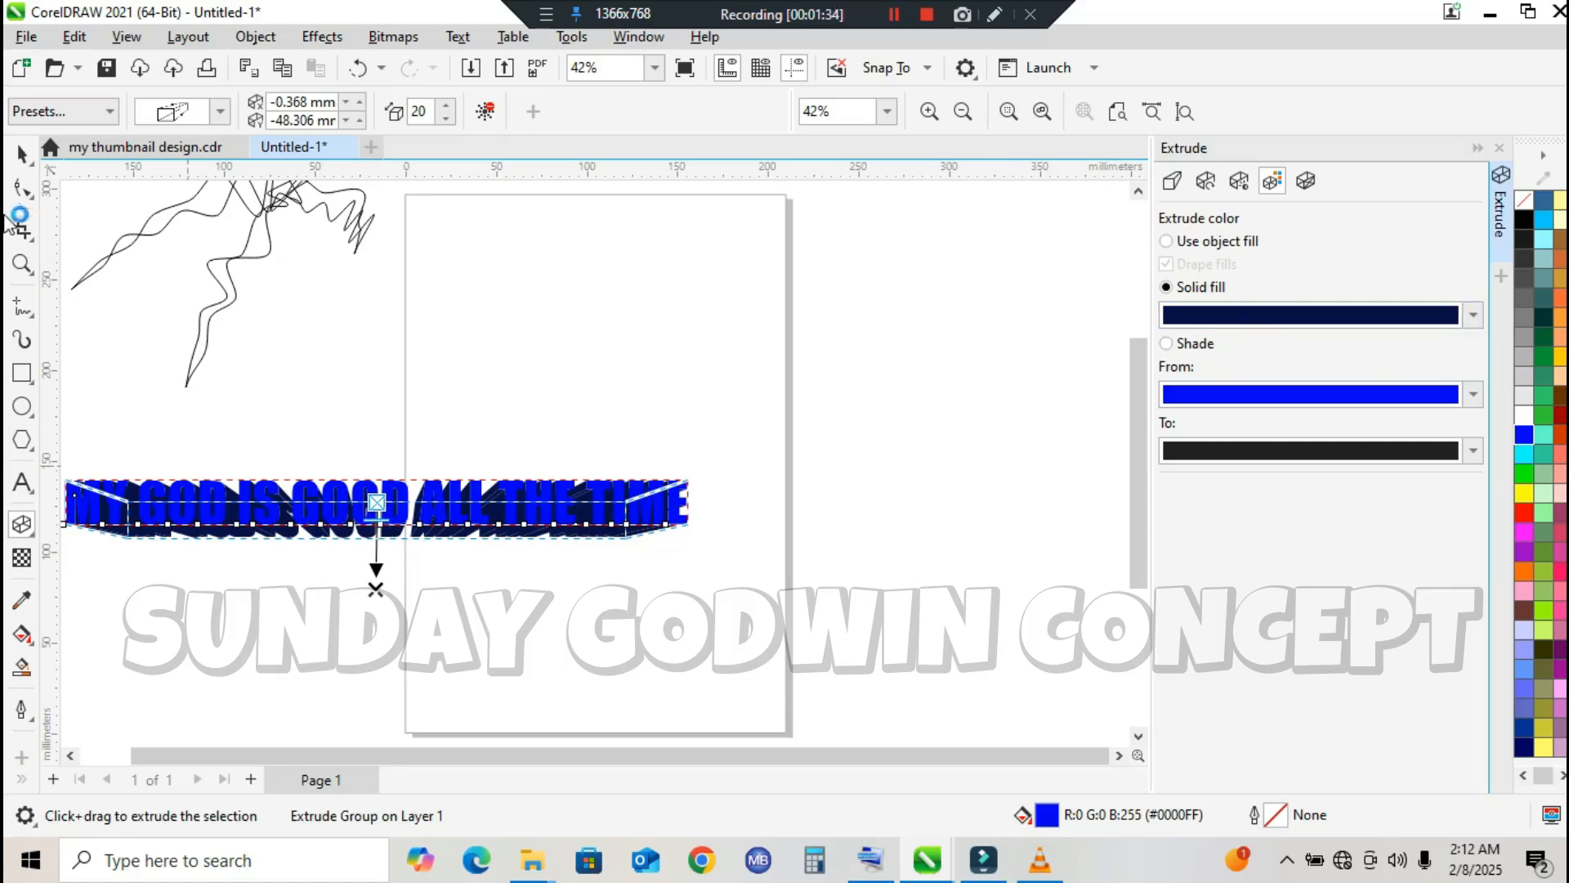
Step: Bring the extrusion's vanishing point closer beneath the text, to about 0.27 mm horizontally and -31 mm vertically, with a depth of 21
click(22, 263)
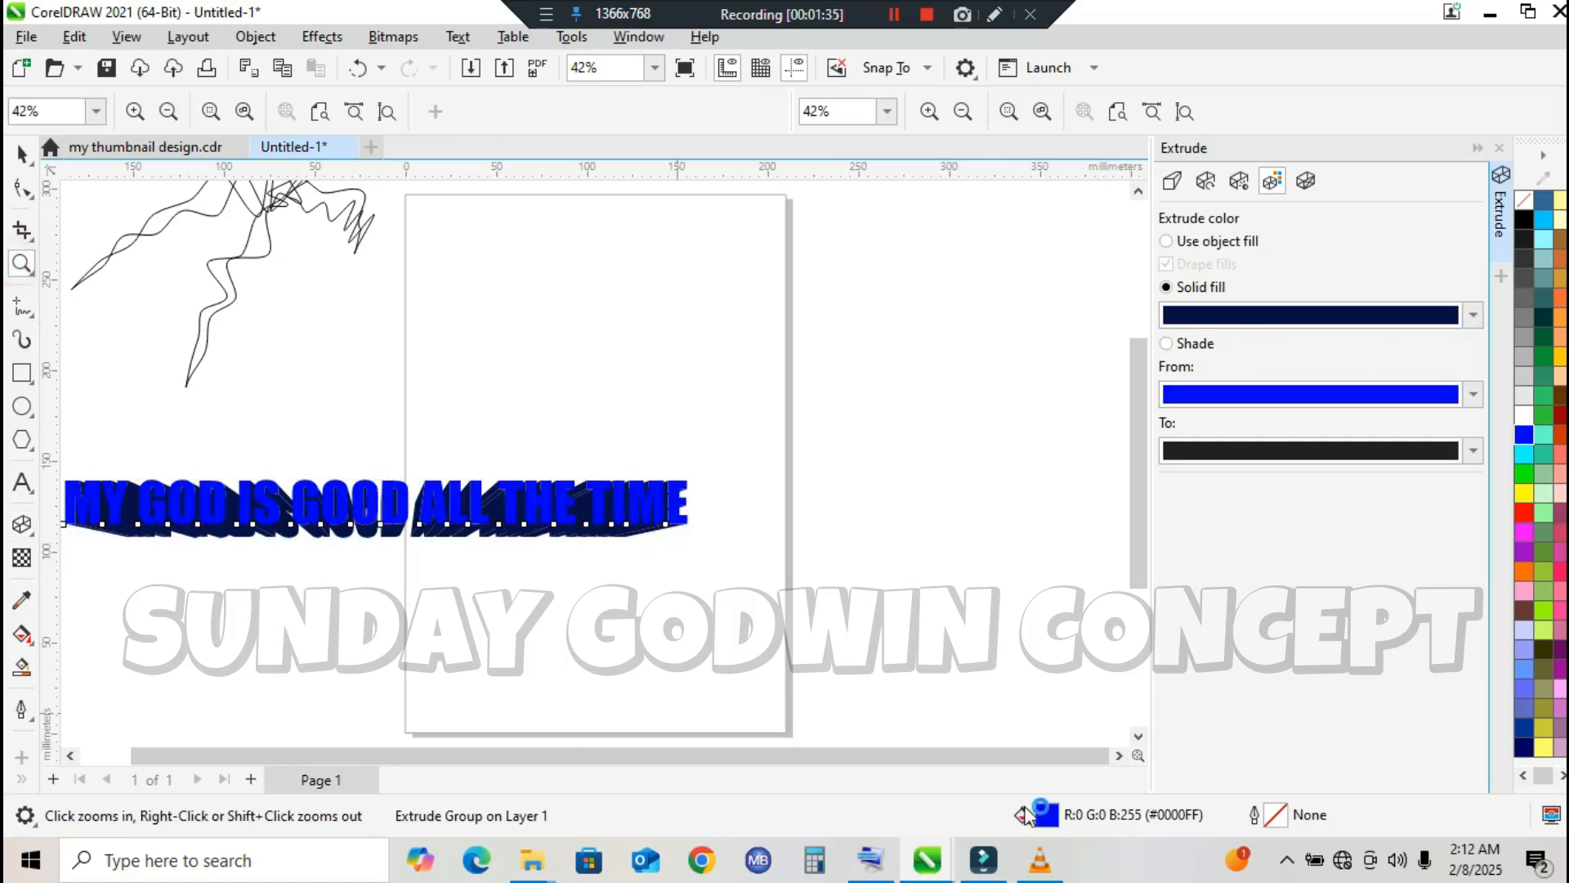
drag(931, 756, 803, 753)
drag(106, 444, 953, 596)
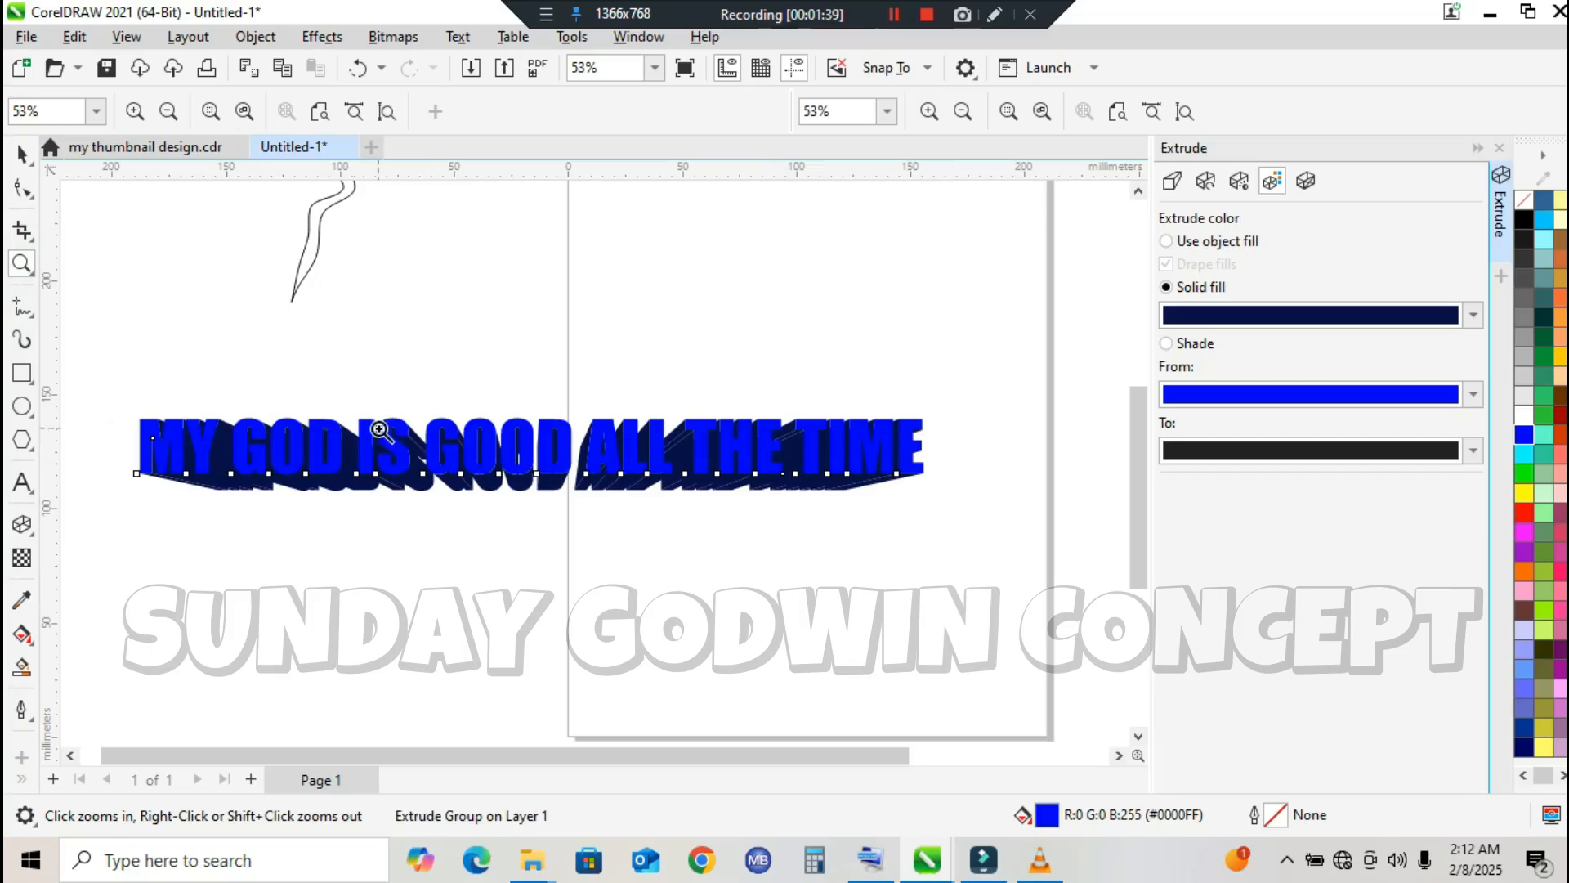
drag(117, 393, 951, 550)
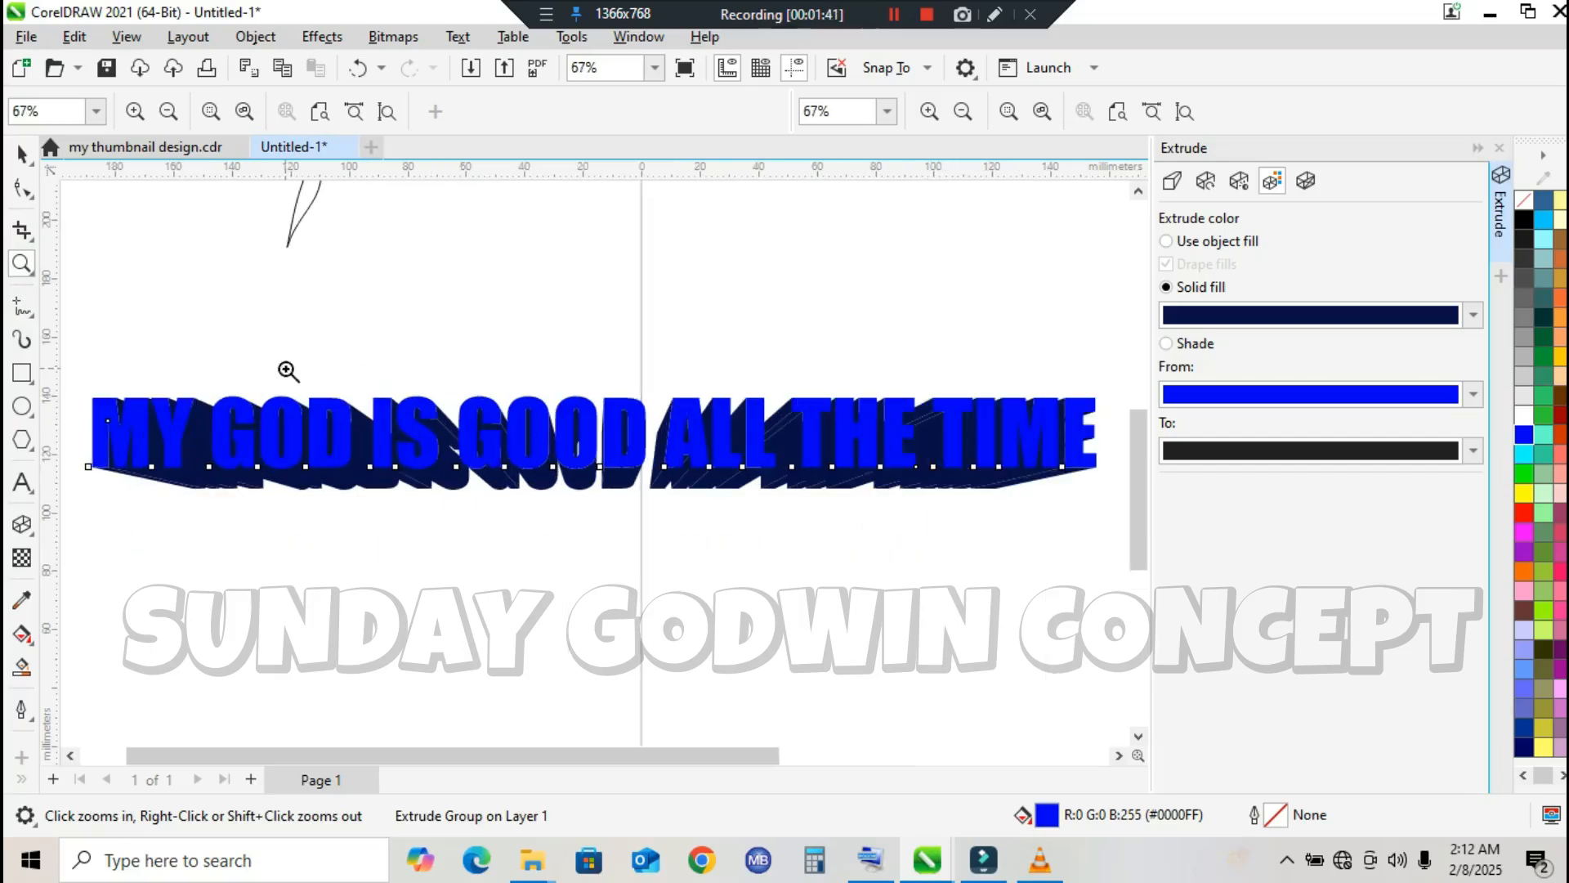
click(22, 524)
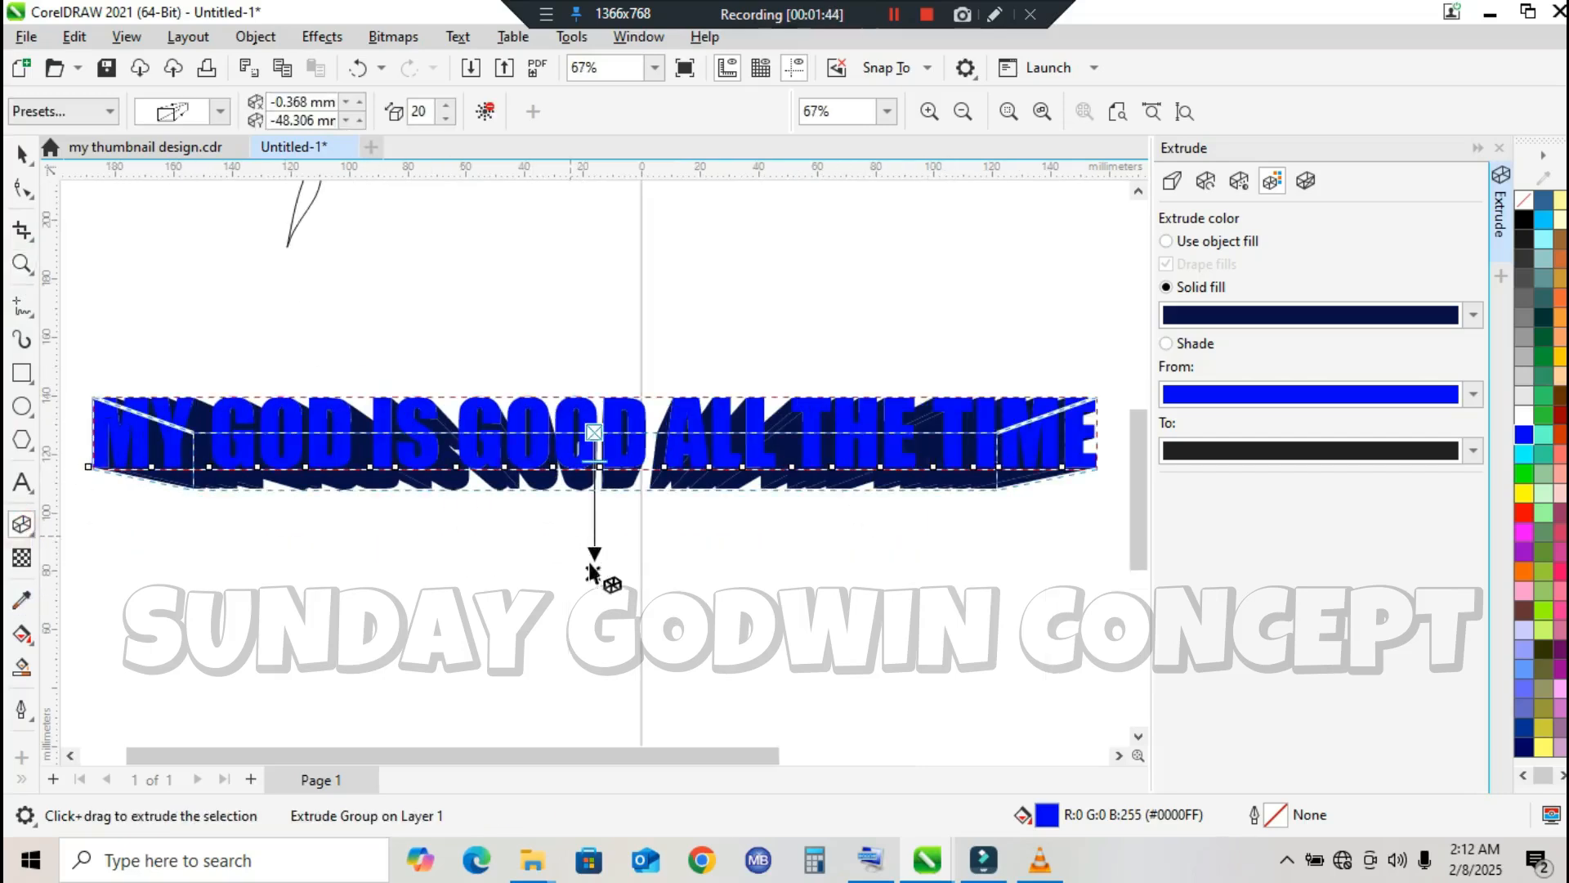
drag(594, 572, 595, 523)
mouse_move(594, 451)
mouse_down()
mouse_move(594, 471)
mouse_move(595, 449)
mouse_up()
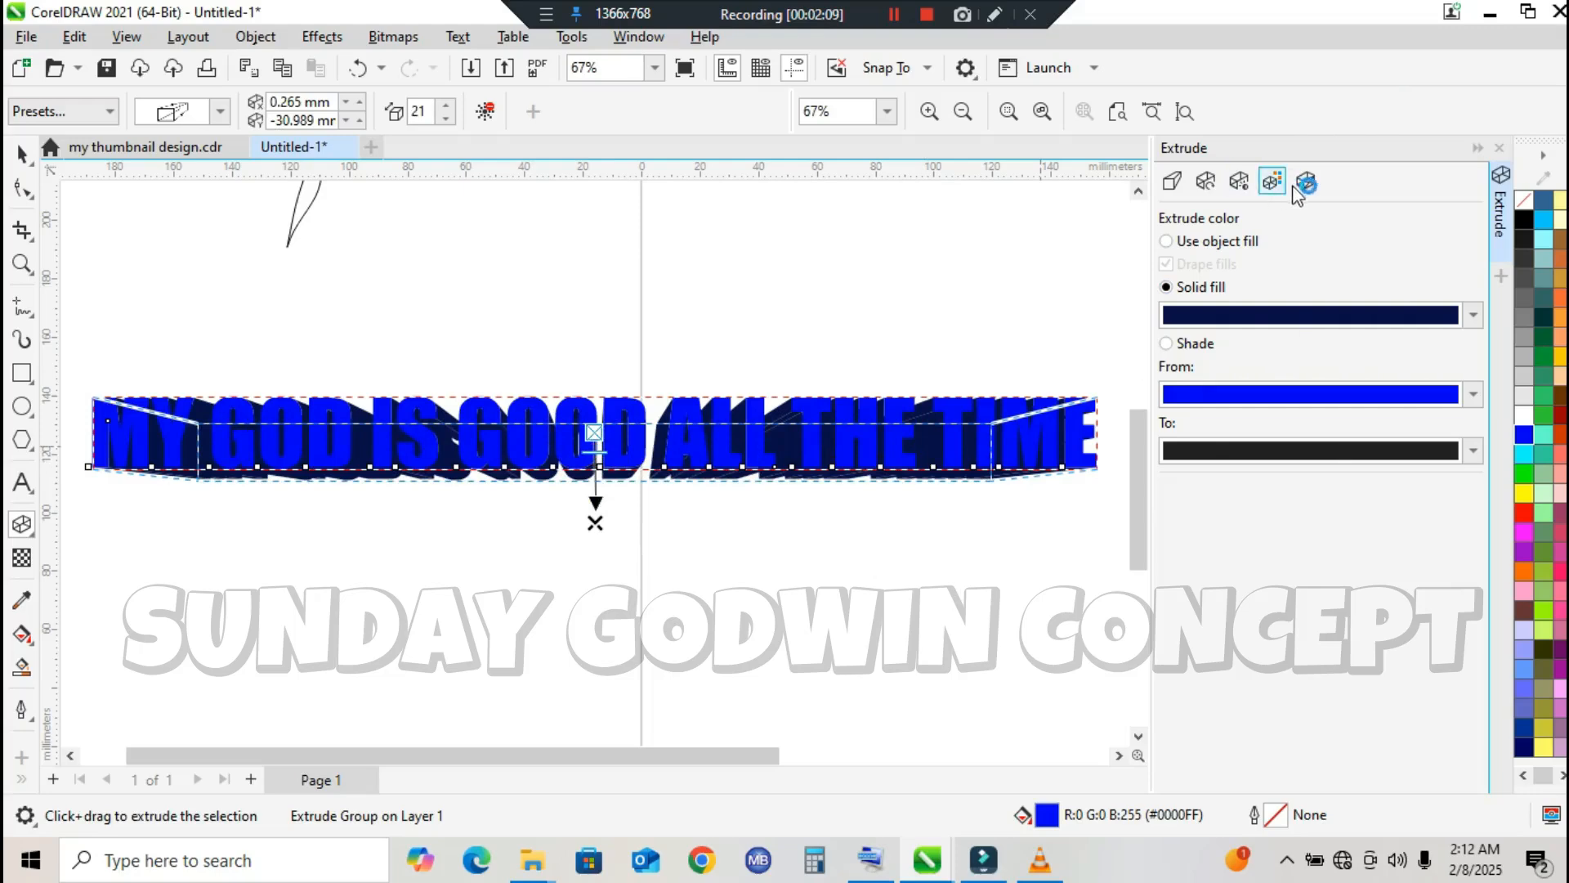
Step: Rotate the extruded text in 3D to x 7, y 12, z 0, then try moving the text and undo that move
click(1200, 191)
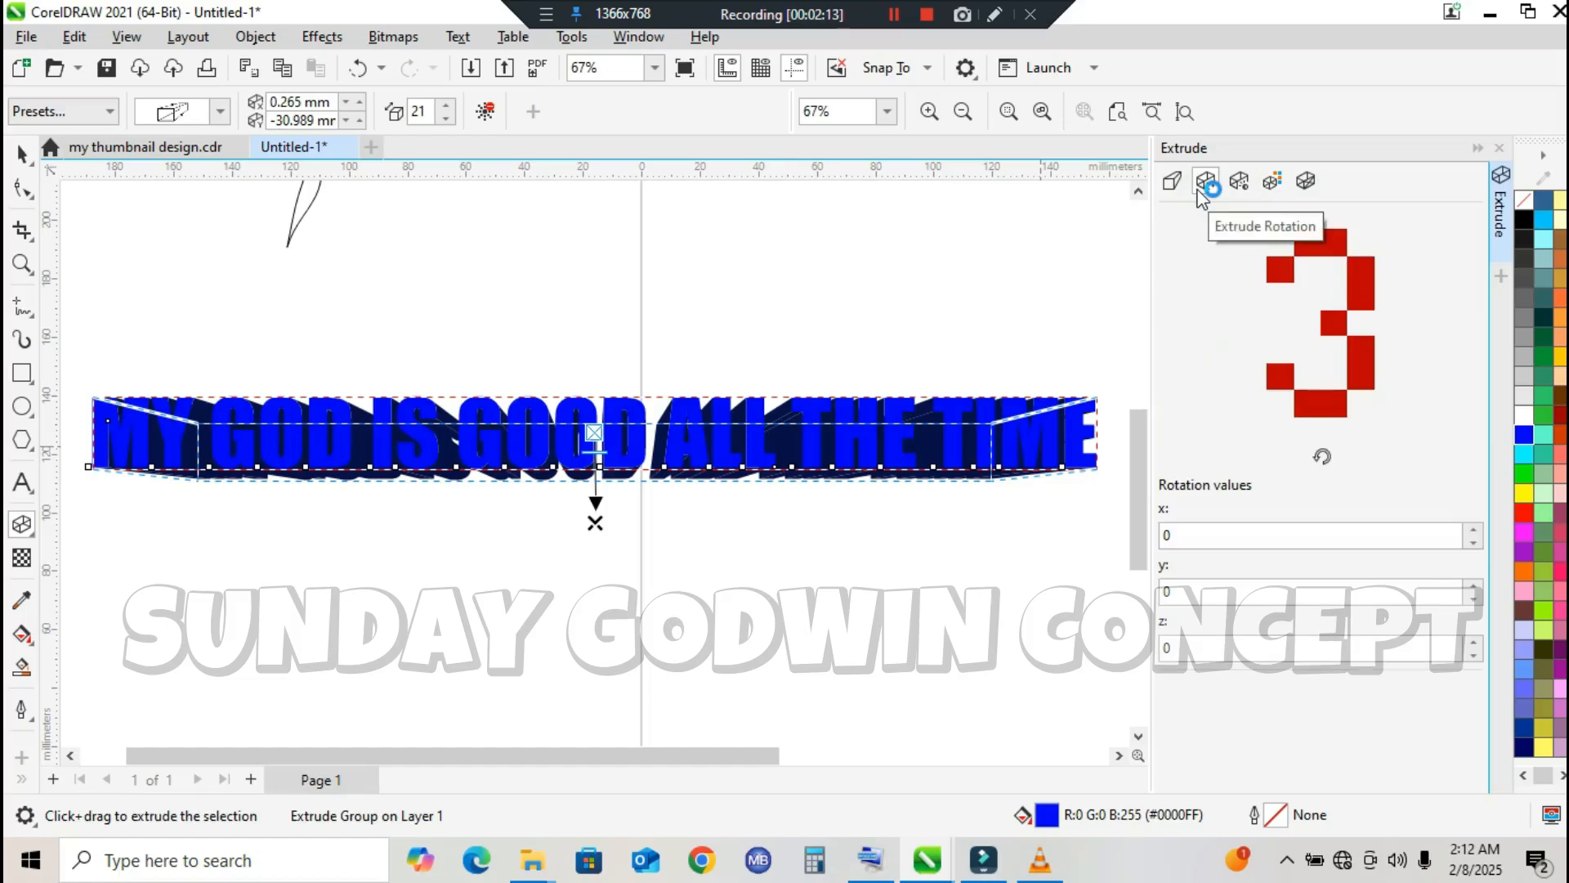
drag(1285, 378, 1286, 385)
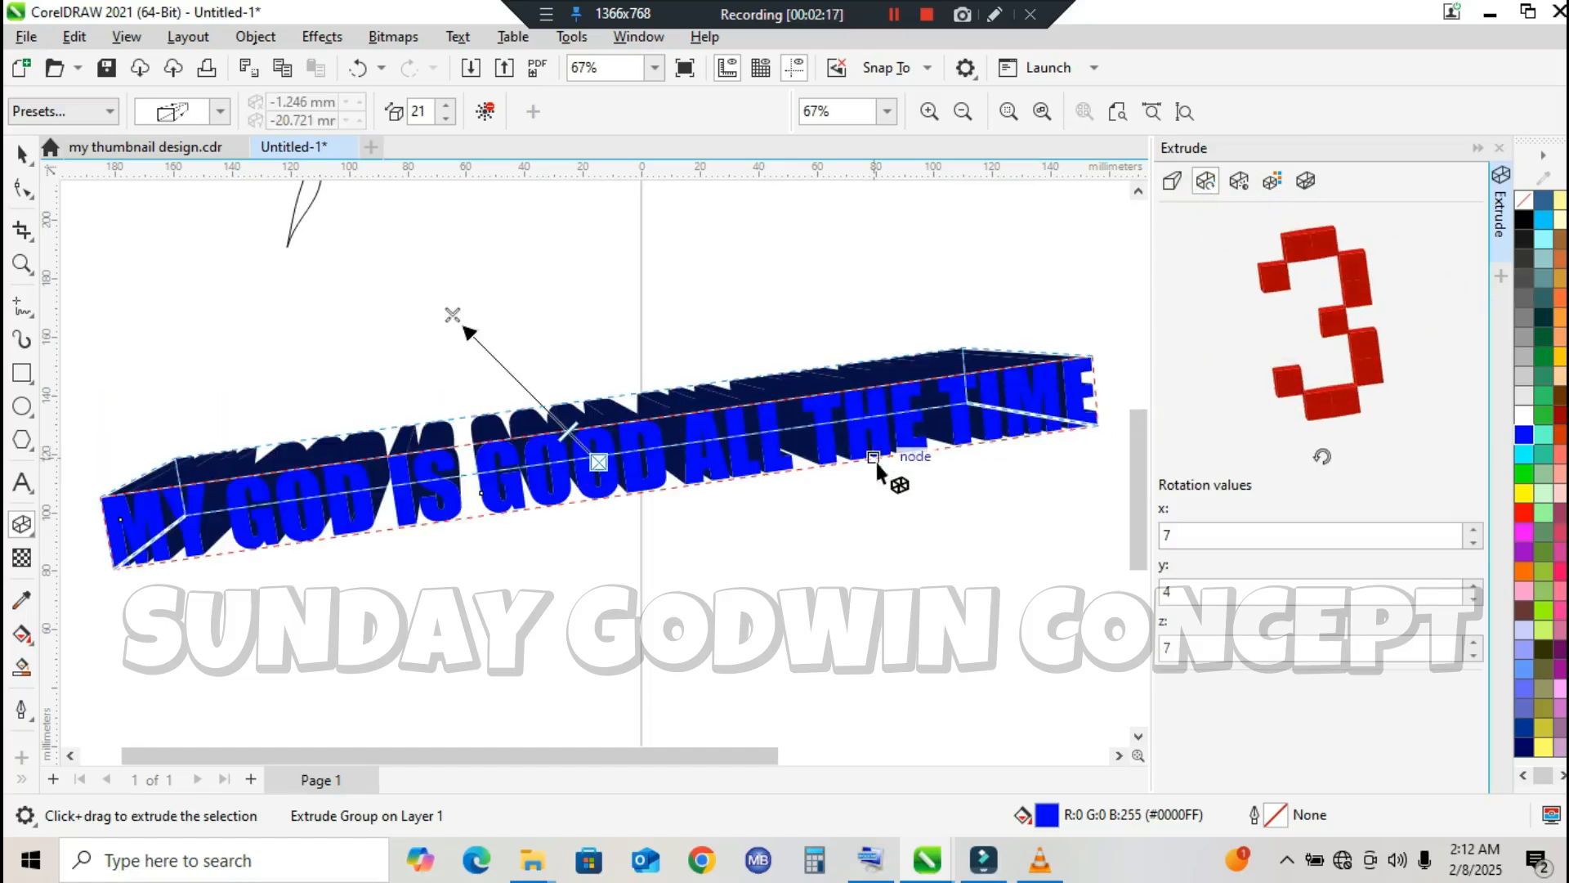
drag(1374, 280, 1337, 246)
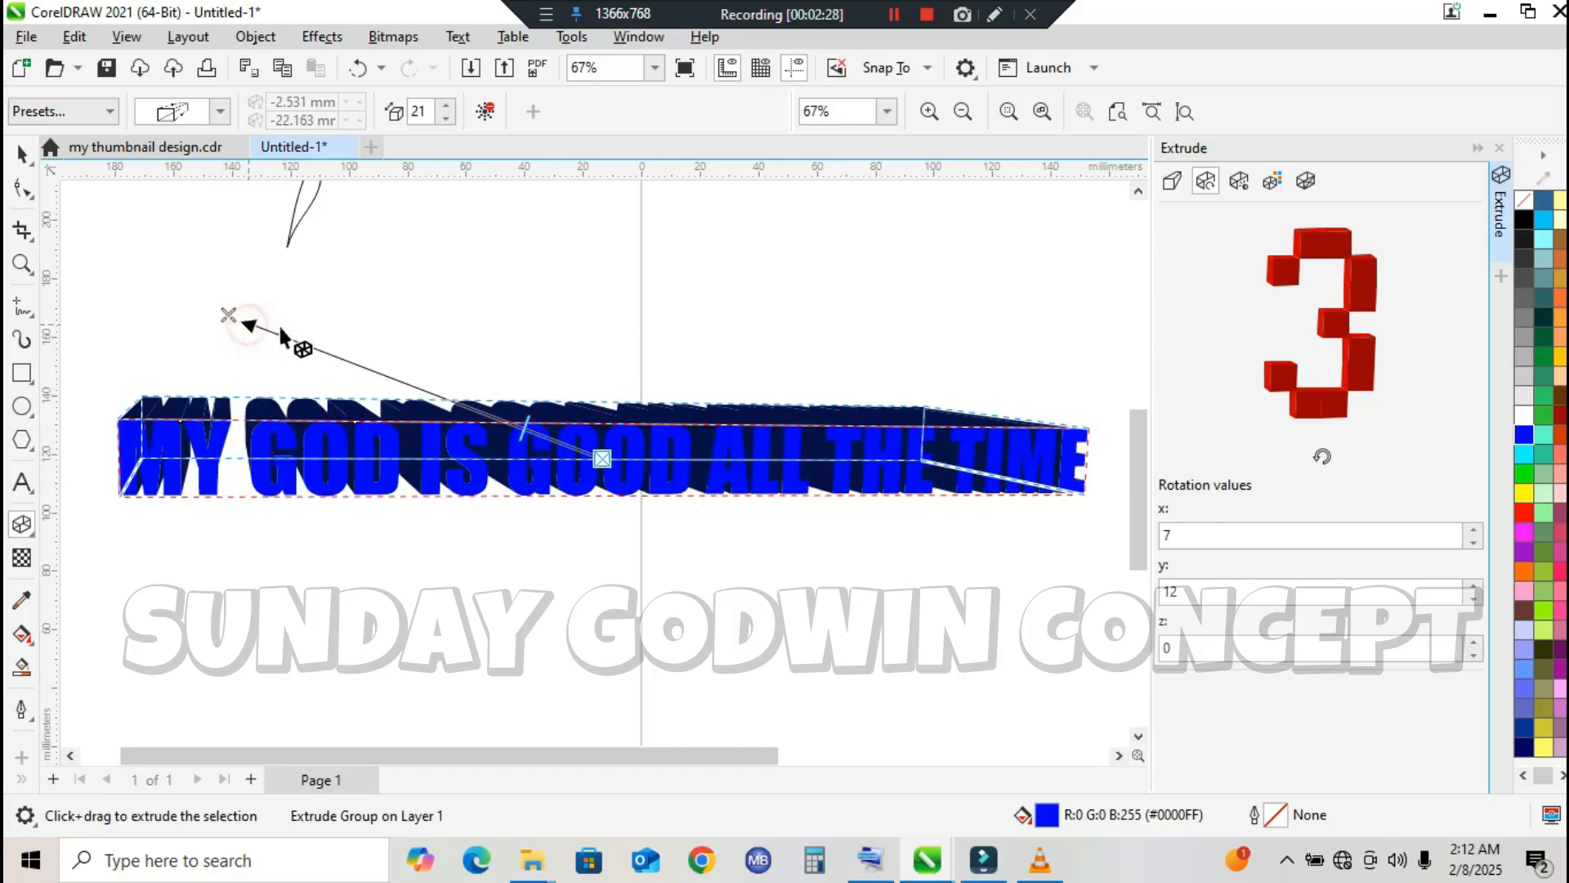
drag(517, 421, 705, 602)
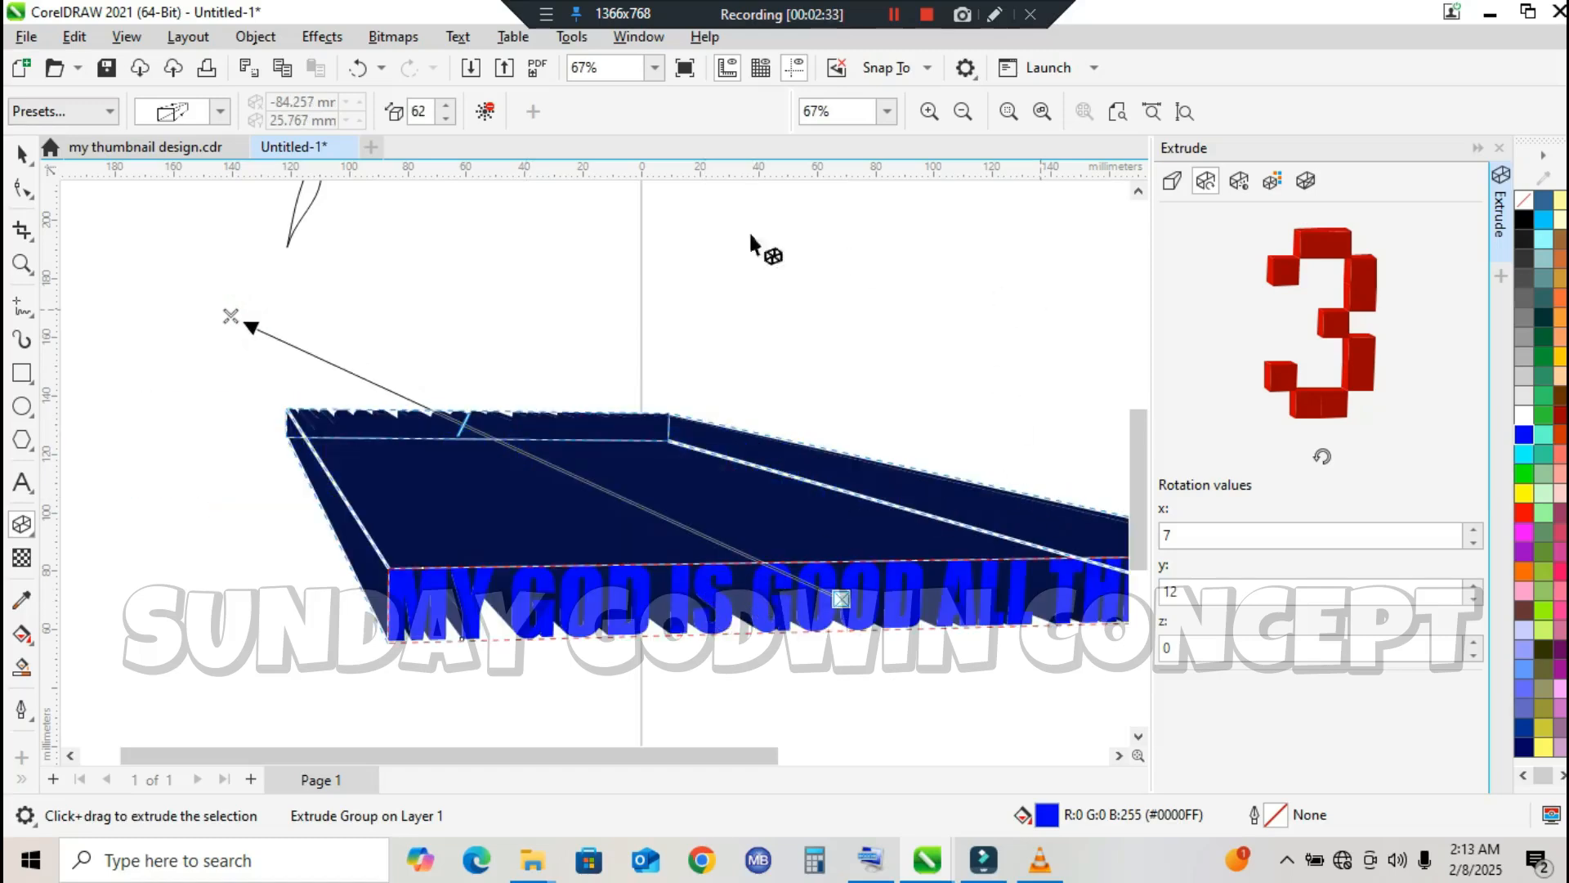
click(359, 72)
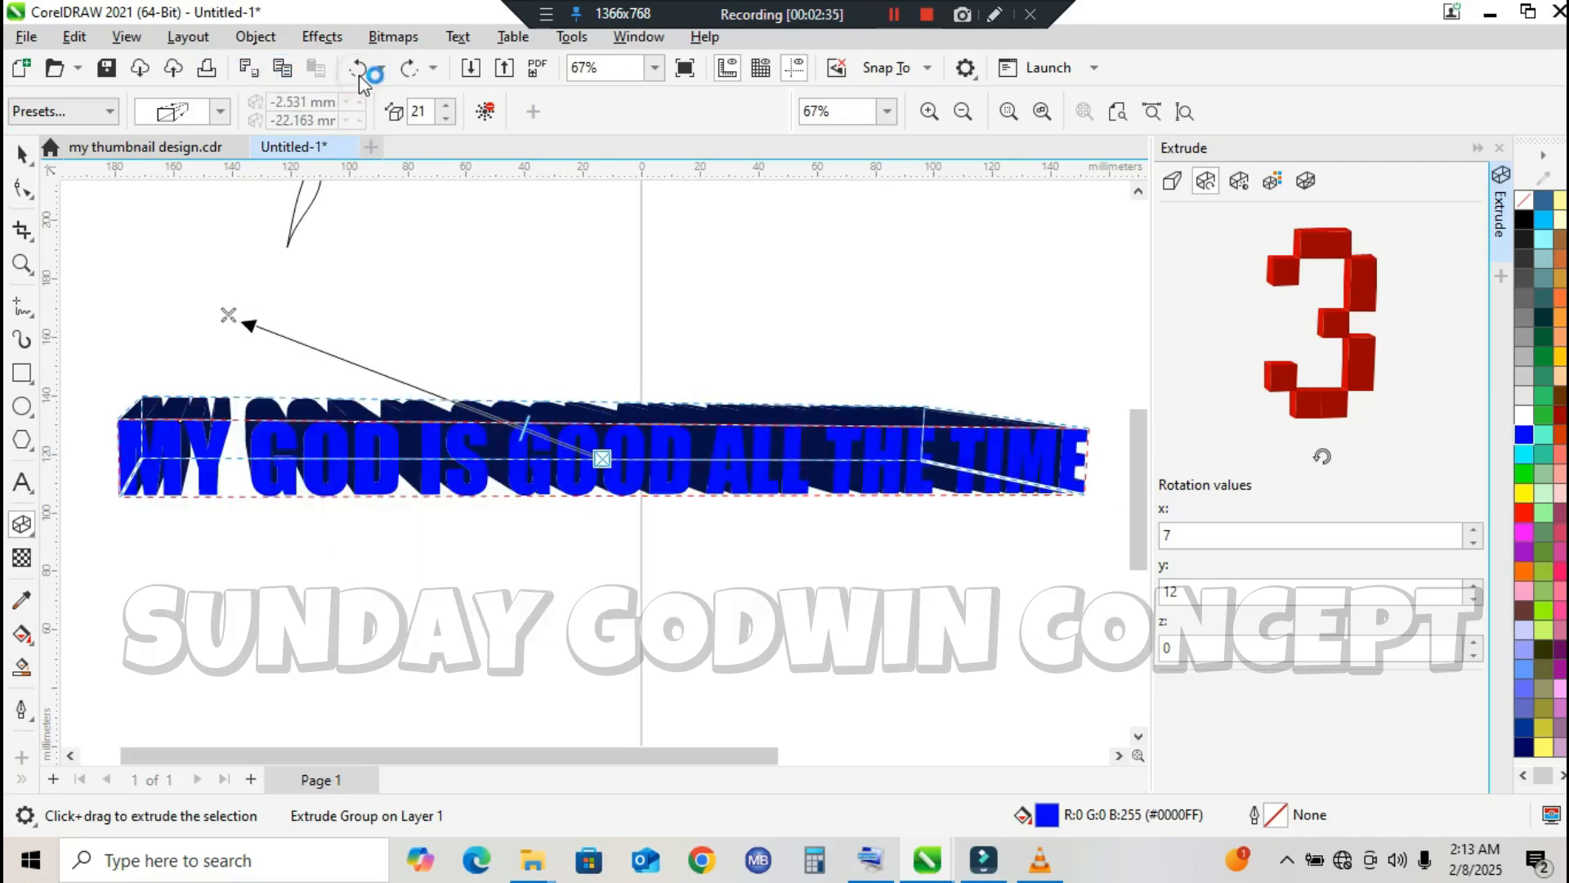
Step: Turn on light sources 1, 2 and 3 in the extrusion's lighting at intensity 100
click(1239, 180)
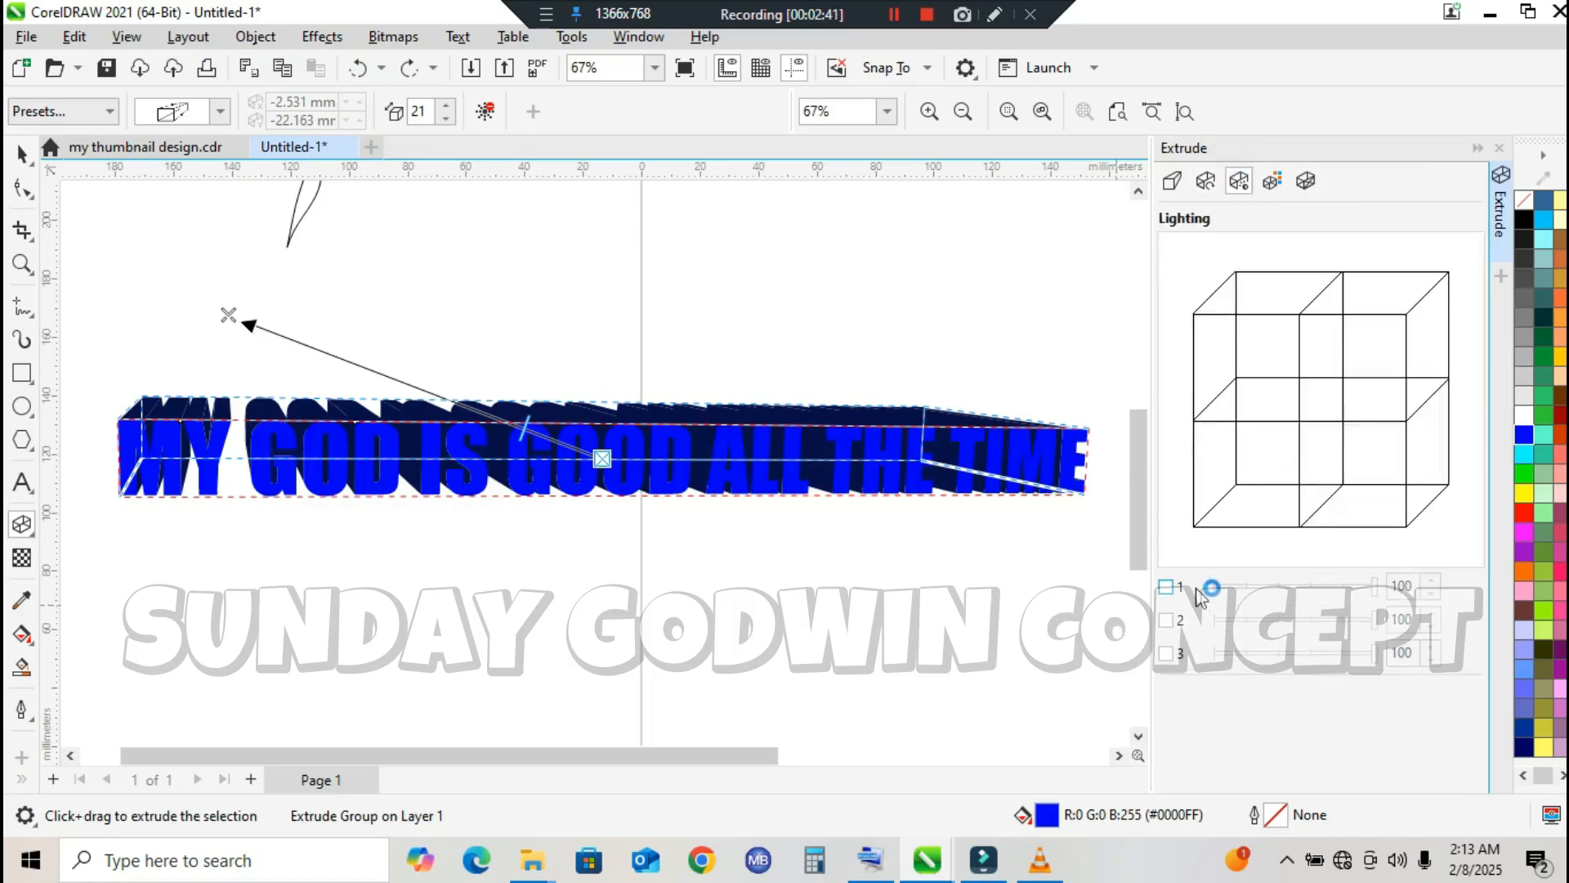
click(1167, 587)
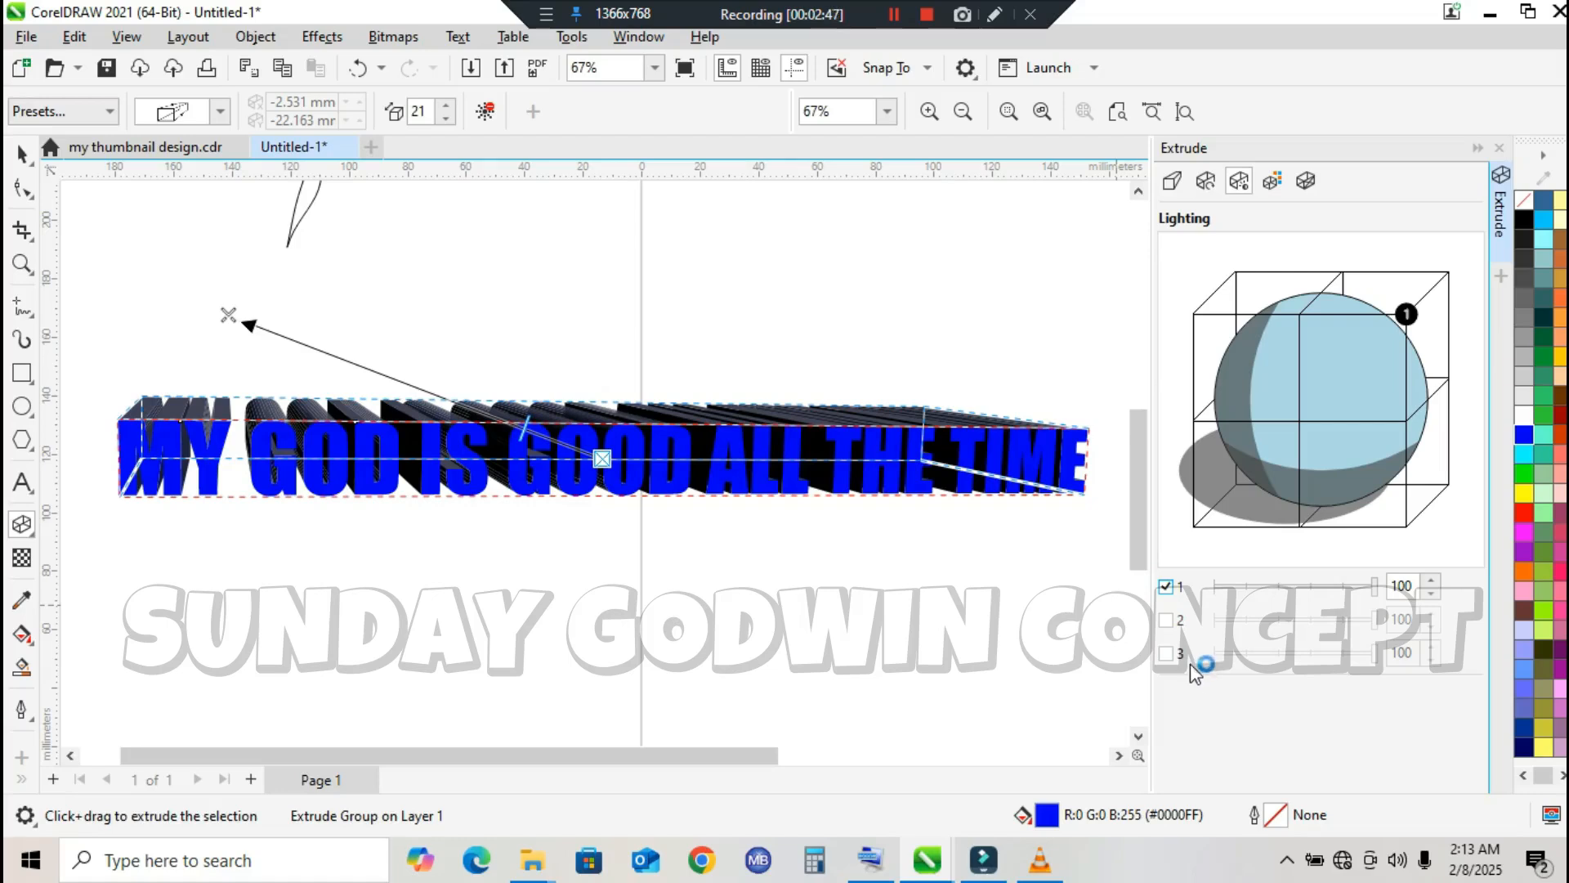
click(1165, 620)
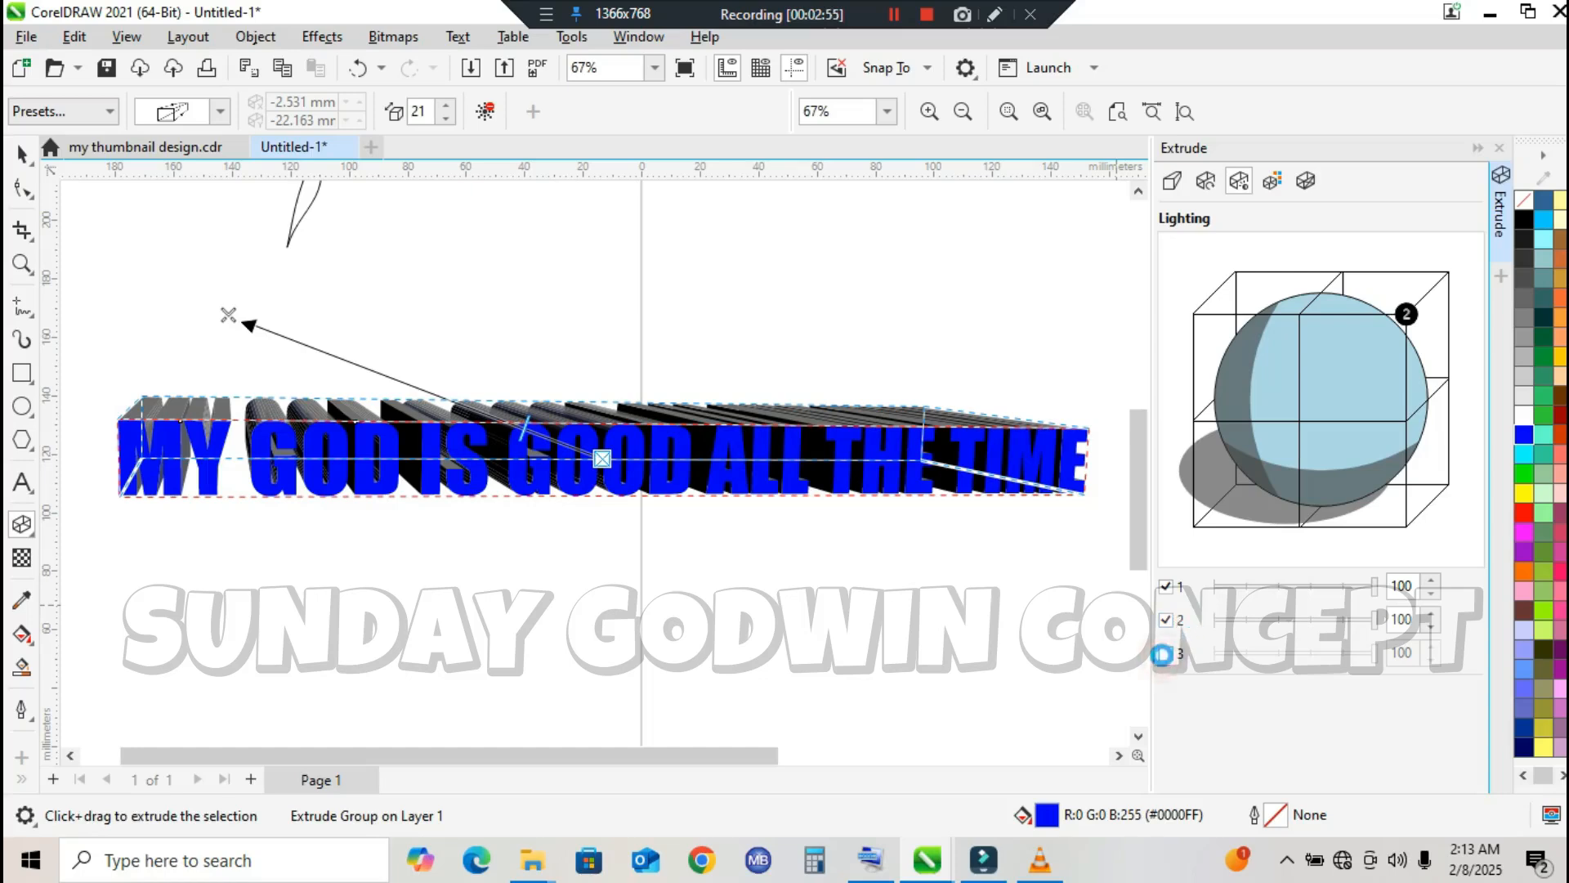
click(1166, 655)
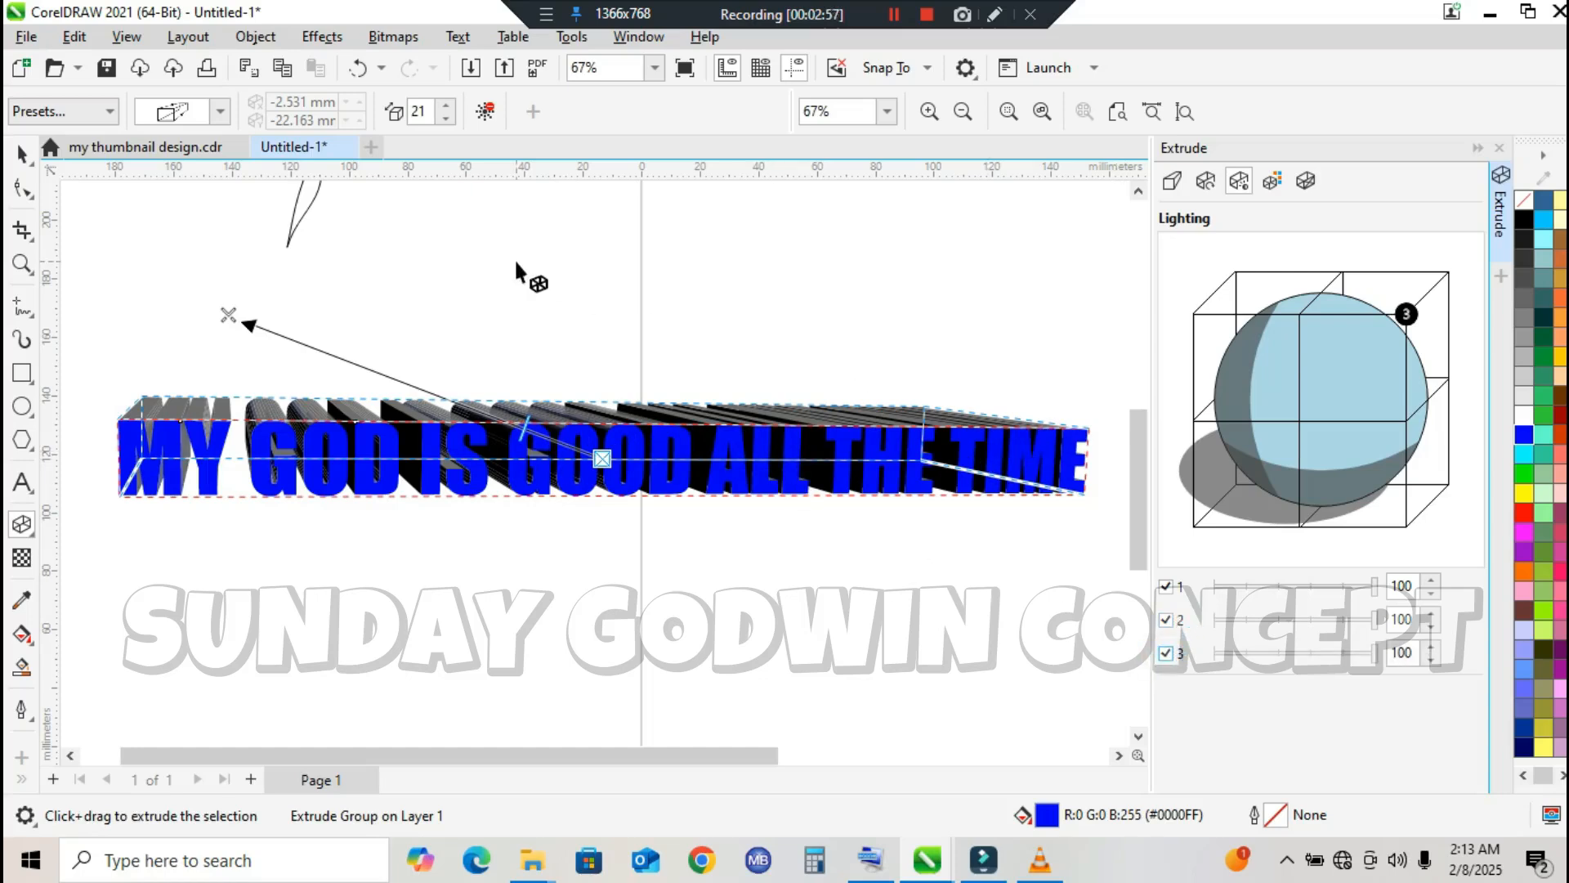
Step: Undo the three light sources and both 3D rotations of the extruded text
click(360, 68)
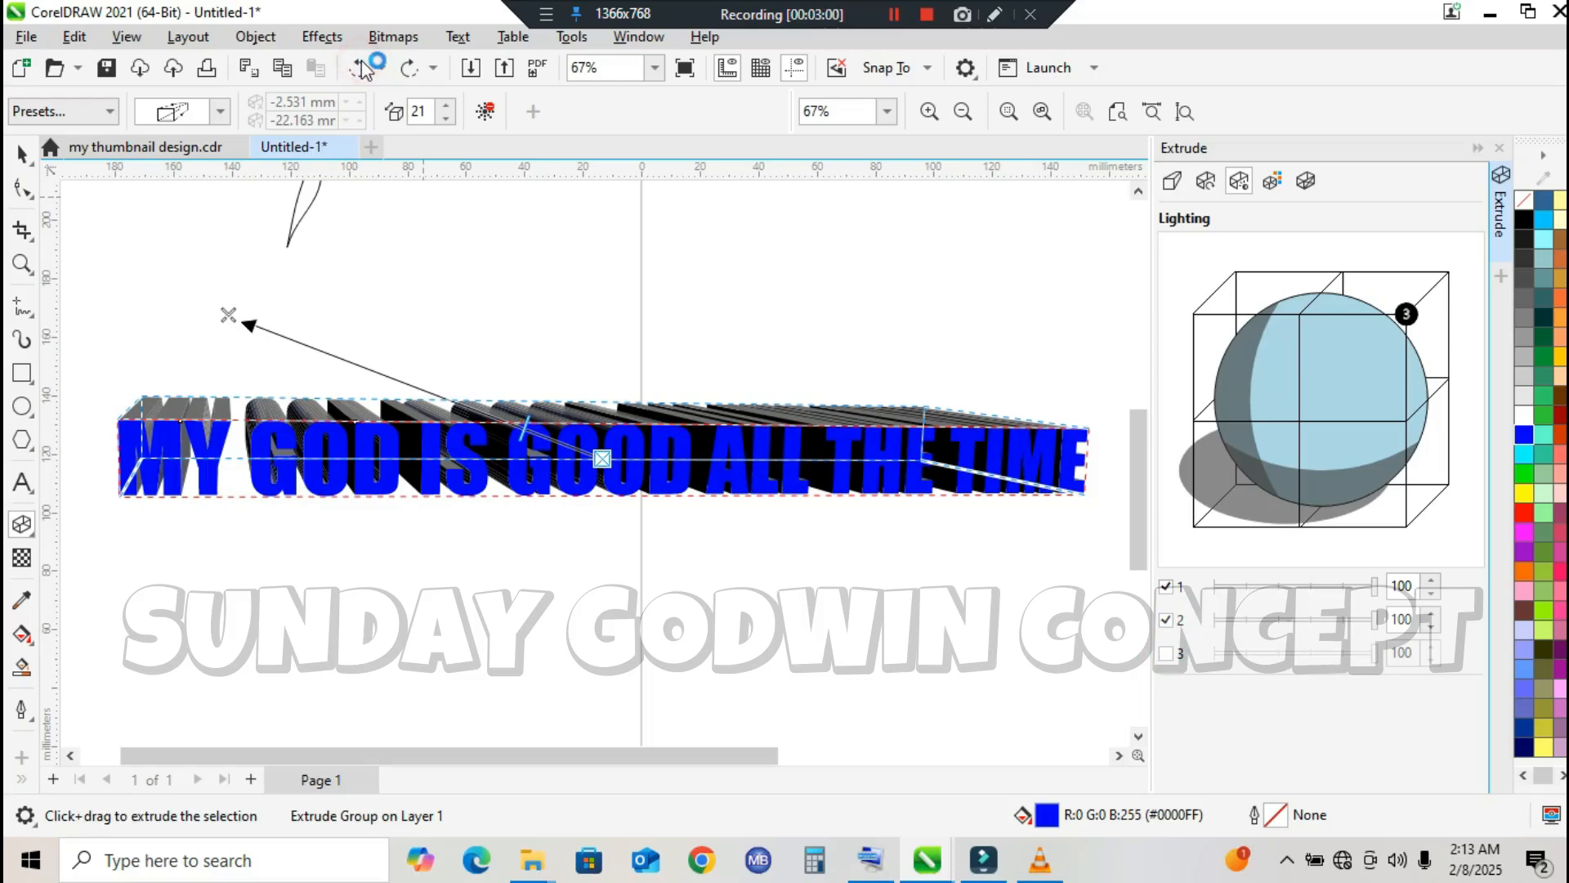
click(360, 68)
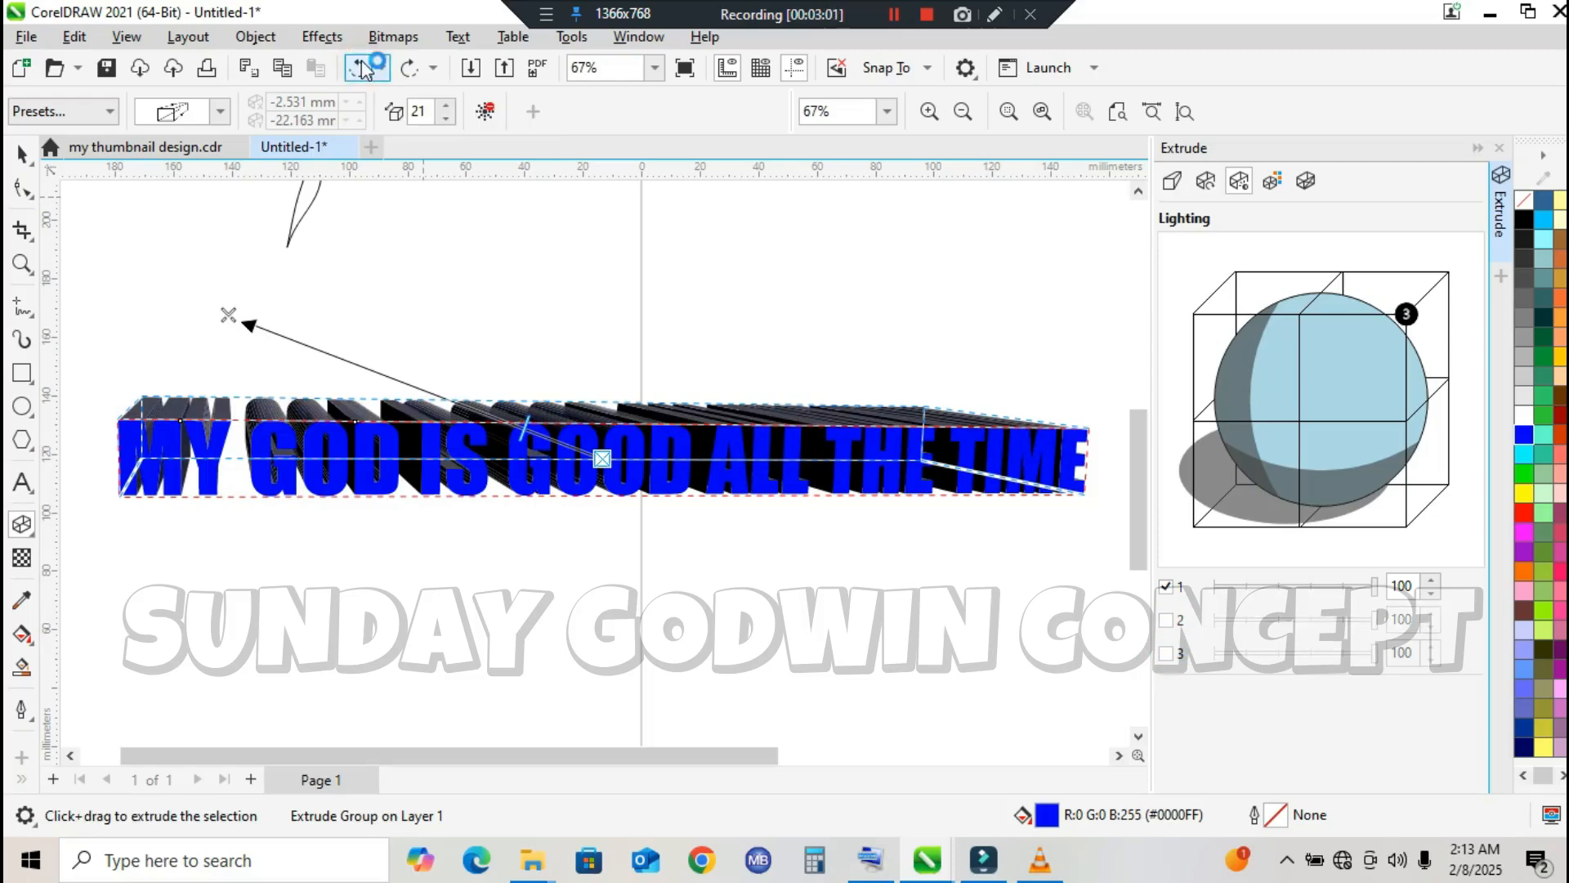
click(360, 67)
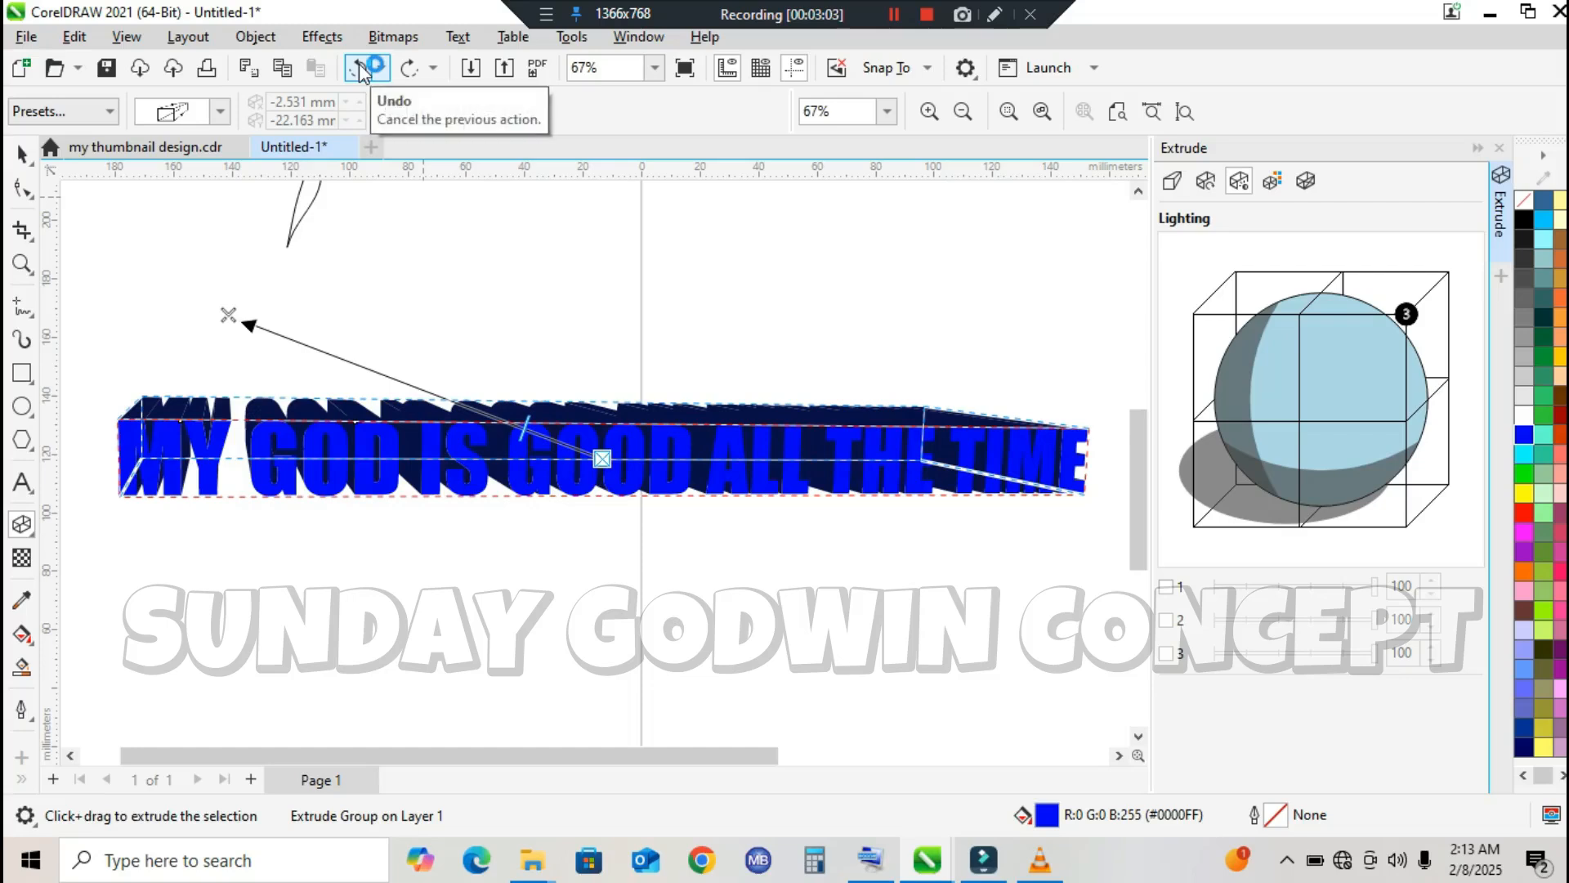
click(360, 66)
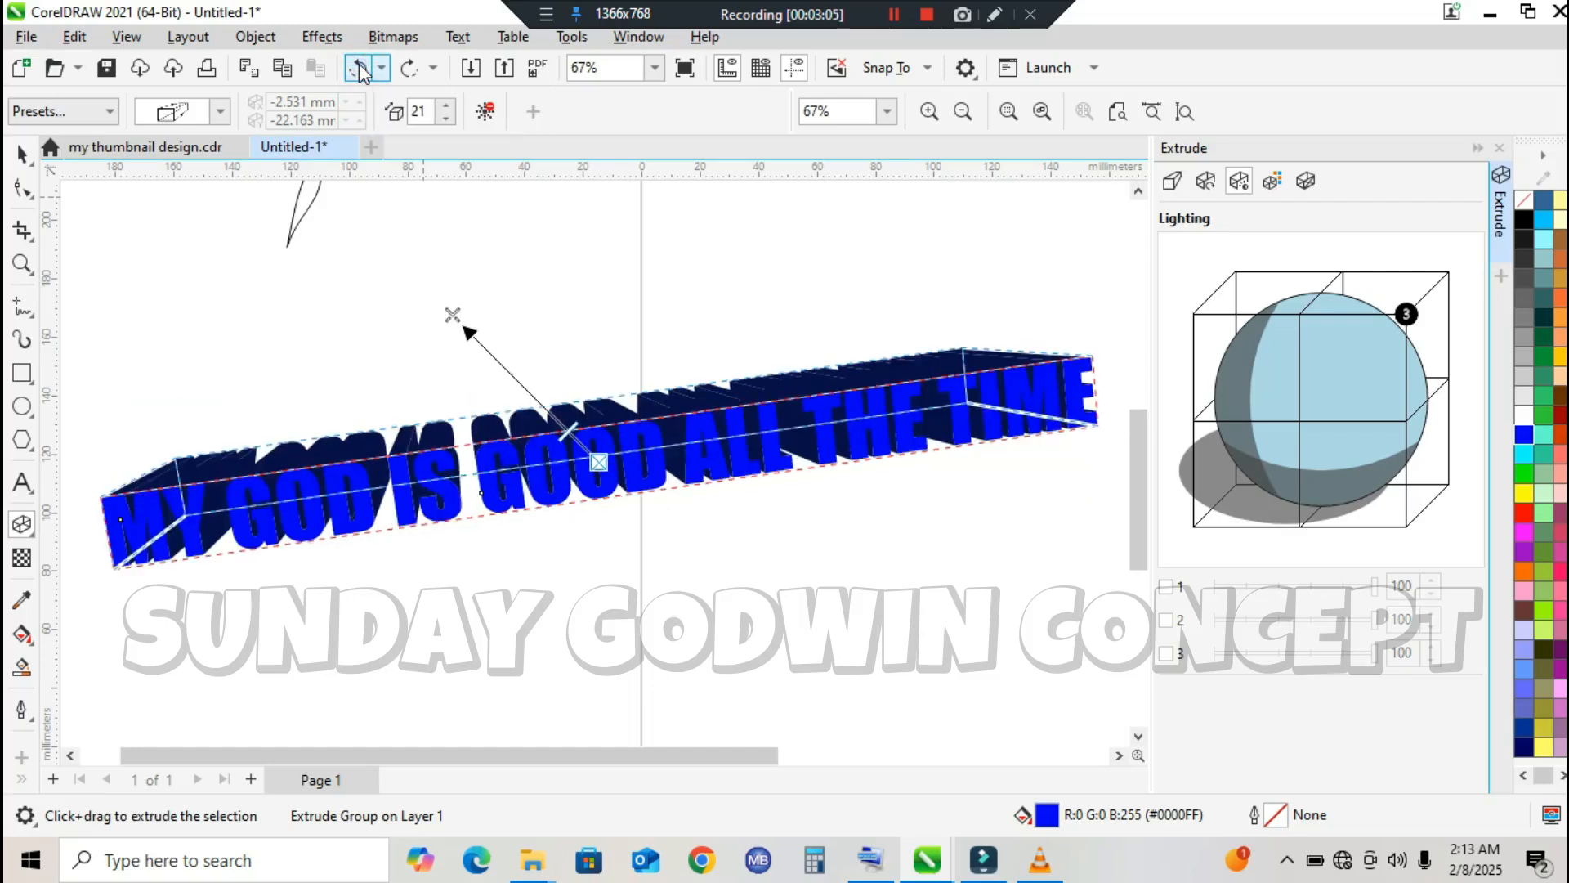
click(359, 65)
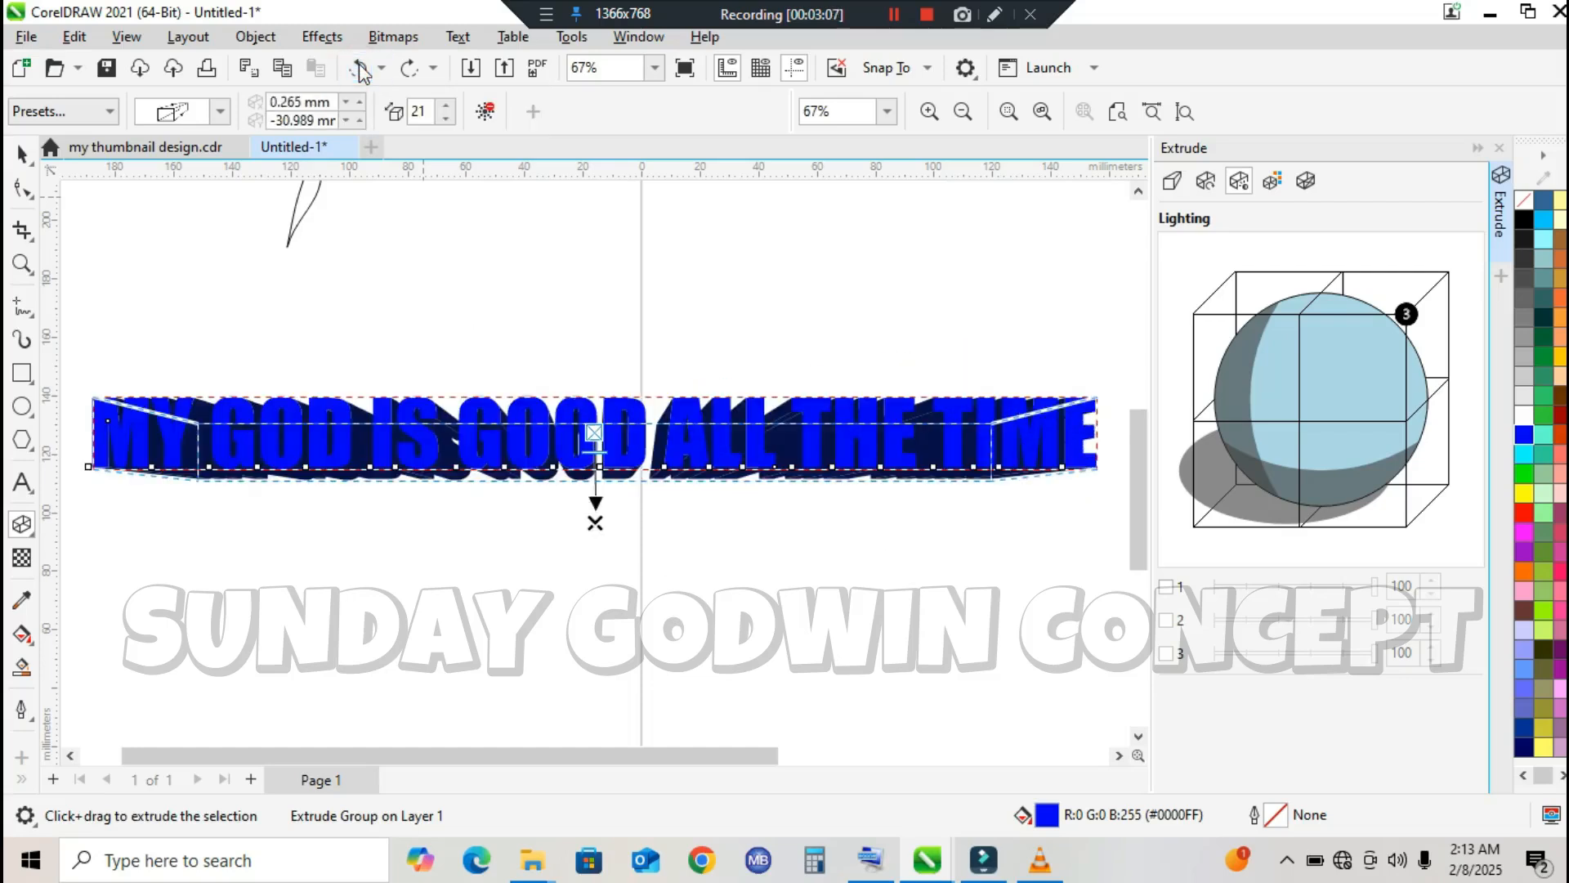
Step: Try the three light sources on the extrusion and leave only light 2 on at intensity 100
click(1167, 619)
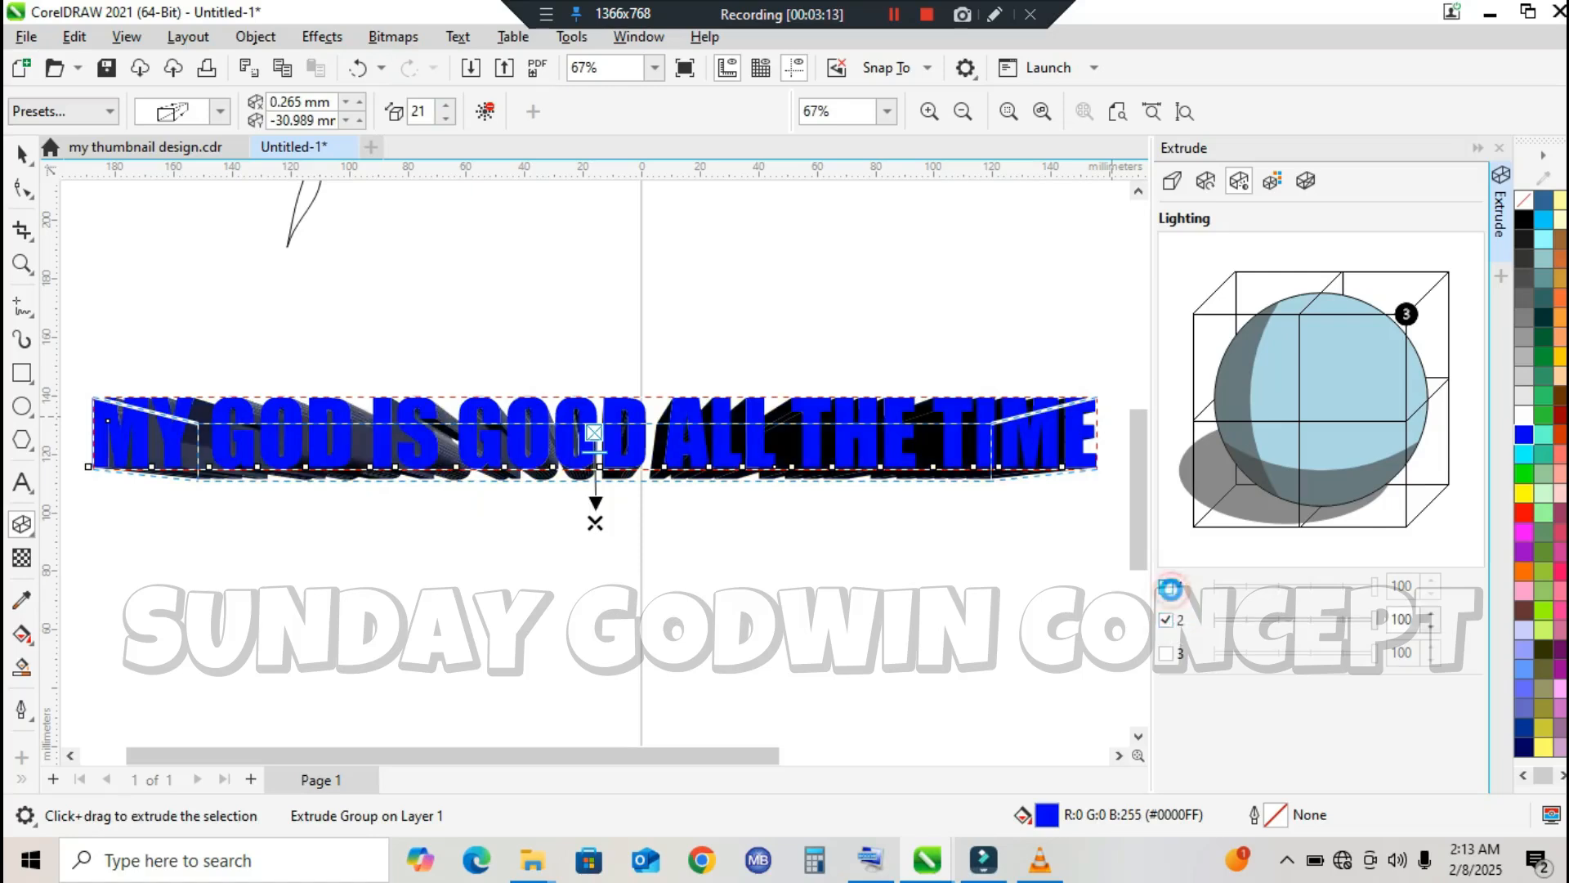
click(1171, 655)
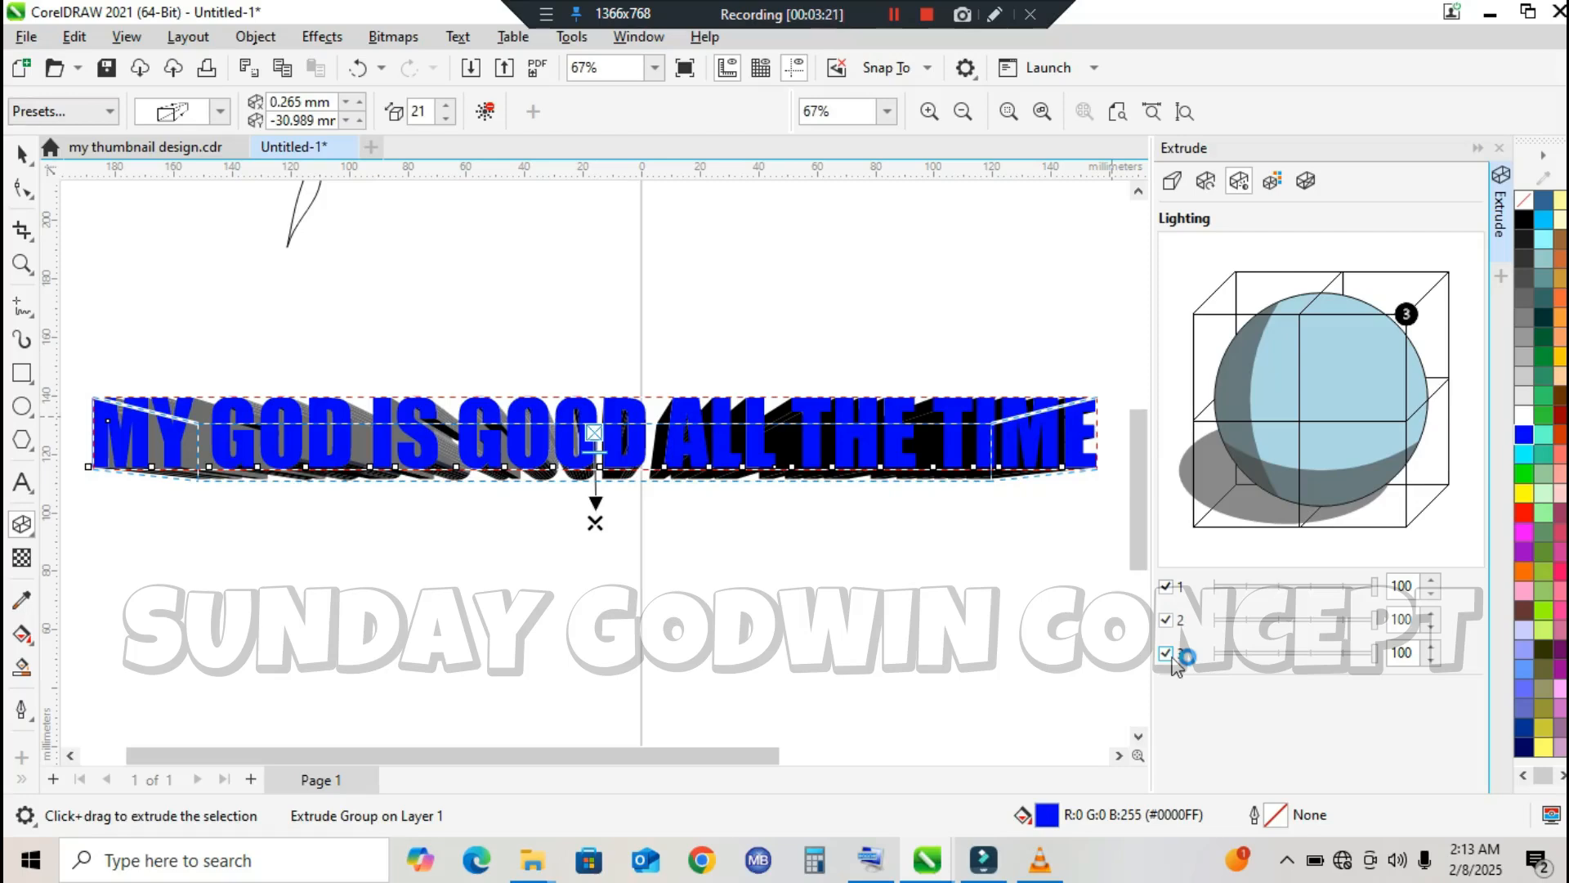
click(1170, 655)
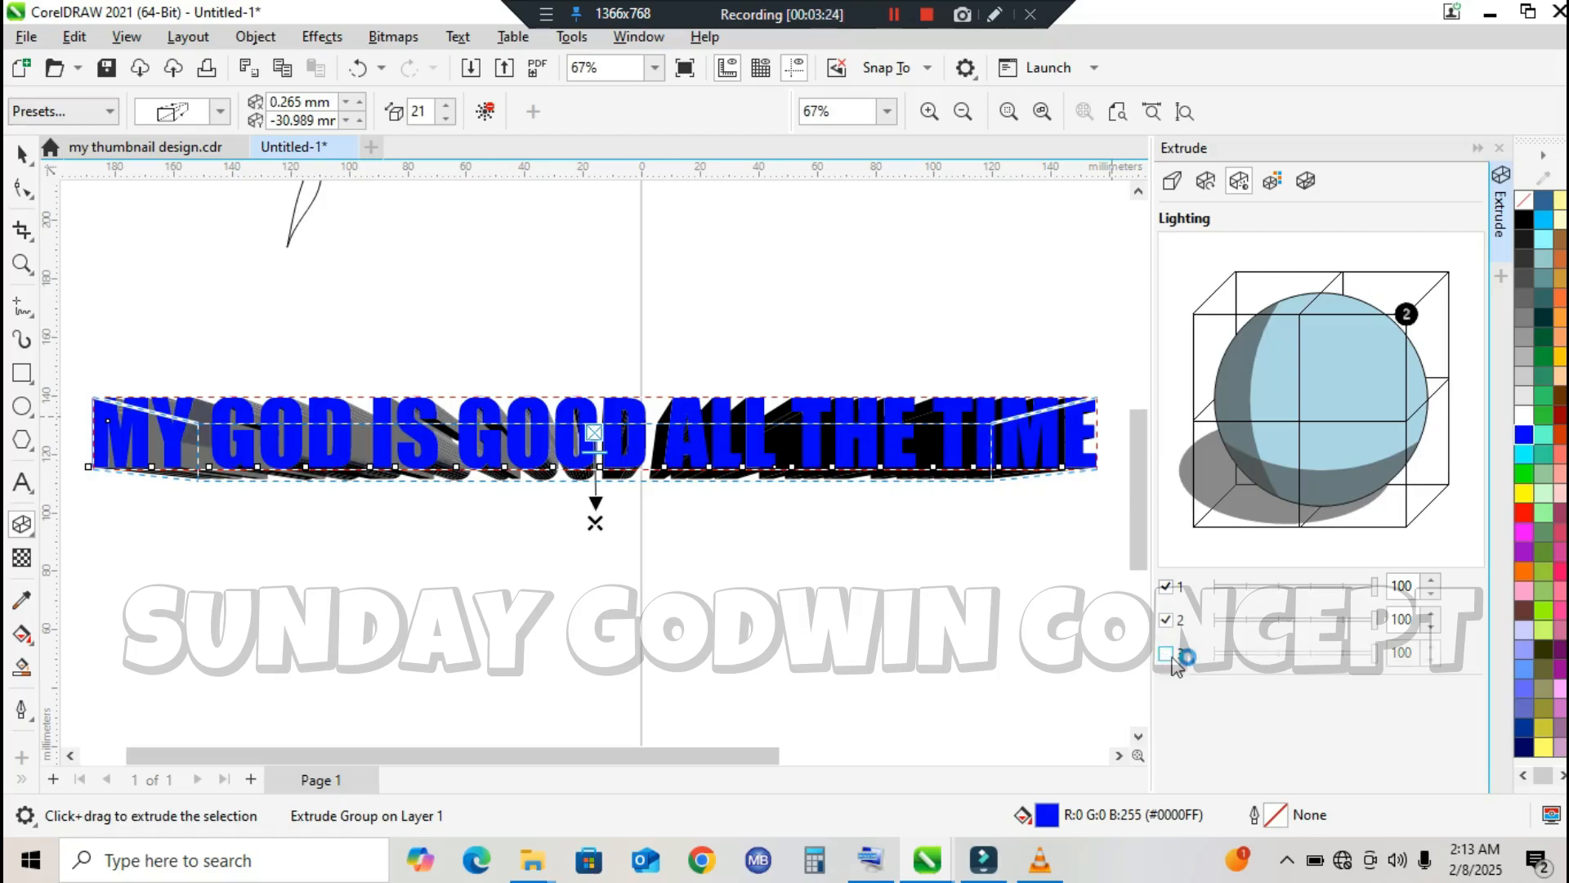
click(1177, 588)
click(1177, 621)
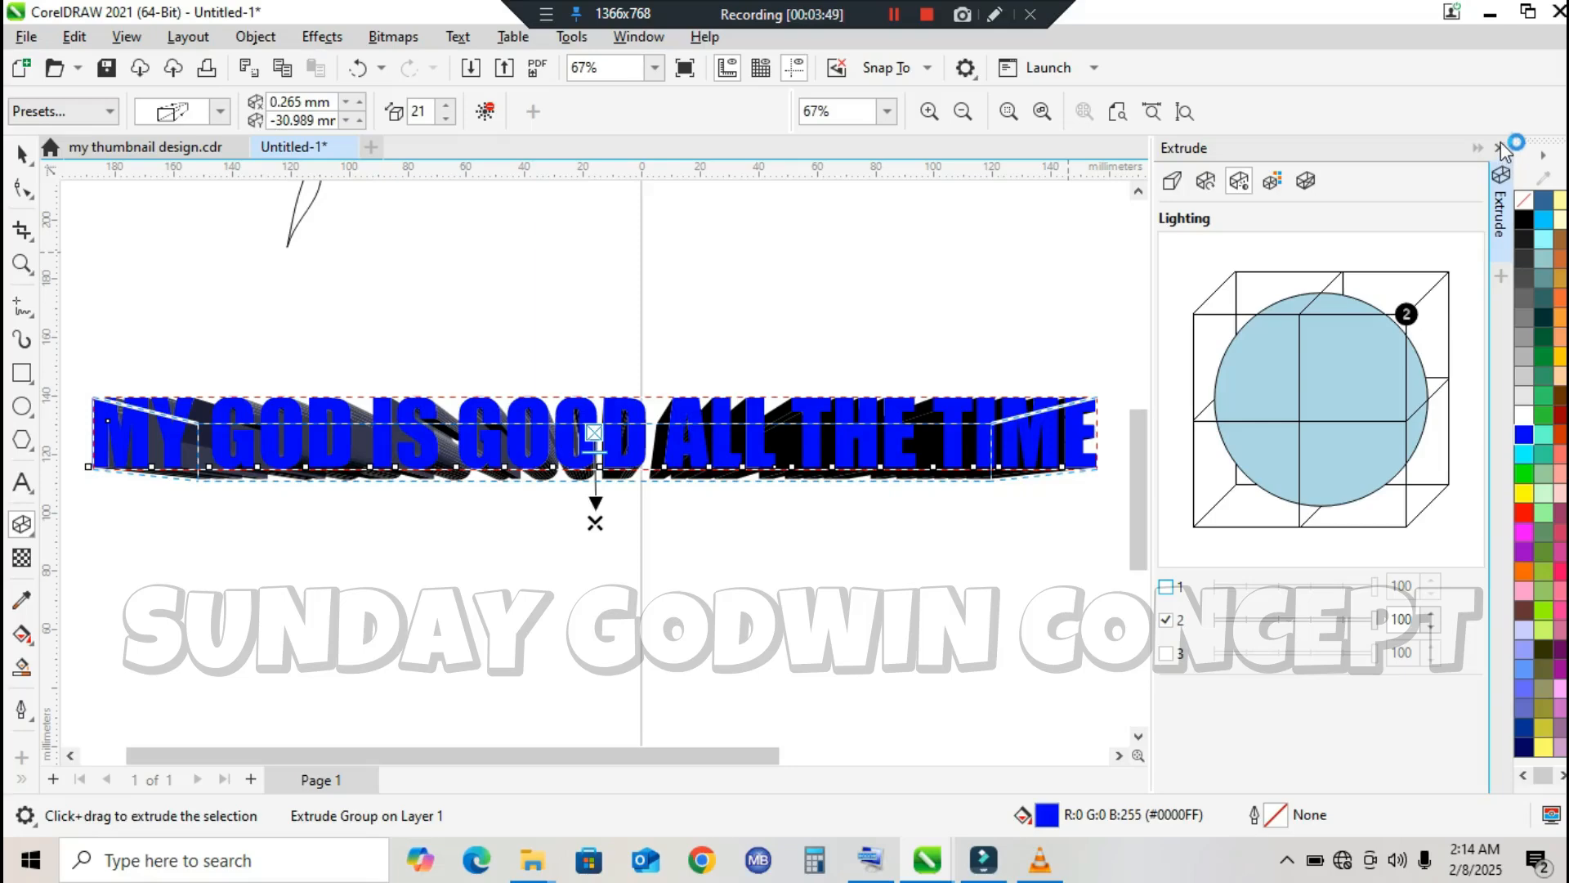
Step: Close the Extrude settings and delete the extruded text from the drawing
click(1500, 146)
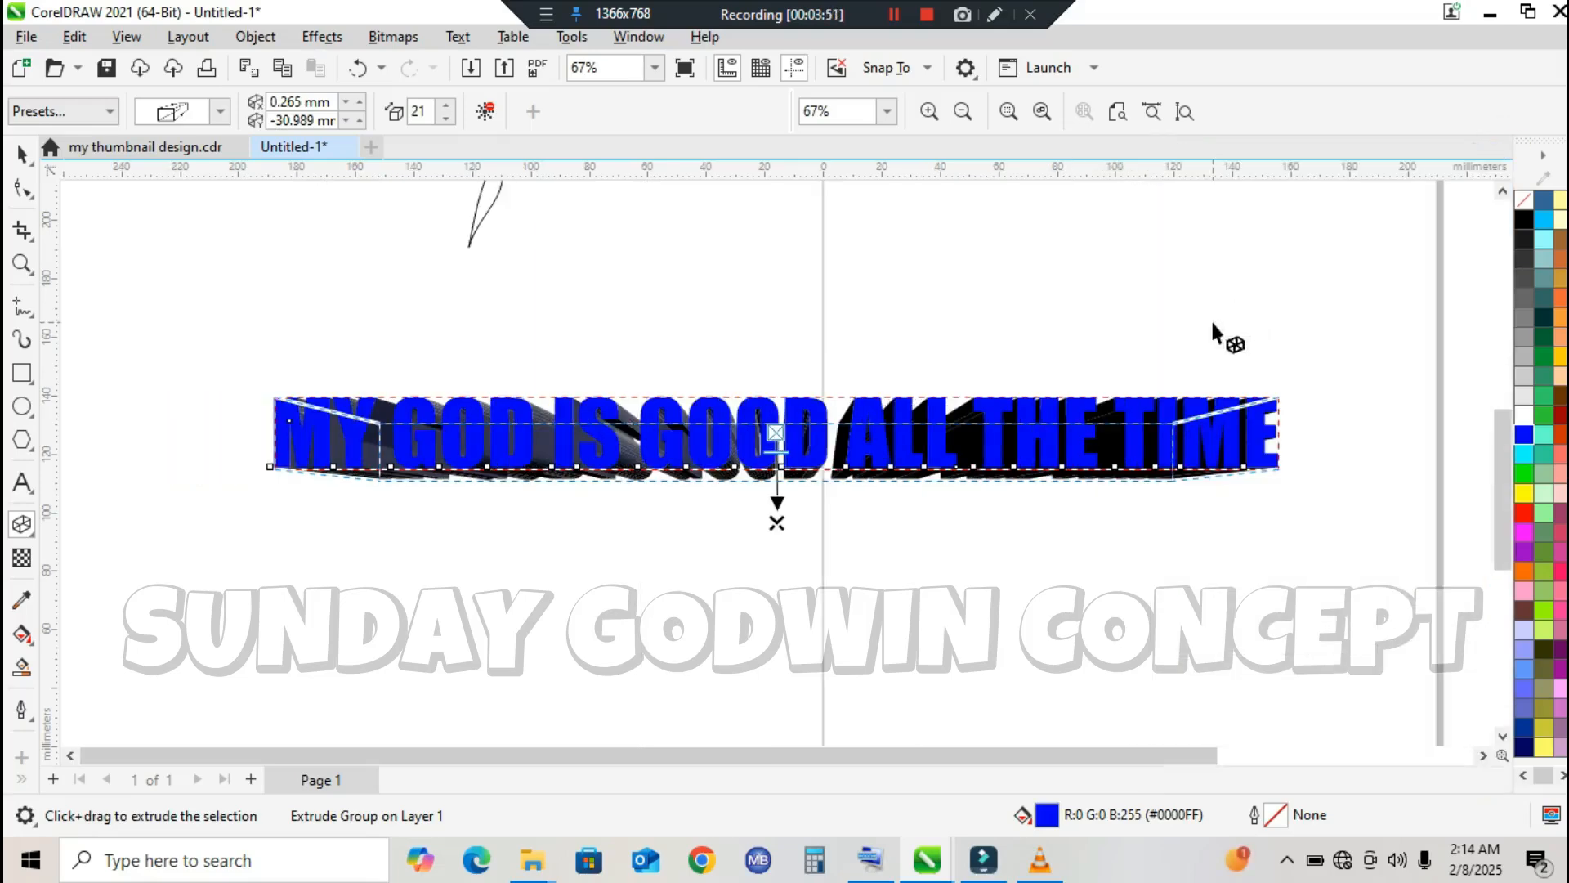
click(24, 153)
key(Delete)
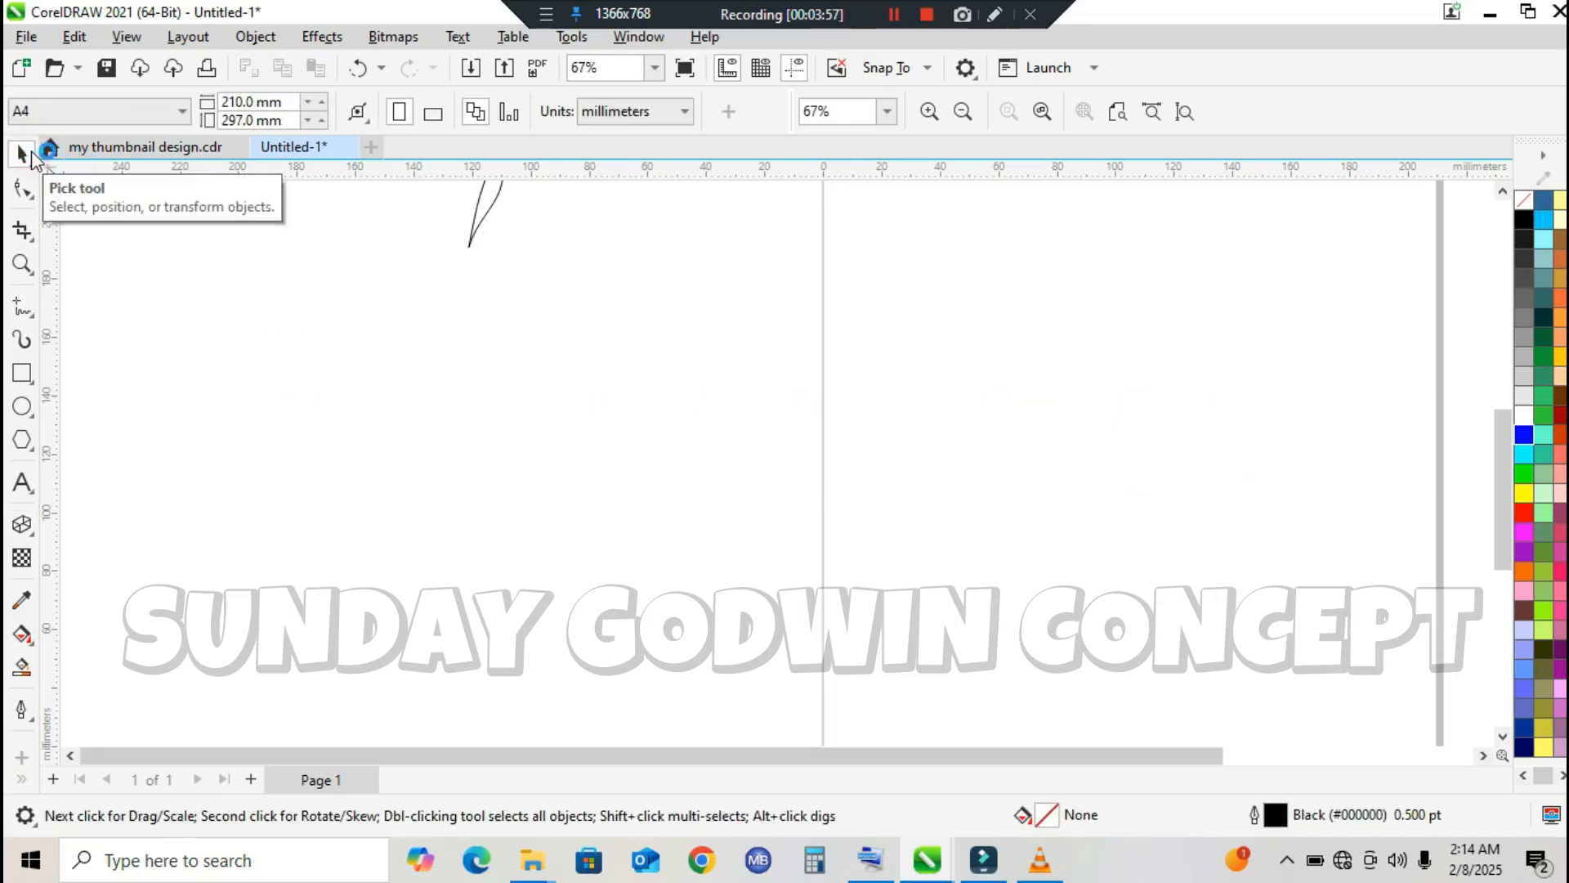
Step: Add the artistic text DNCNCNC in Arial to the empty area beside the page
click(34, 535)
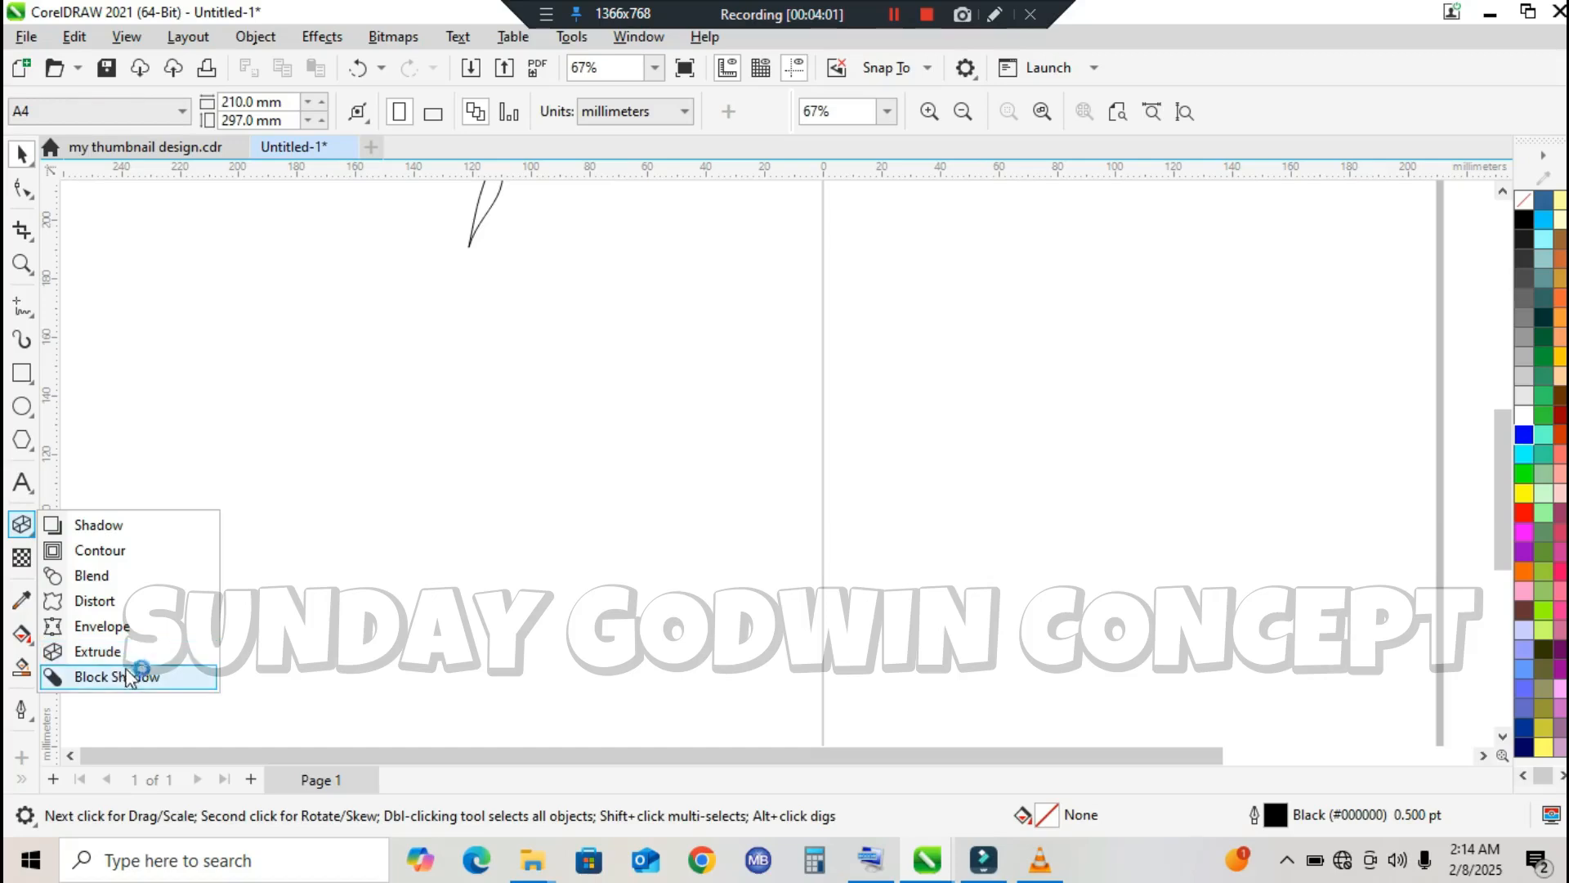
click(32, 448)
click(31, 489)
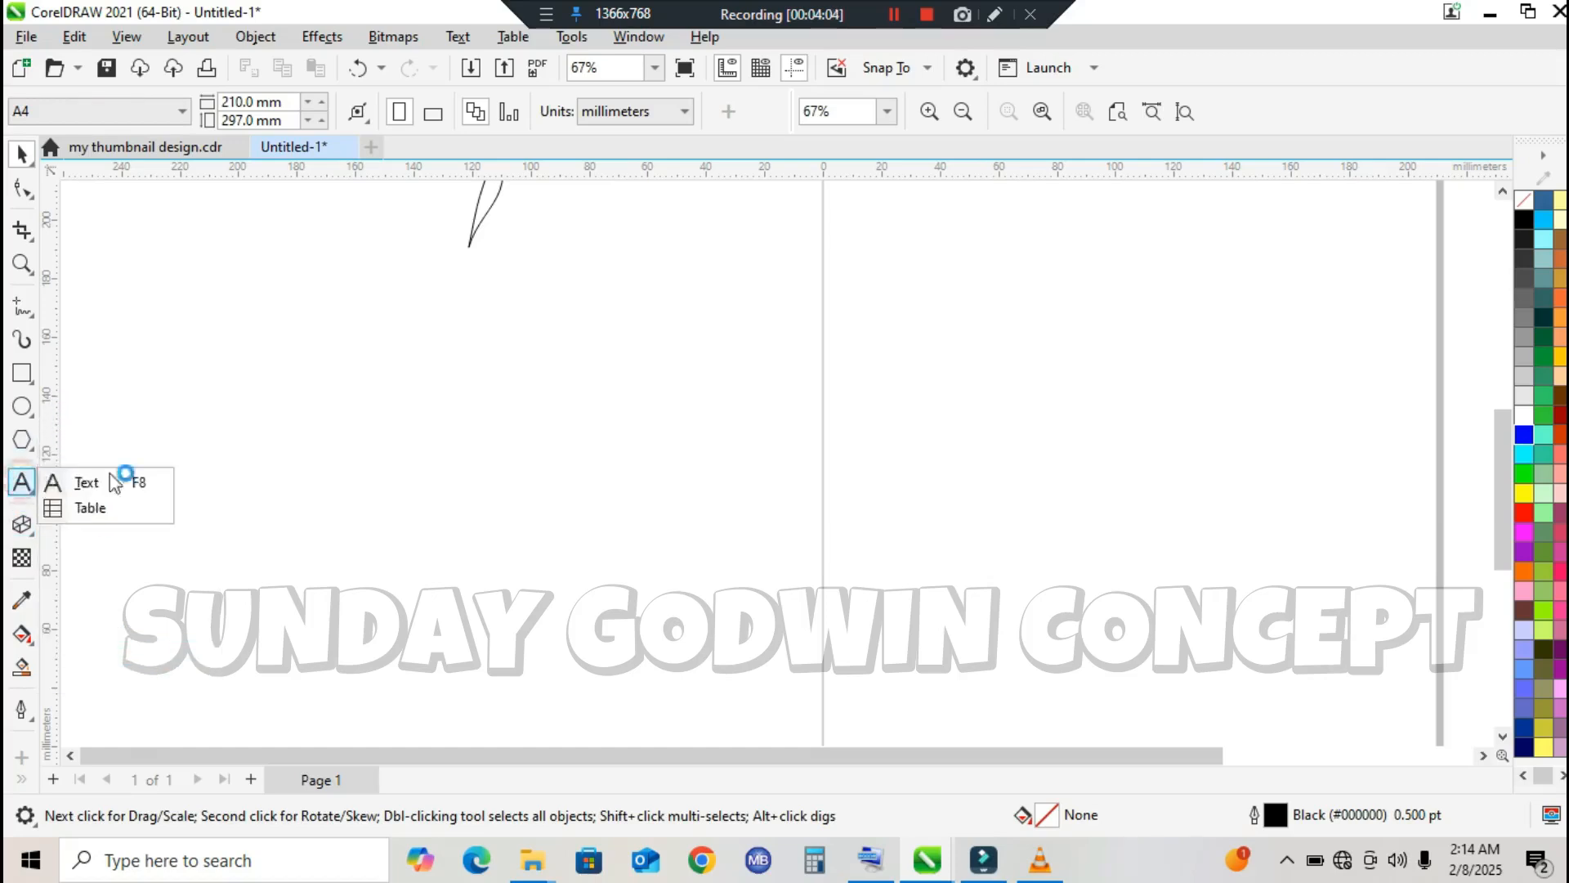
click(72, 482)
click(263, 472)
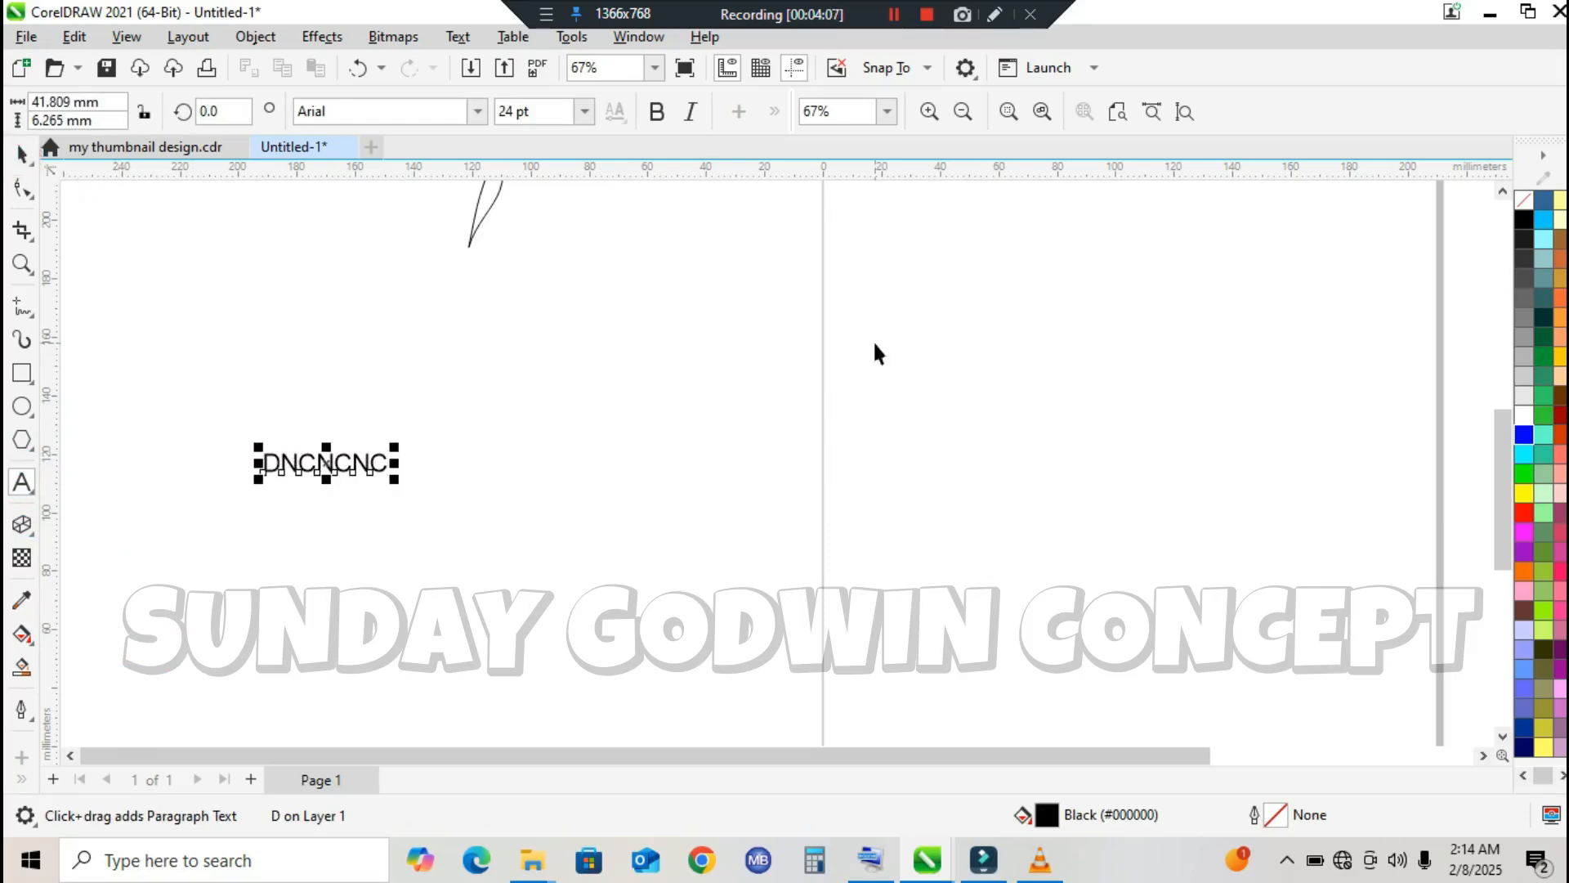
Step: Fill the DNCNCNC text with red and enlarge it proportionally to about 150 mm wide
key(ctrl+space)
click(1524, 512)
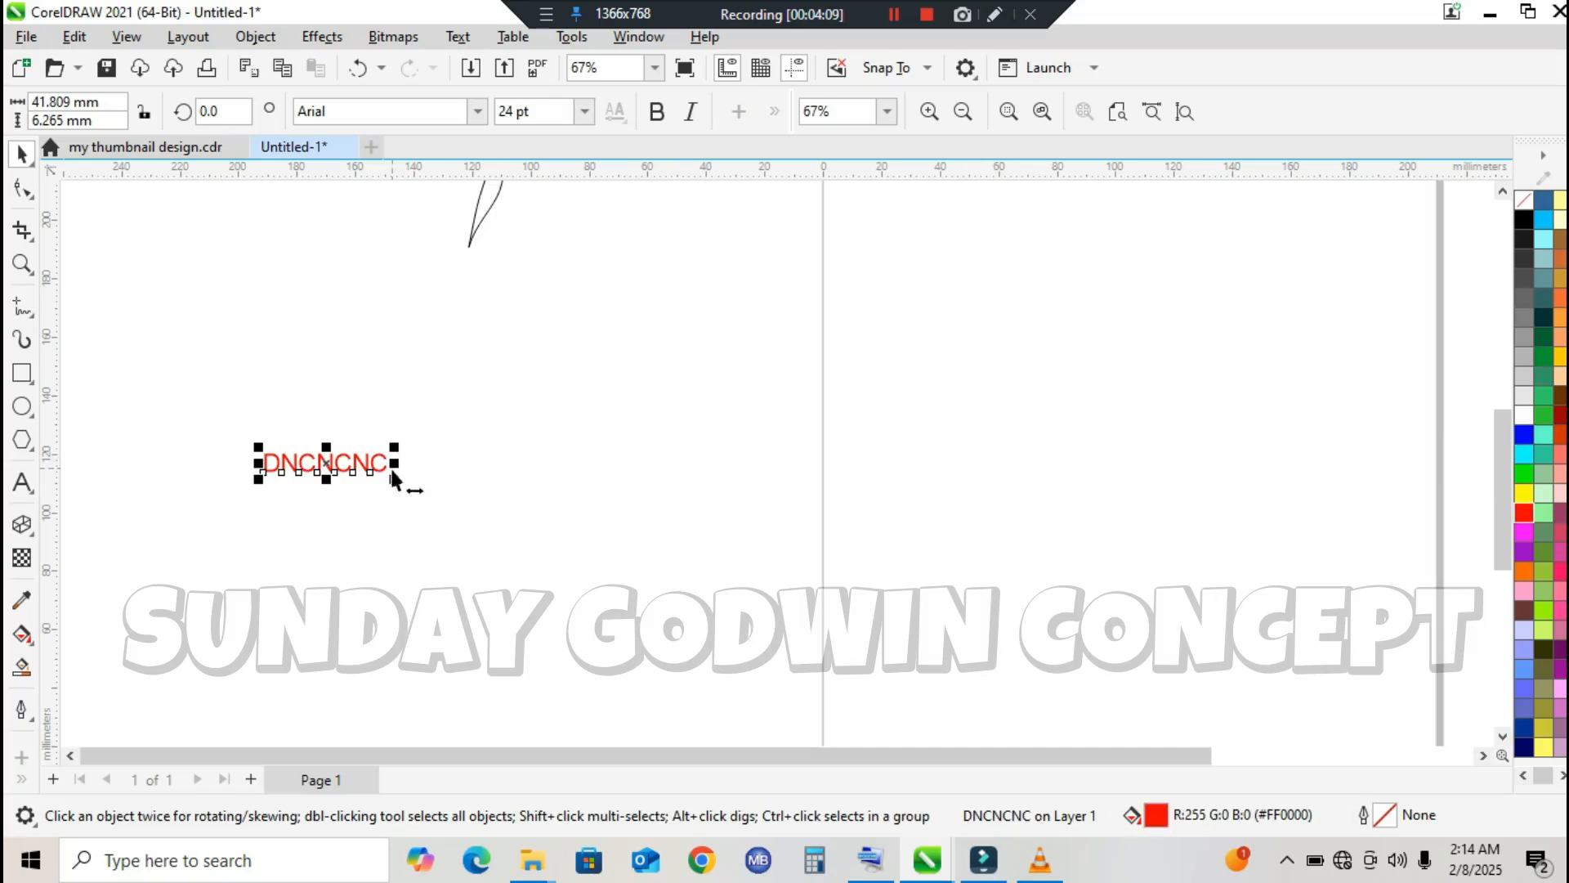
drag(394, 478, 698, 572)
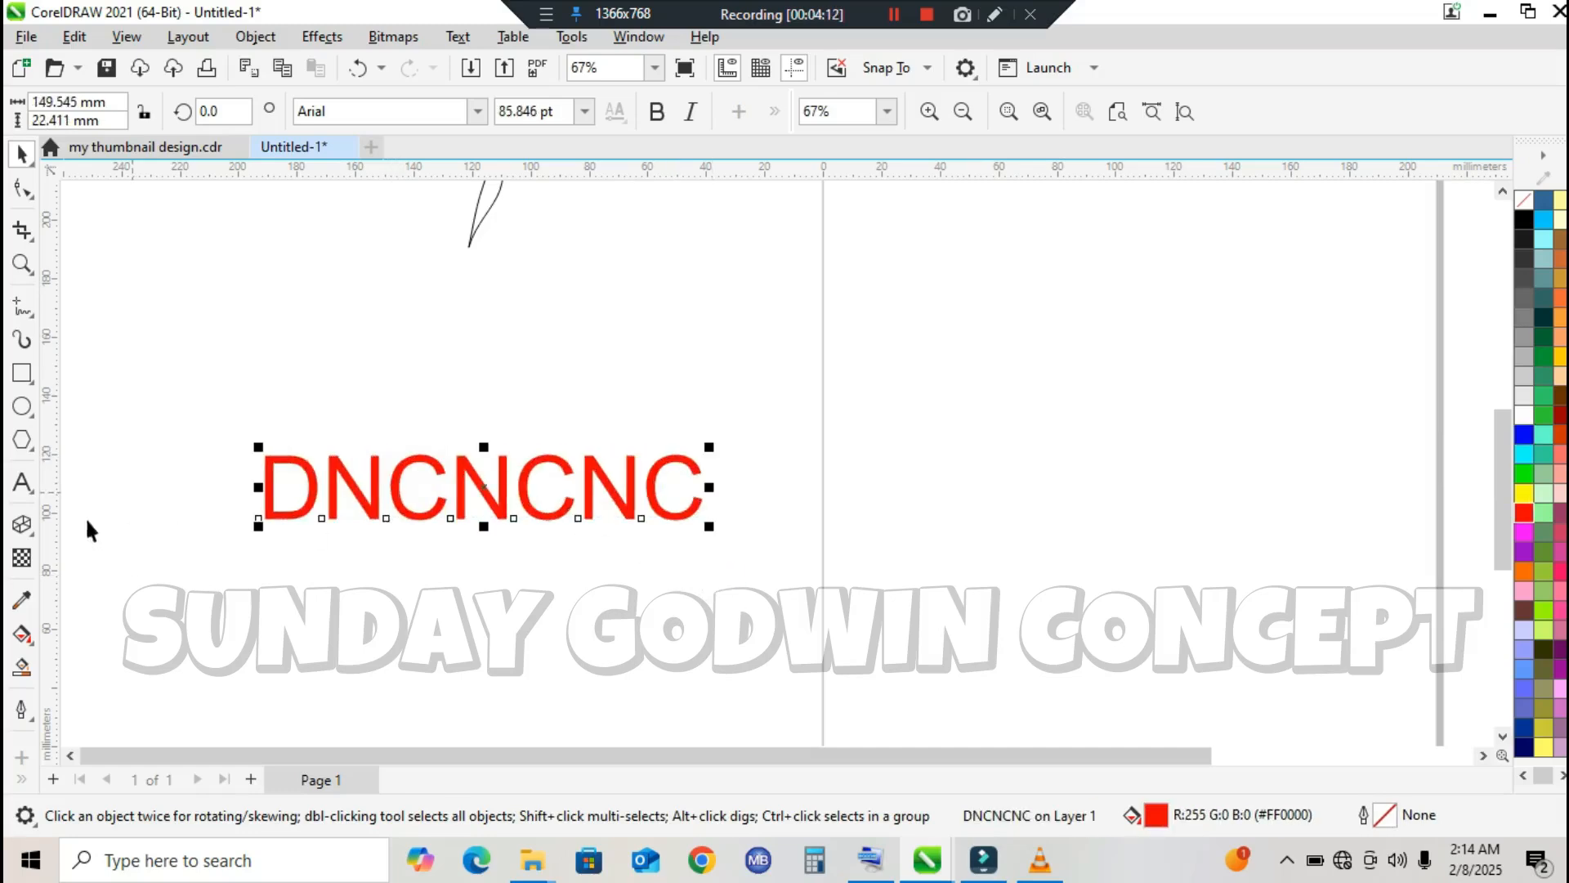
Step: Apply a Block Shadow to the red text, about 4.9 mm deep at a direction of about 97 degrees
click(34, 536)
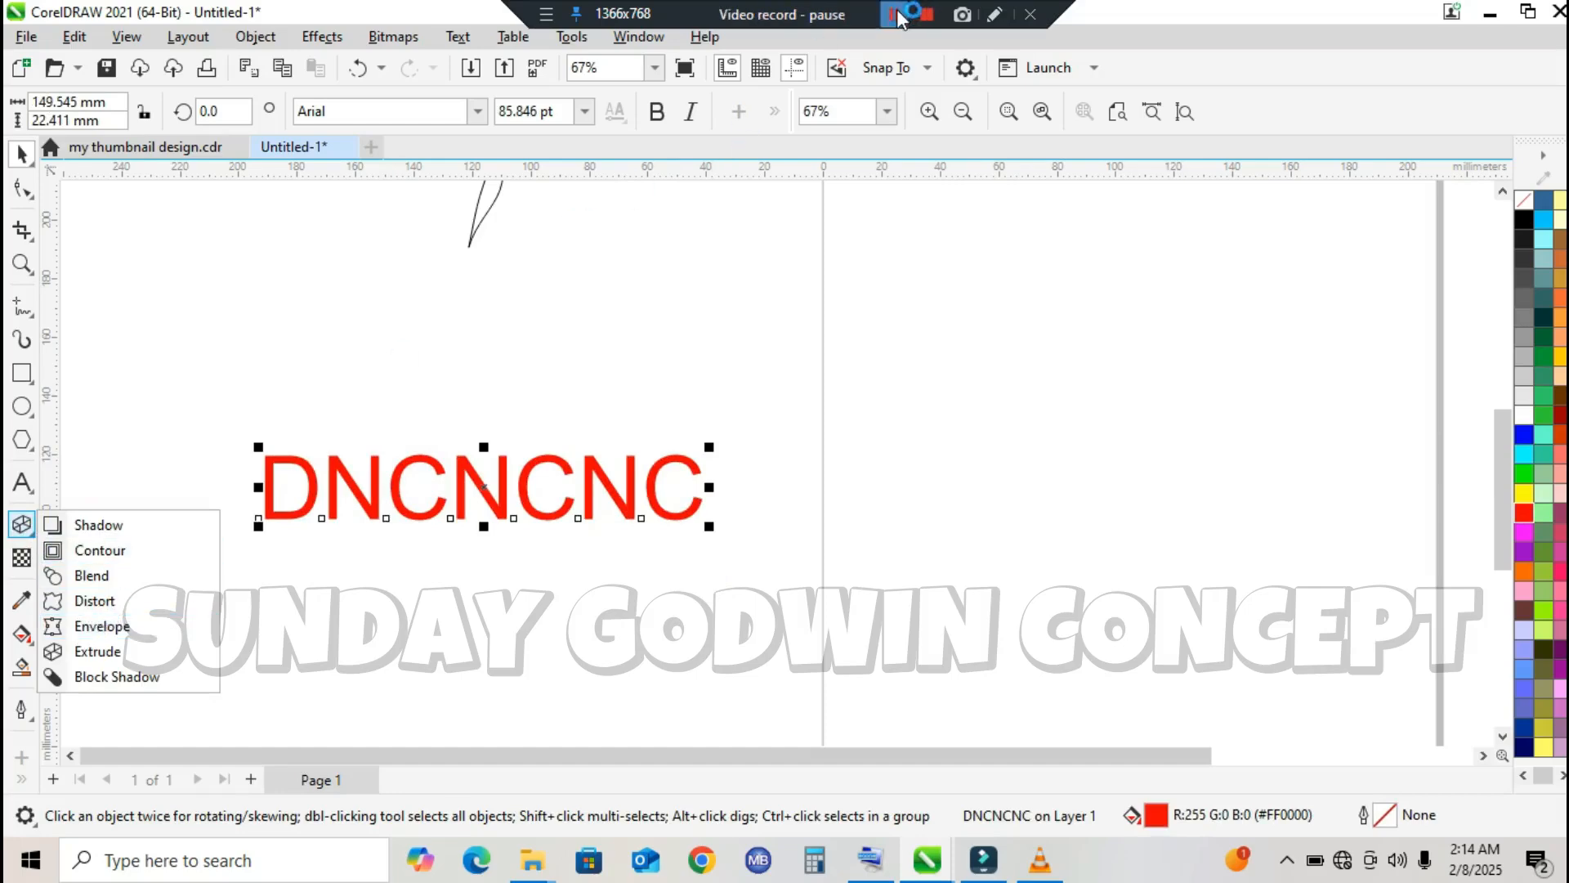
click(895, 13)
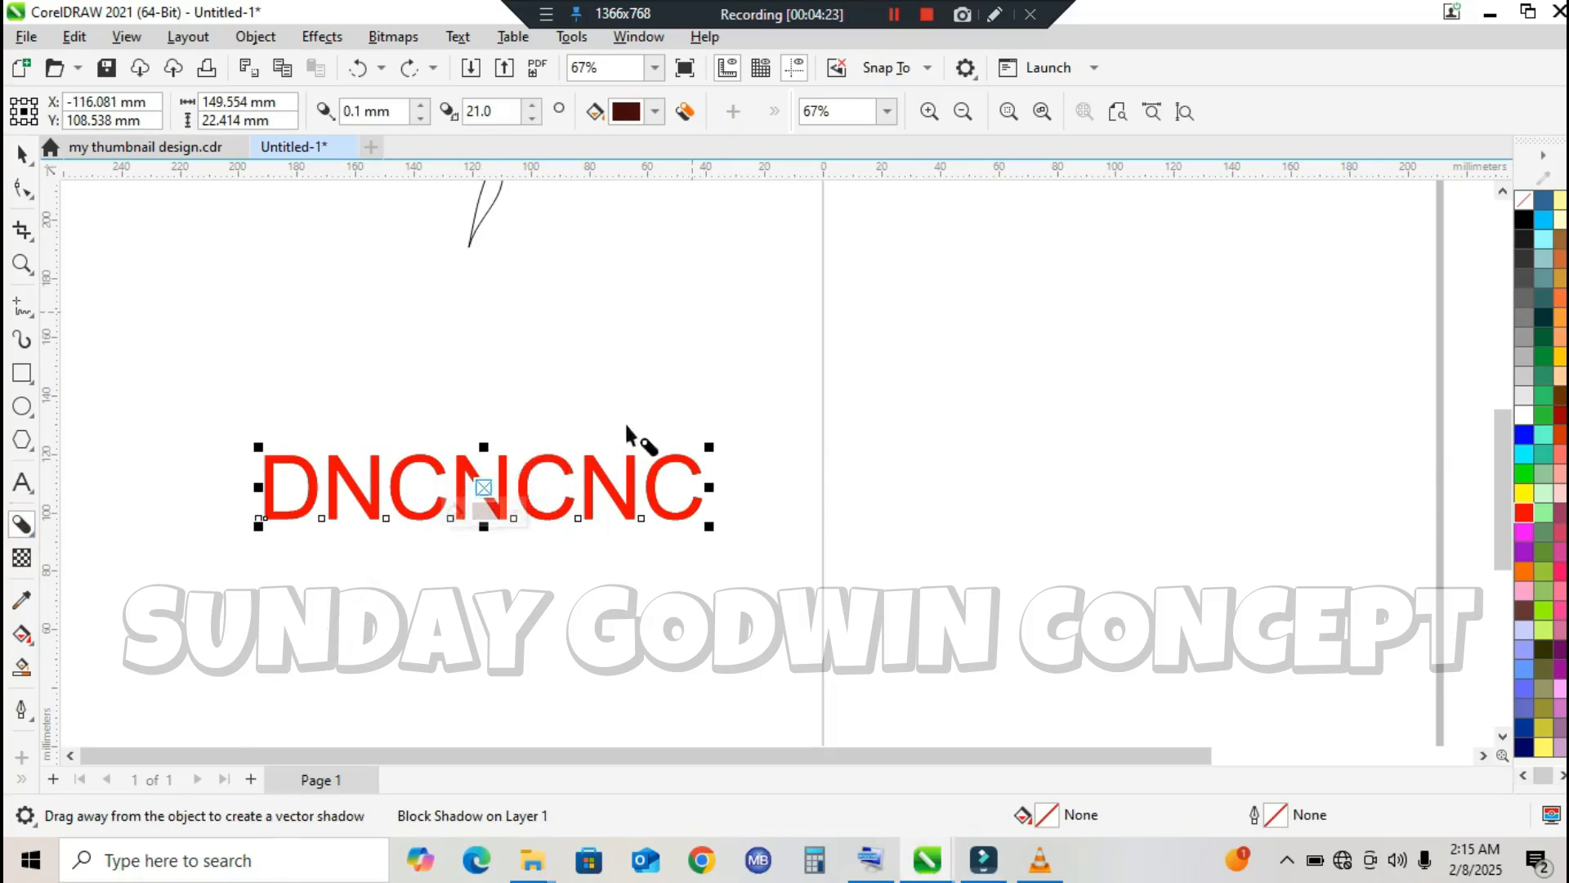
click(442, 434)
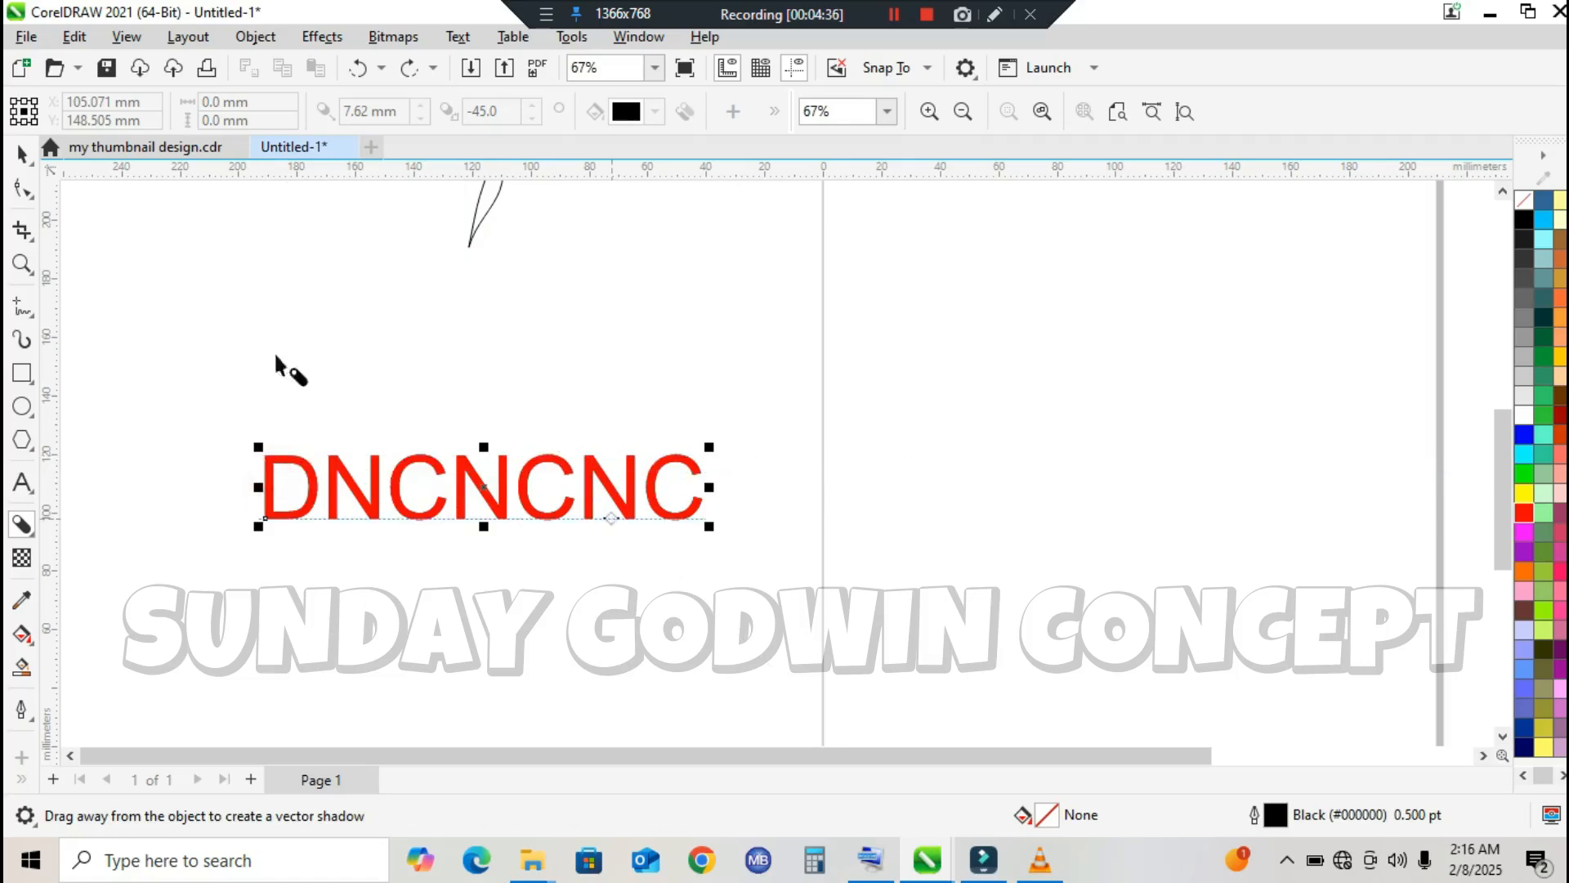
click(360, 68)
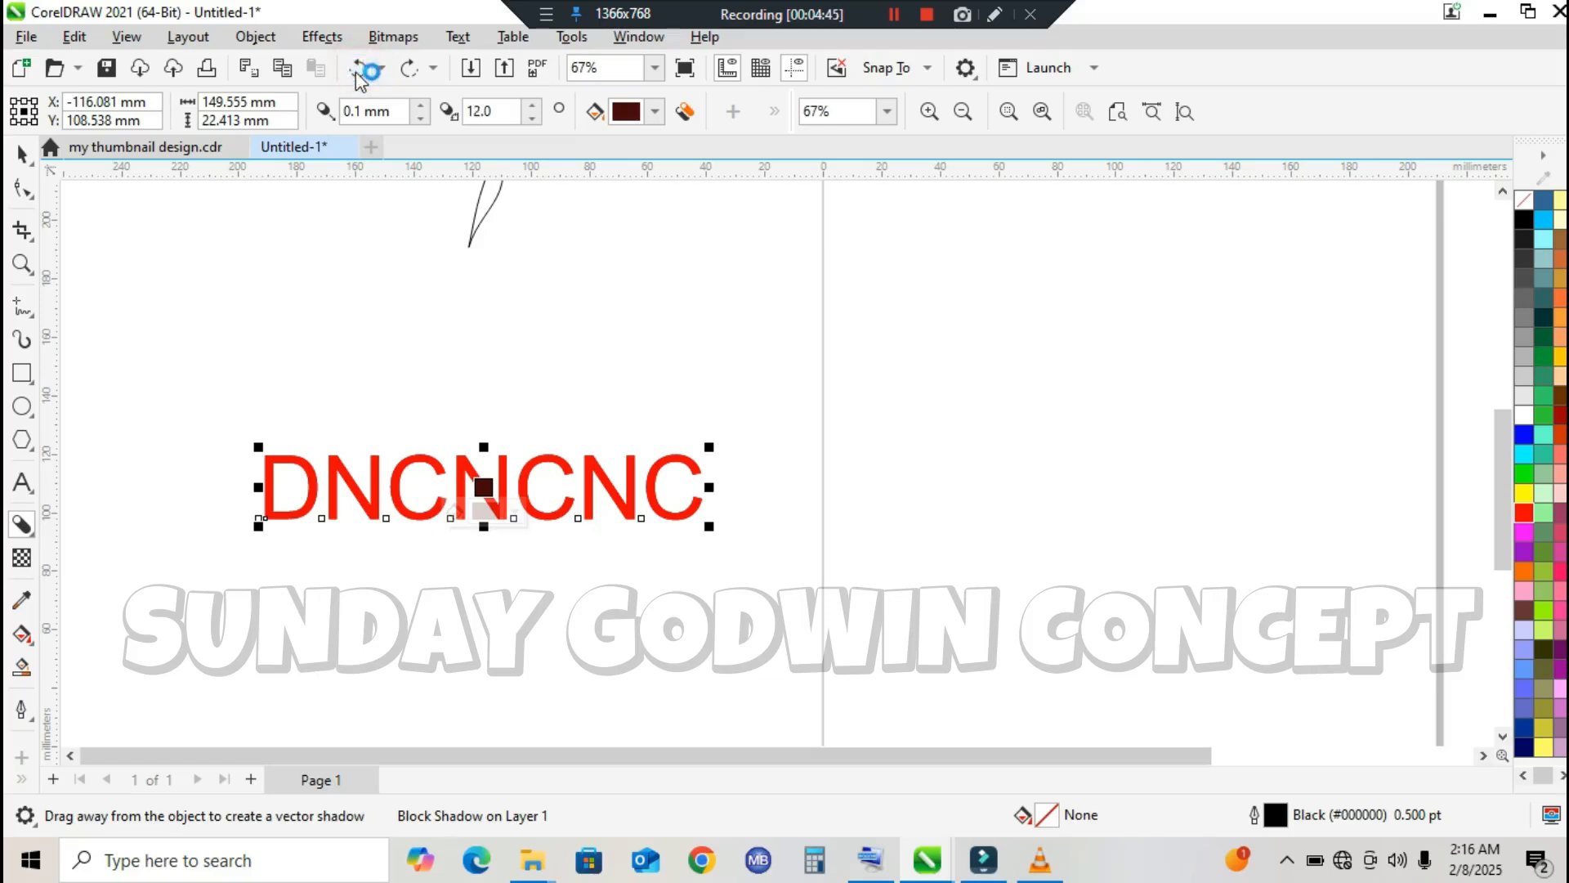
click(360, 69)
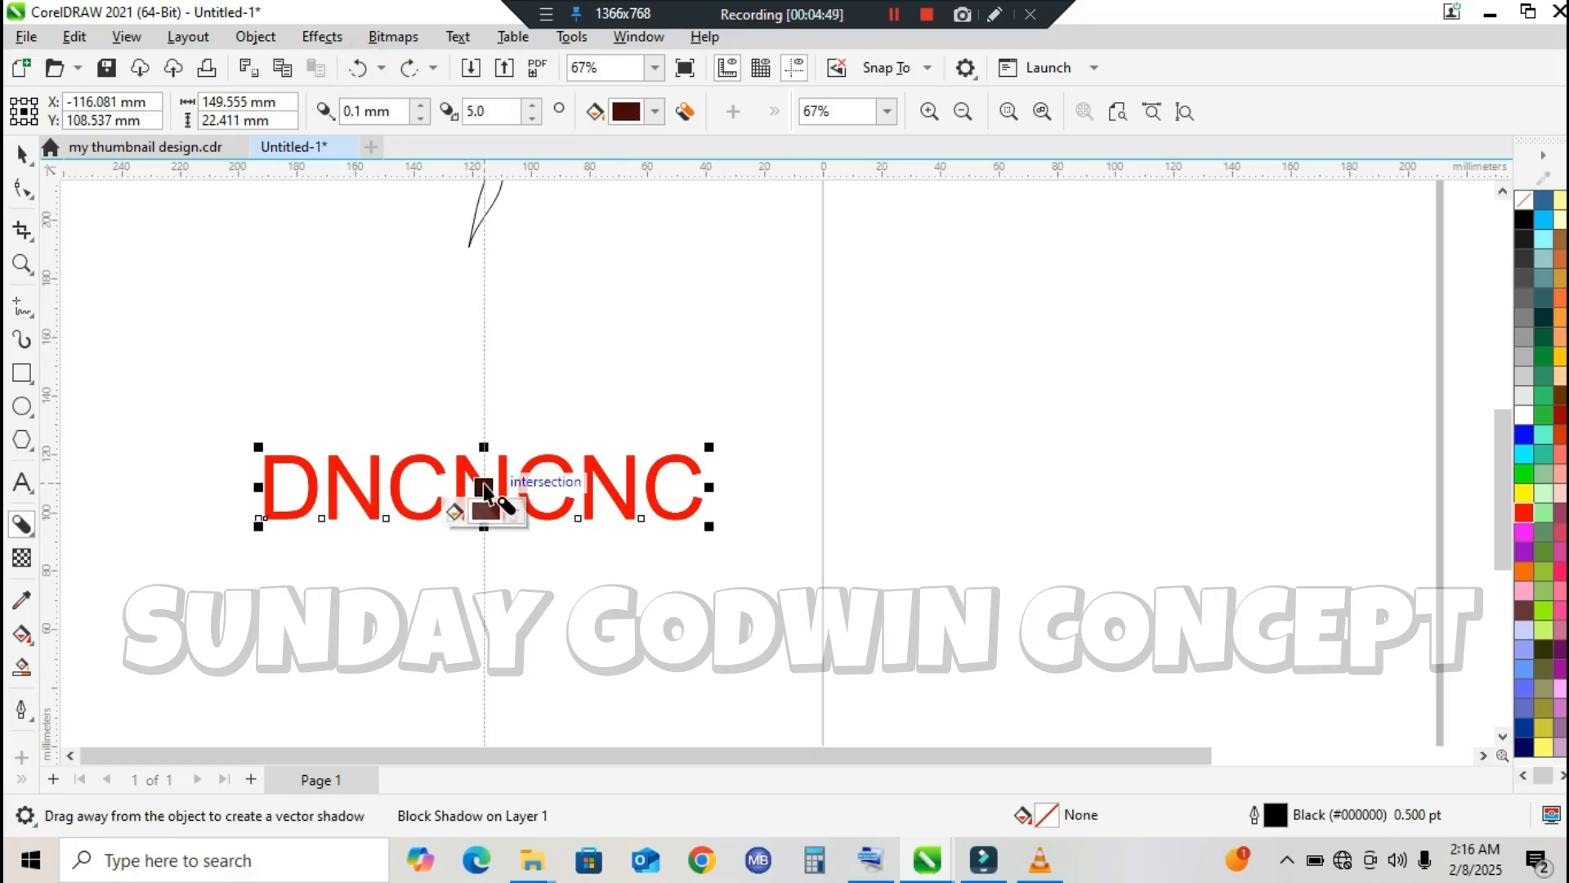
mouse_move(481, 450)
mouse_down()
mouse_move(483, 428)
mouse_move(482, 456)
mouse_up()
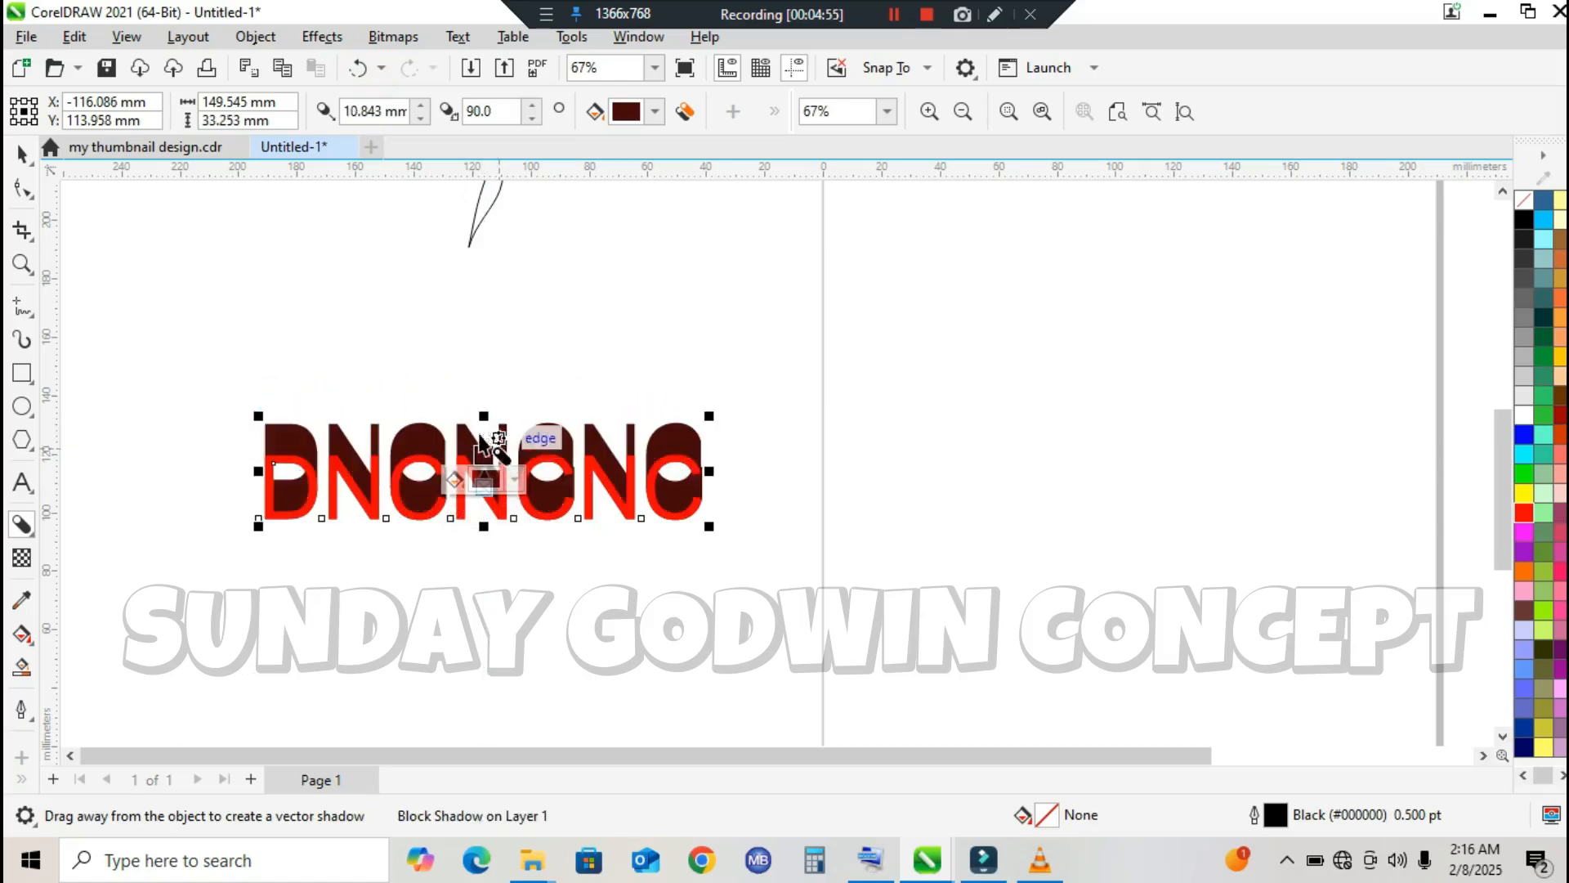
drag(428, 430, 483, 481)
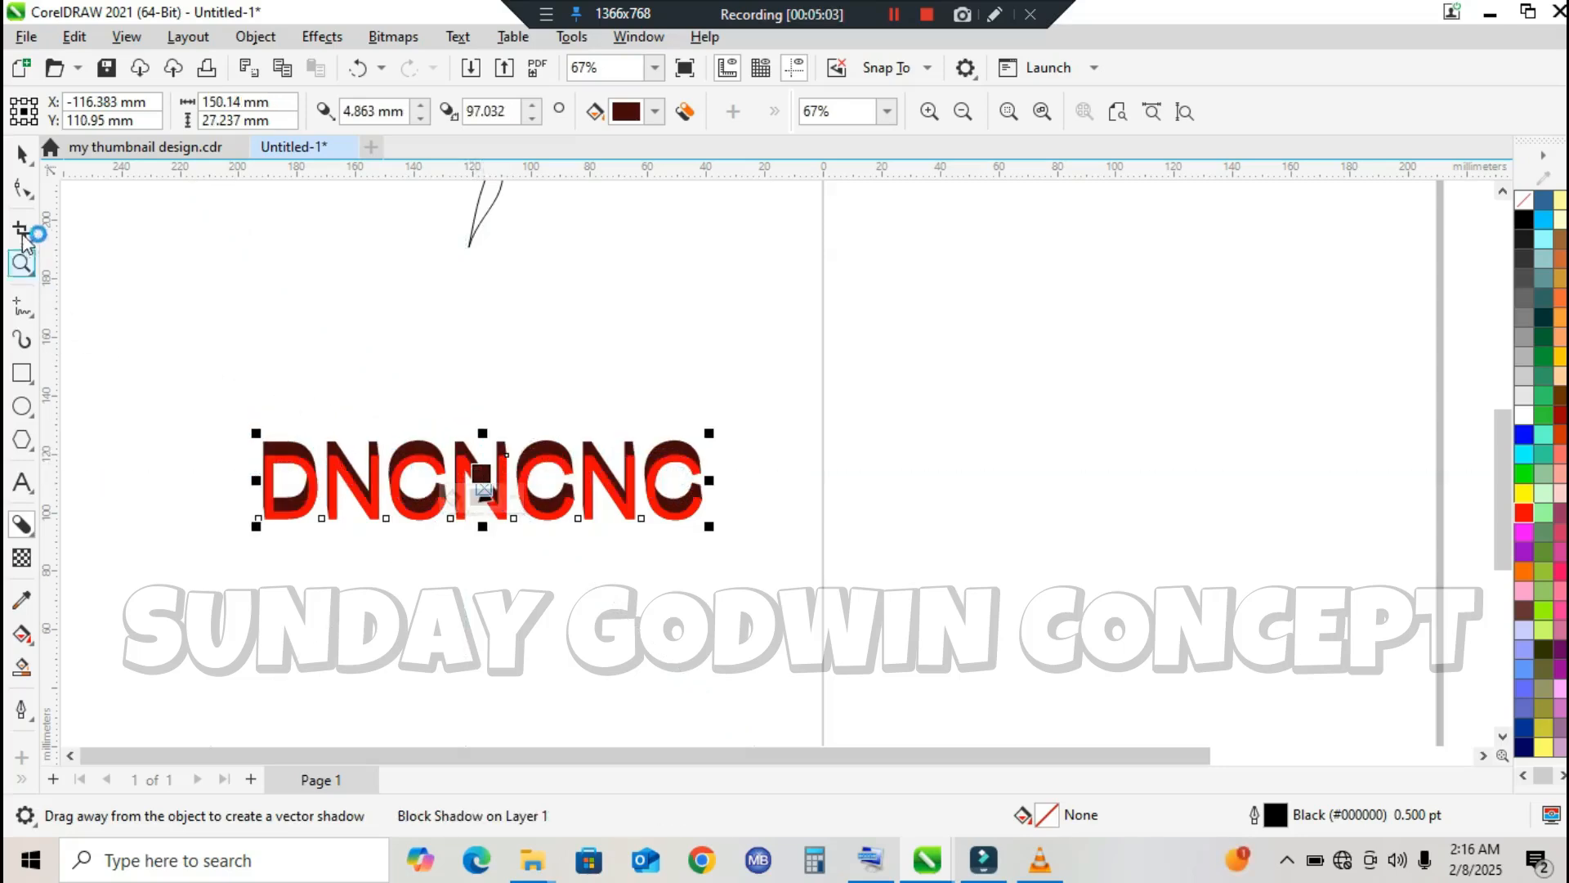
Step: Adjust the text's block shadow to a depth of 4.2 mm and a direction of about 44 degrees
click(21, 262)
drag(474, 541, 881, 611)
drag(173, 246, 1131, 546)
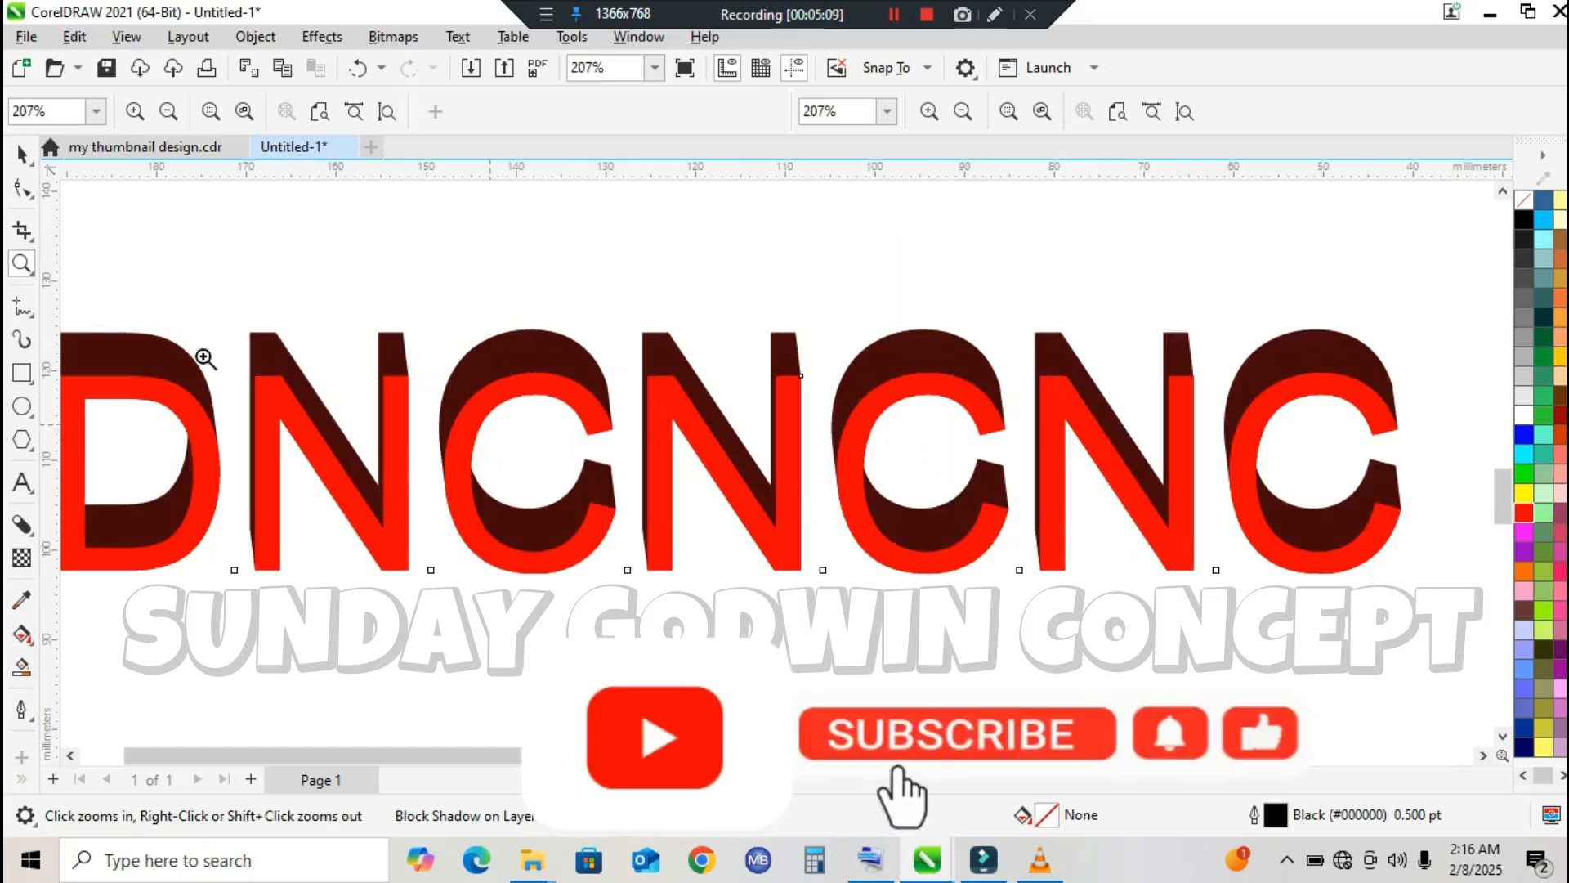
drag(515, 754, 498, 749)
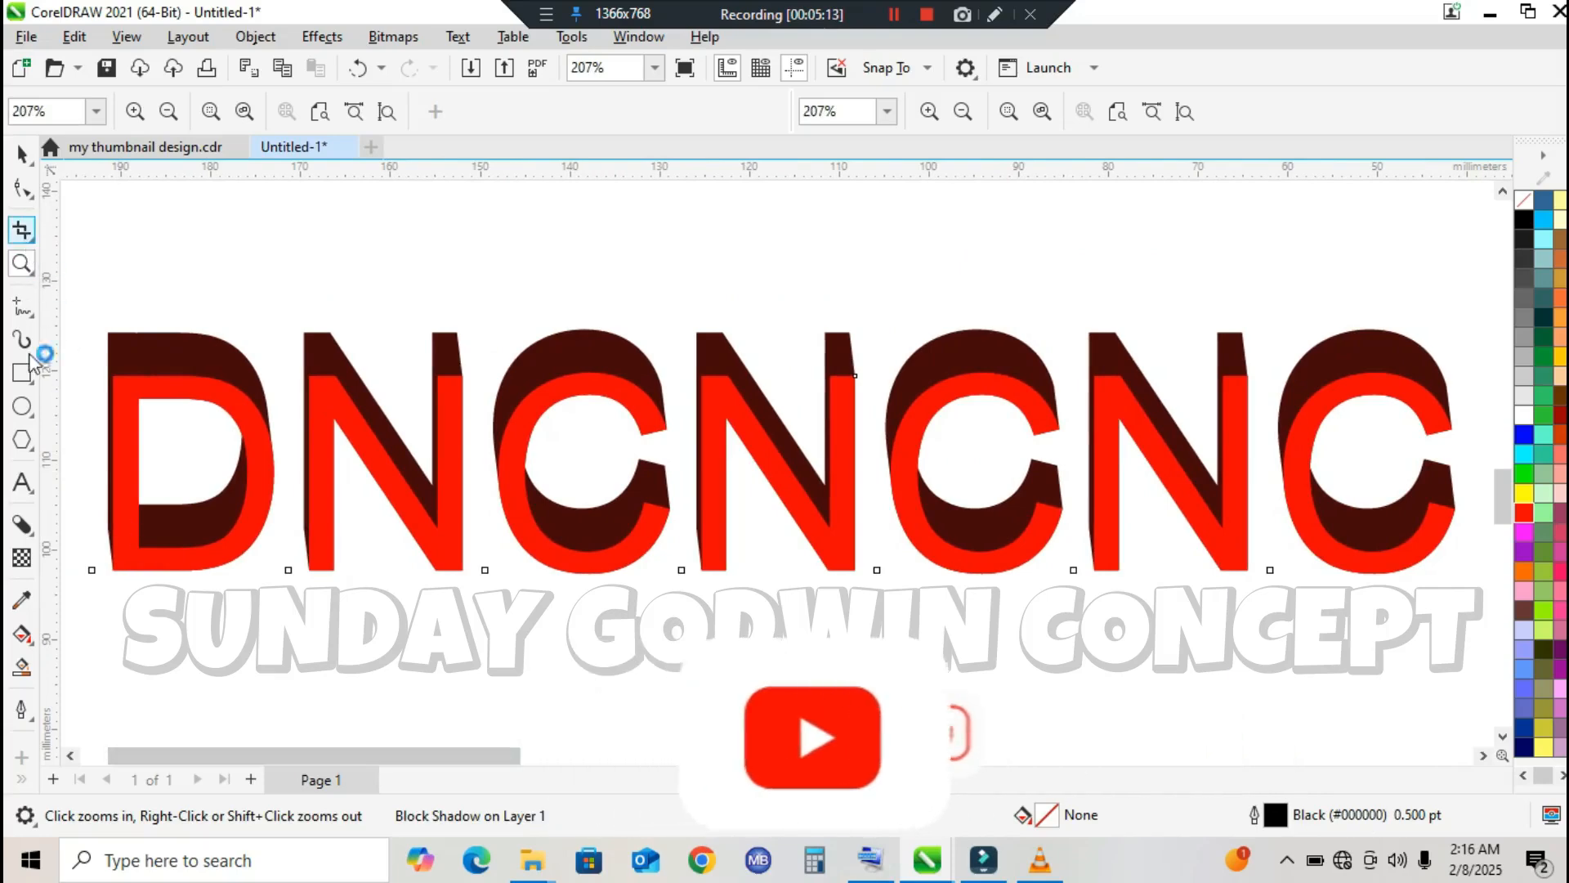
click(22, 524)
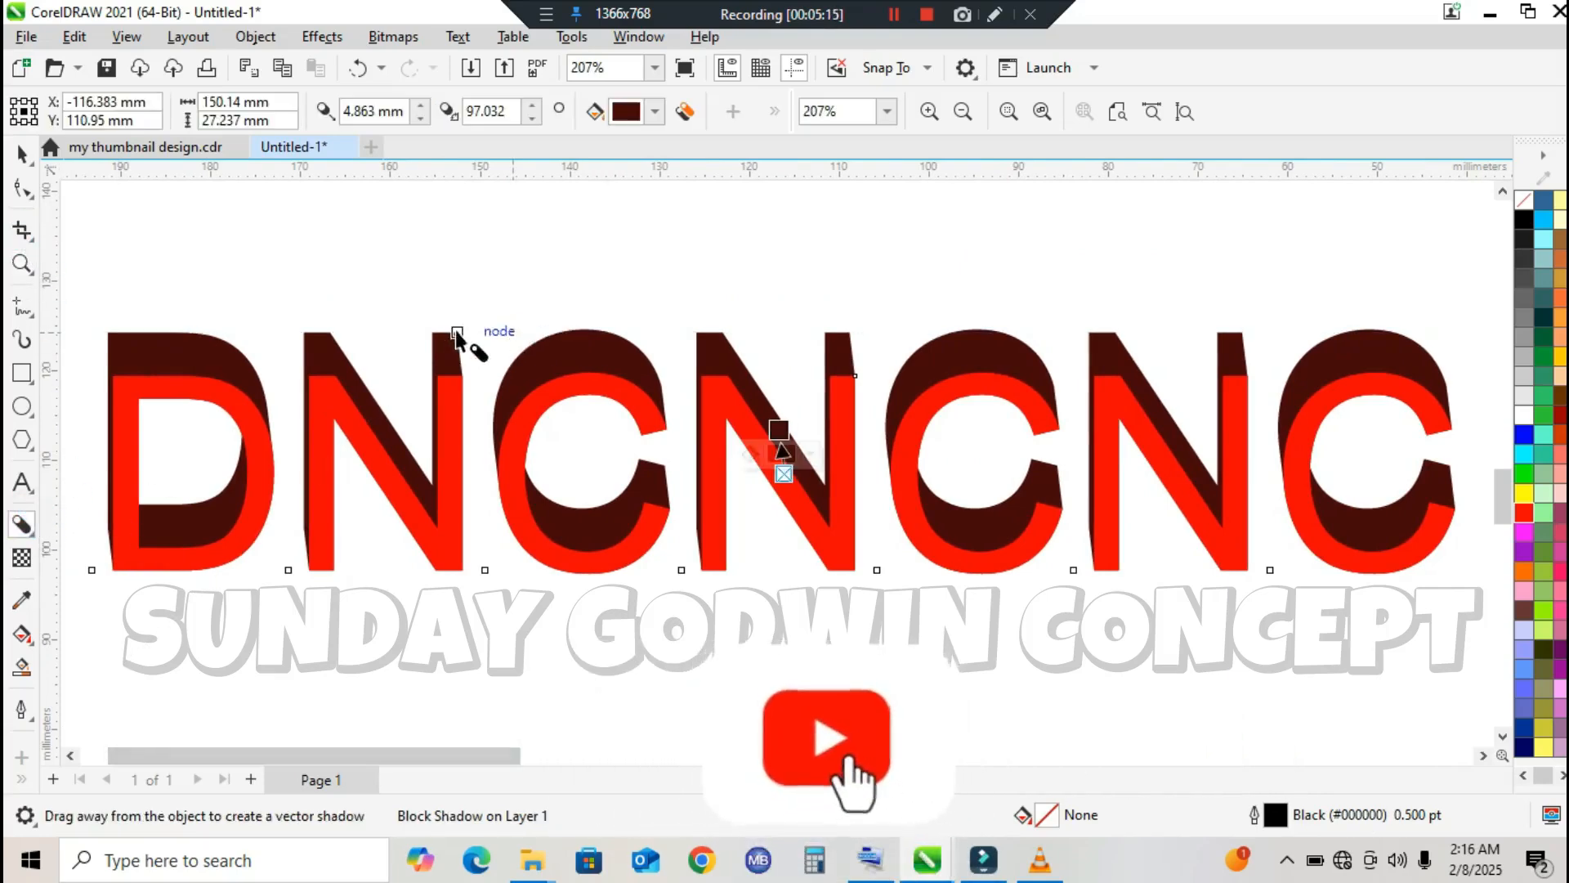
drag(210, 351, 811, 451)
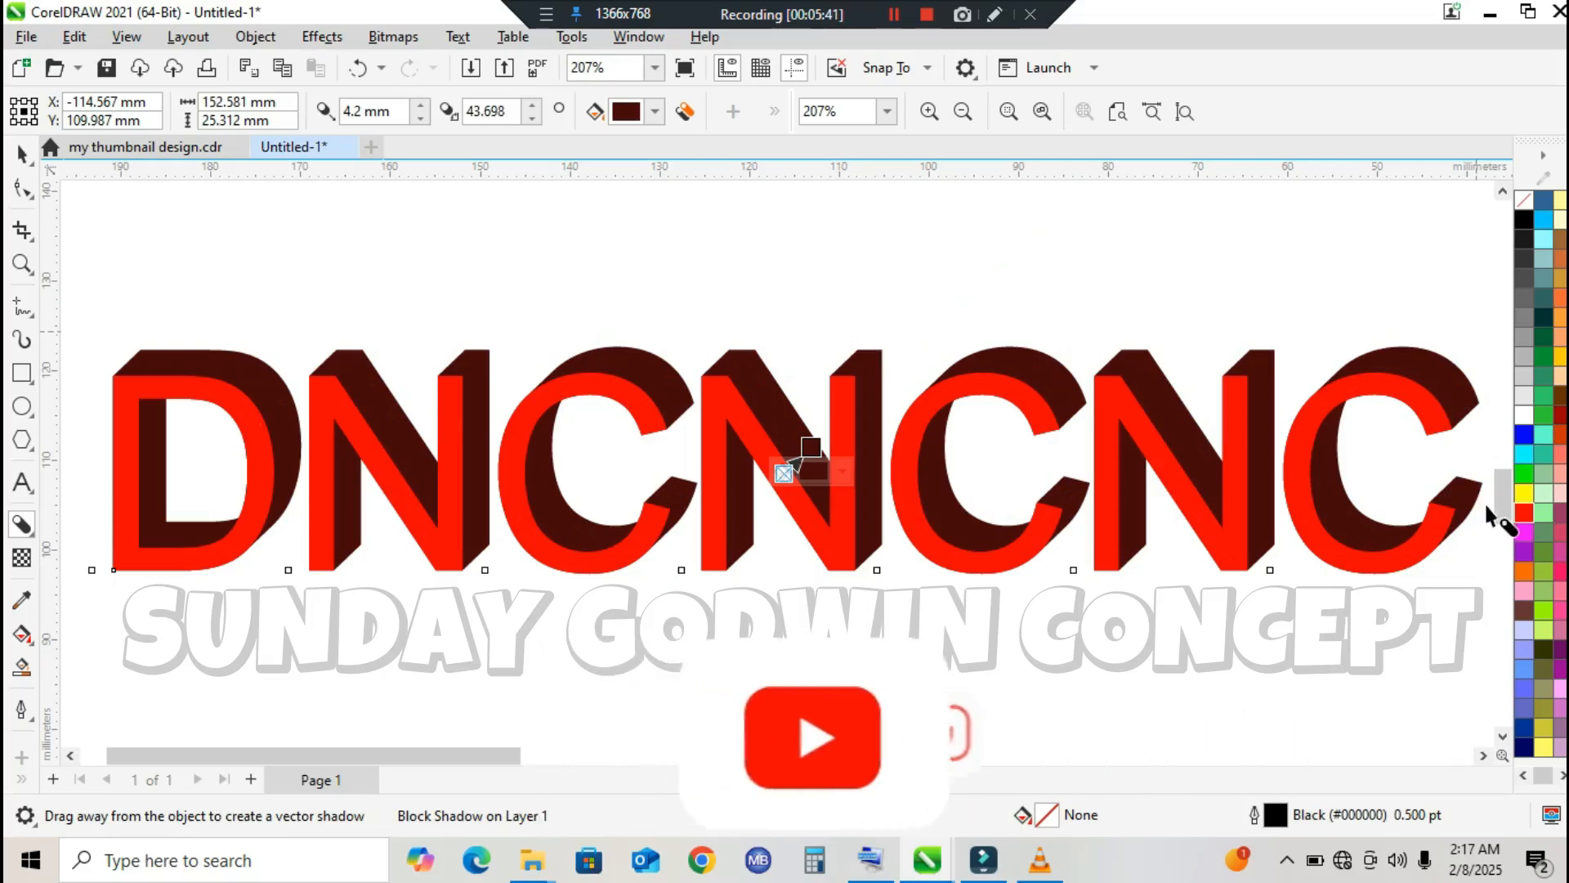
Step: Delete the red text together with its block shadow from the drawing
mouse_move(1503, 506)
mouse_down()
mouse_move(1504, 523)
mouse_move(1503, 502)
mouse_up()
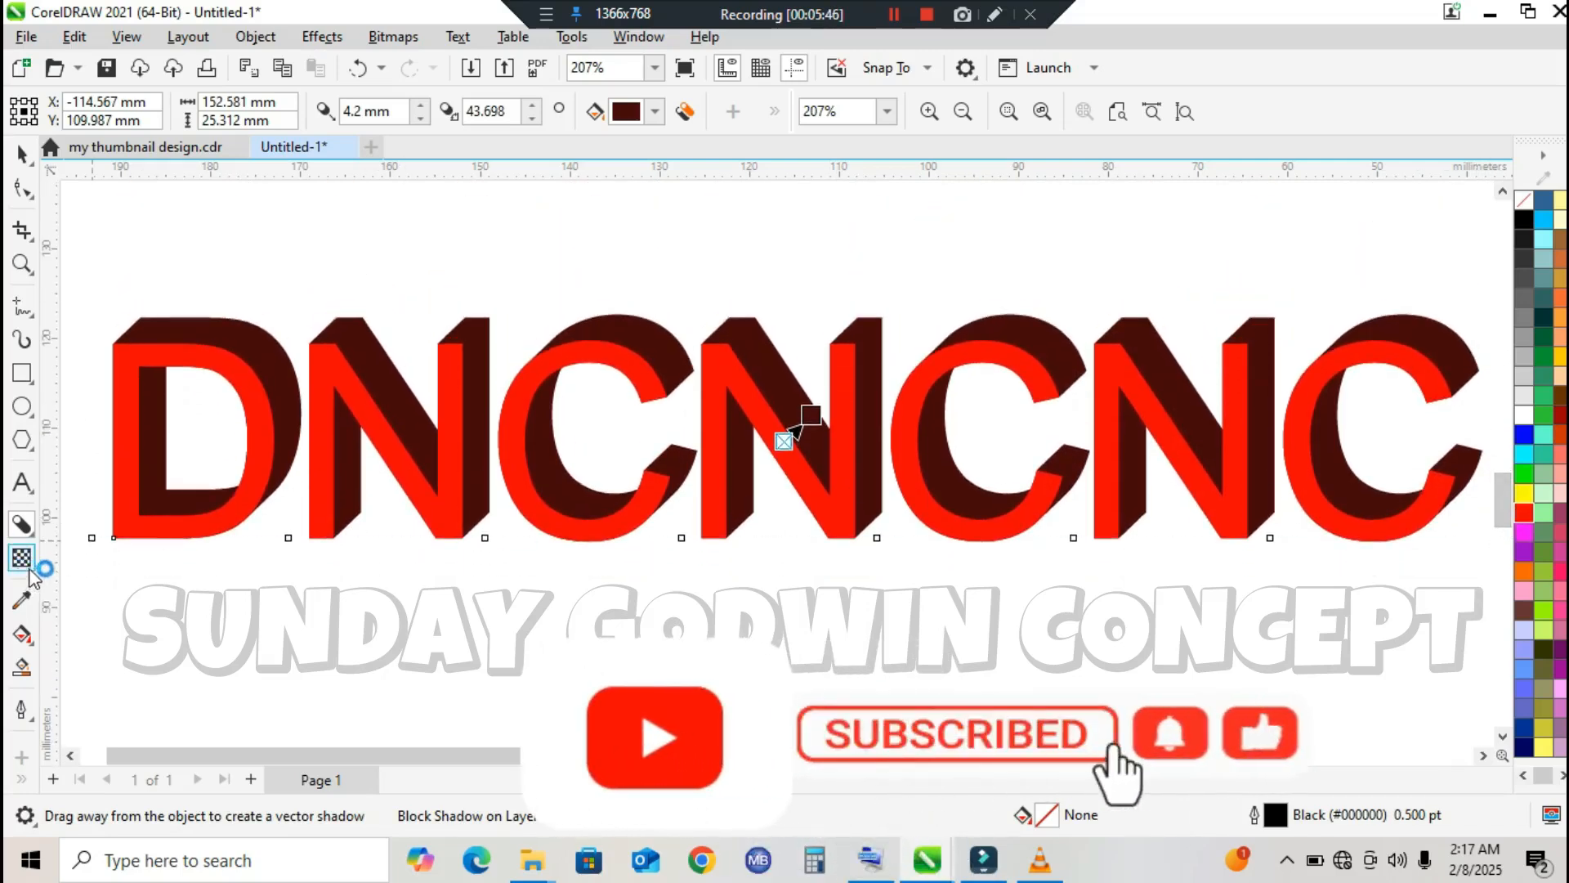
click(21, 154)
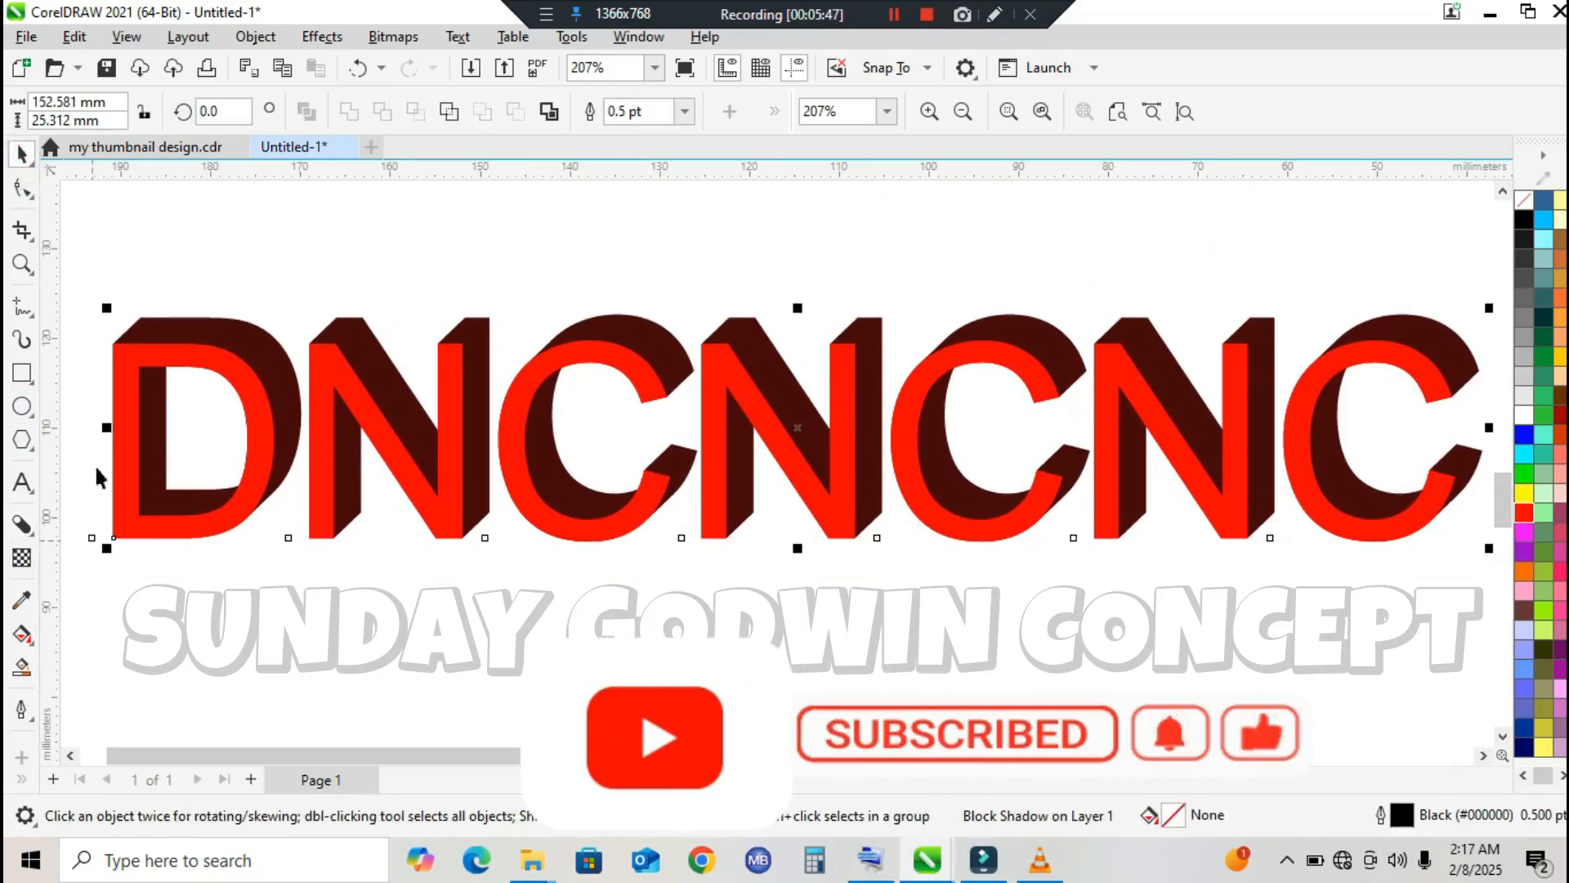
key(Delete)
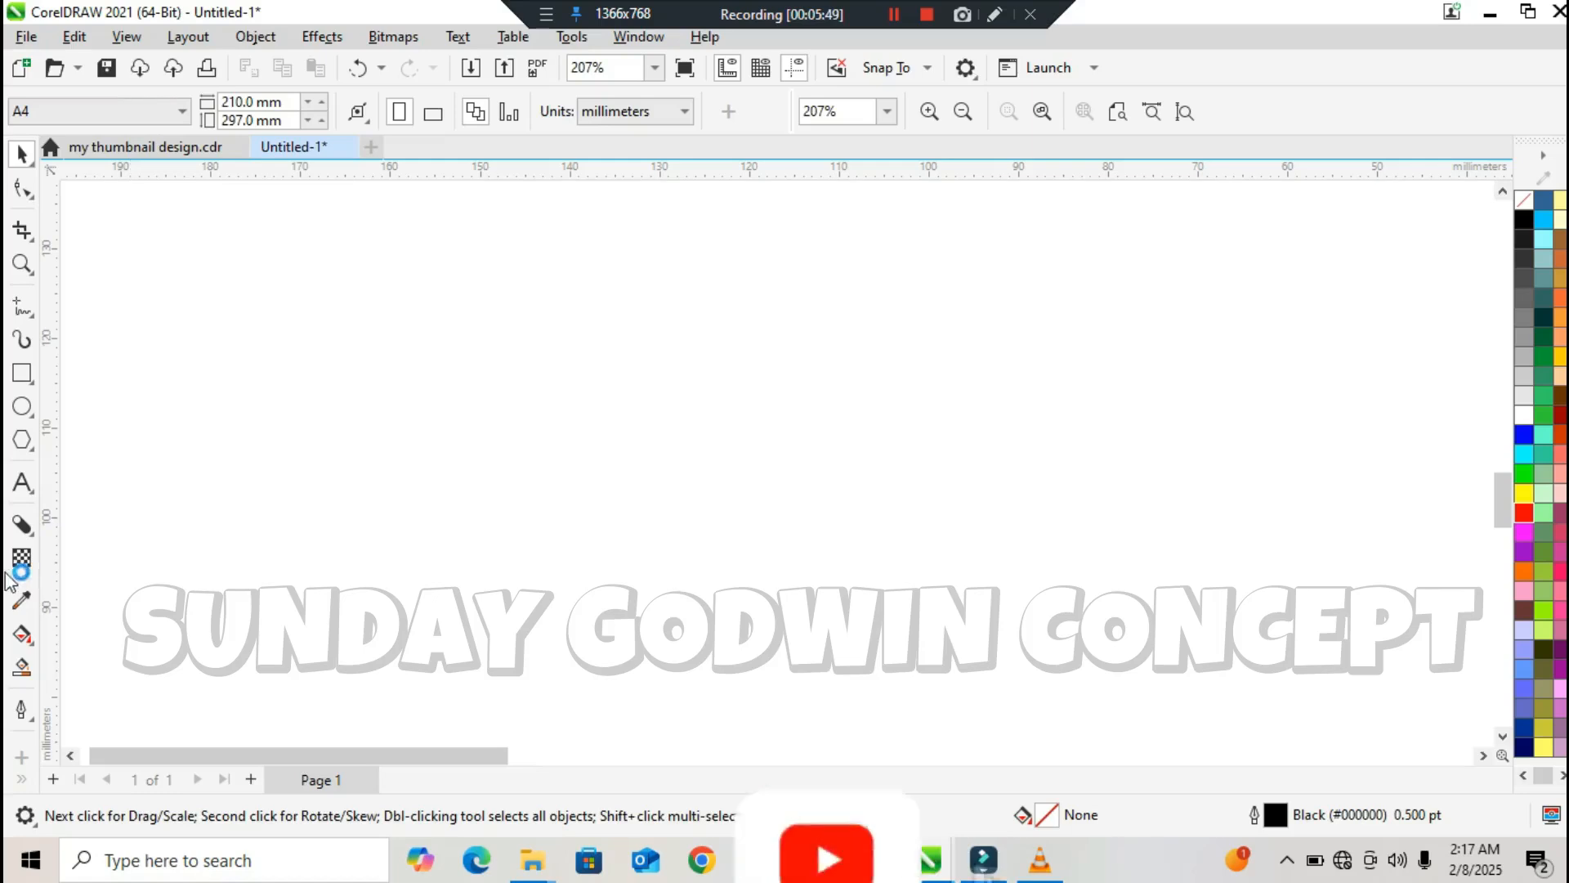
click(22, 373)
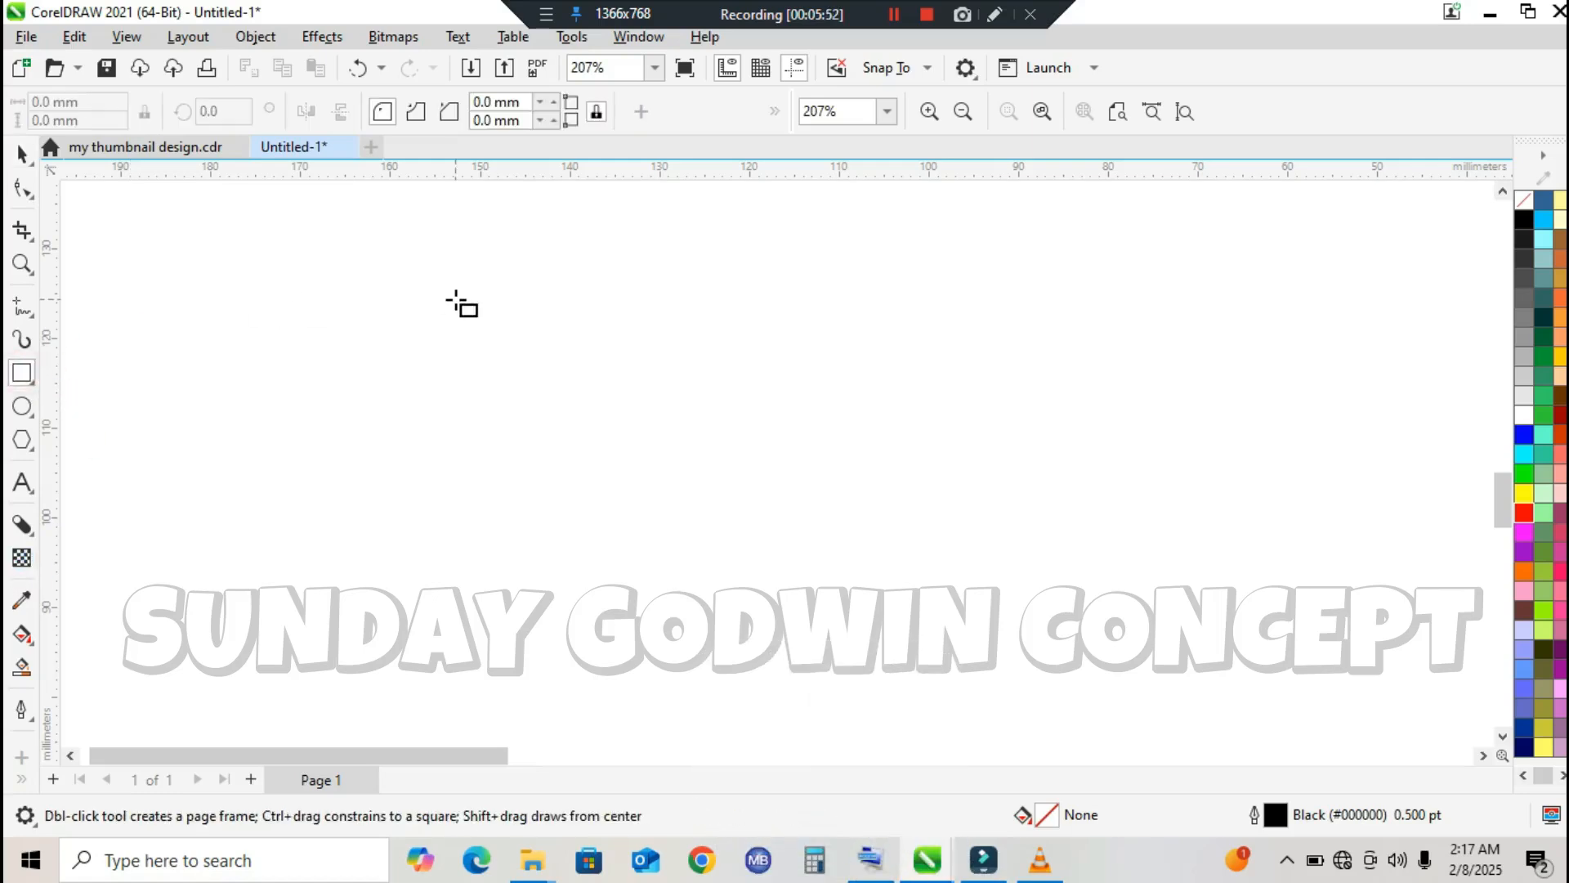
click(1159, 121)
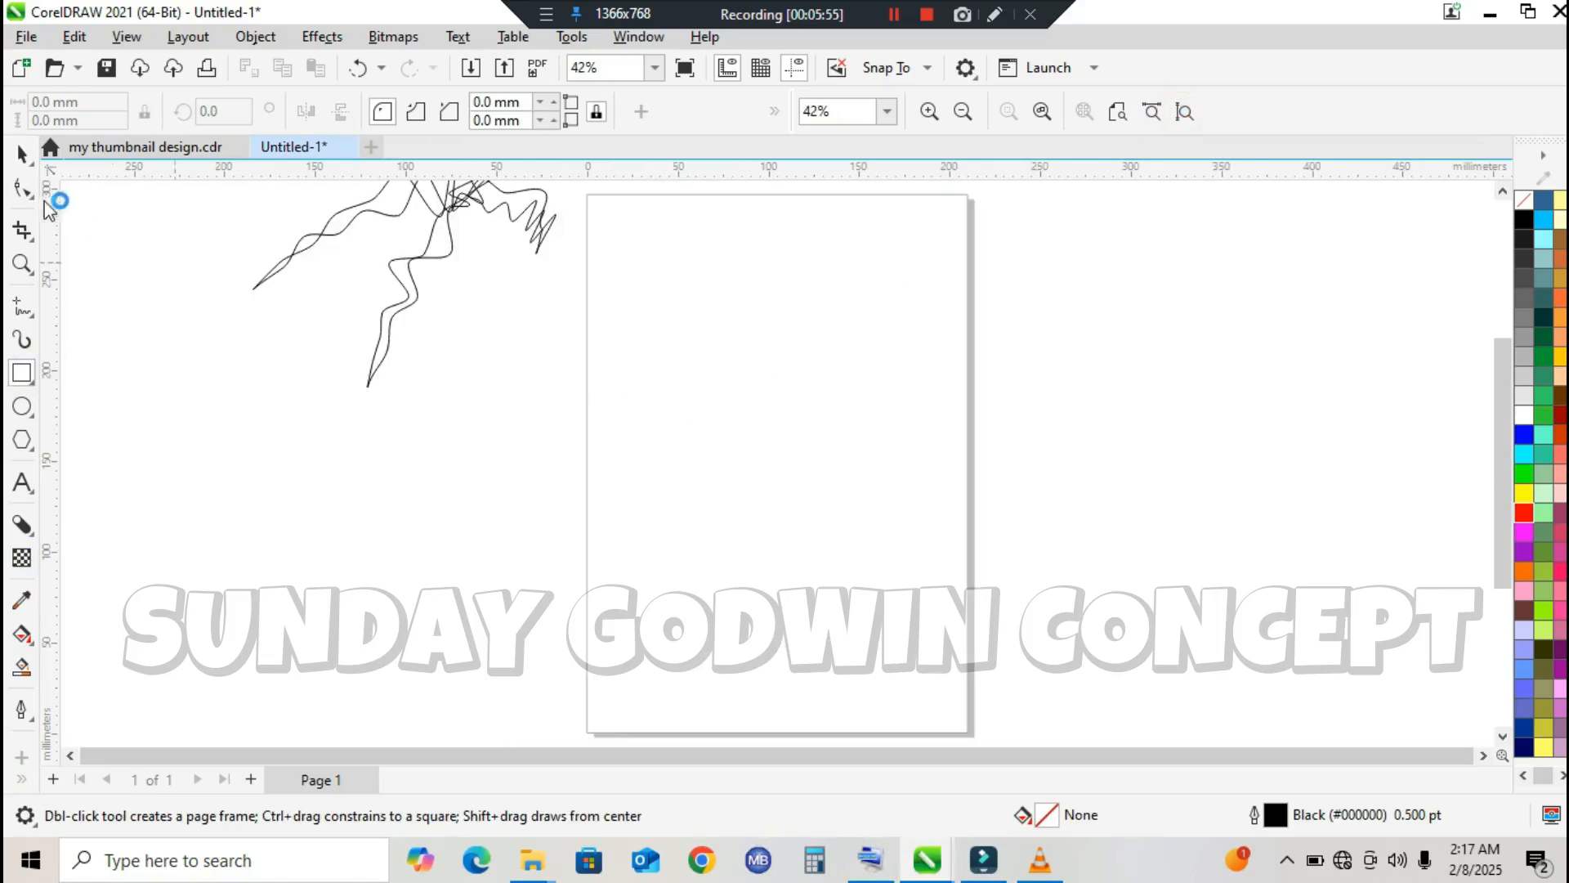
click(22, 154)
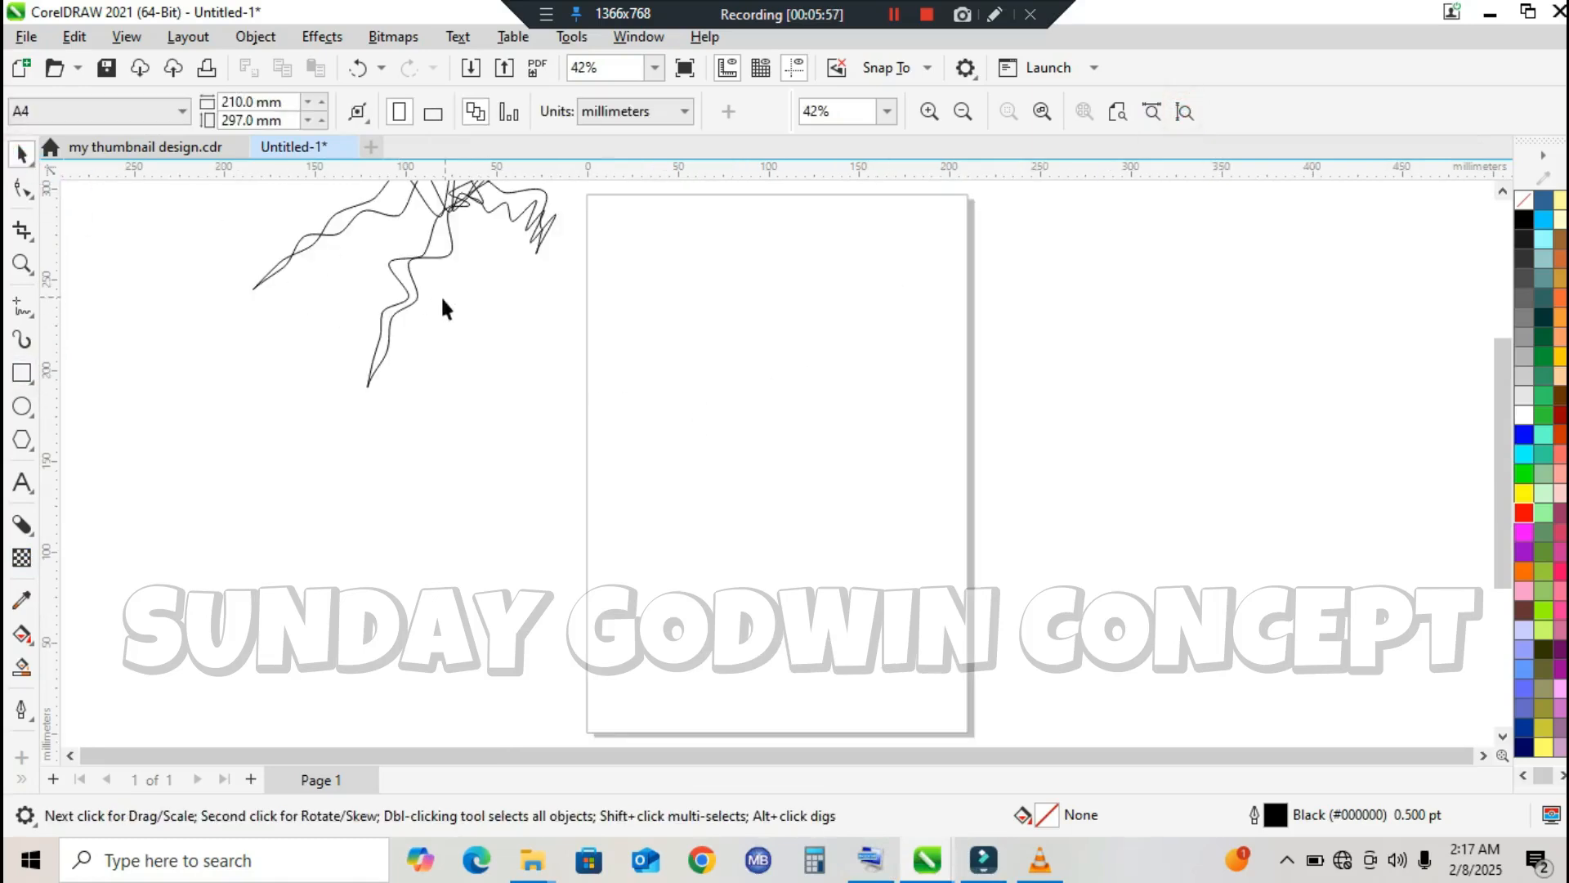
click(22, 482)
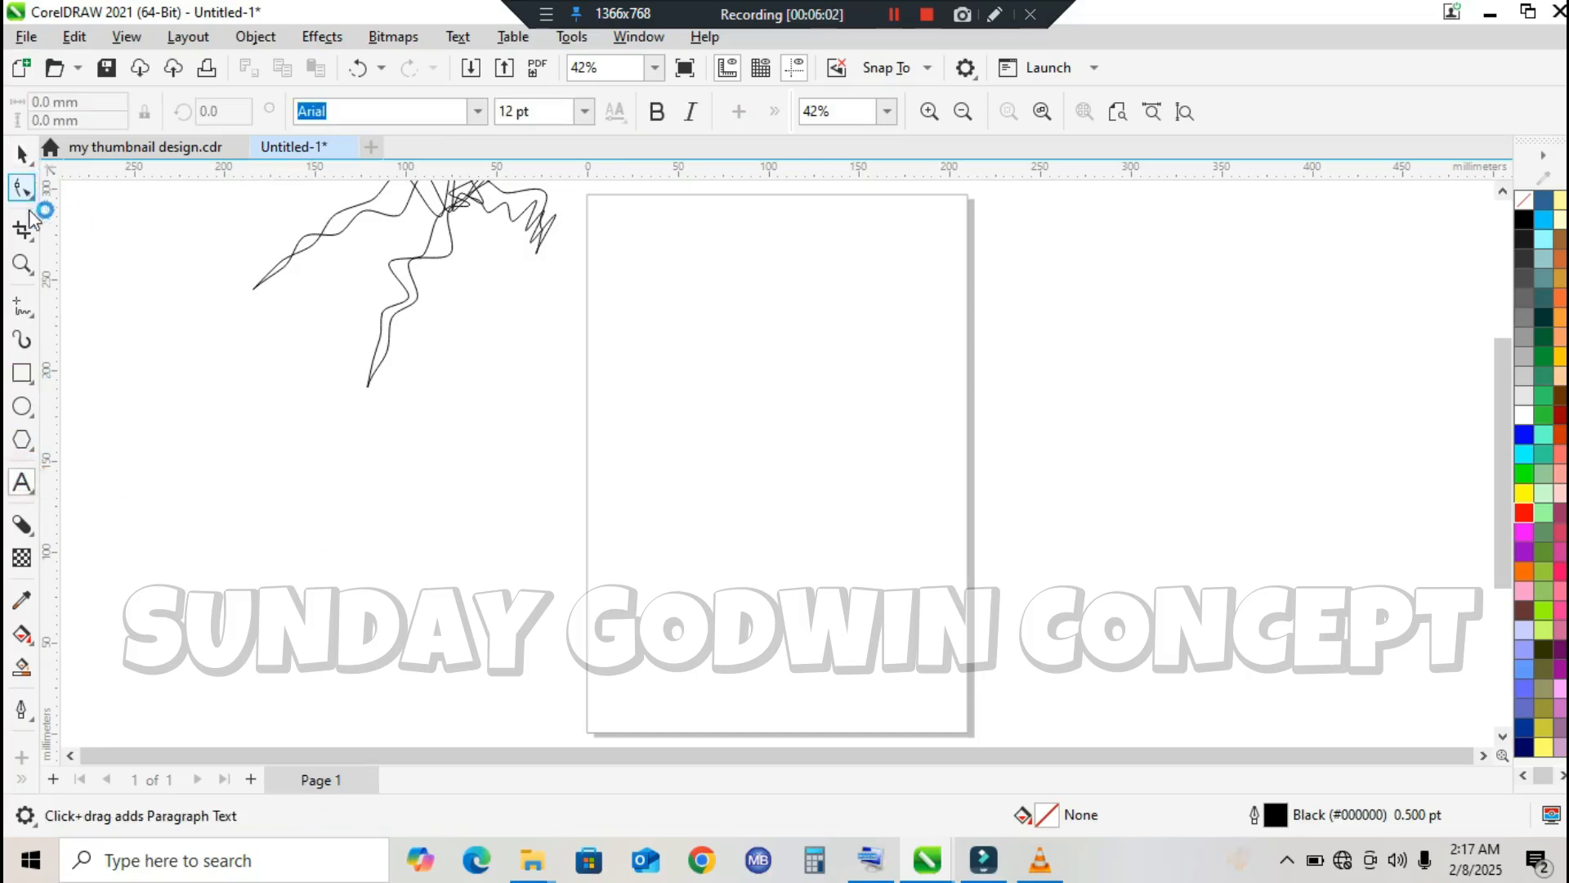
click(22, 154)
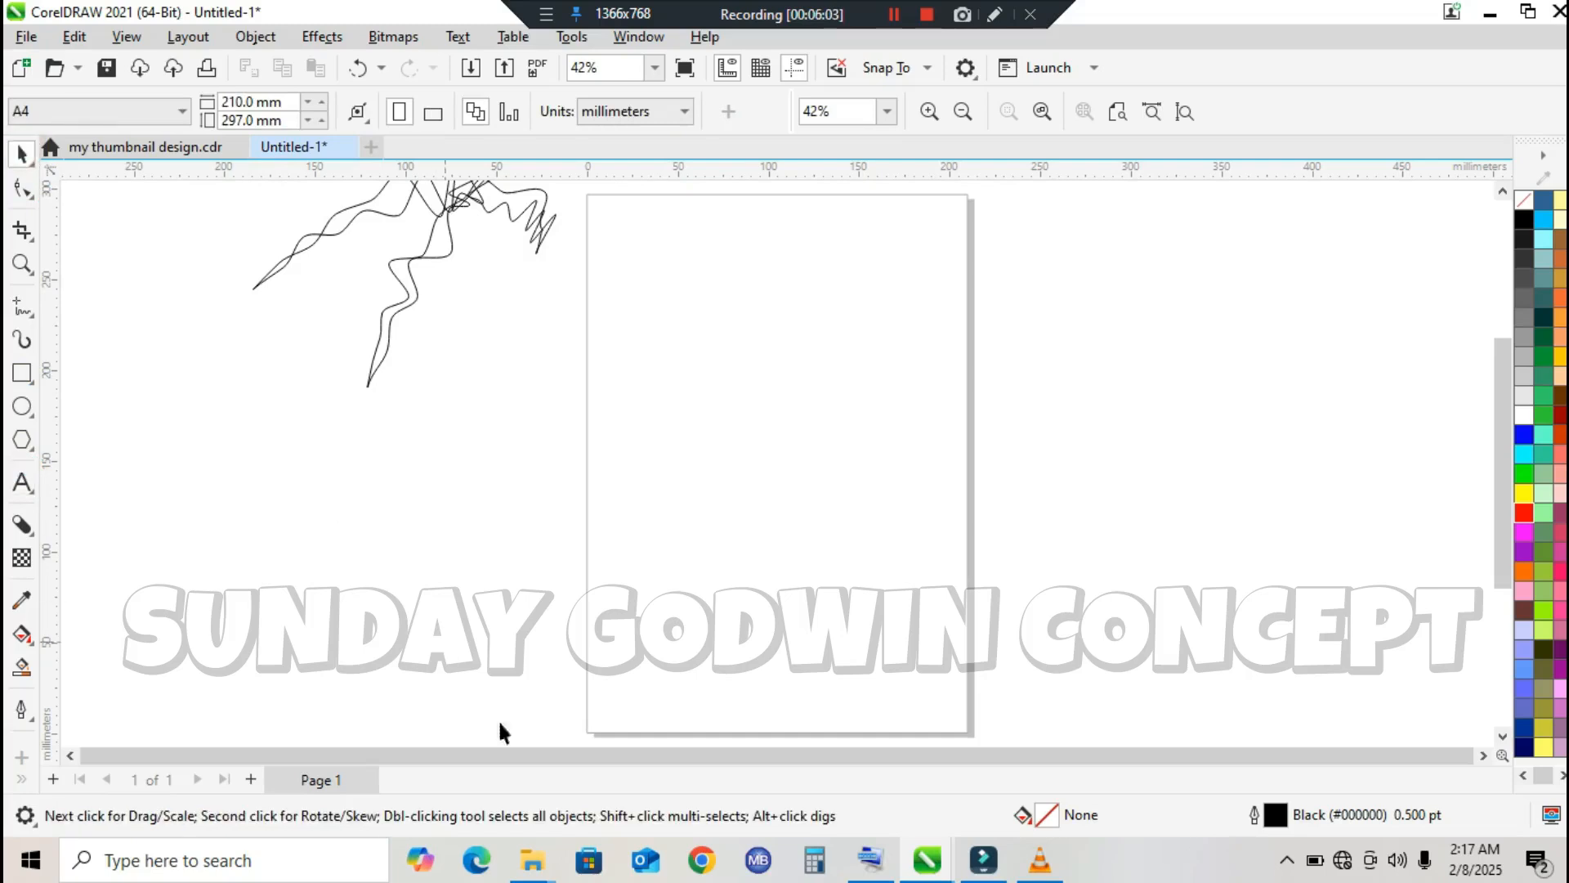
Step: Switch to File Explorer and open the Downloads folder to find a sample photo
click(533, 860)
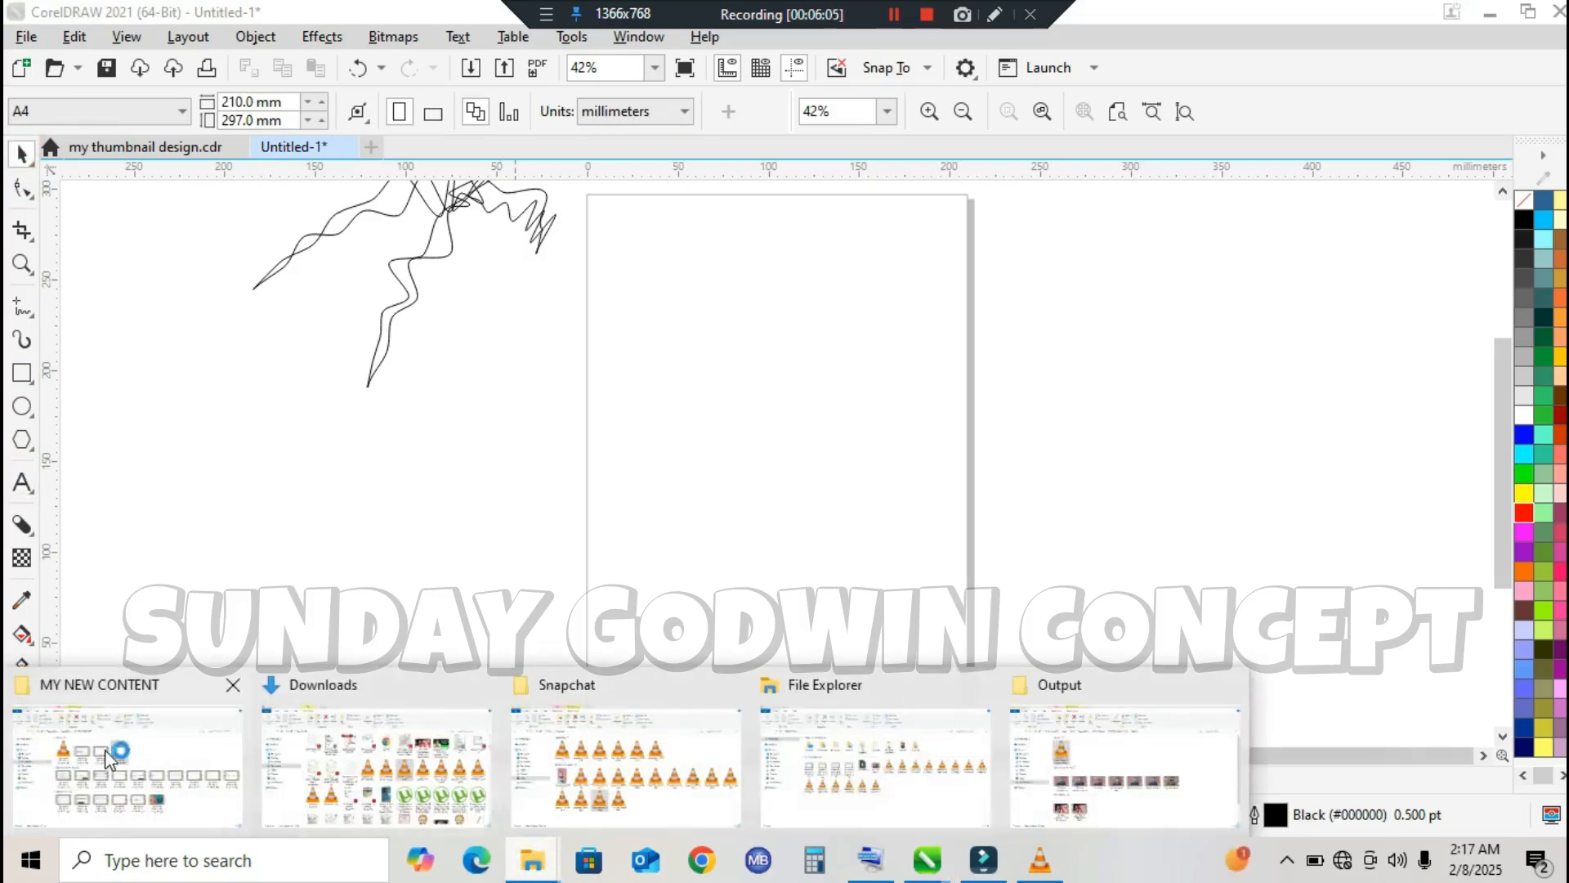
click(110, 758)
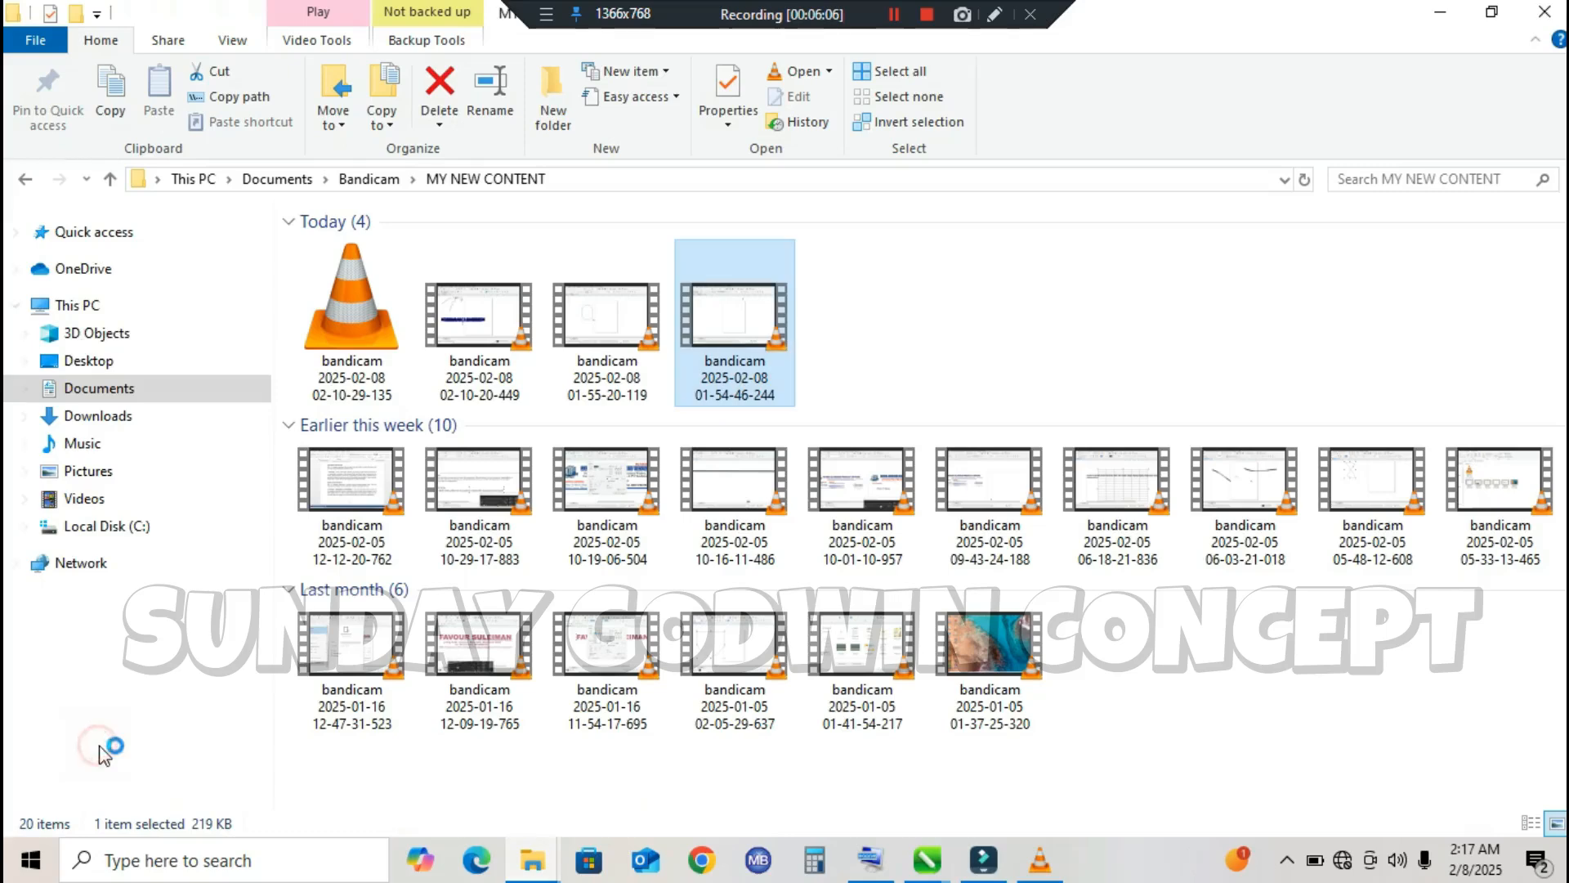
click(117, 420)
click(111, 481)
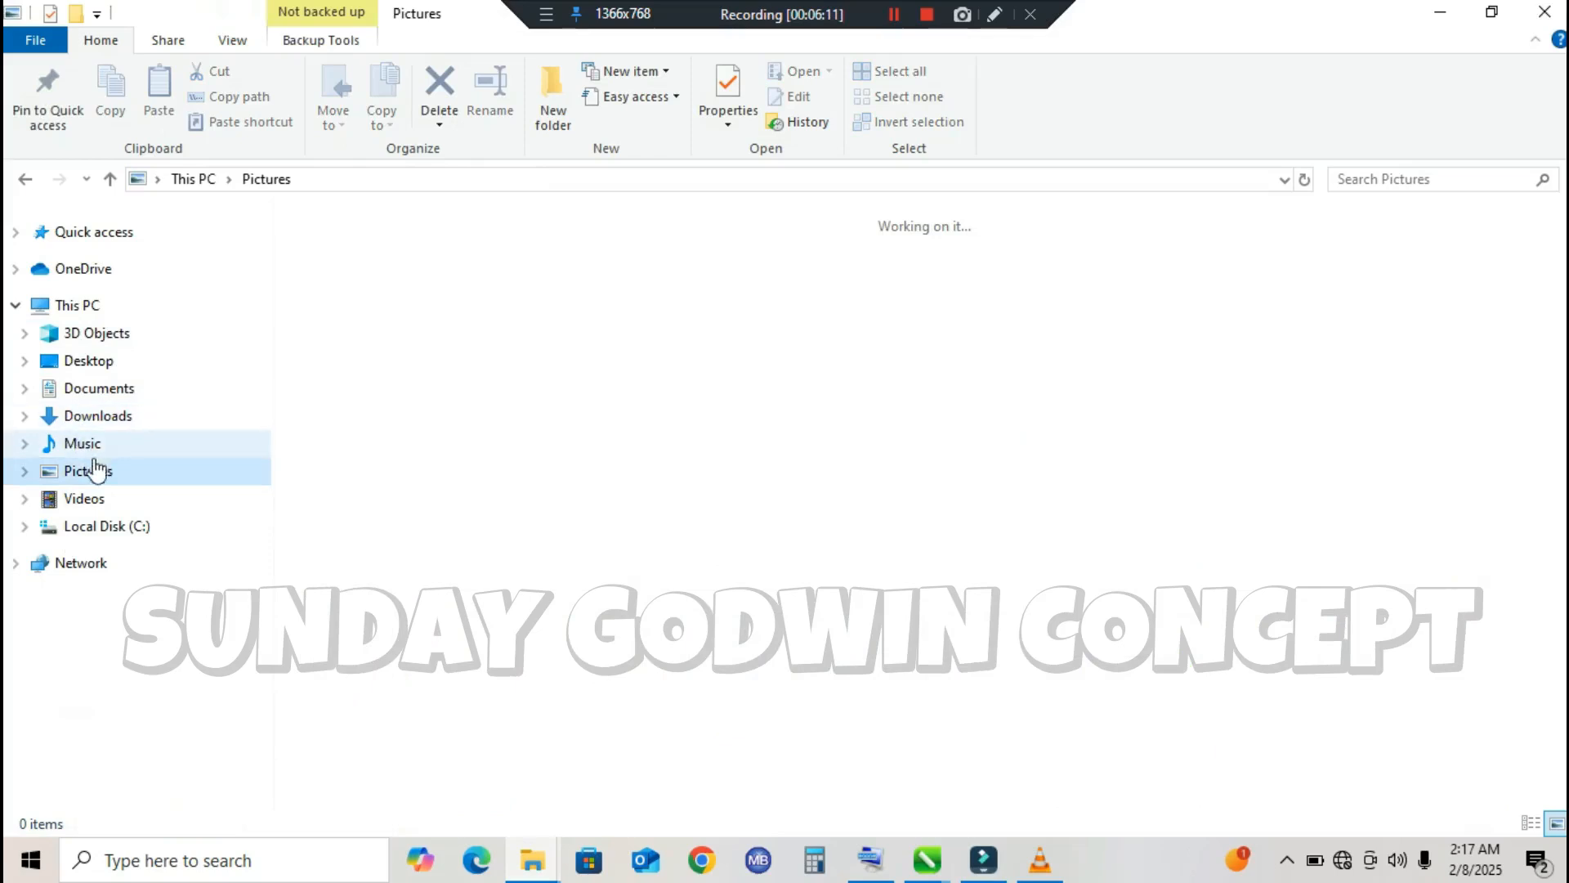
click(105, 394)
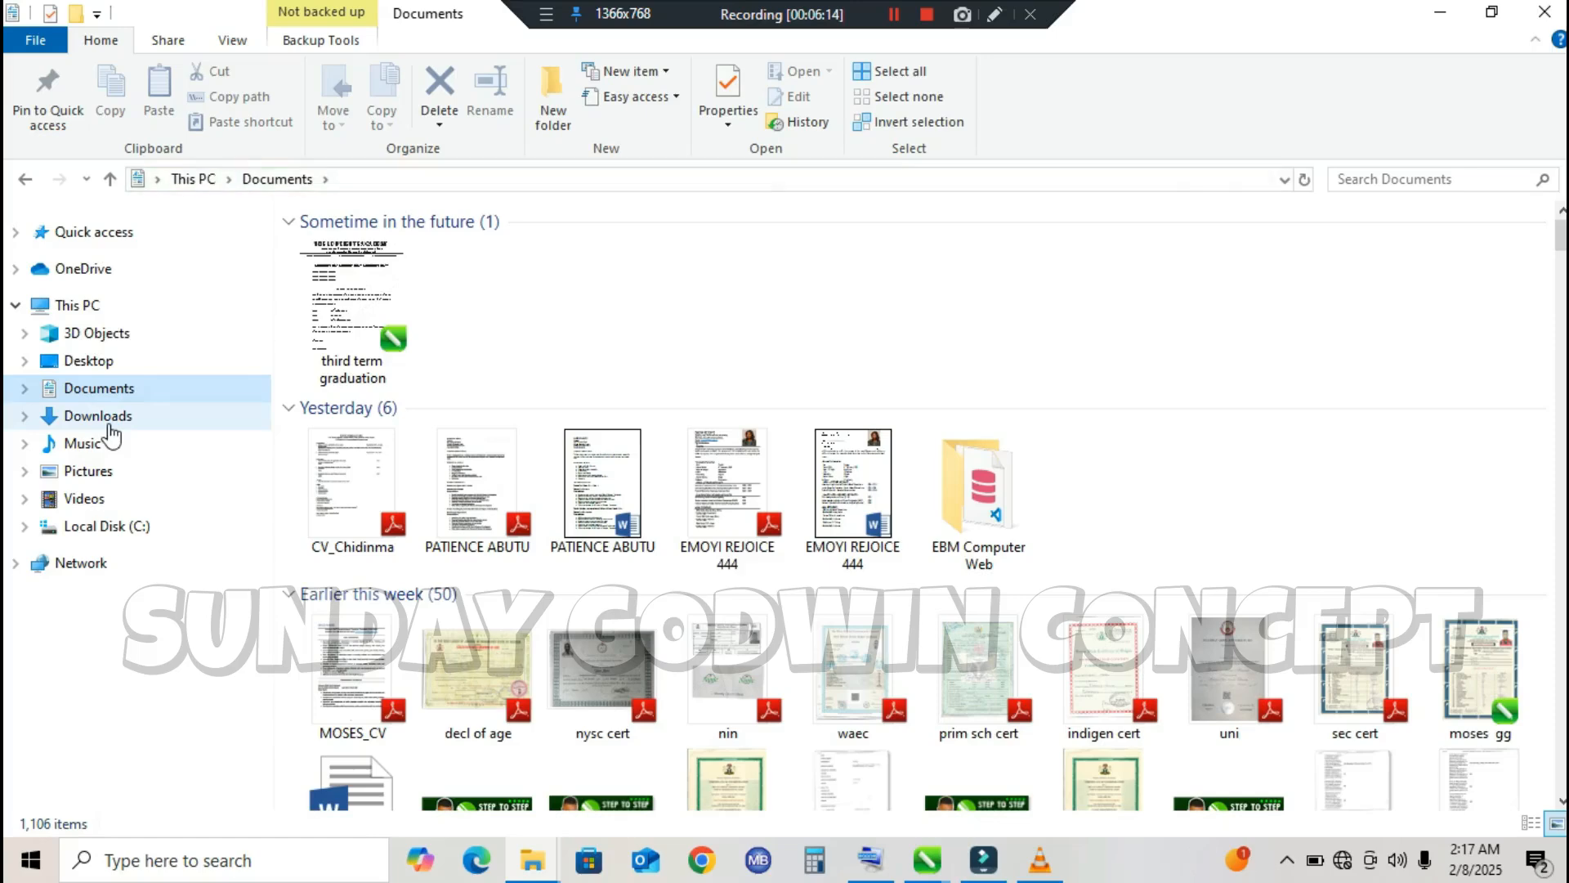
click(110, 421)
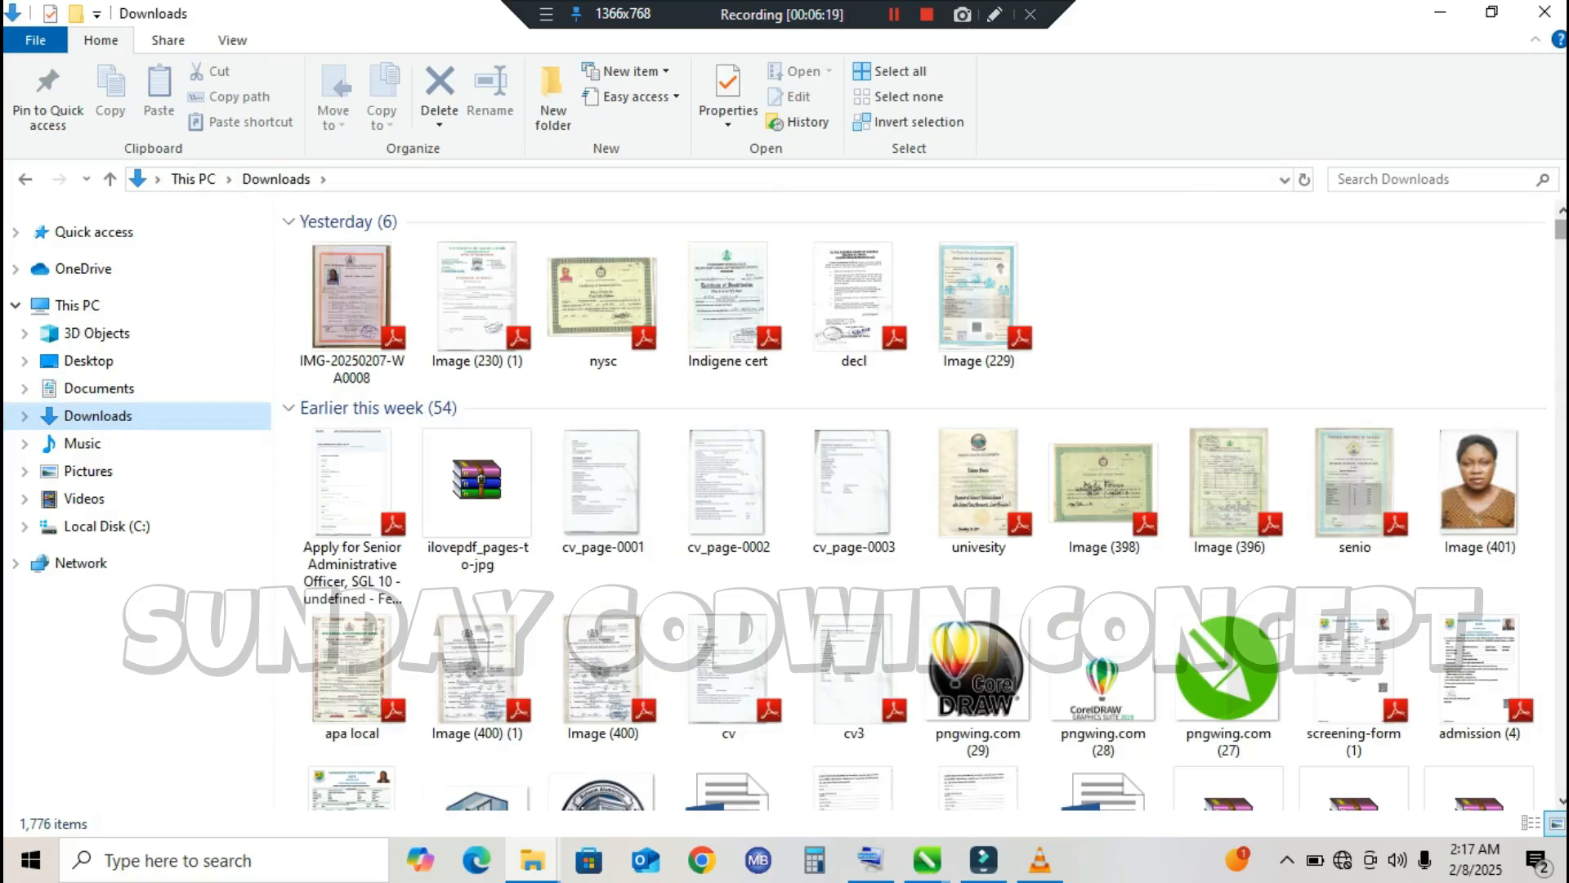
Step: Bring the portrait photo Image (401) from Downloads onto the CorelDRAW page at about 93 mm wide by 127 mm high
drag(1560, 229, 1560, 231)
double_click(1493, 477)
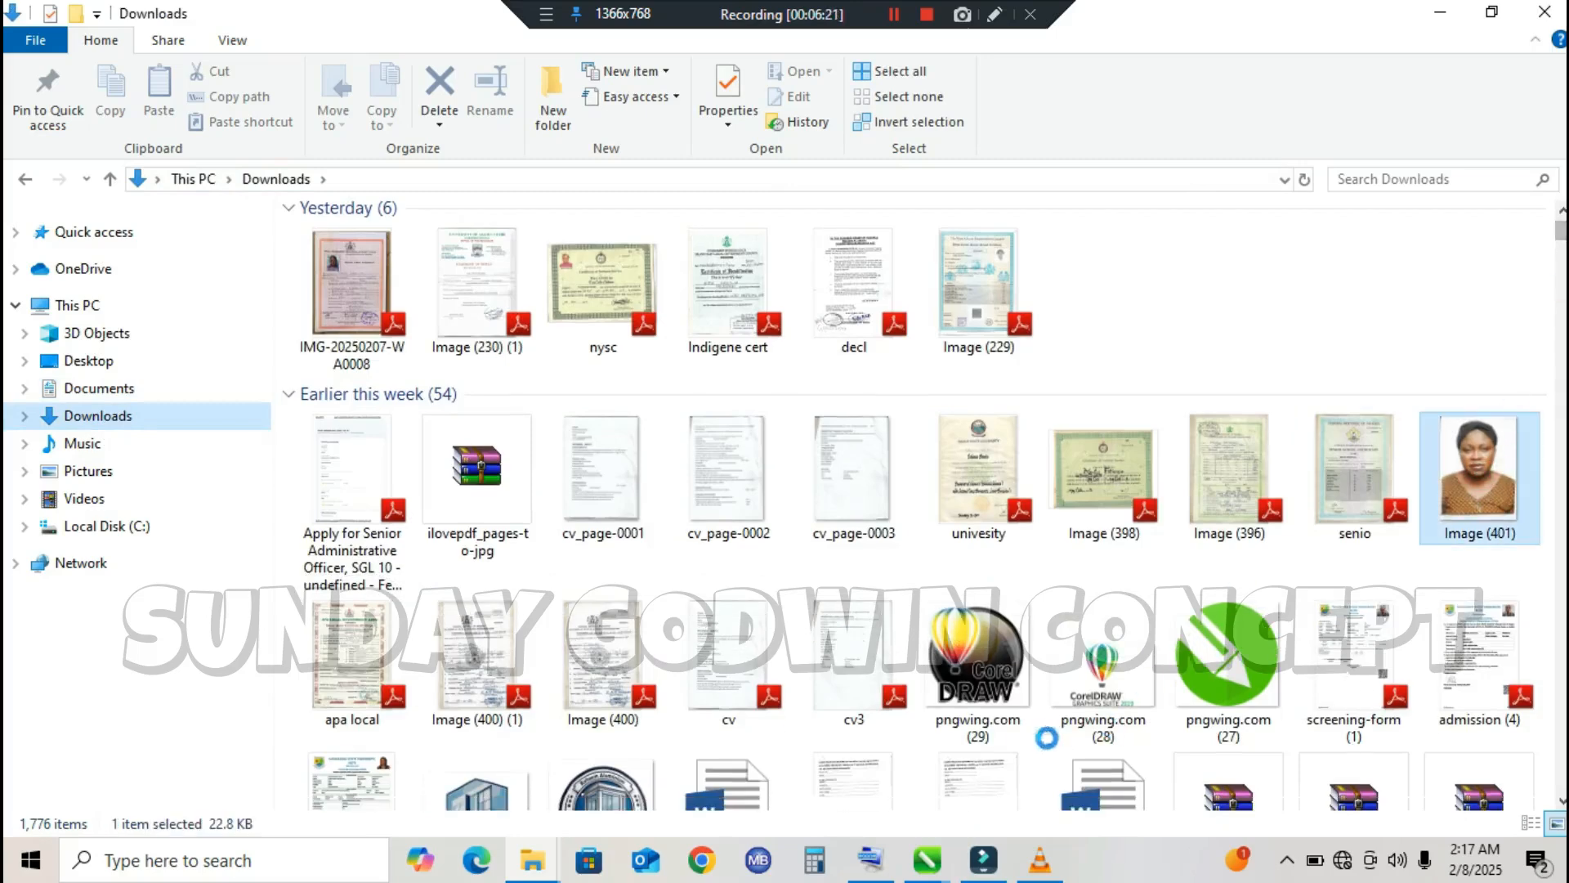
drag(1493, 476, 763, 455)
drag(804, 401, 1000, 270)
drag(874, 336, 774, 393)
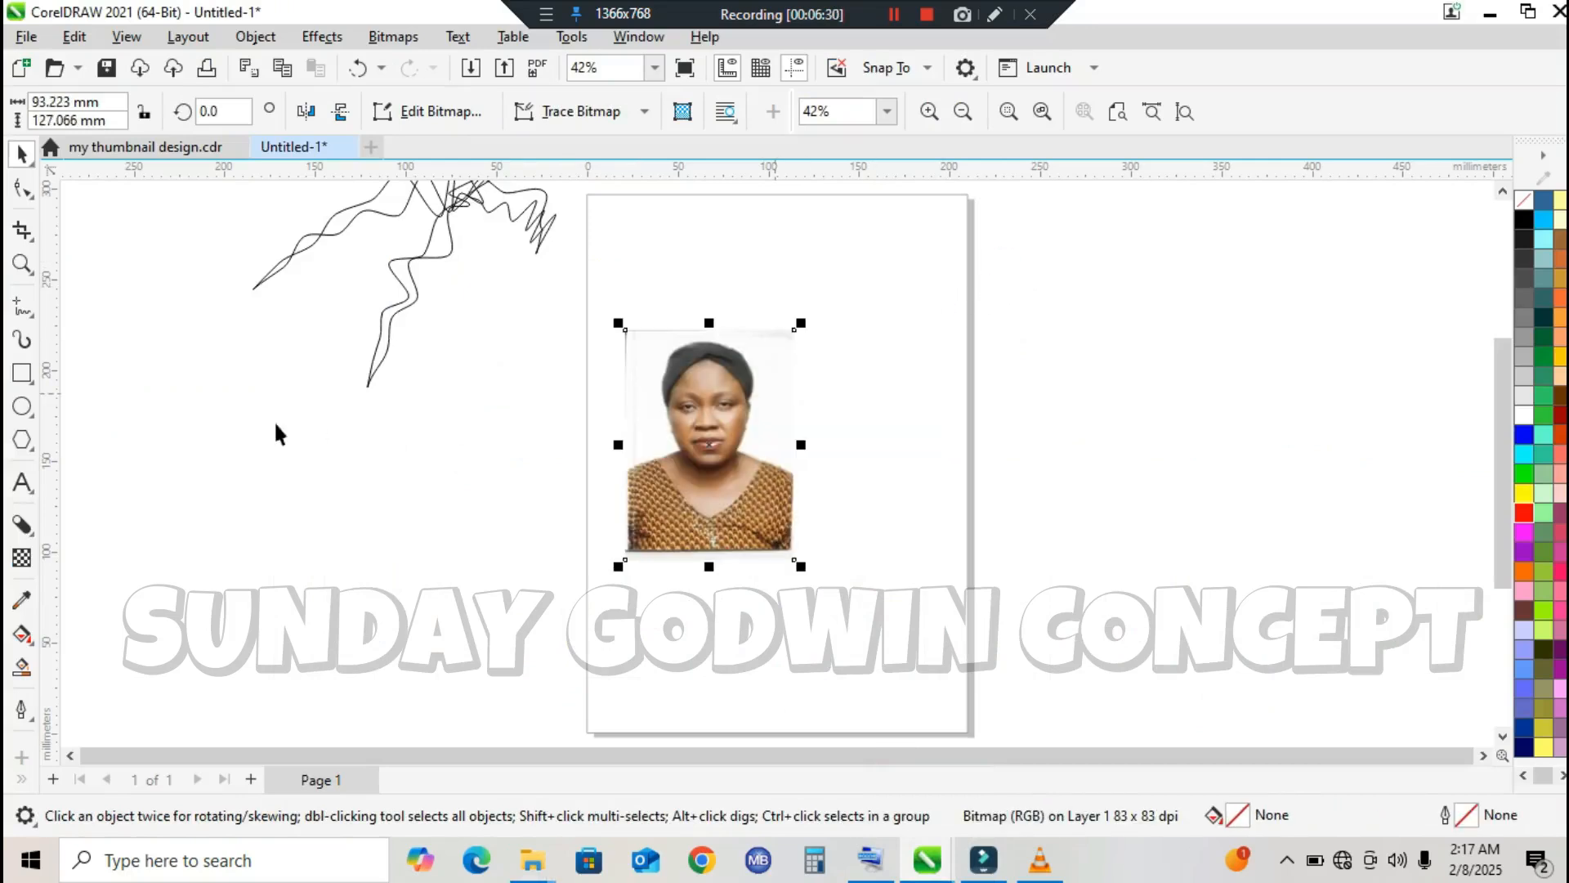
Step: Draw a rectangle about 237 mm wide by 240 mm high enclosing the portrait photo
click(32, 555)
click(18, 155)
click(22, 375)
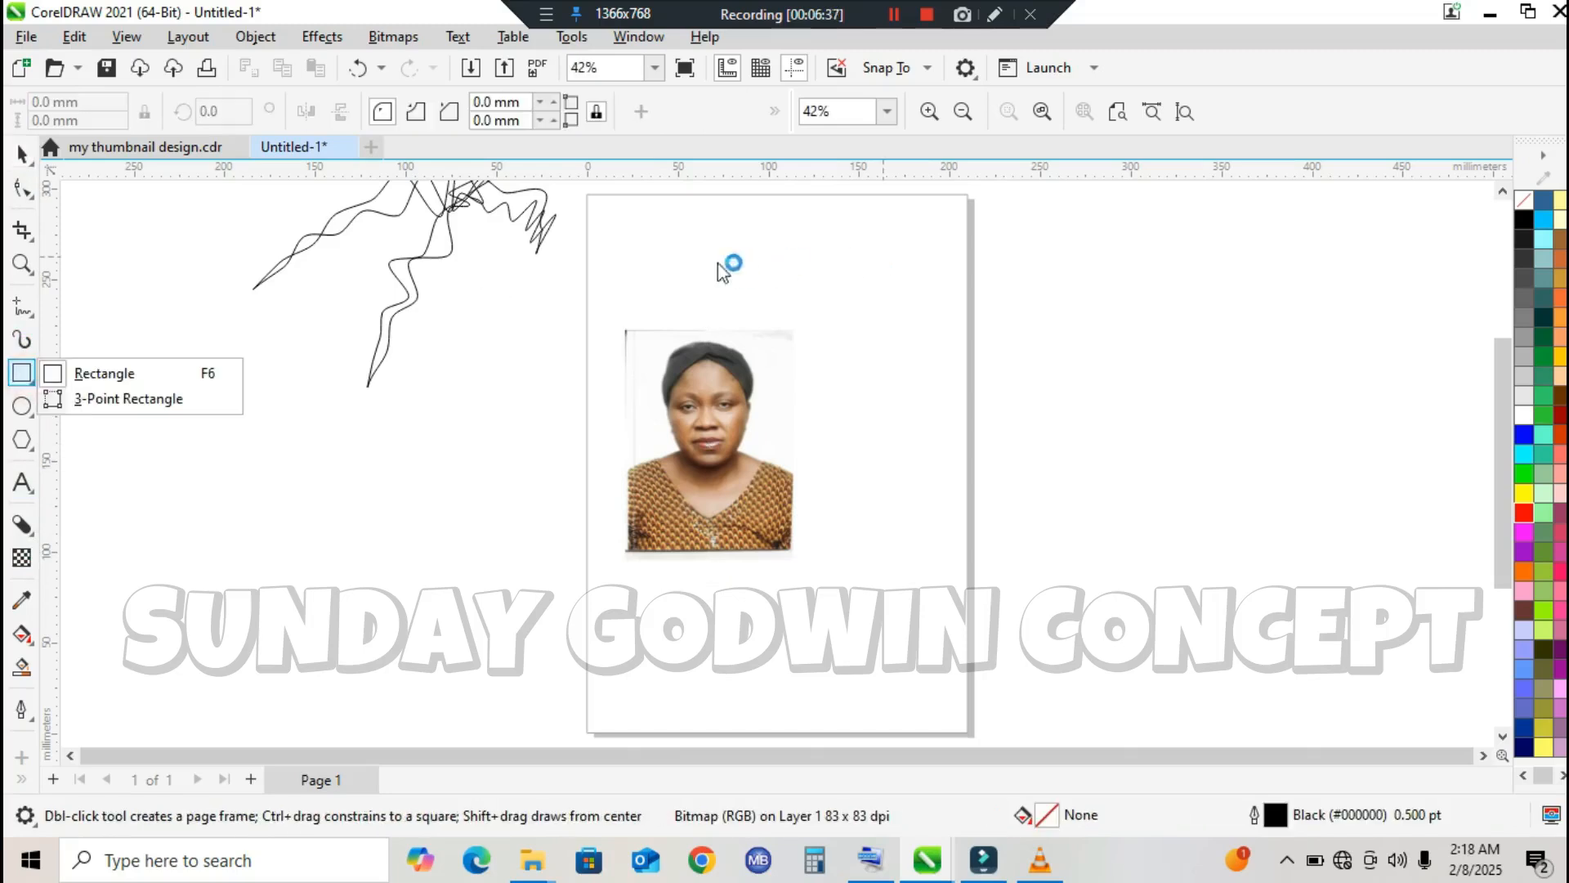
click(79, 376)
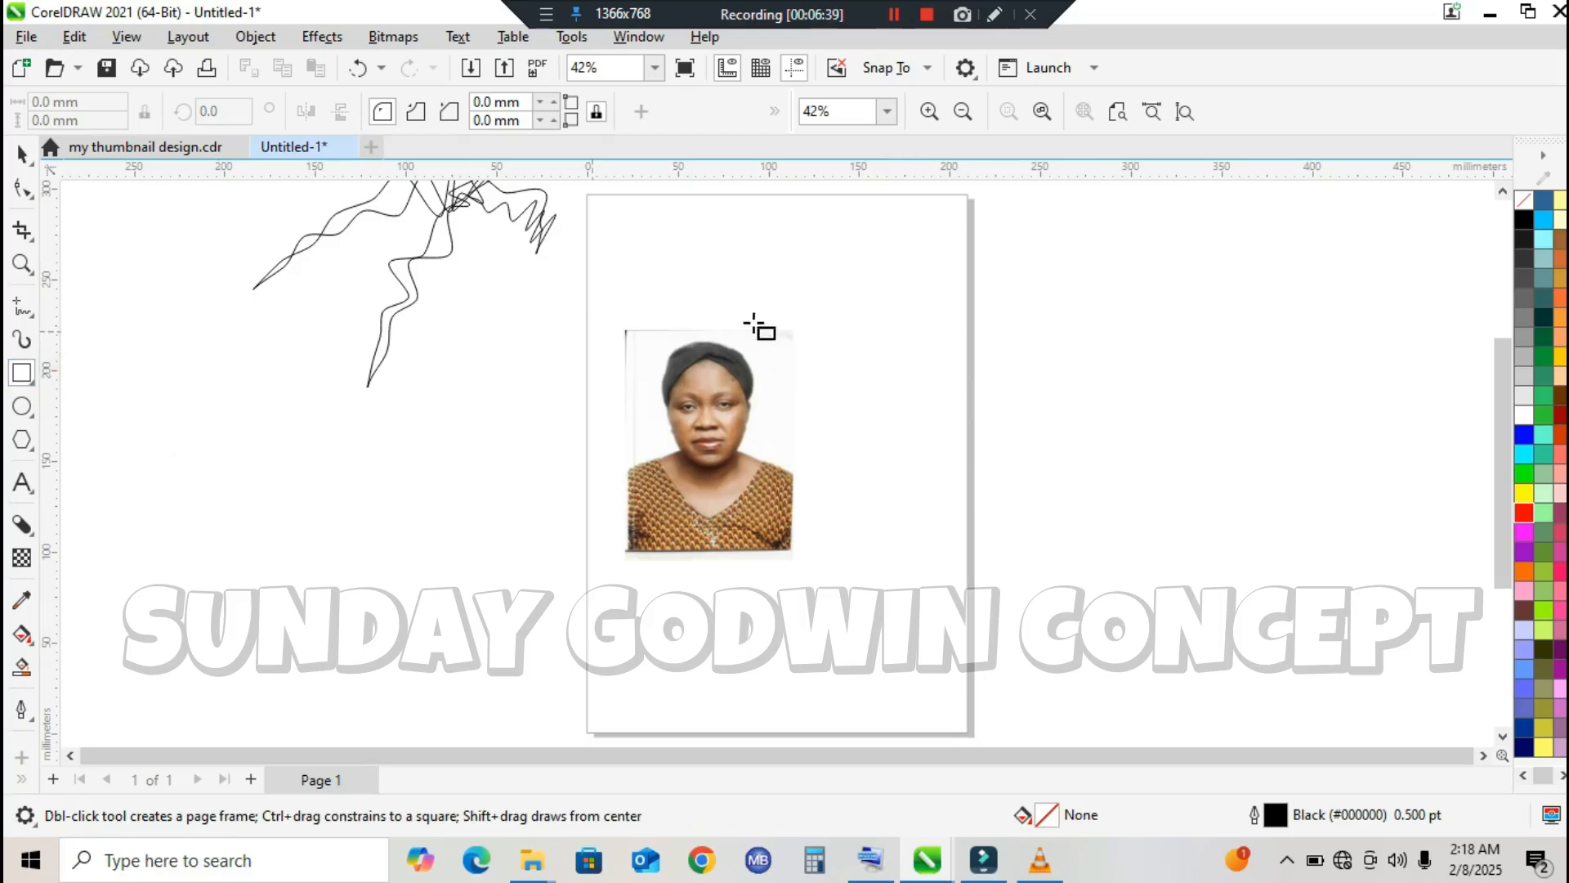
mouse_move(556, 240)
mouse_down()
mouse_move(813, 493)
mouse_move(932, 694)
mouse_move(988, 679)
mouse_up()
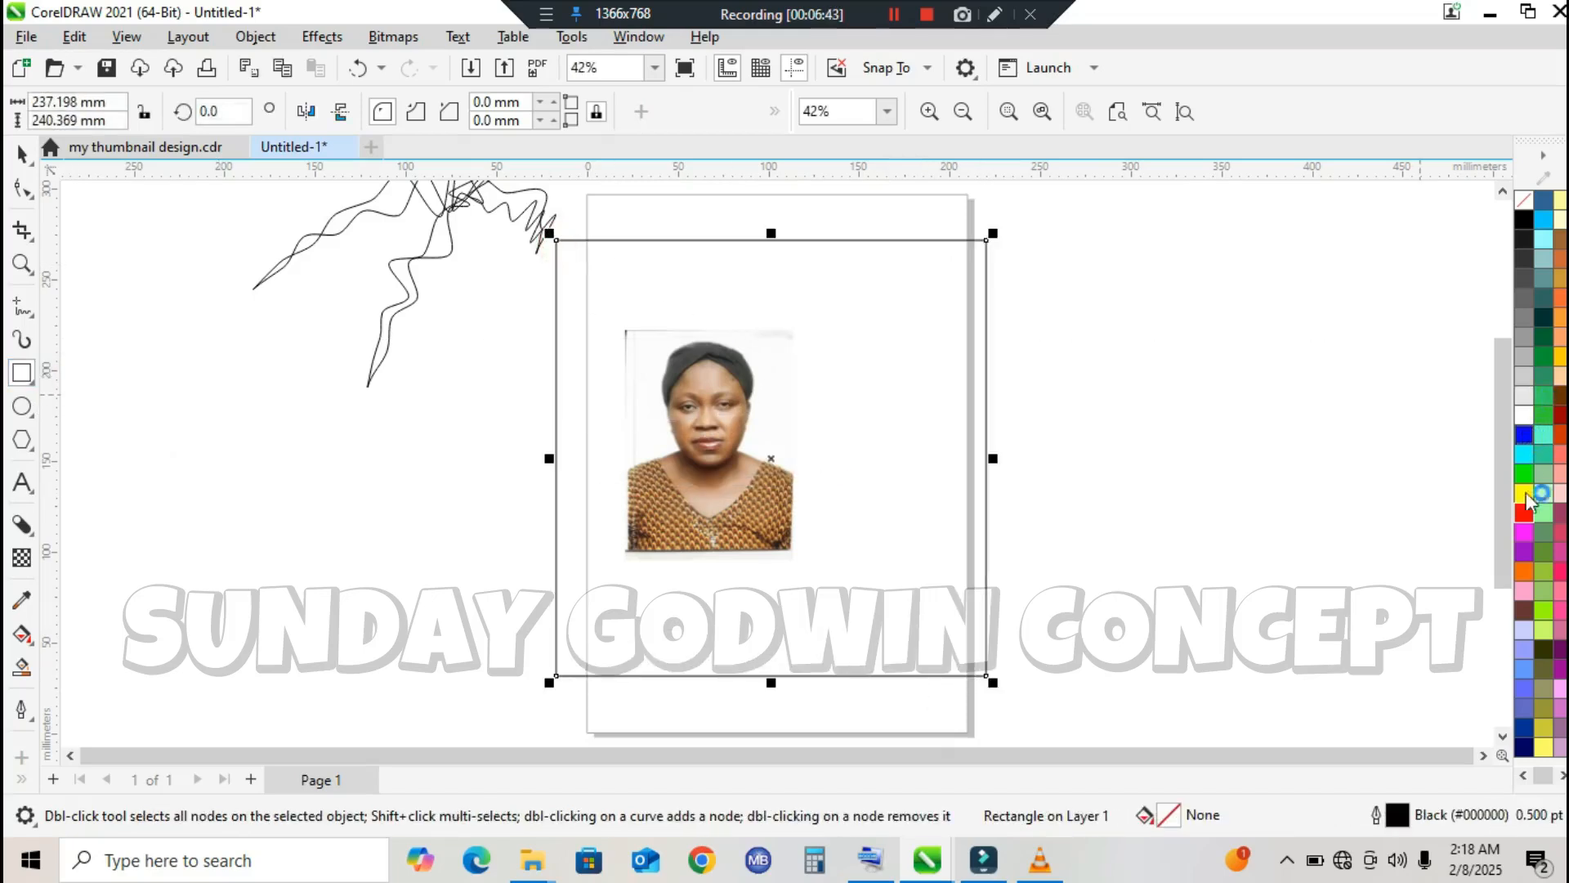
Step: Fill the large rectangle with dark blue #003399 and bring the portrait photo in front of it
click(1525, 725)
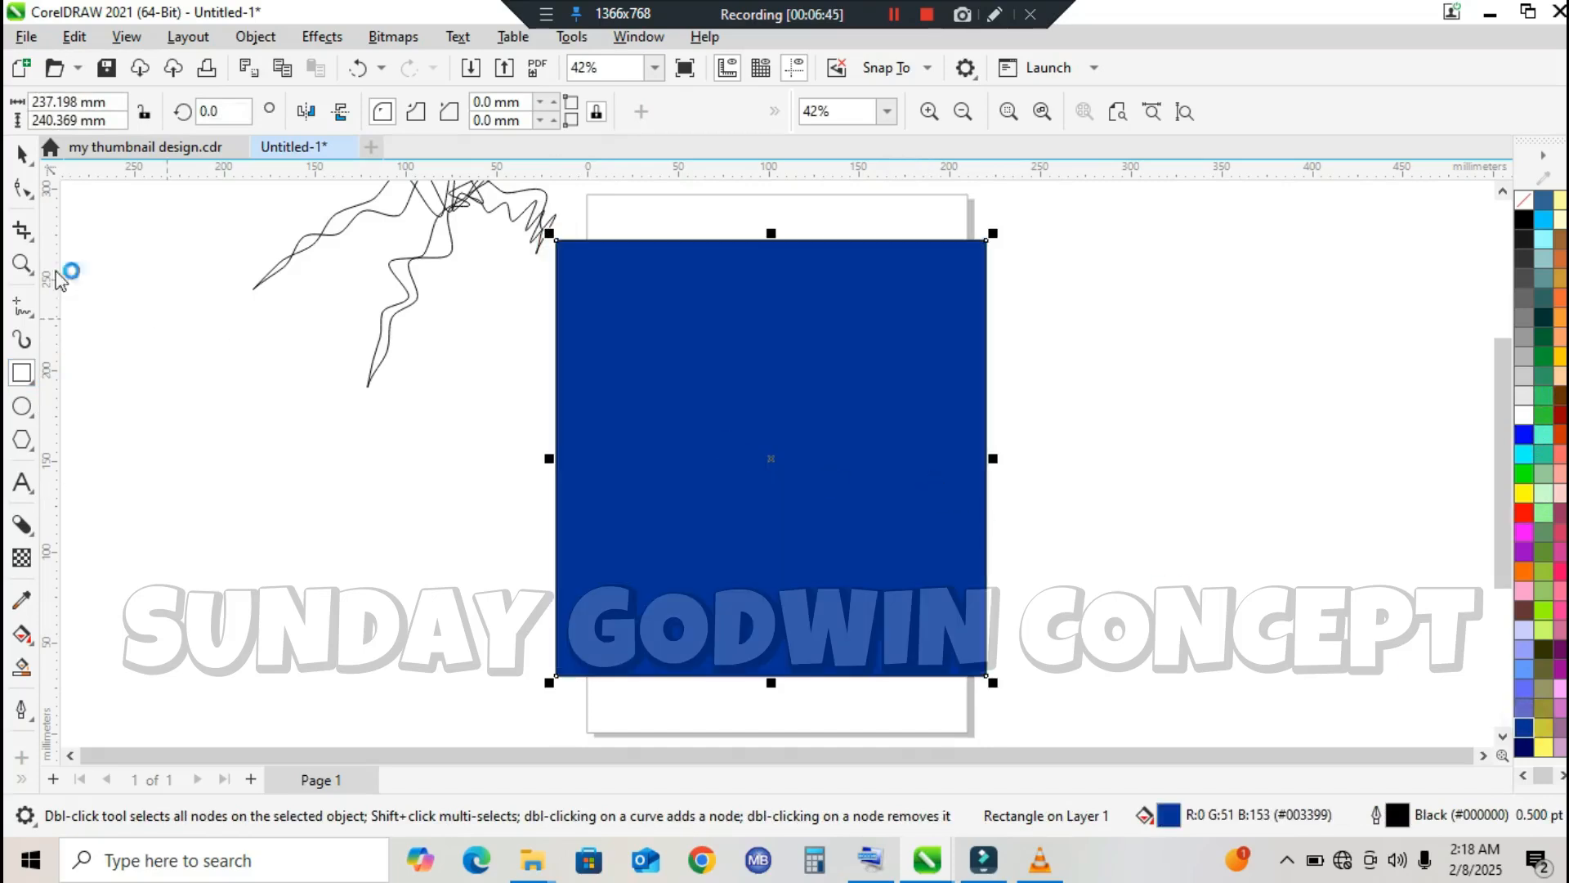
click(20, 157)
drag(498, 318, 1008, 560)
drag(899, 605, 1036, 625)
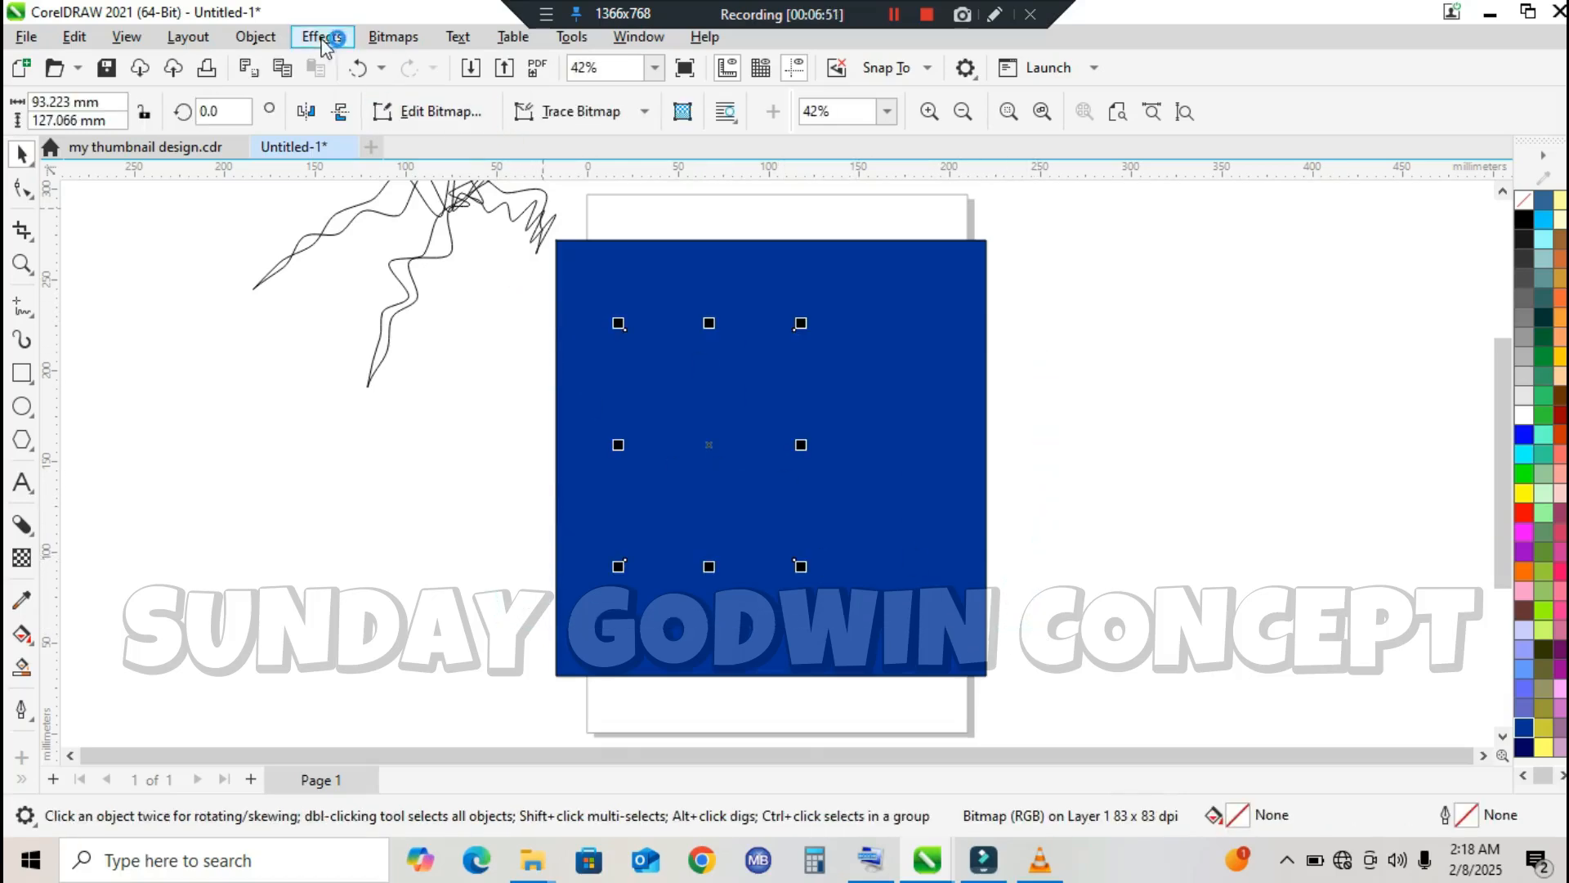
click(260, 37)
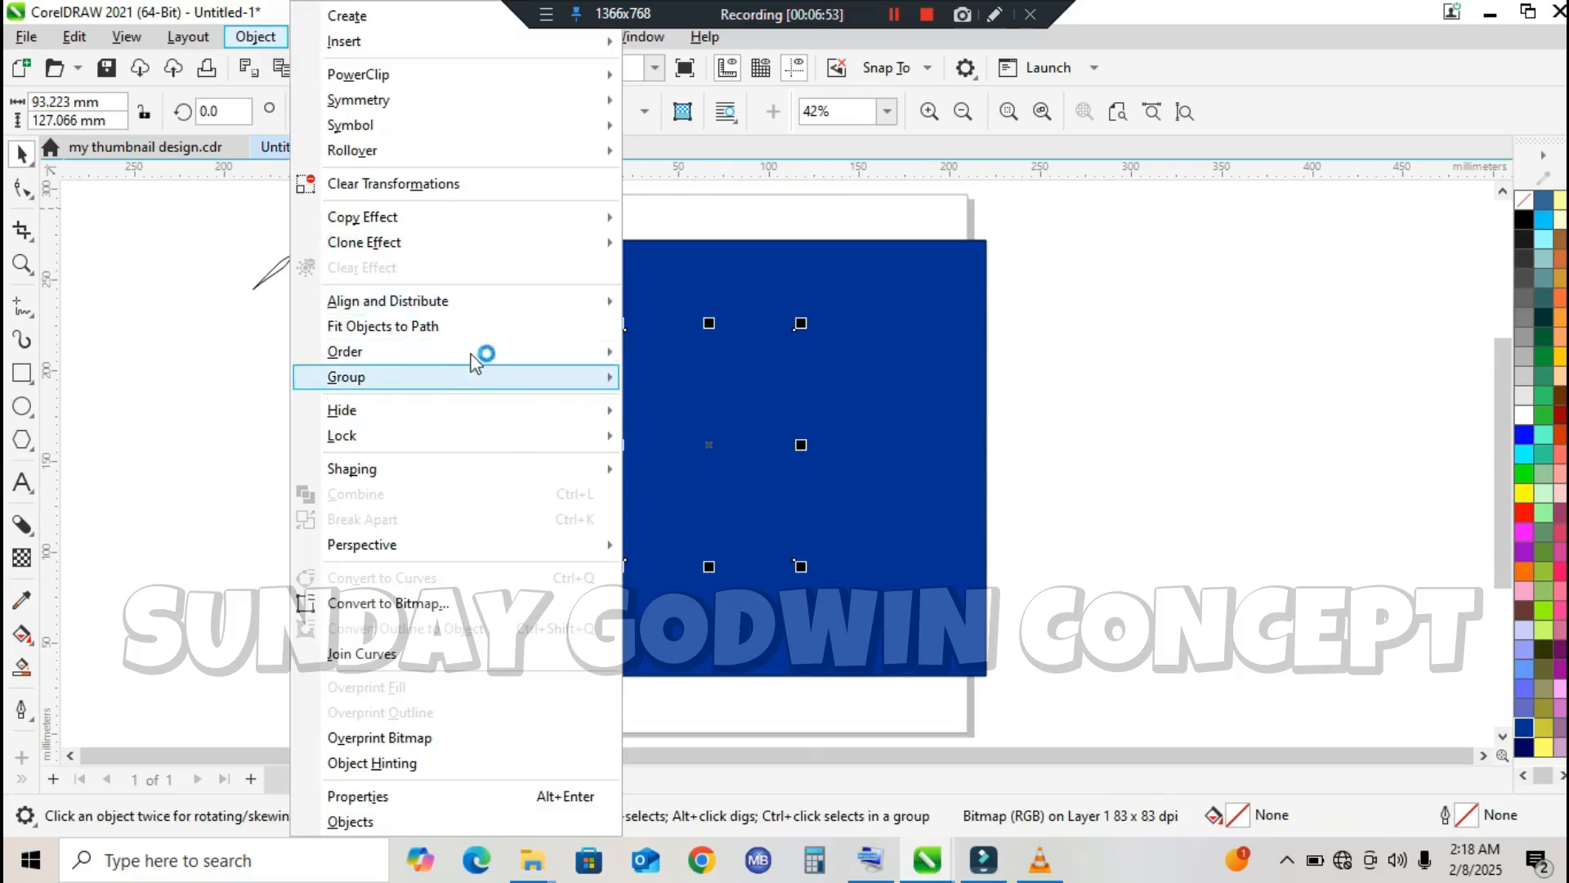
mouse_move(502, 351)
click(693, 357)
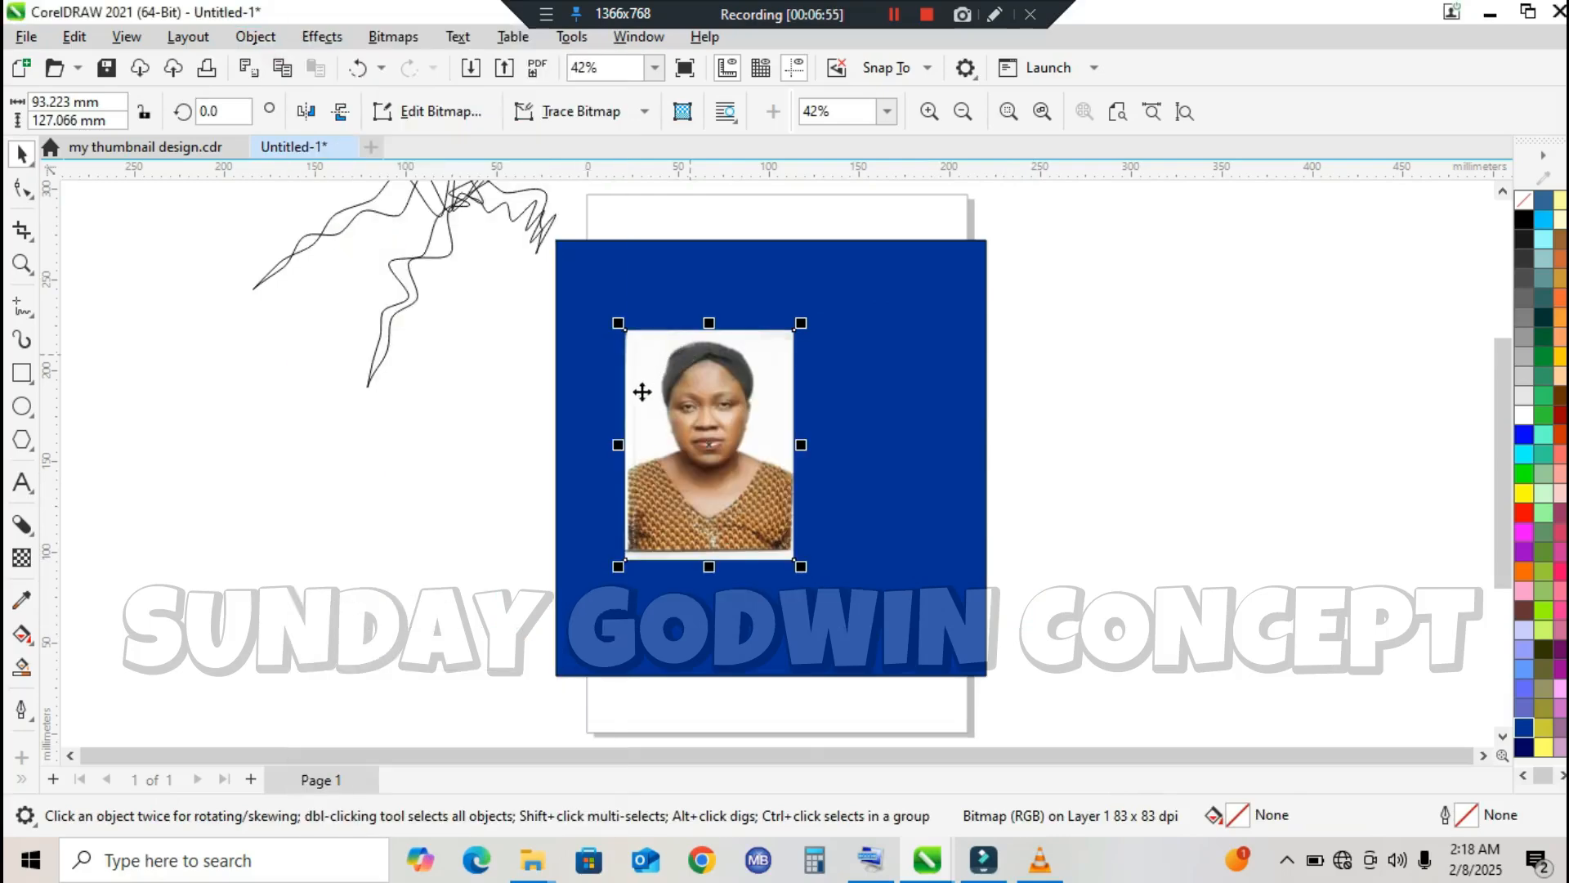
Step: Apply a fountain transparency to the portrait photo and adjust its start and end so only the lower part fades into the blue
click(22, 558)
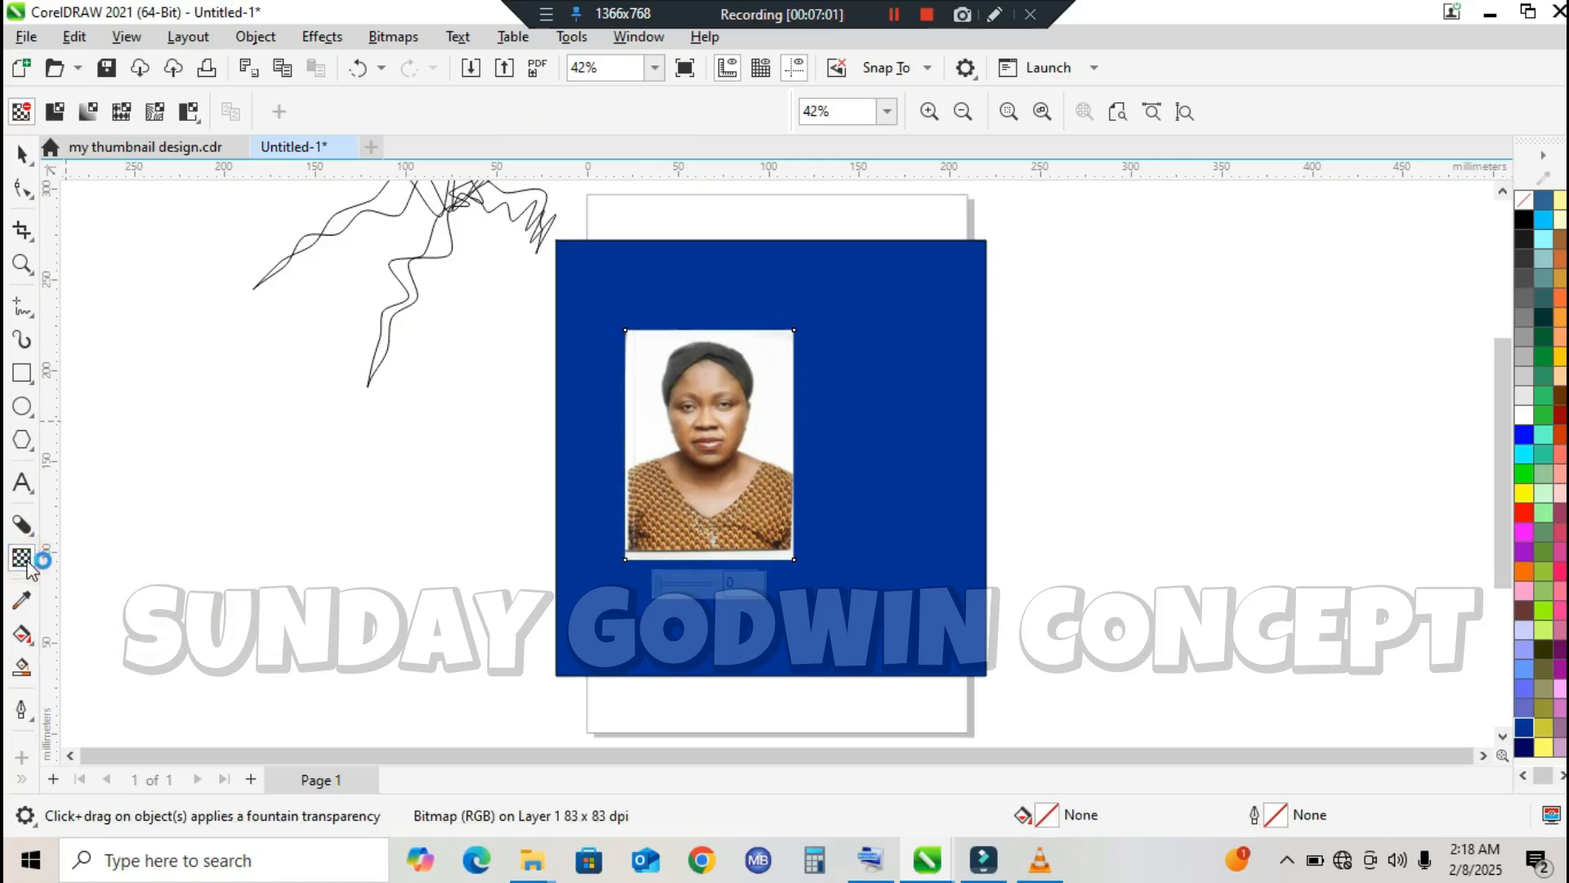
drag(680, 366, 737, 485)
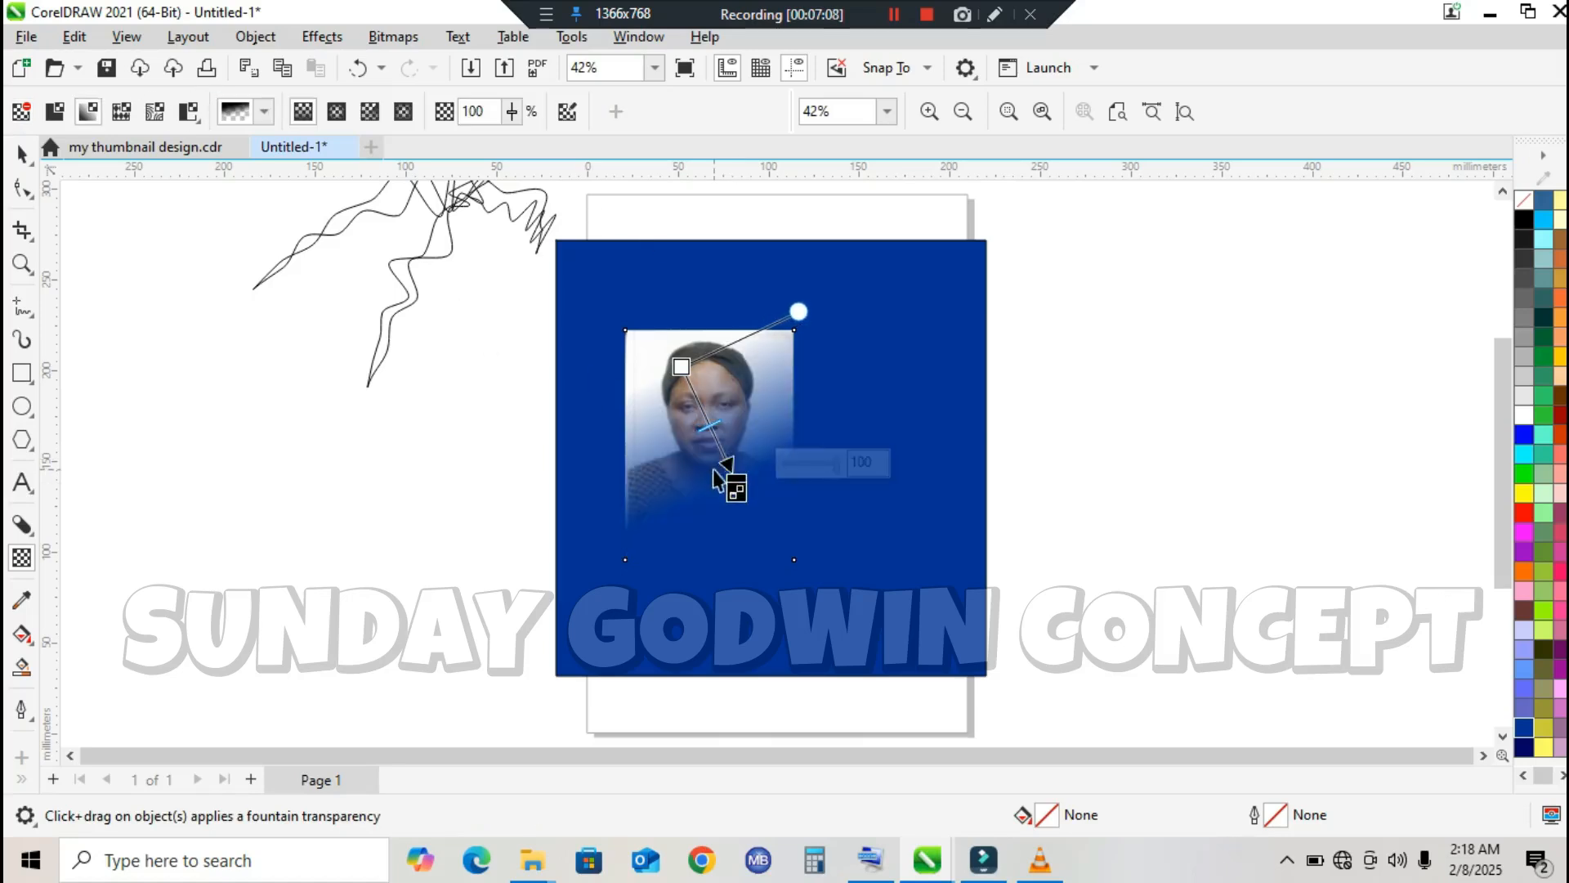
drag(736, 484, 683, 524)
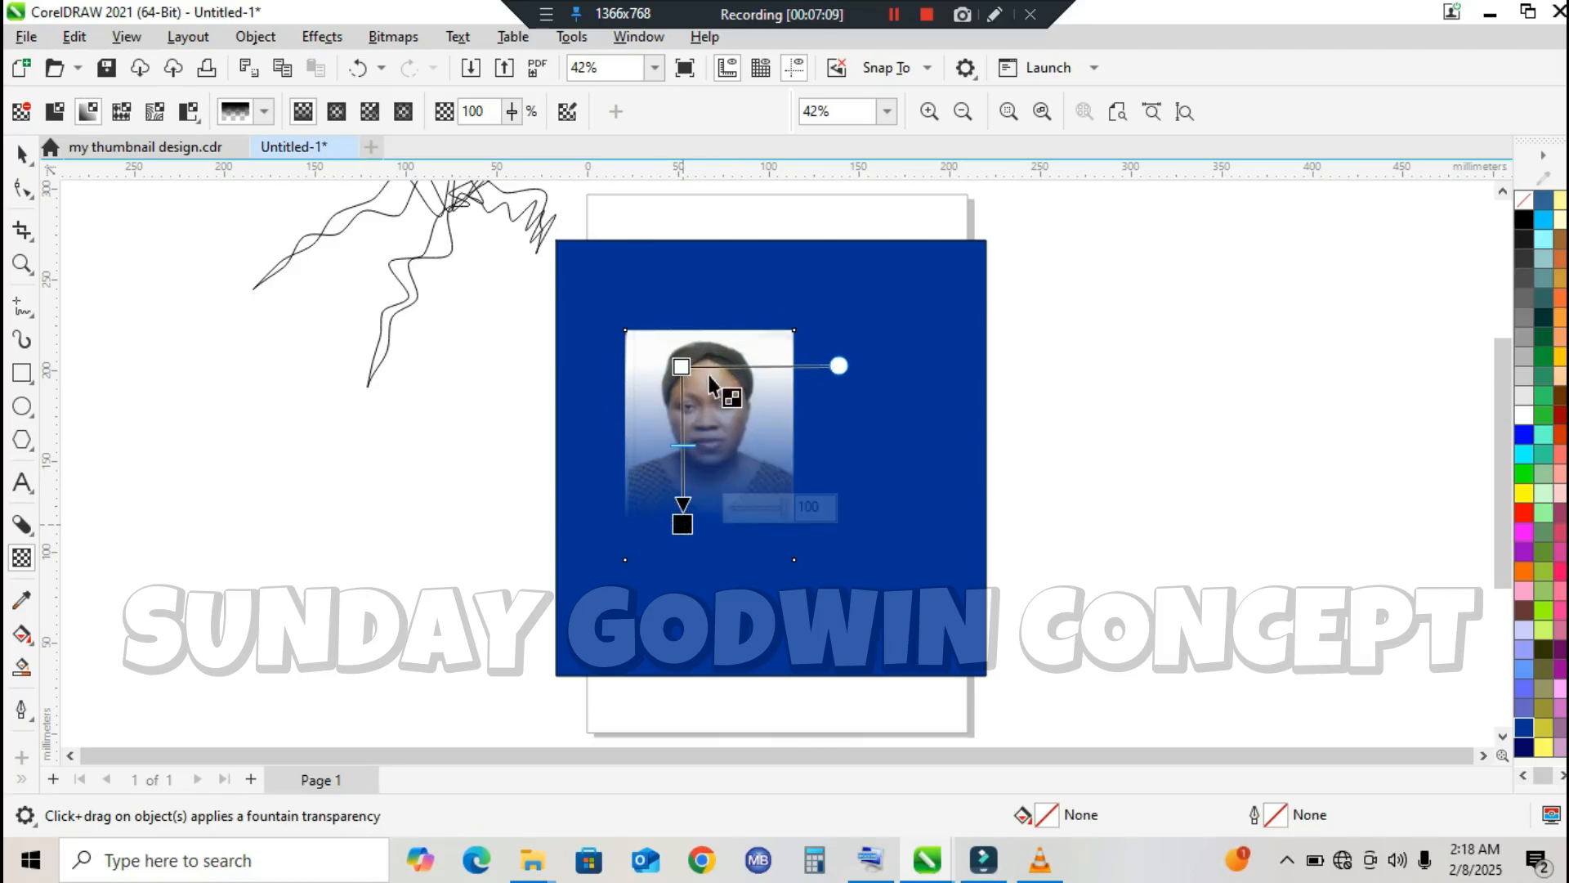
drag(681, 366, 677, 466)
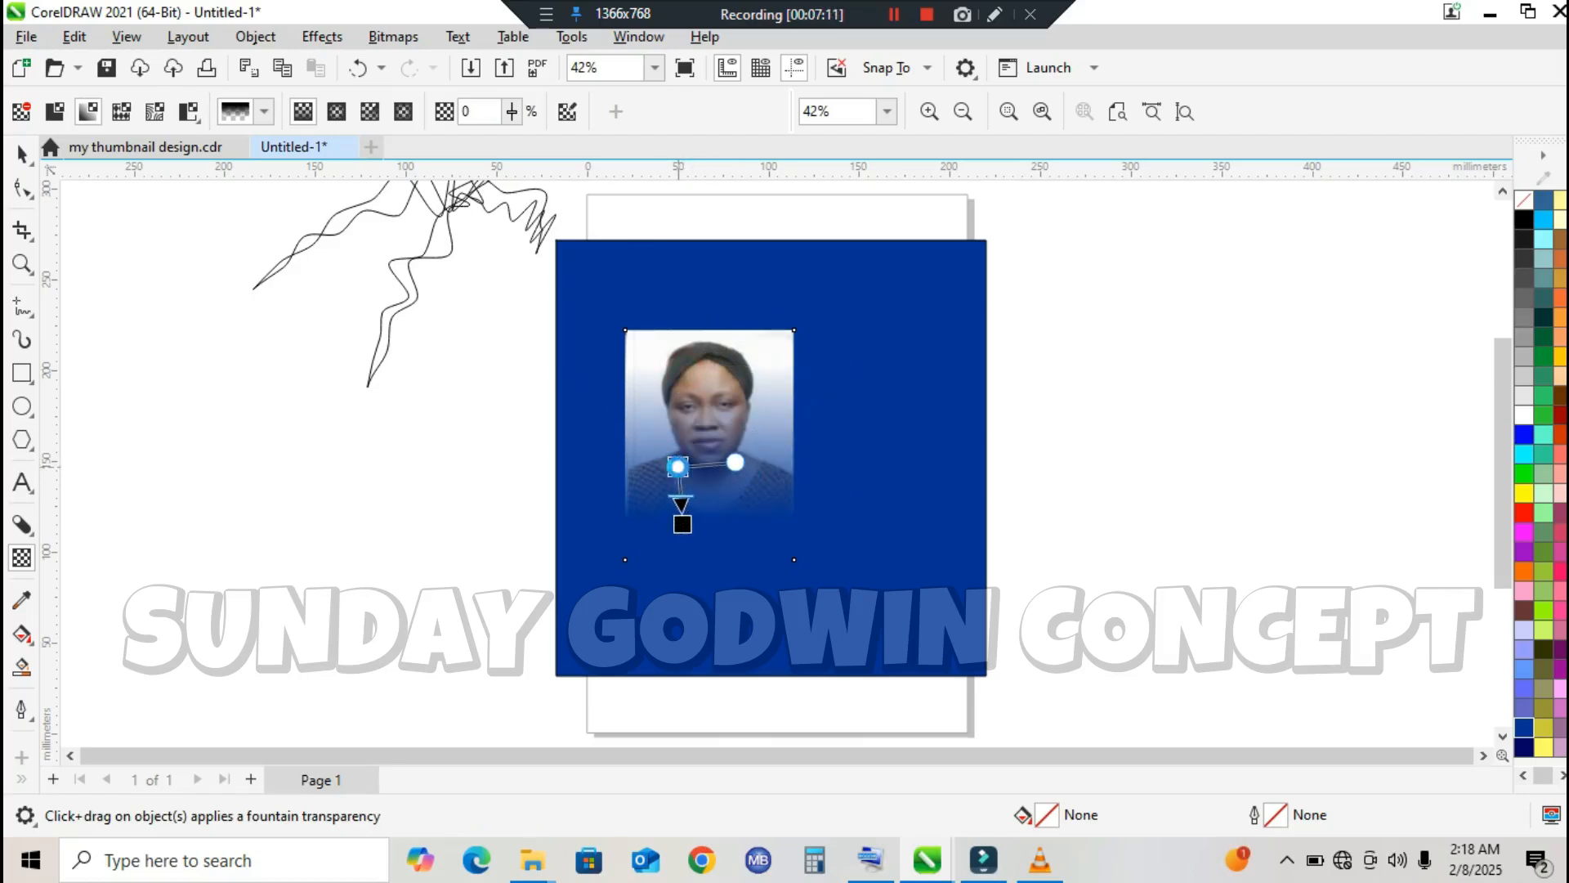
drag(683, 524, 686, 535)
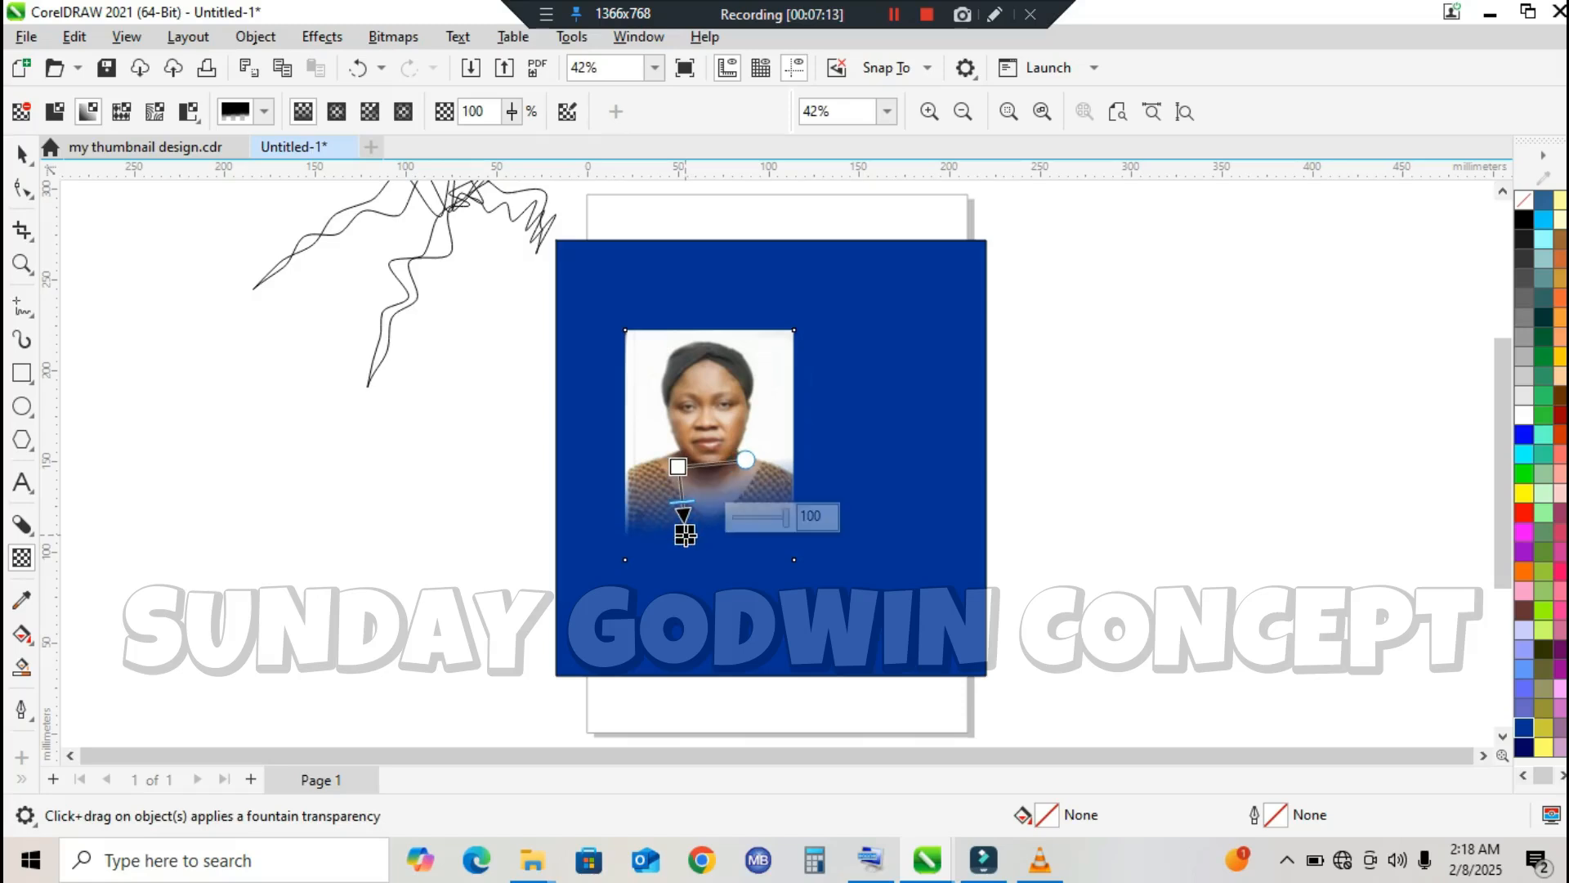
Step: Switch the photo to uniform transparency and raise its value through 53, 71 and 87 to 92
click(64, 119)
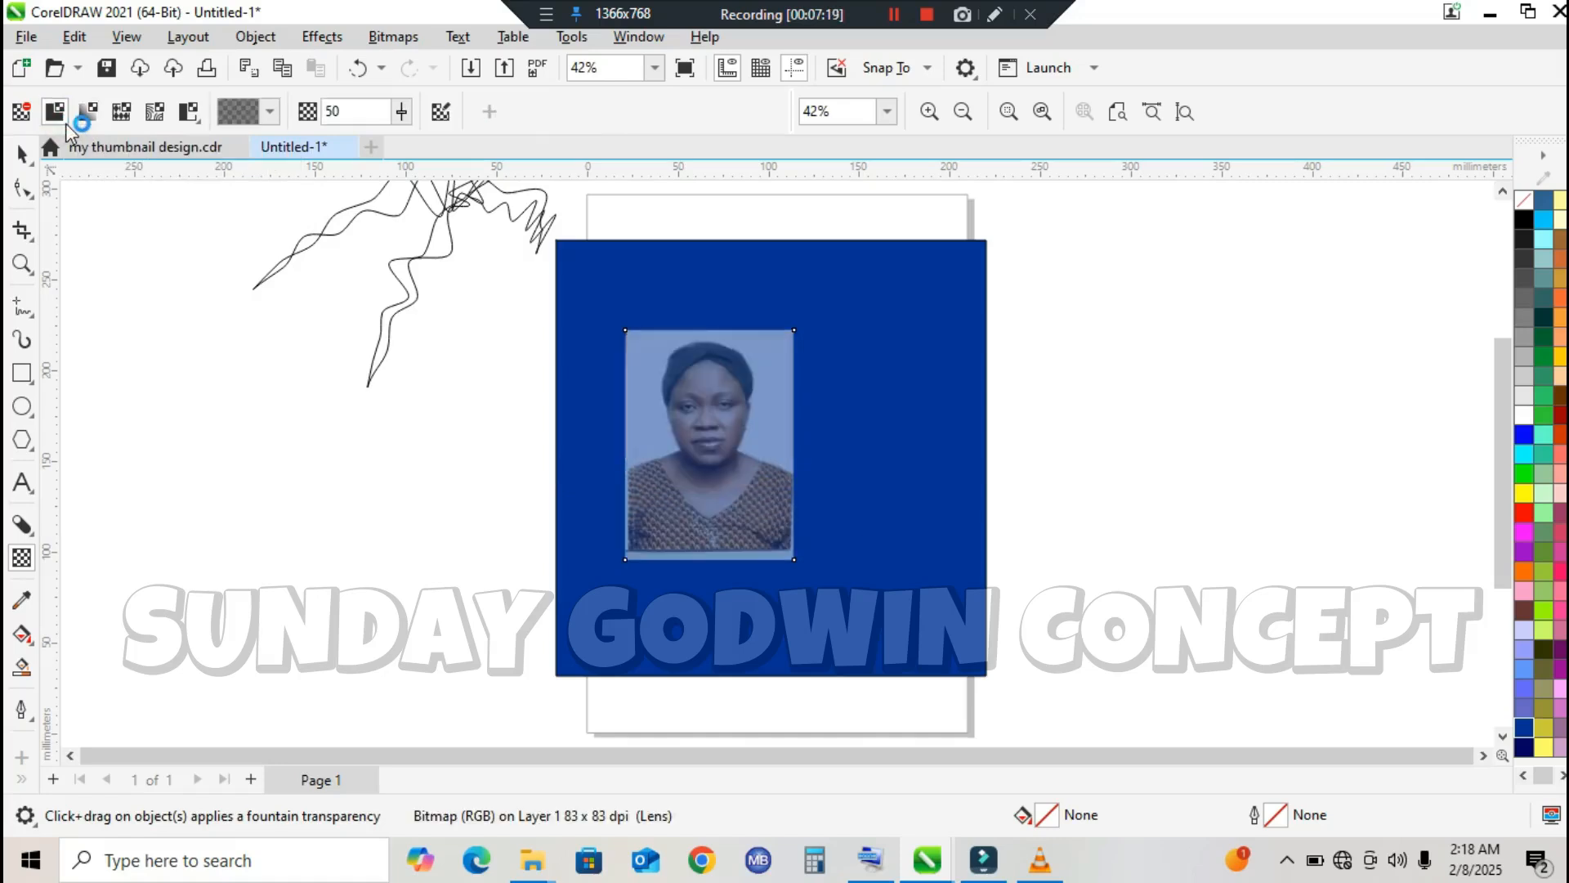
click(401, 112)
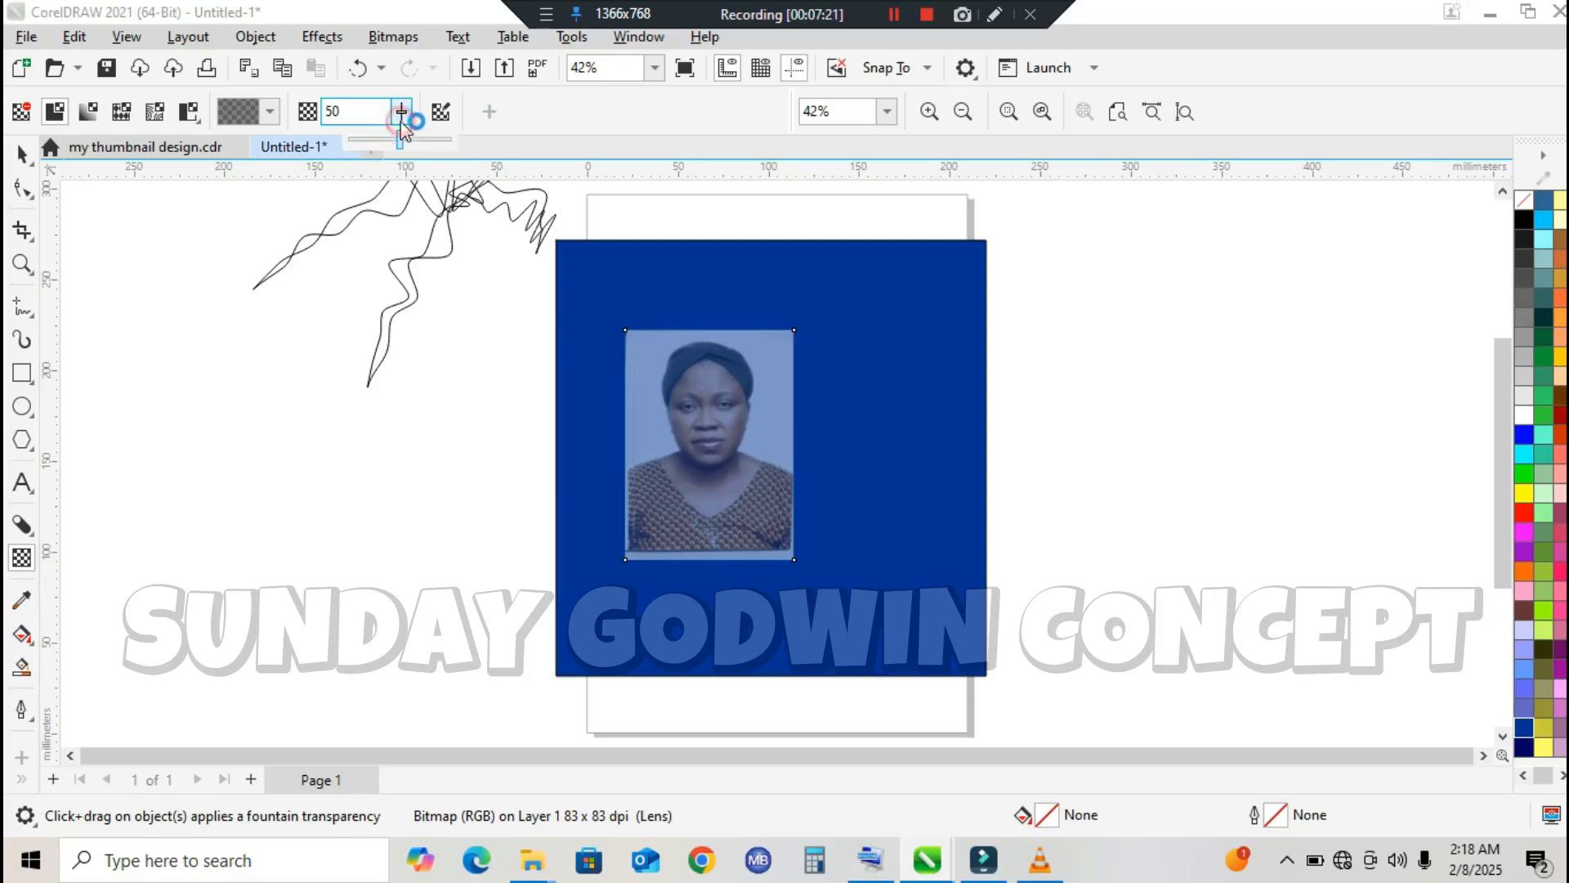
drag(404, 142, 411, 146)
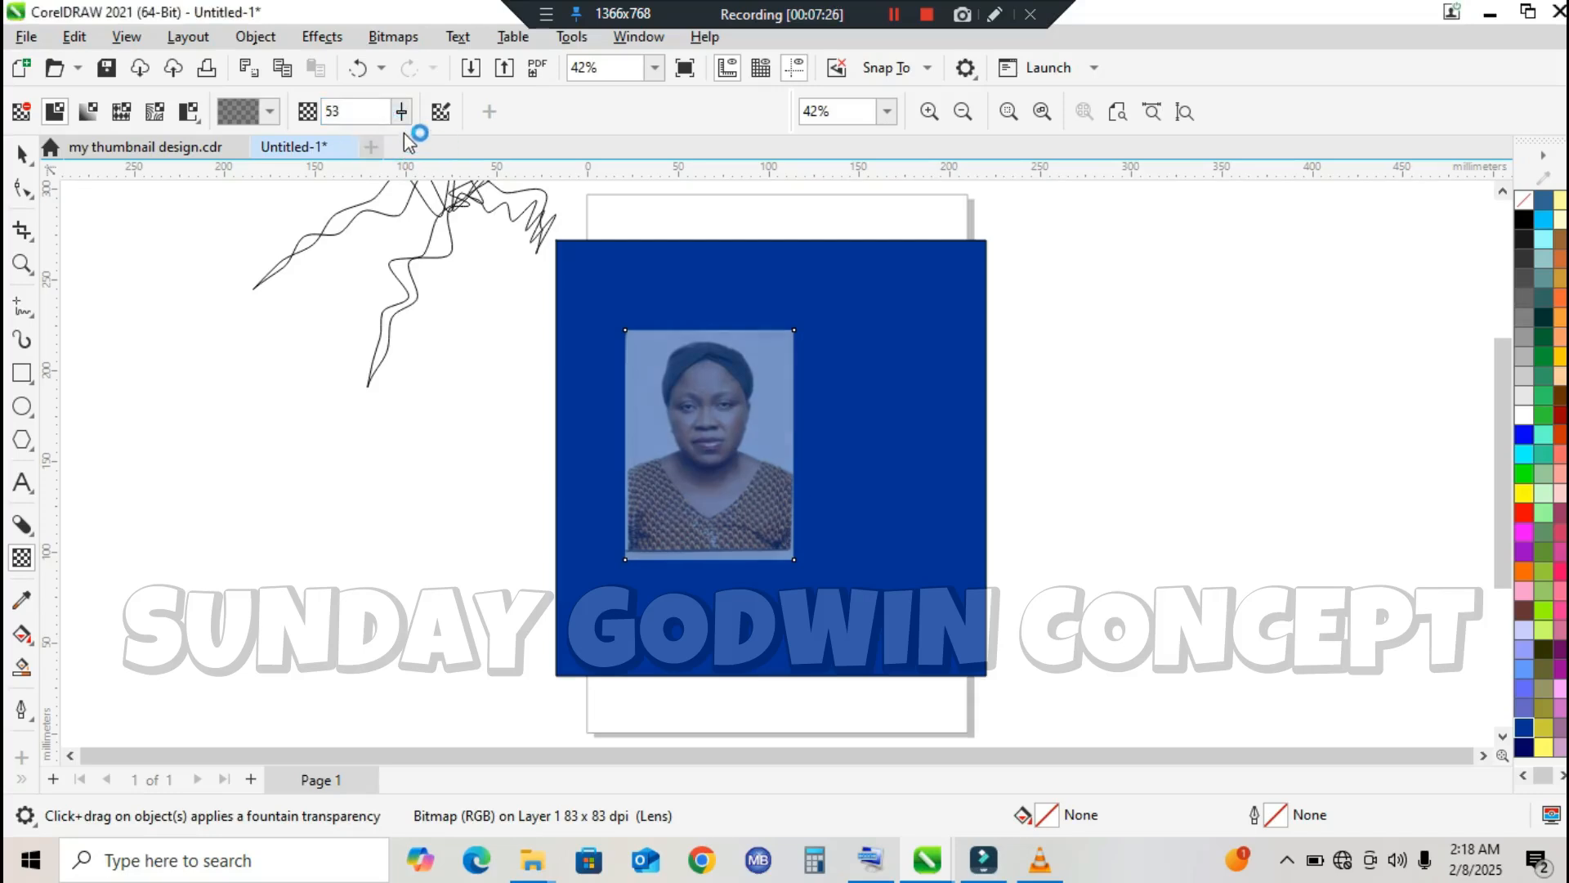
click(397, 115)
click(415, 139)
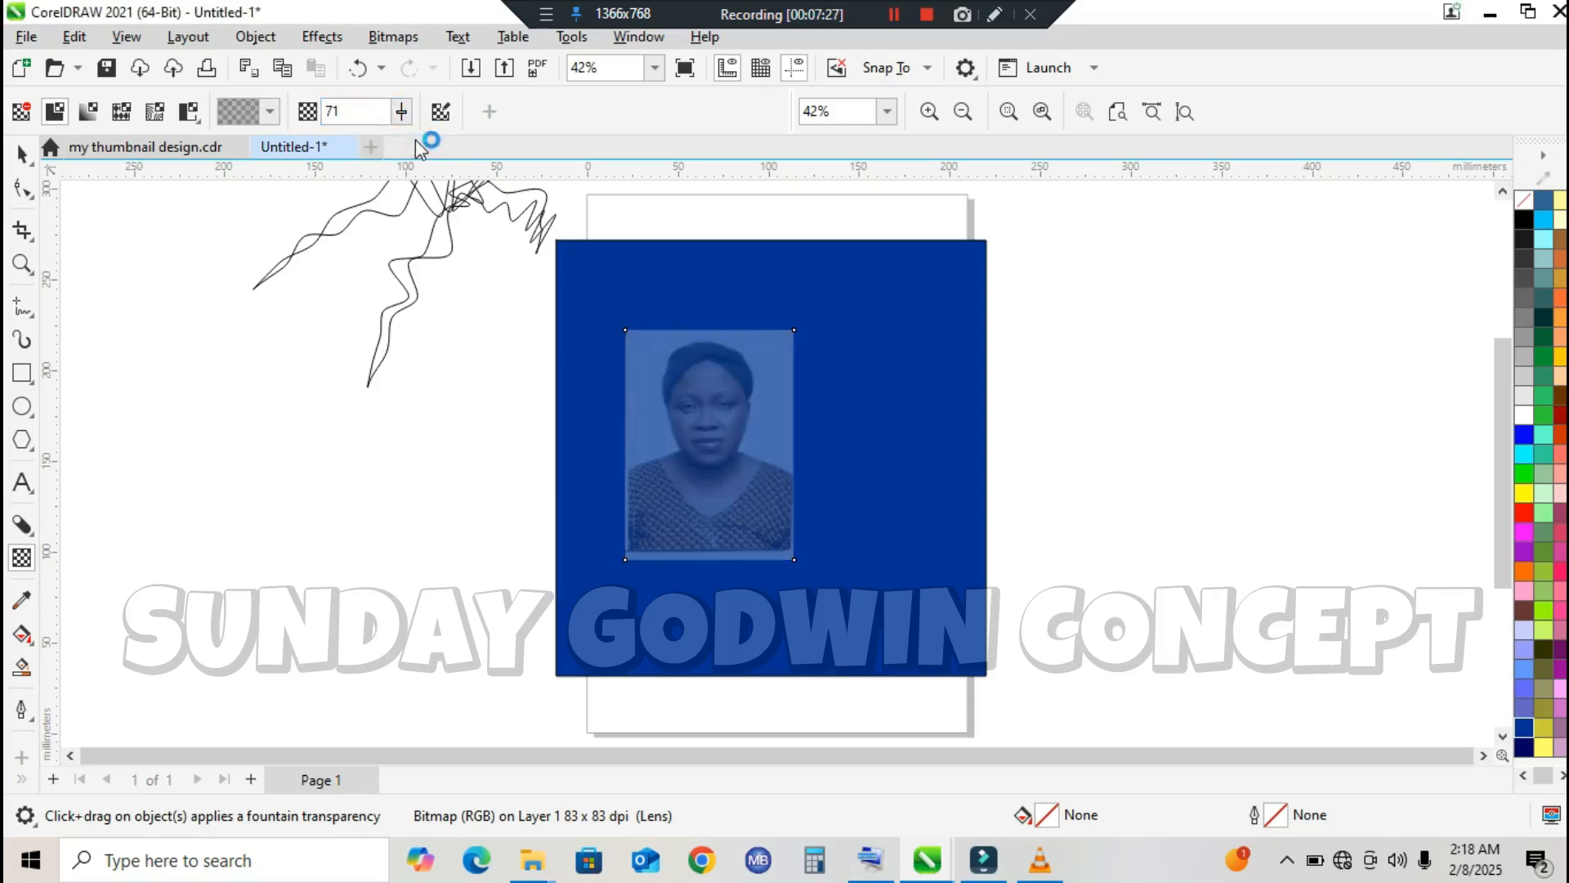
click(404, 114)
click(422, 141)
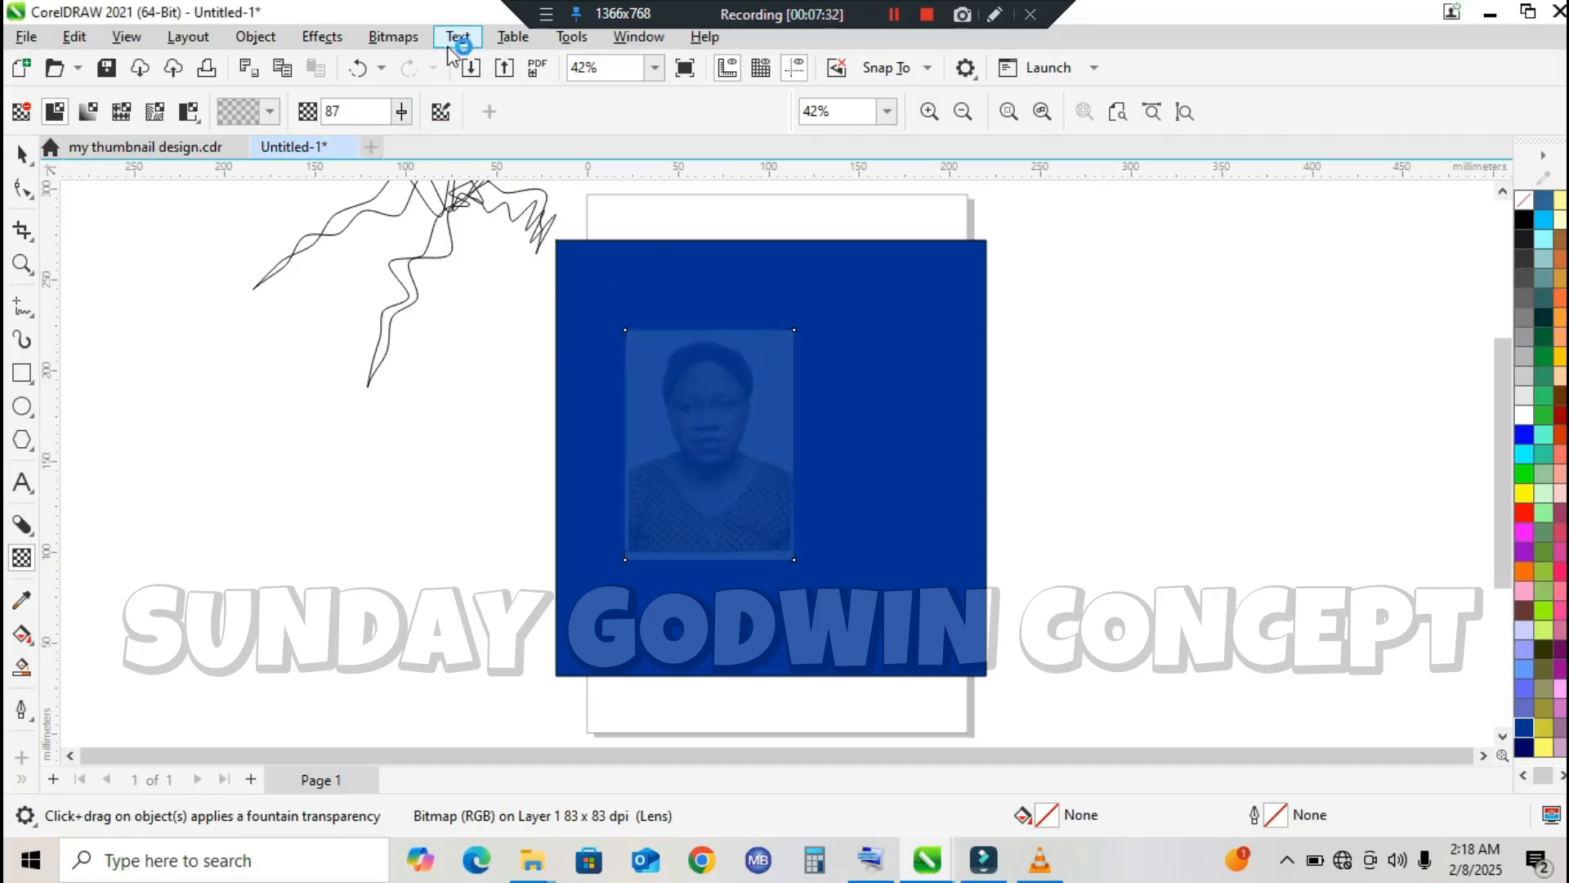
click(401, 111)
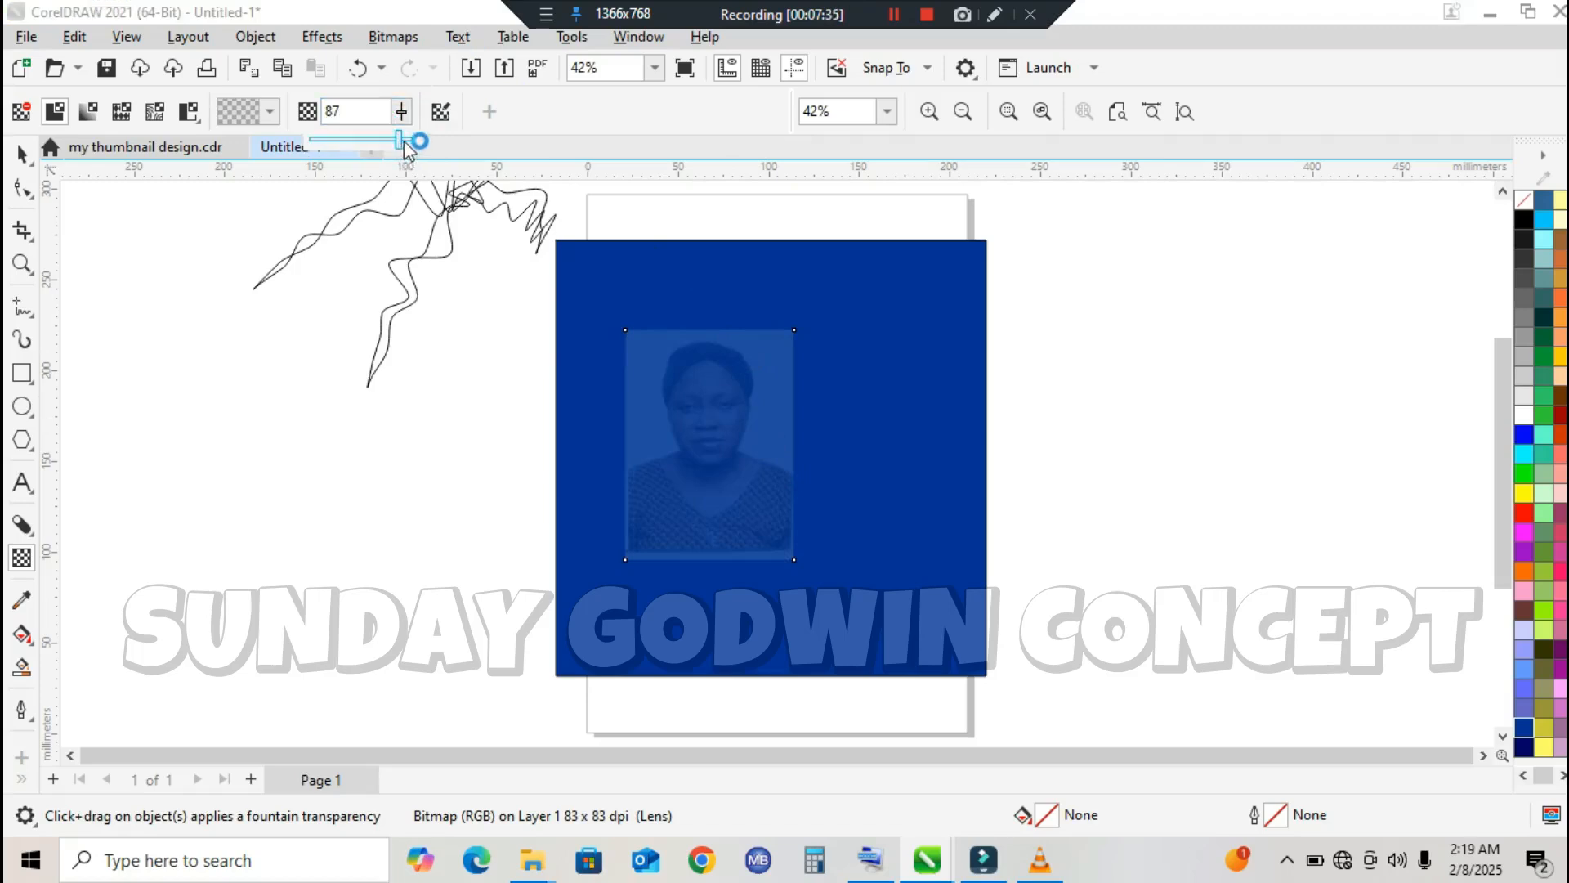
click(405, 142)
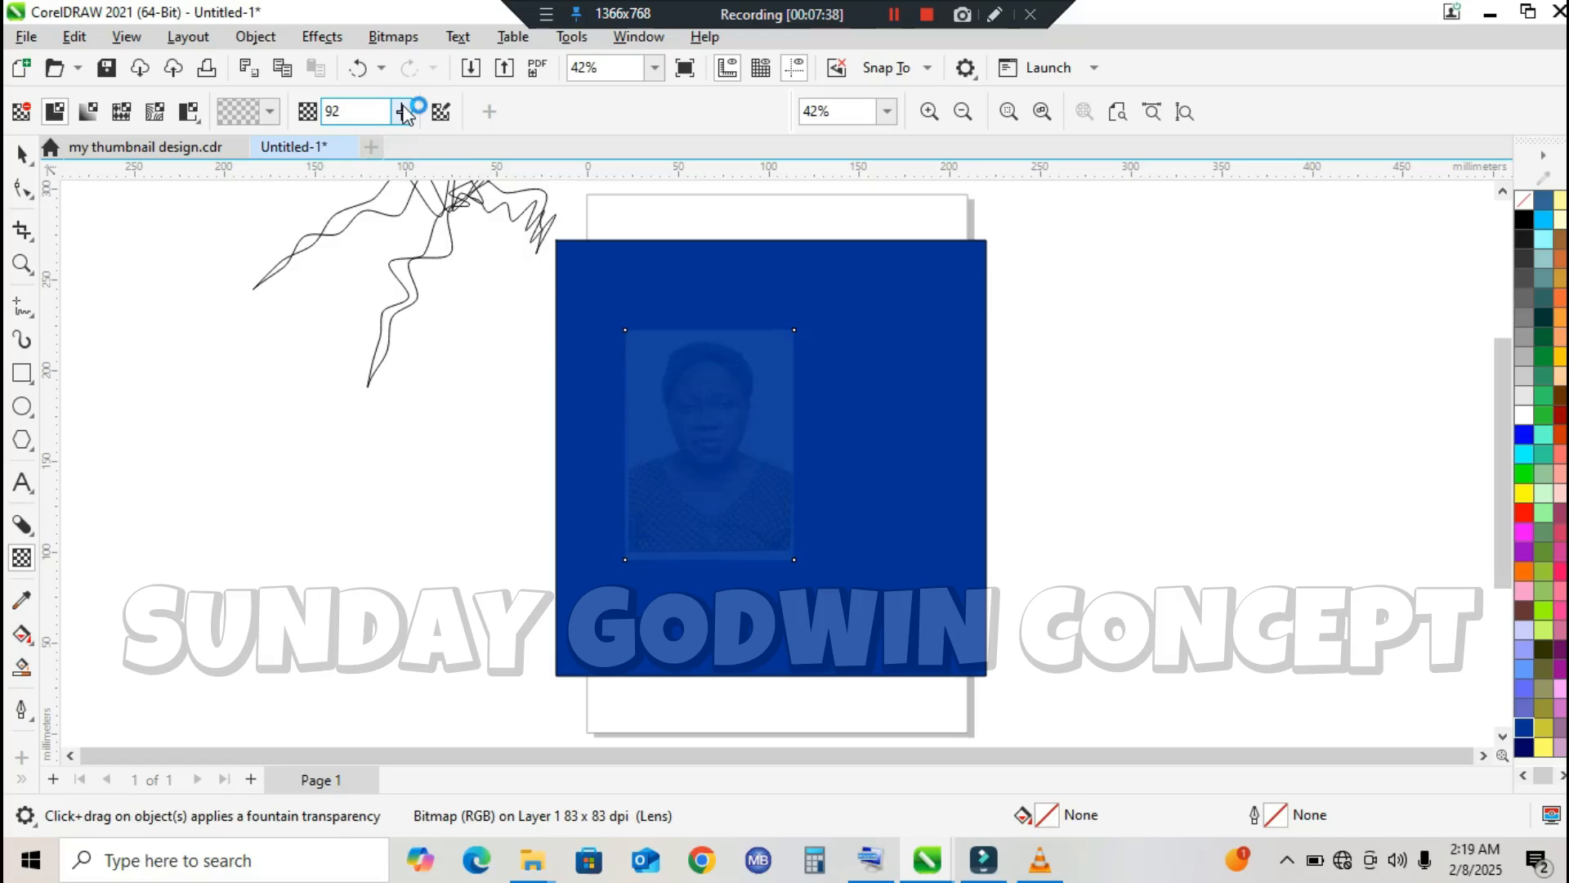
Step: Add the artistic text "DDDDDDNDN" in the empty area beside the blue rectangle
click(22, 153)
click(22, 482)
click(245, 518)
text(DDDDDDNDN)
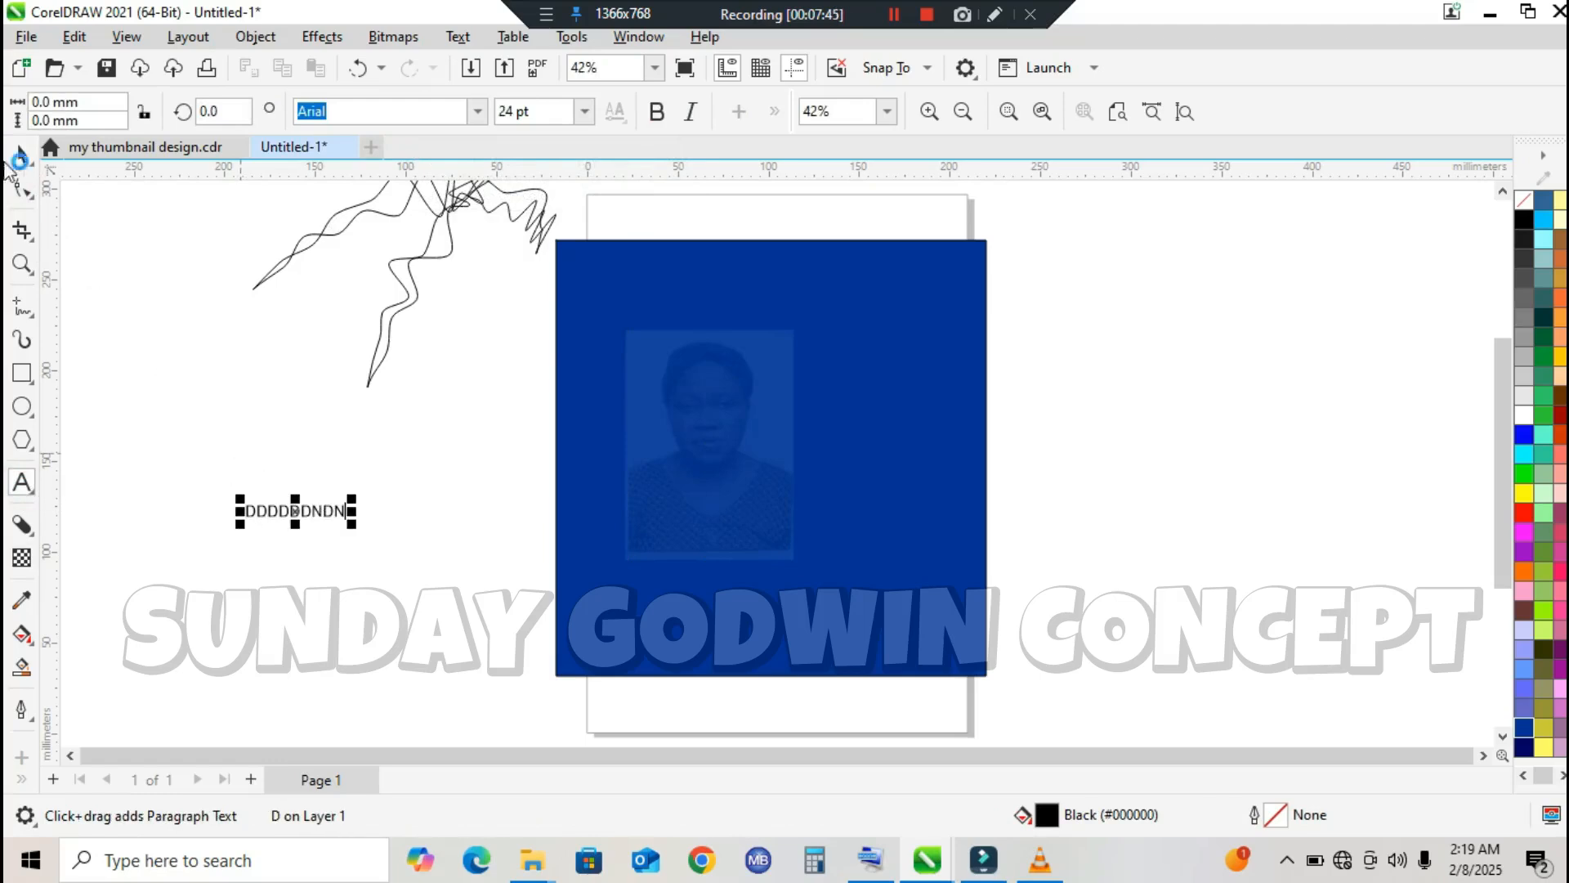
click(23, 153)
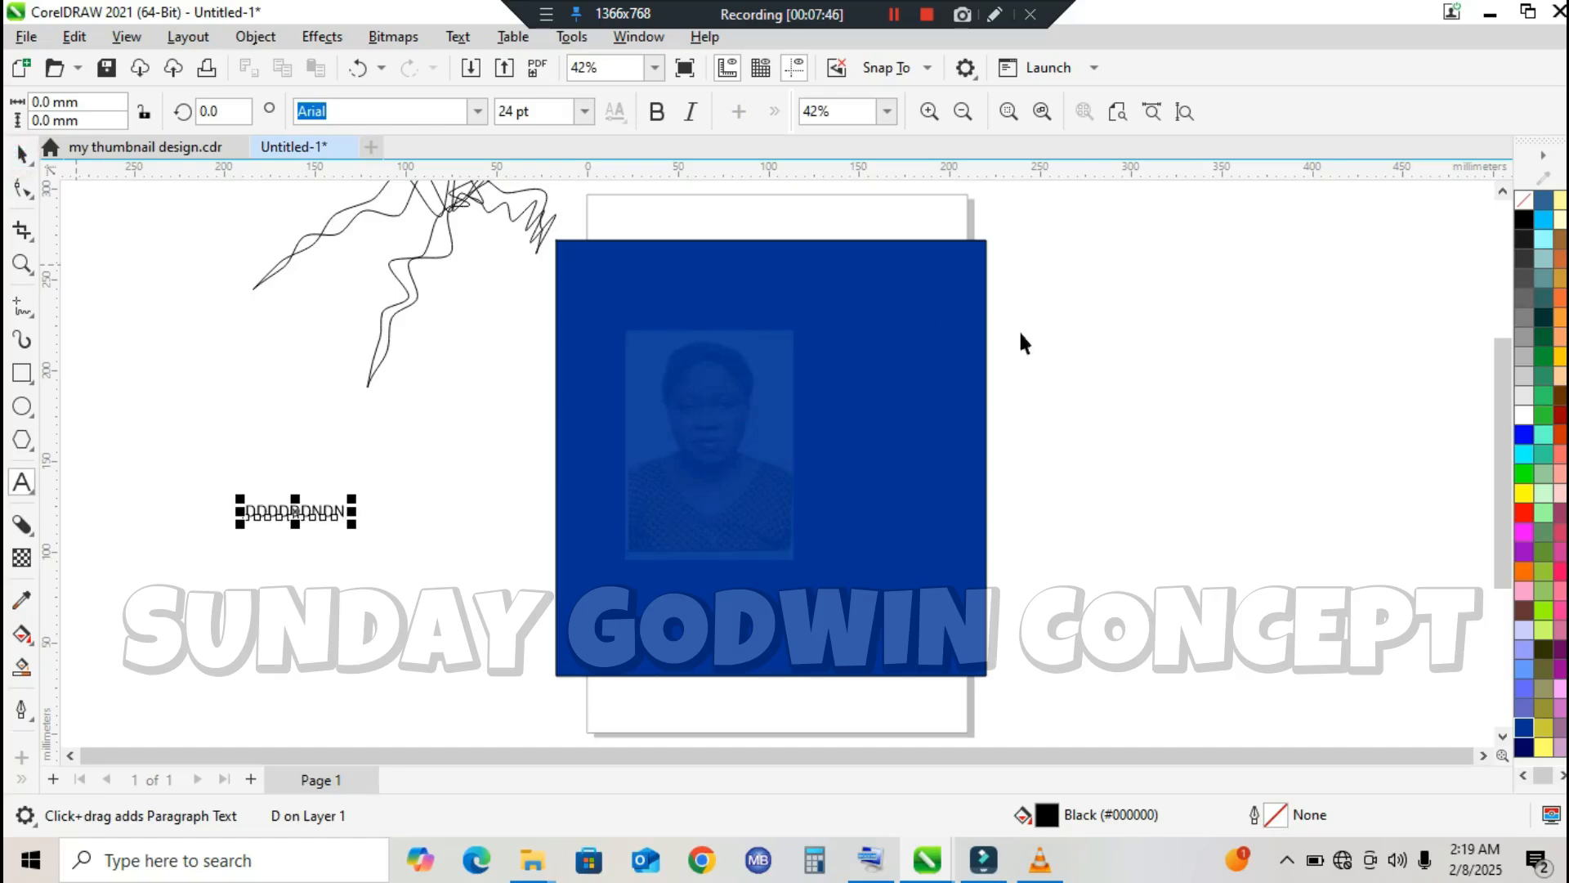
Step: Color the "DDDDDDNDN" text yellow and place it above the photo on the blue rectangle, enlarged to about 130 mm wide
click(1524, 492)
drag(324, 515, 952, 471)
drag(926, 352, 835, 291)
Step: Apply a horizontal fountain transparency to the yellow text, and replace it with a uniform transparency of 80
click(21, 557)
drag(666, 288, 865, 284)
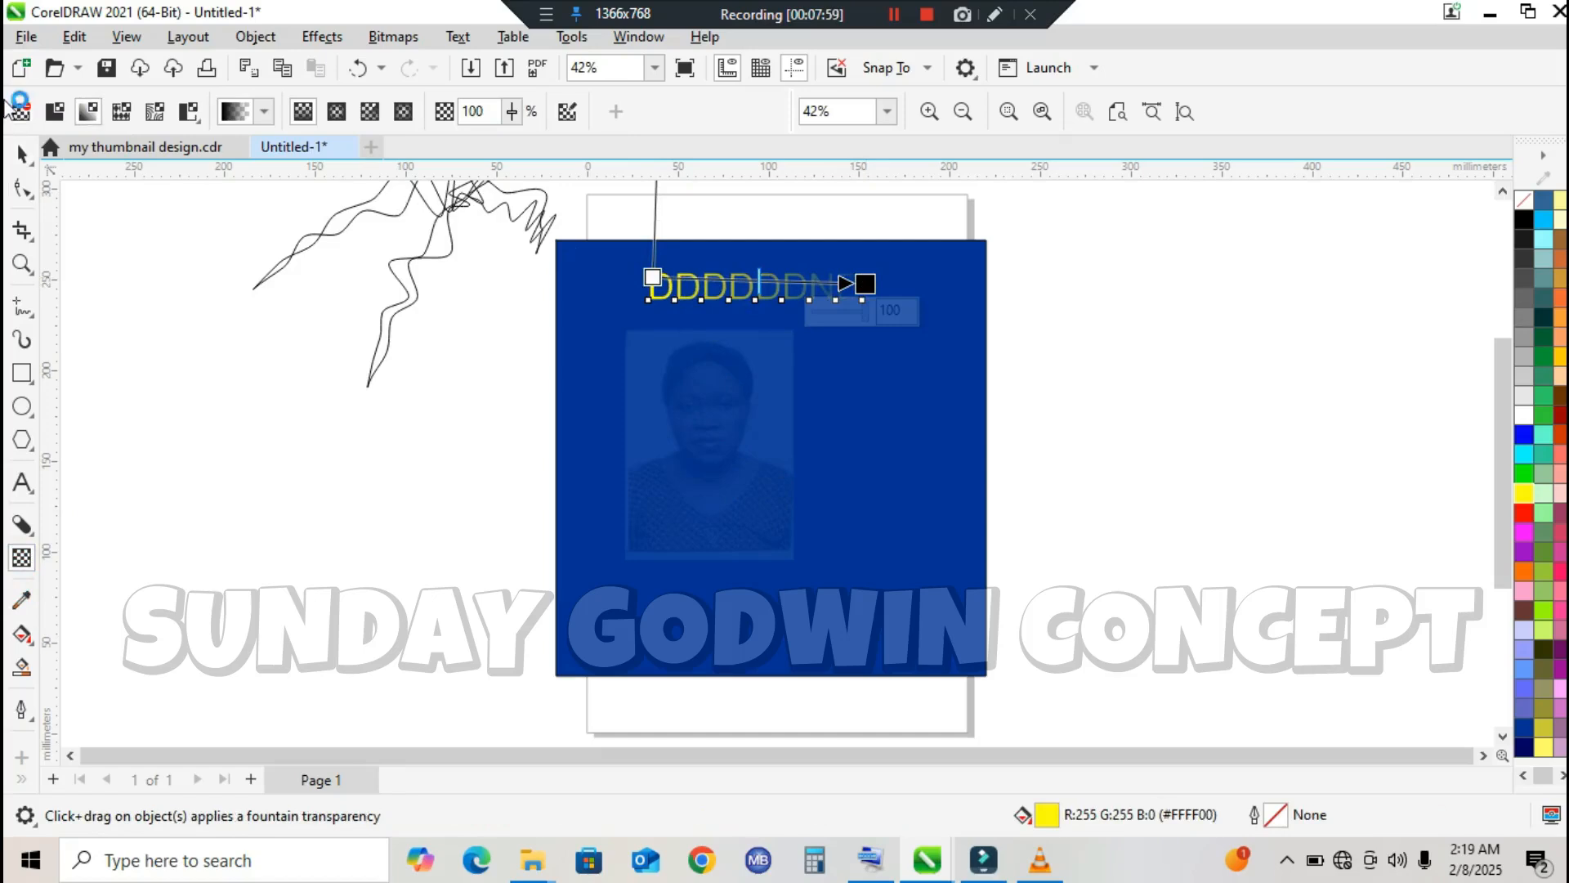
click(51, 115)
click(401, 113)
drag(399, 140, 431, 141)
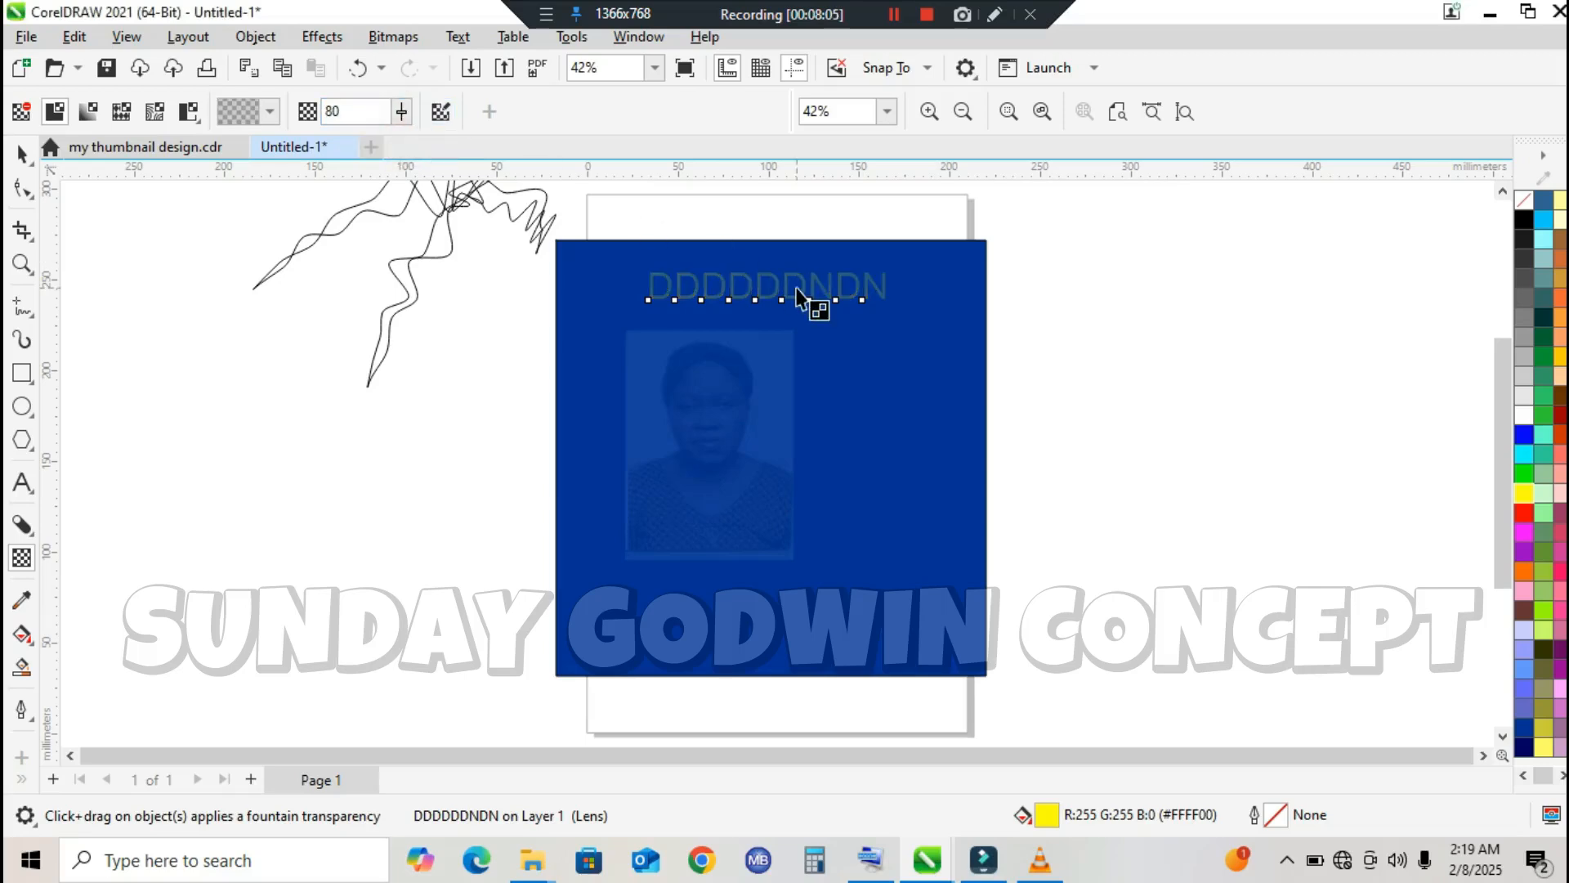
click(23, 152)
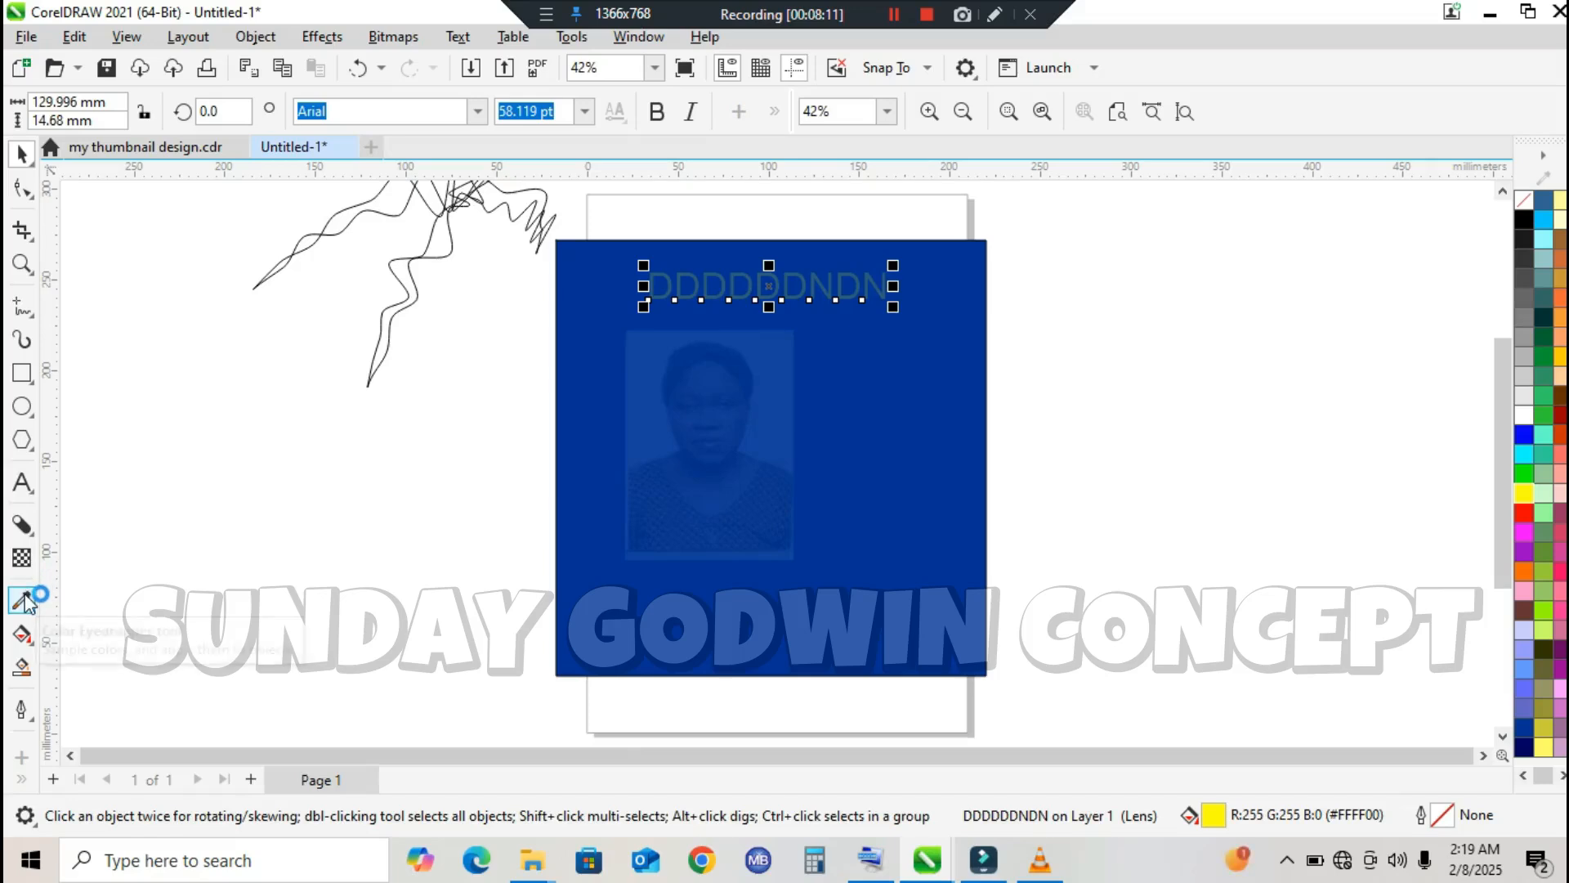
click(22, 482)
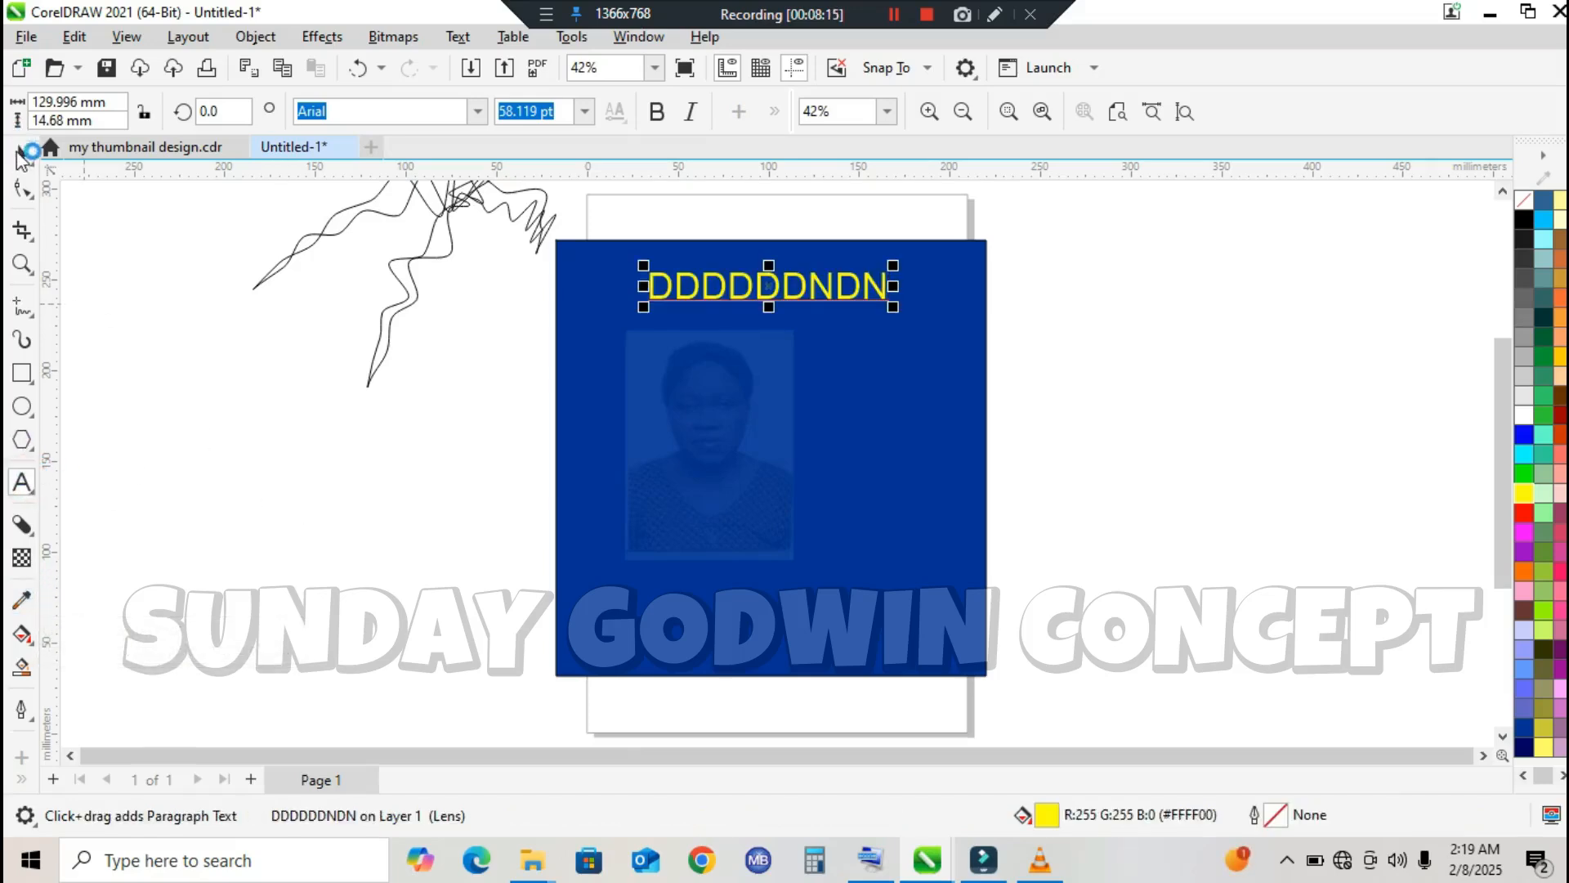
click(22, 154)
Step: Undo the yellow text and all transparency changes, back to the opaque portrait photo on the blue rectangle
click(360, 68)
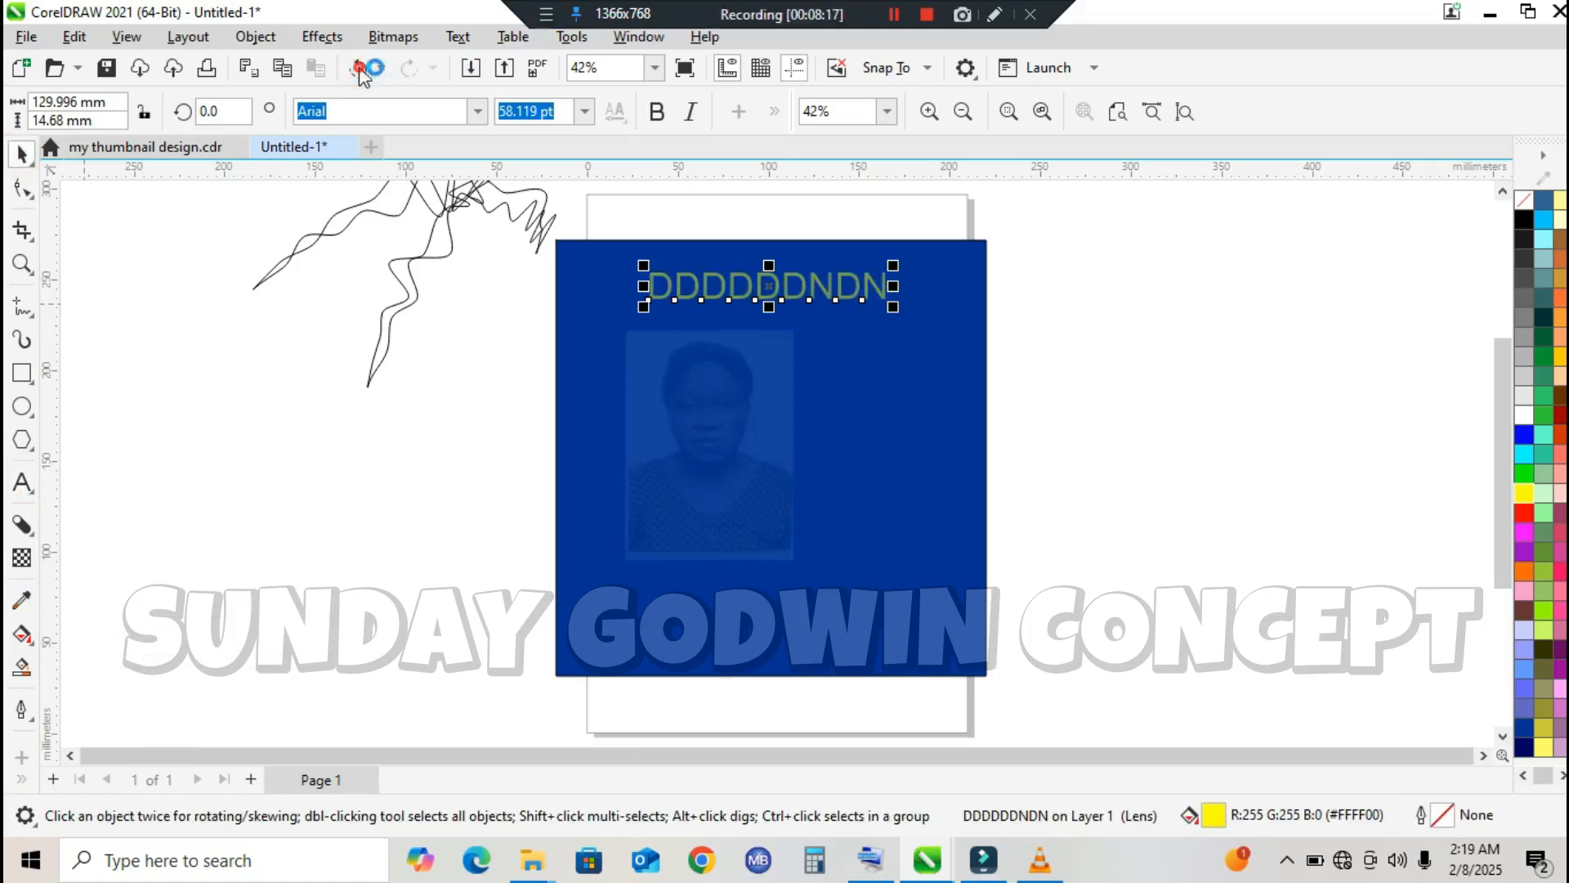
click(359, 68)
click(360, 67)
click(360, 68)
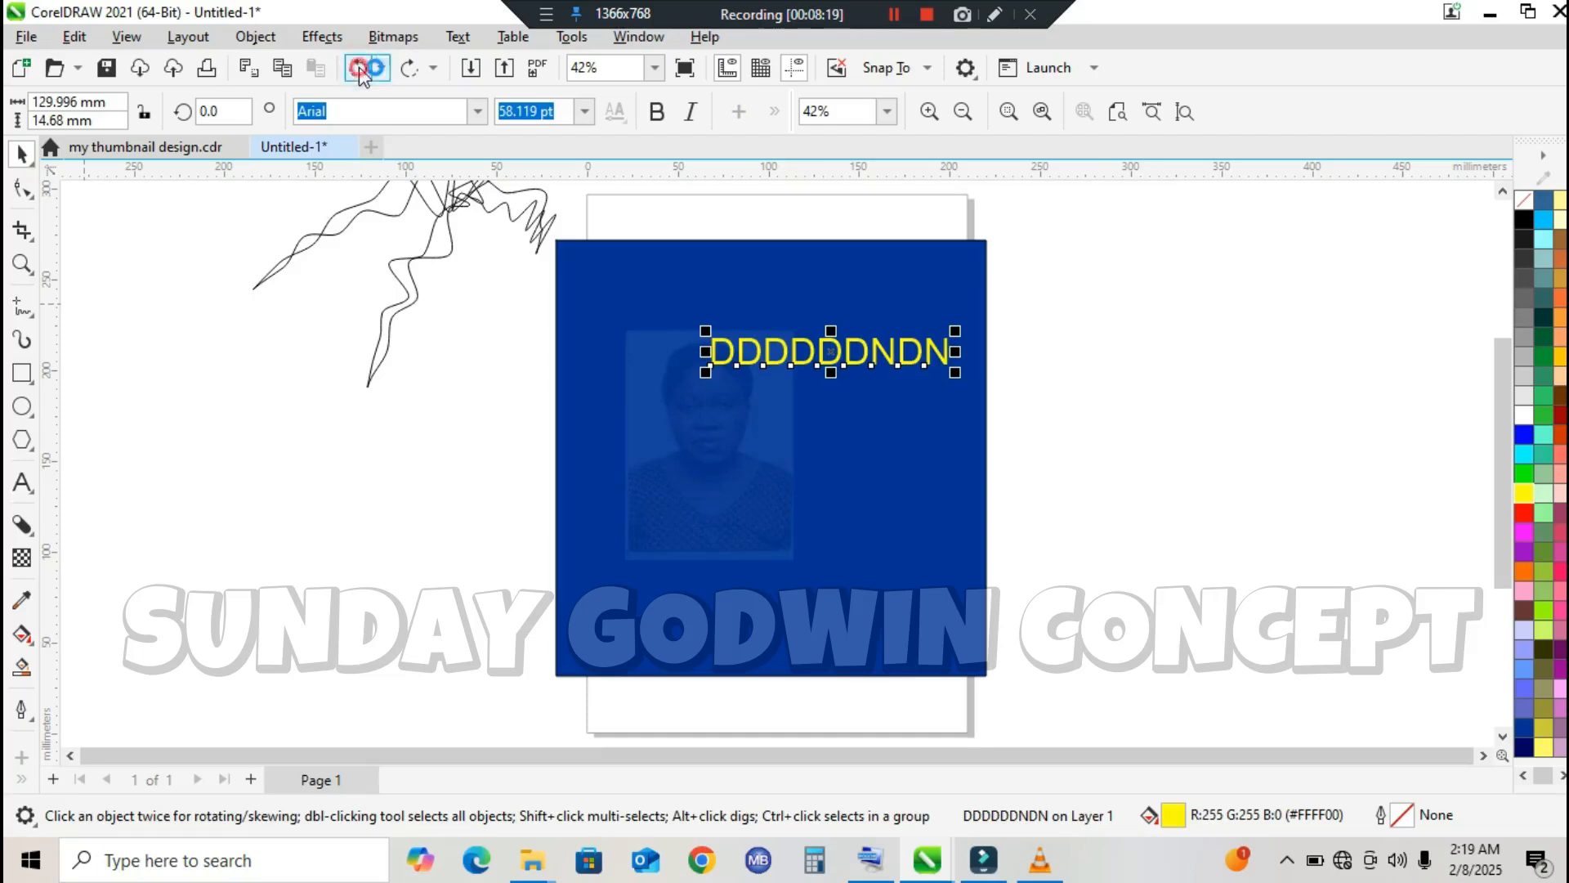
click(359, 67)
click(359, 68)
click(359, 68)
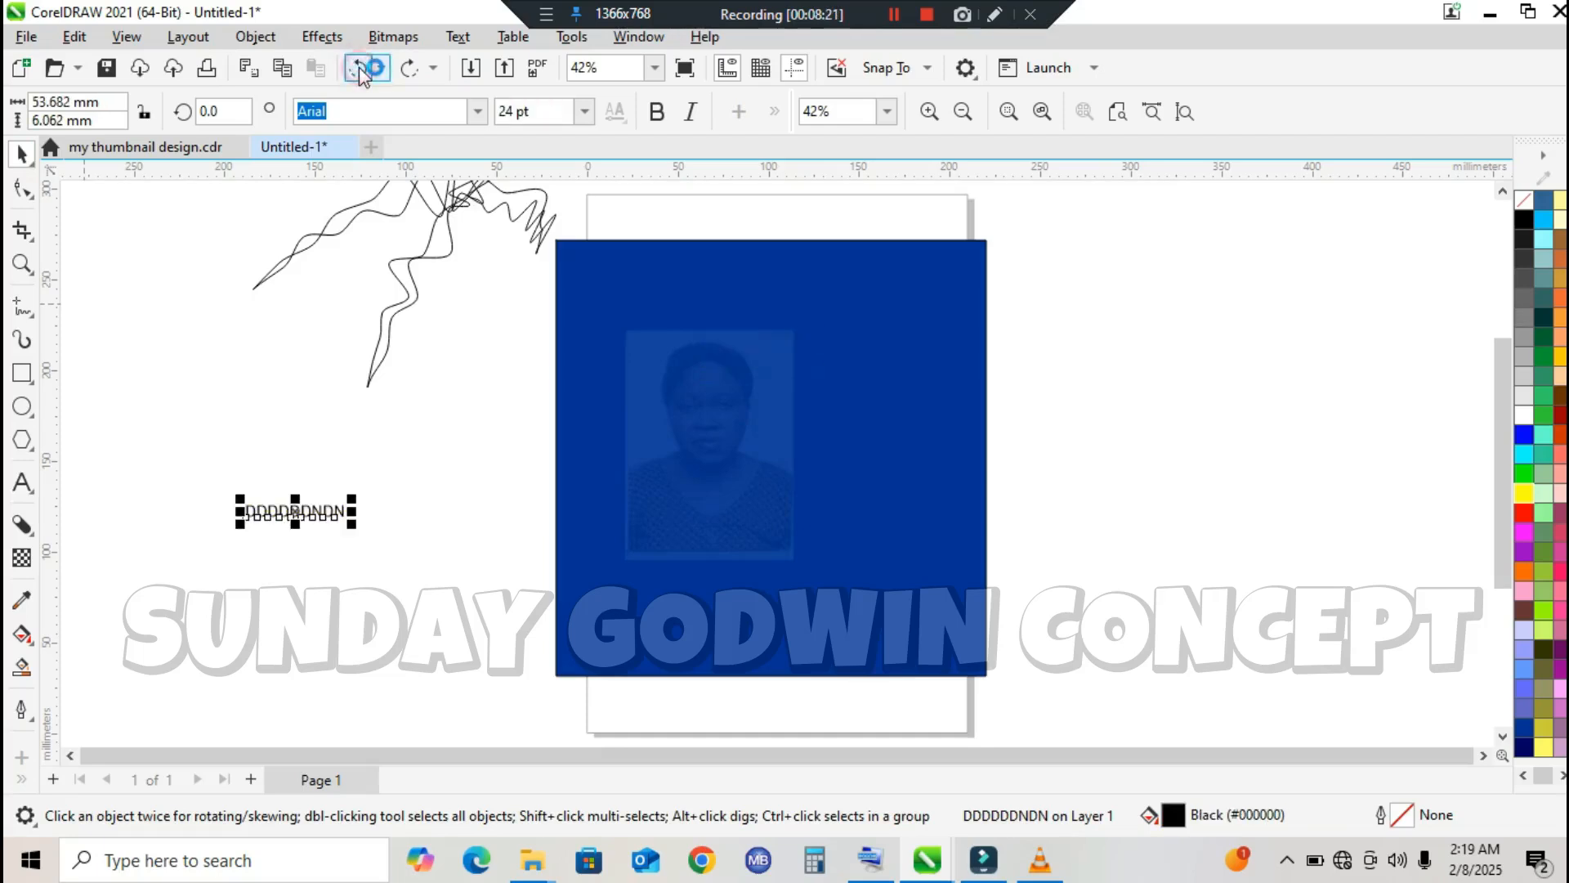
click(359, 68)
click(360, 68)
click(360, 68)
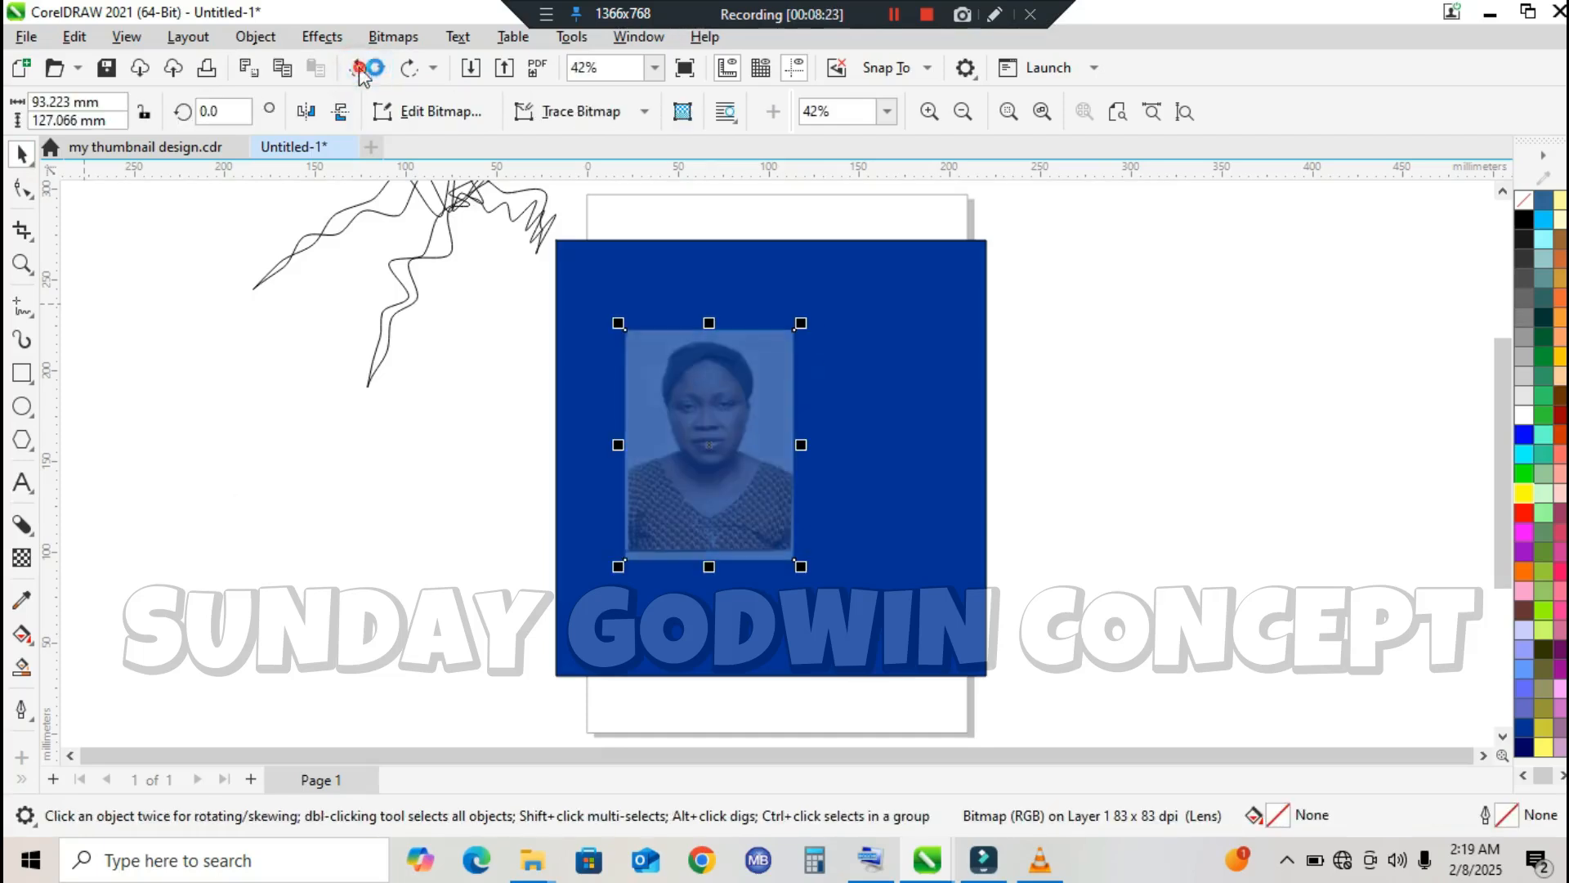
click(359, 67)
click(359, 67)
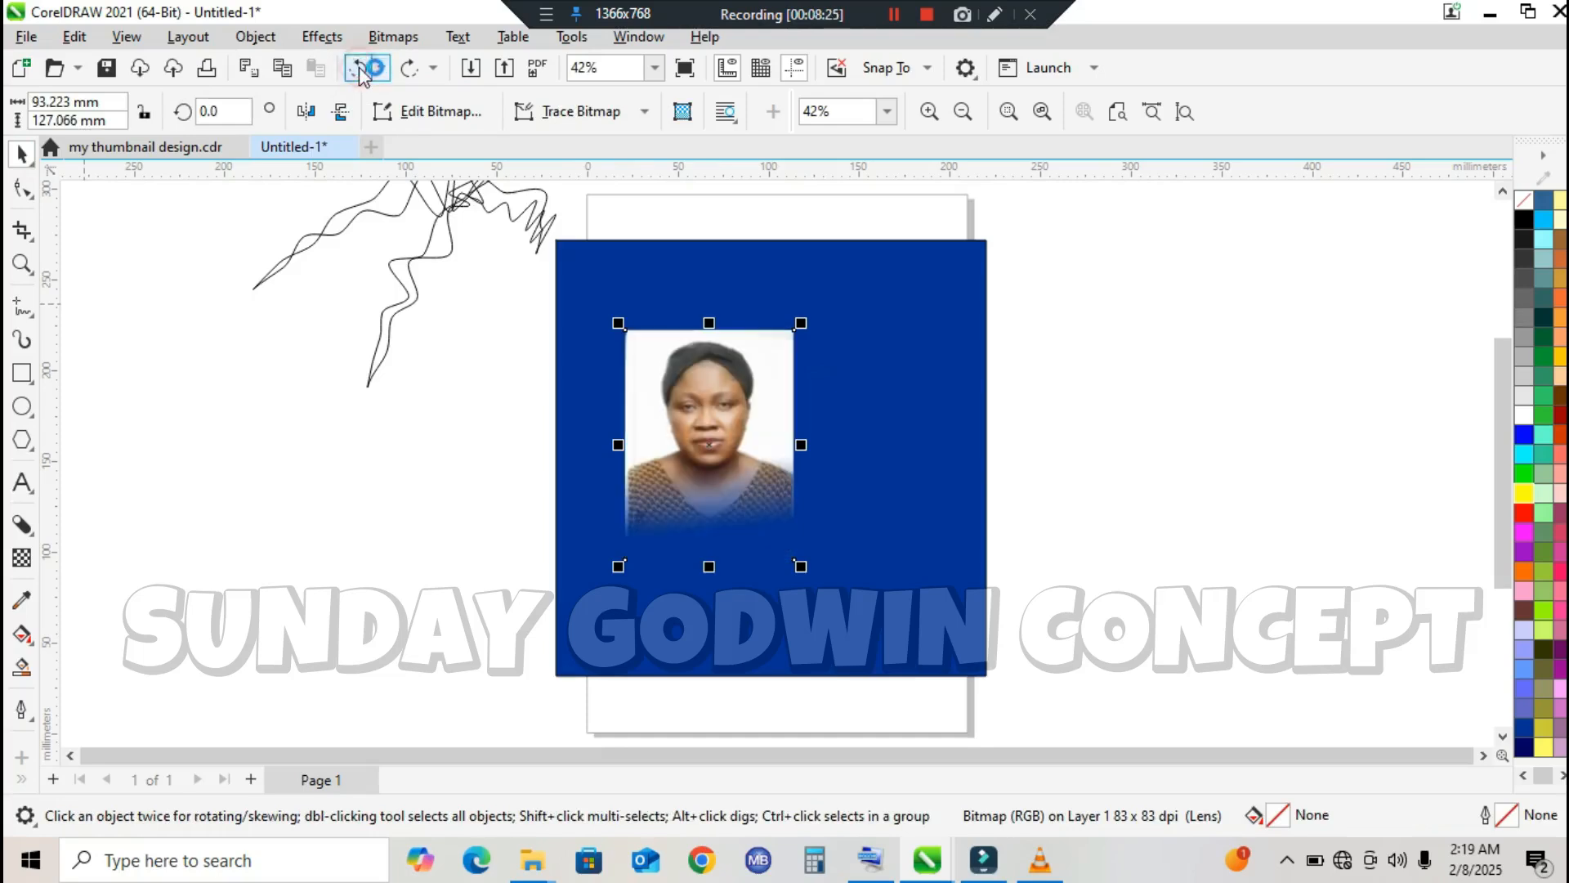
click(359, 68)
click(360, 68)
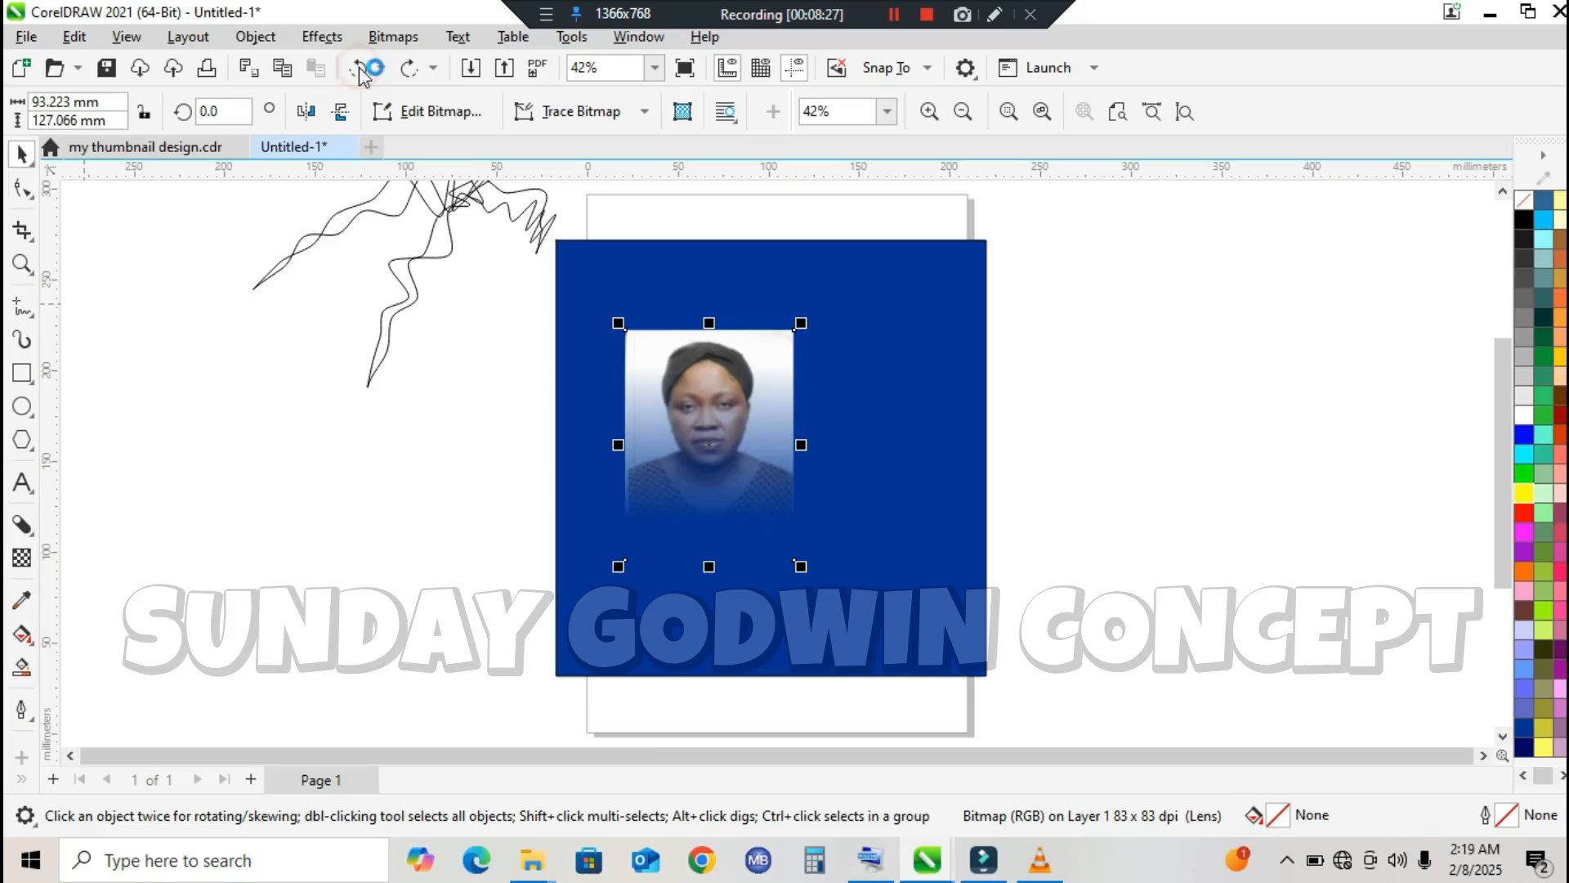
click(360, 68)
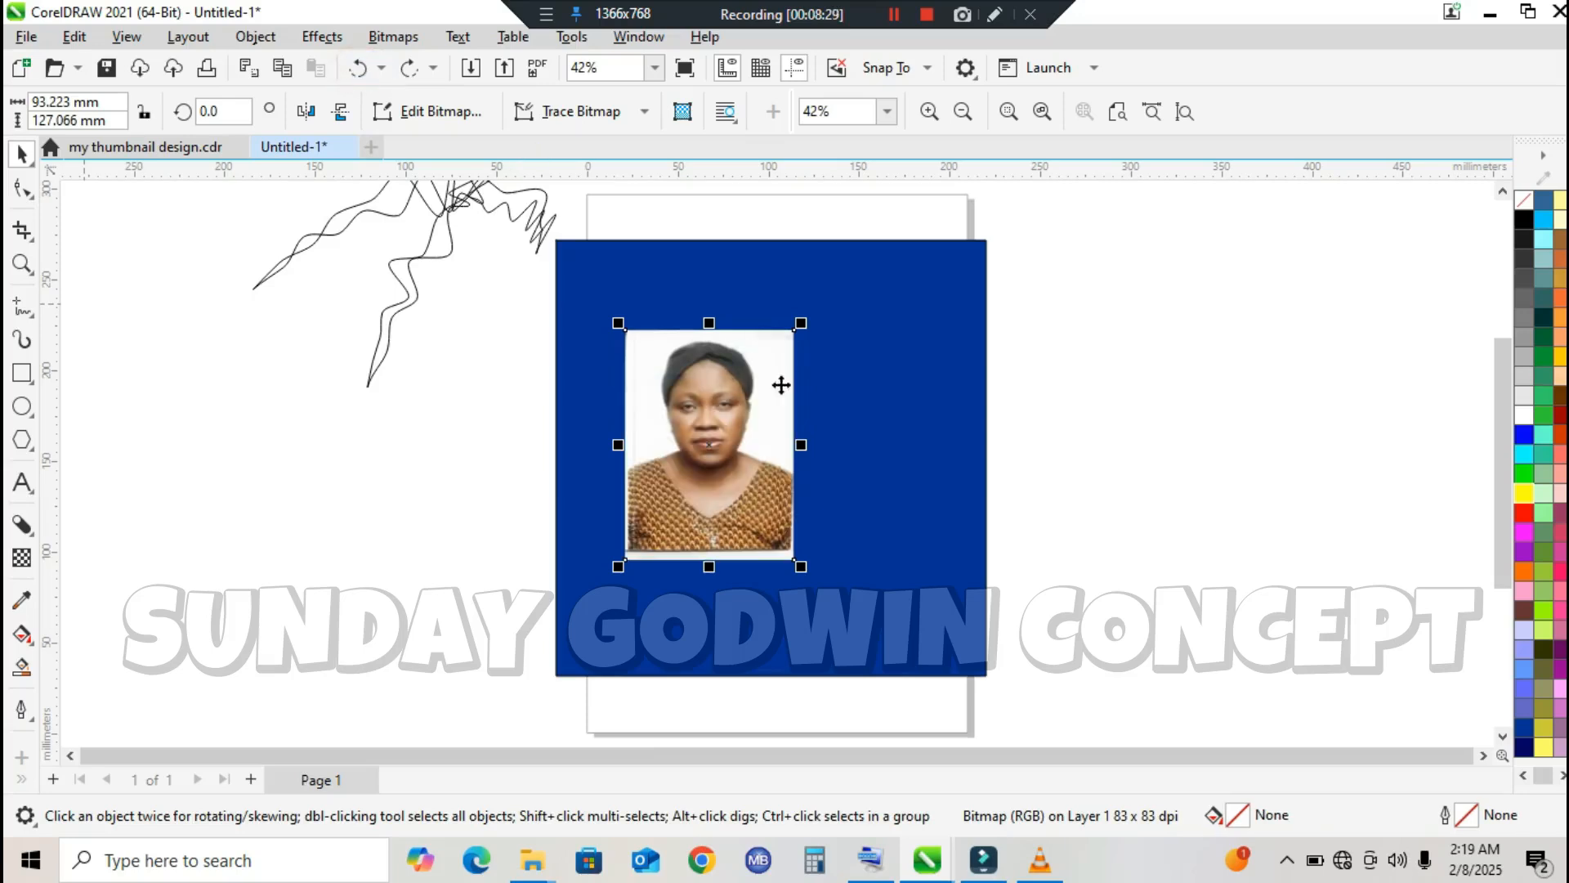
Step: Add the artistic text "DMDMDMDMD" in the empty area beside the blue rectangle
click(22, 482)
click(217, 493)
text(DMDMDMDMD)
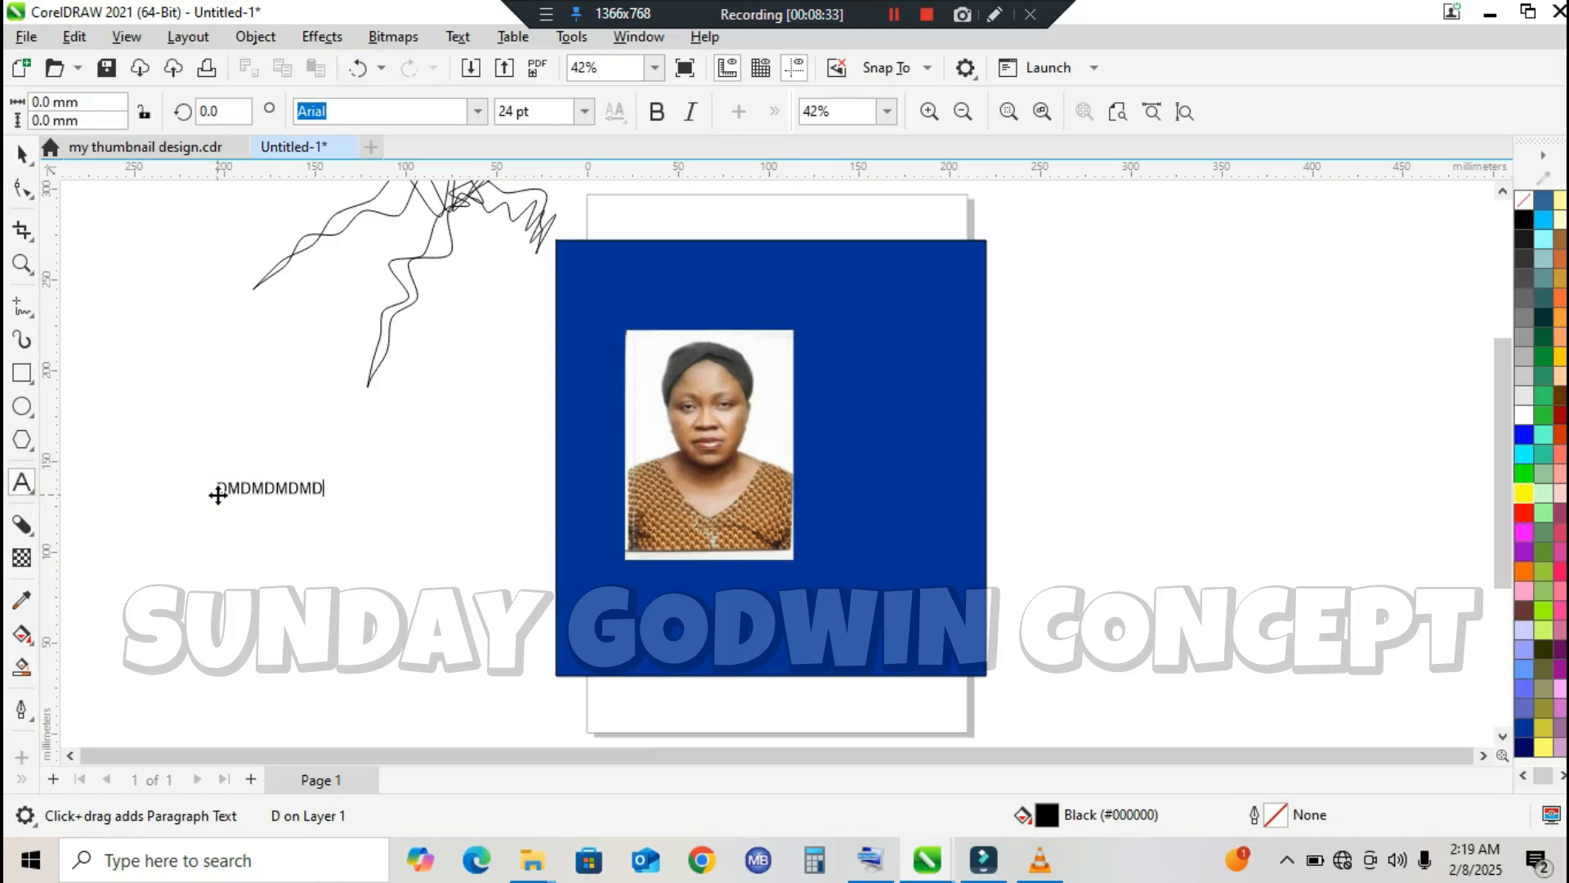
click(22, 153)
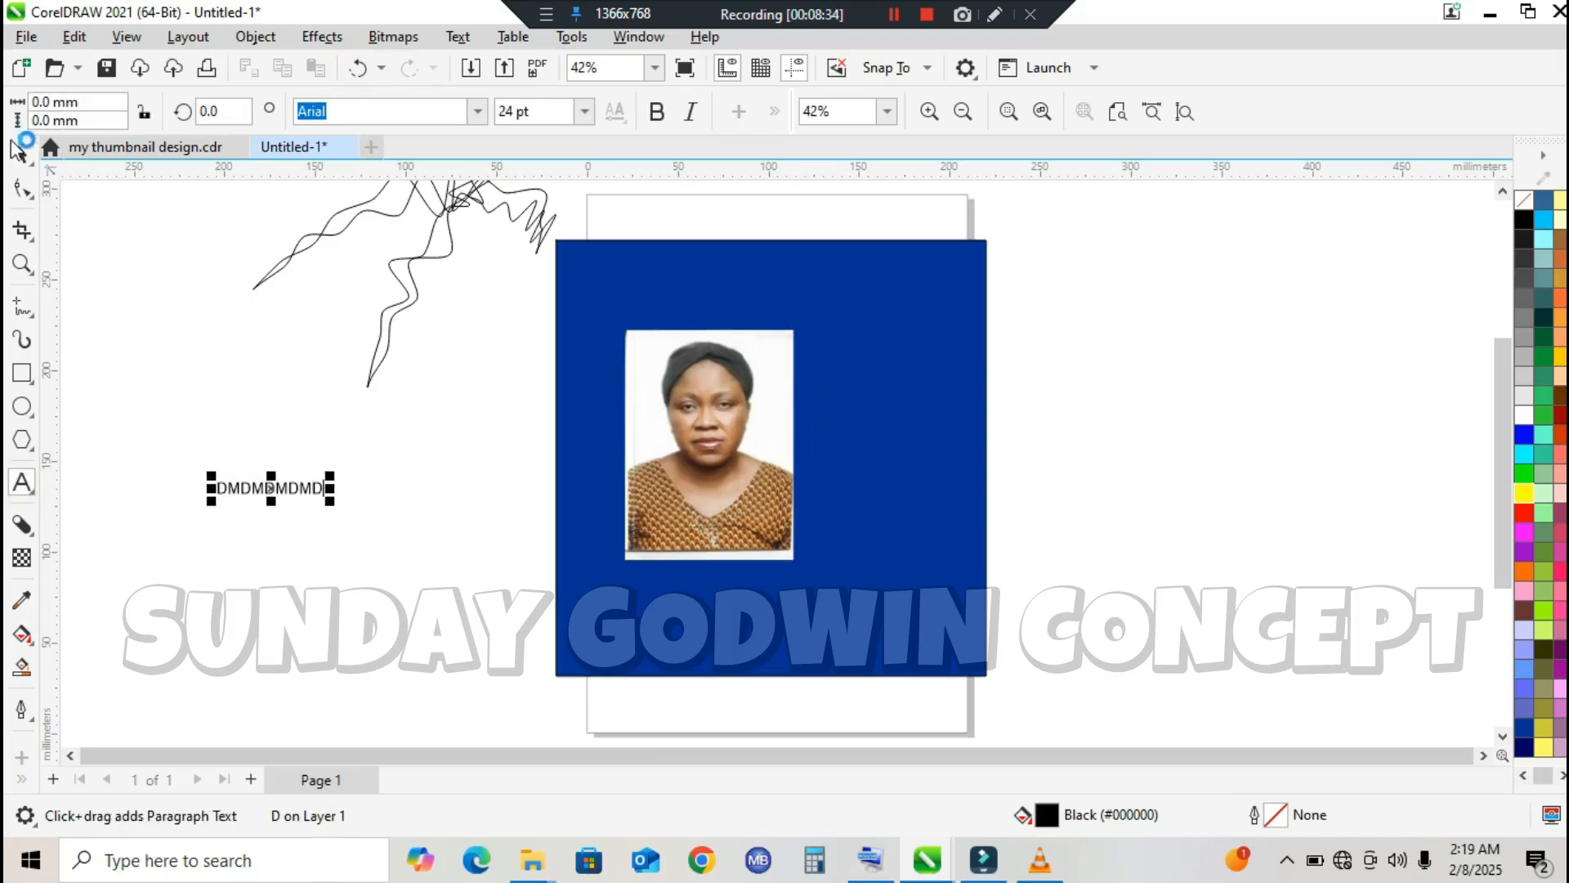
Step: Set the "DMDMDMDMD" text to the Impact font and enlarge it to about 182 mm wide, clear of the blue rectangle
click(477, 111)
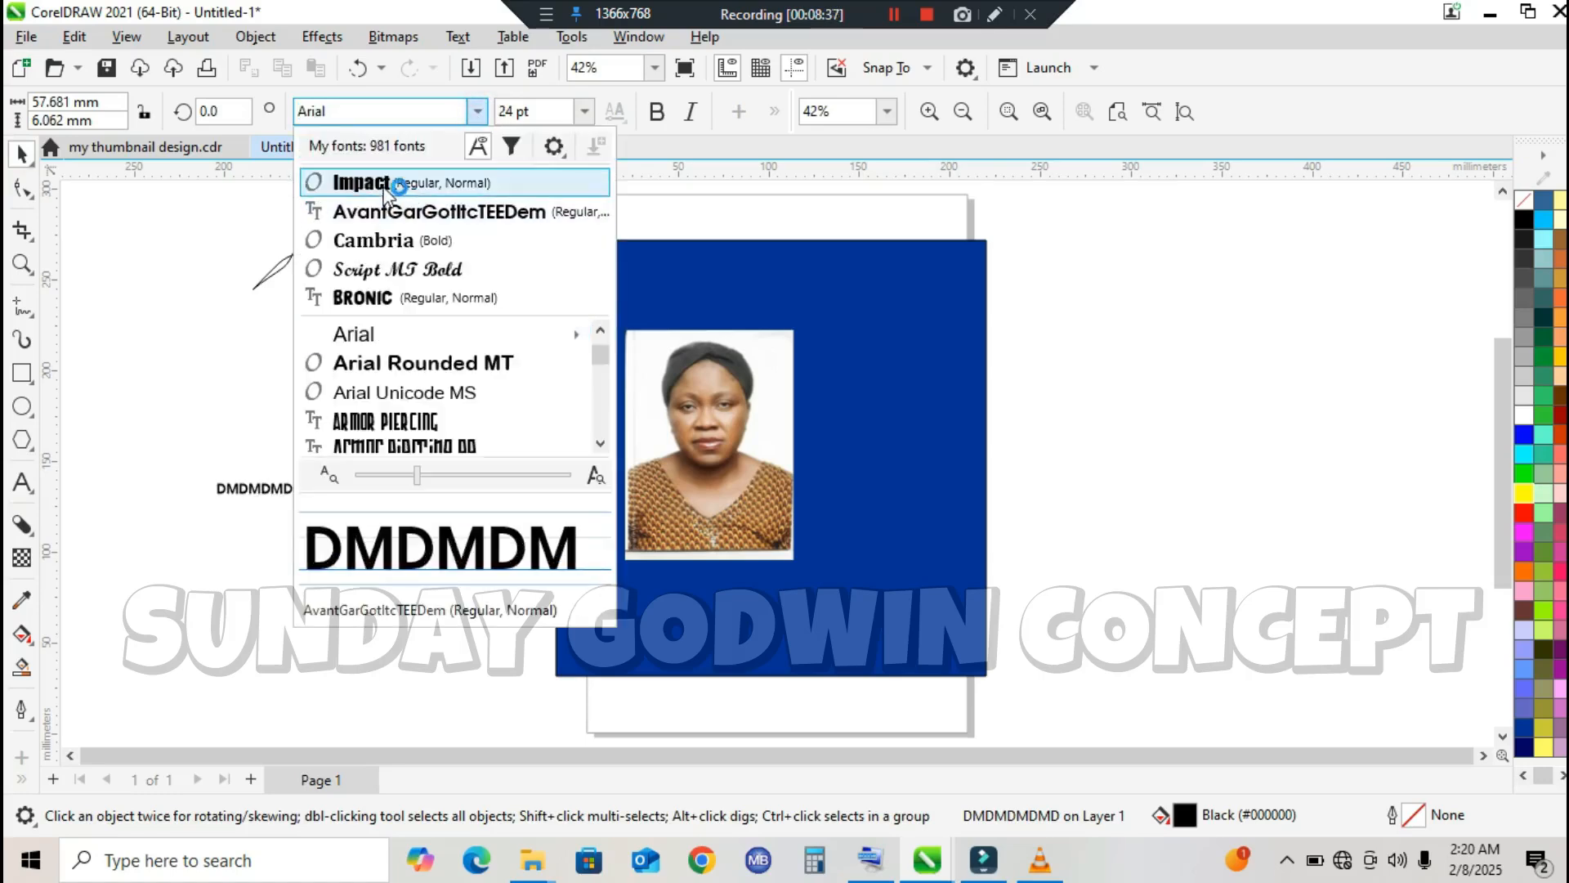
click(384, 185)
drag(343, 520, 553, 652)
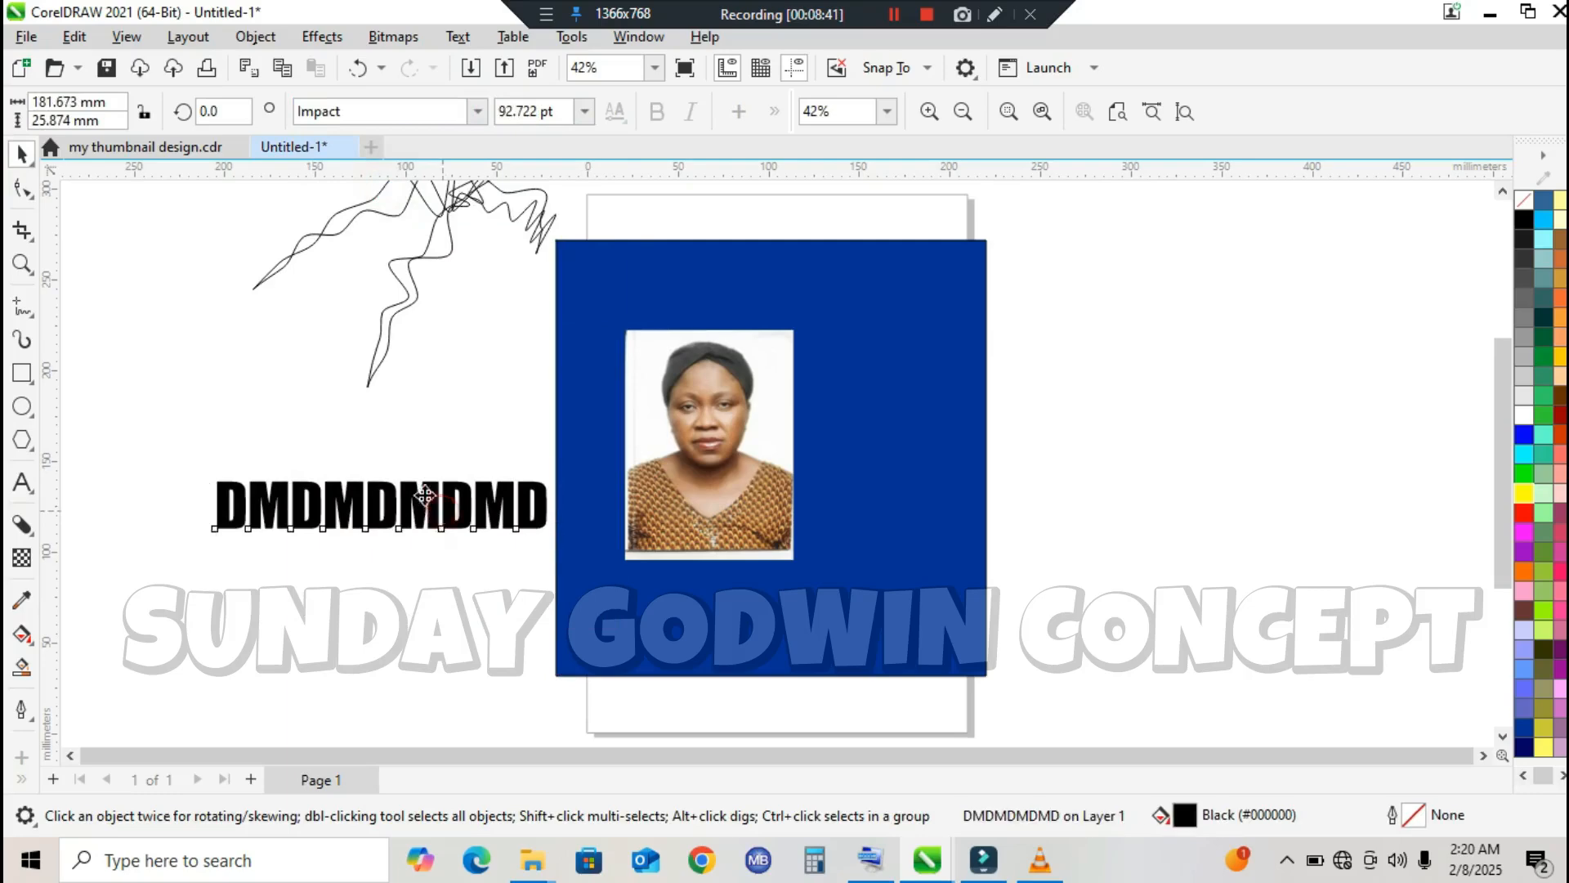
drag(424, 495, 385, 468)
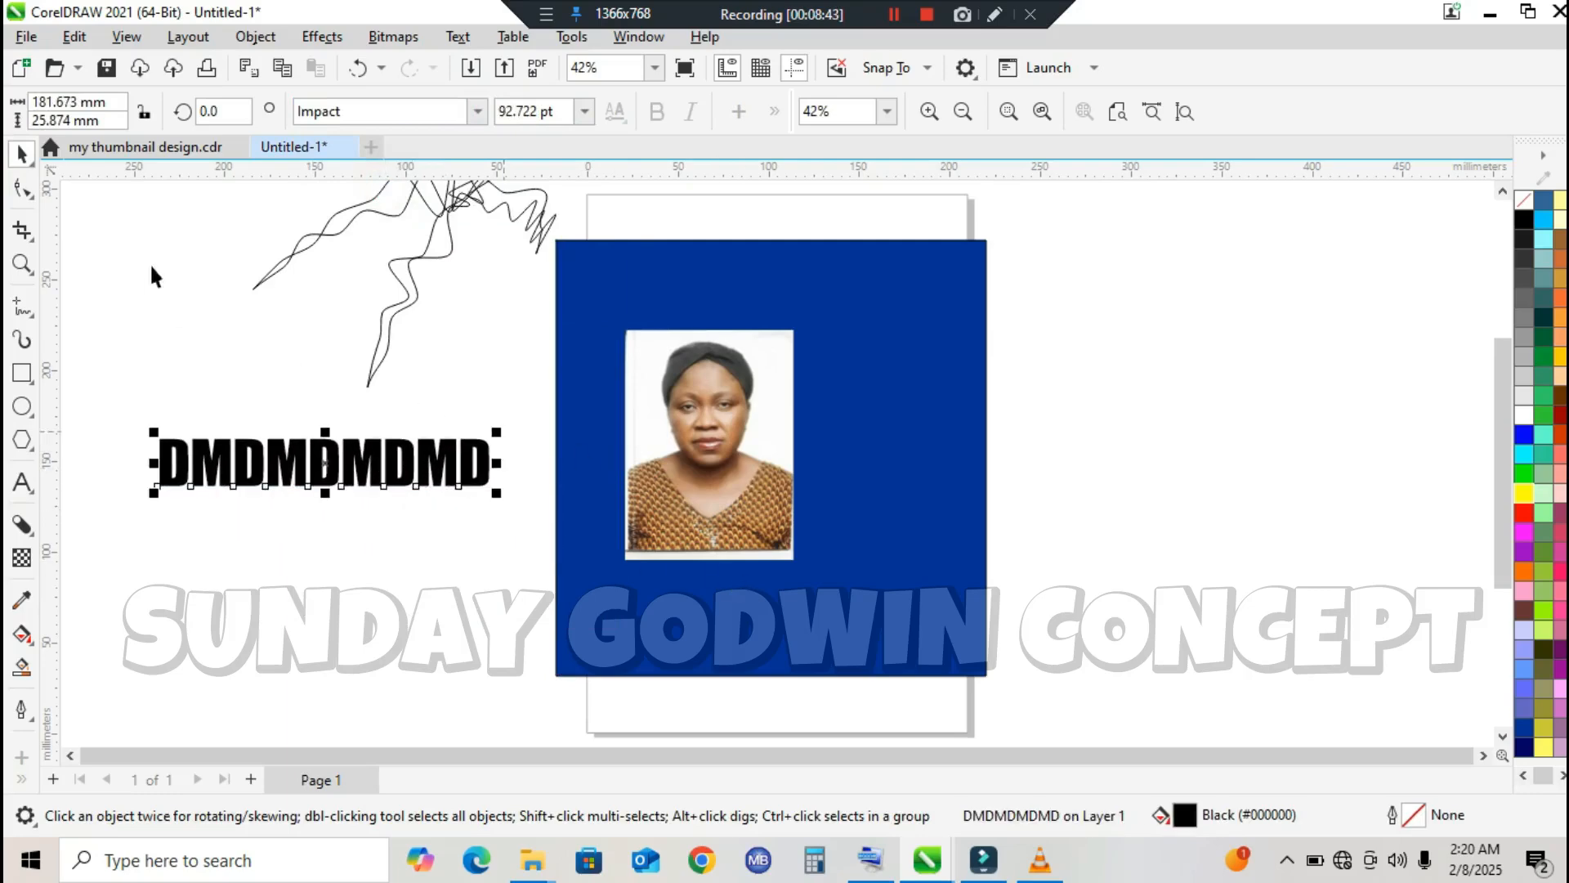
Step: Sample the skin tone below the neck in the portrait photo with the Color Eyedropper and apply it to the "DMDMDMDMD" text
click(20, 263)
drag(135, 423, 866, 610)
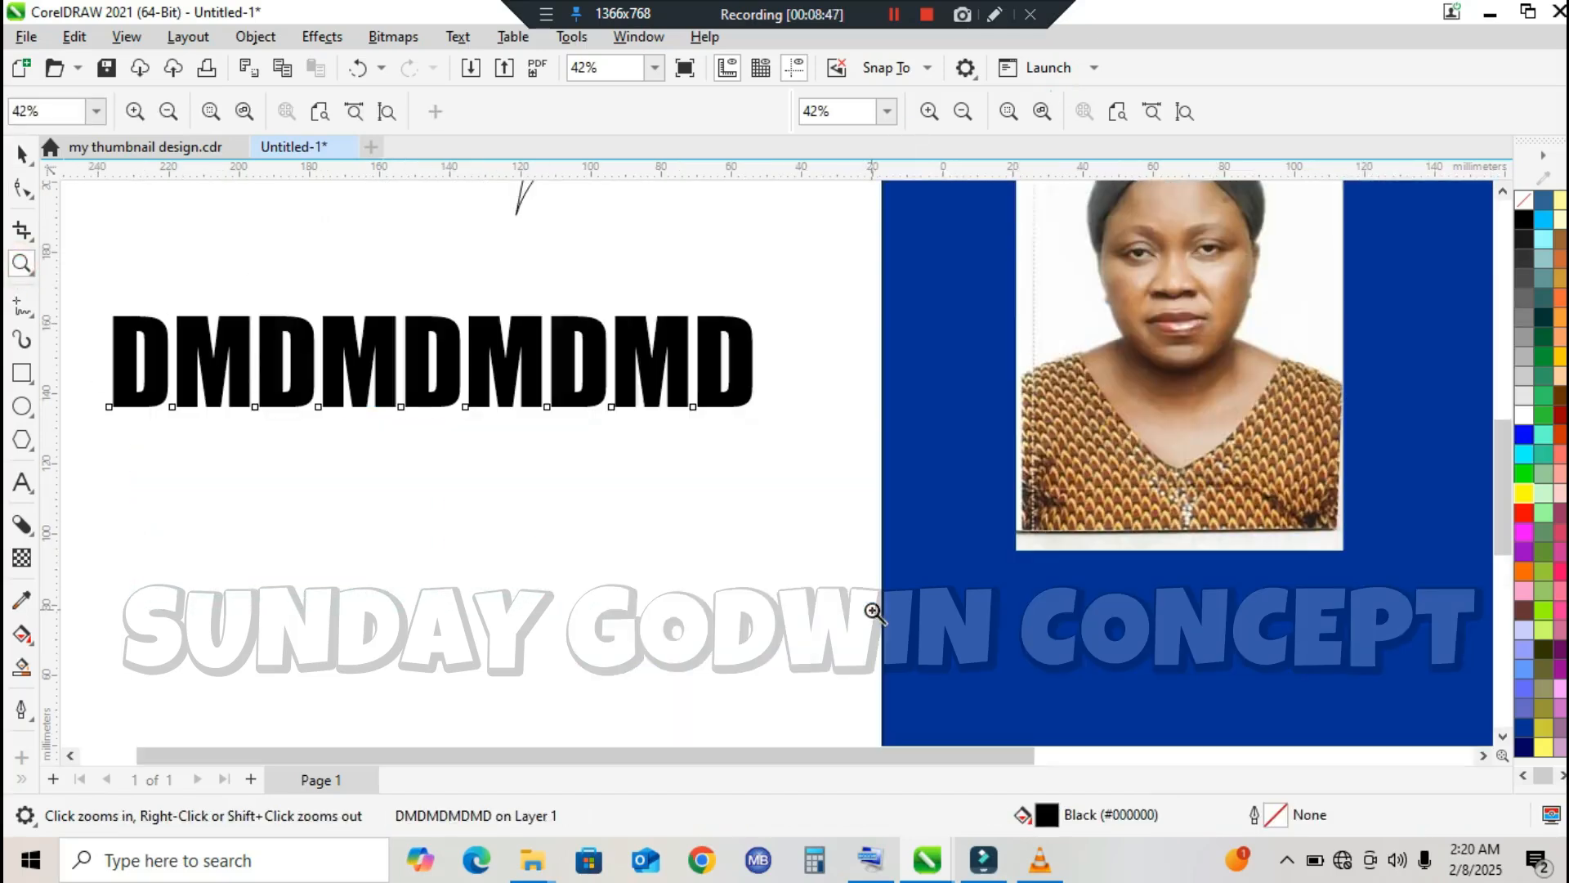
click(22, 153)
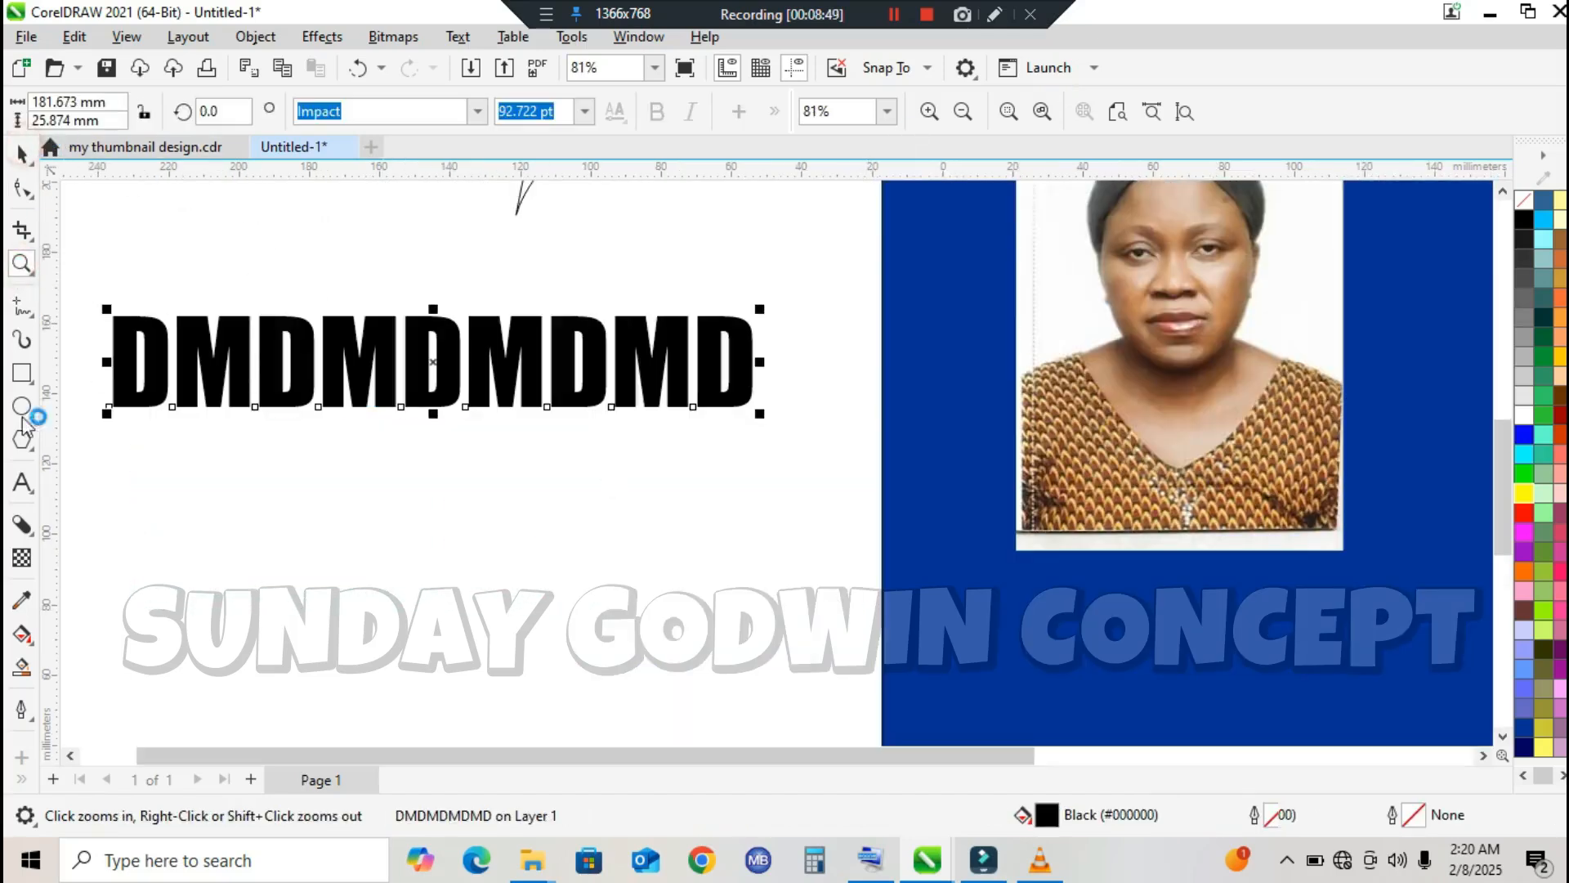
click(22, 602)
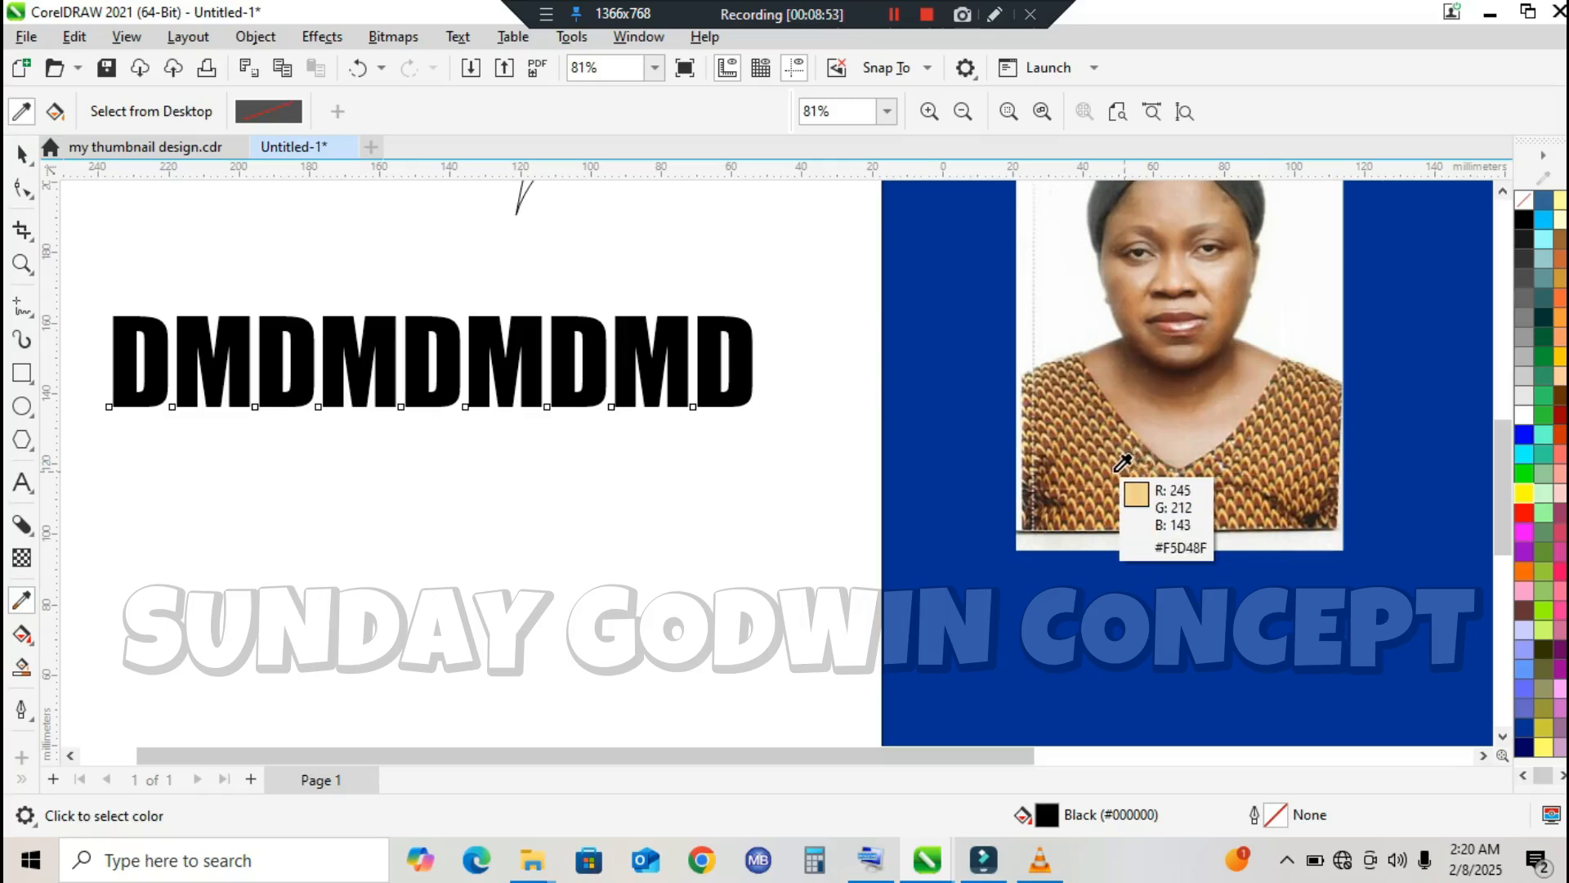
click(1156, 415)
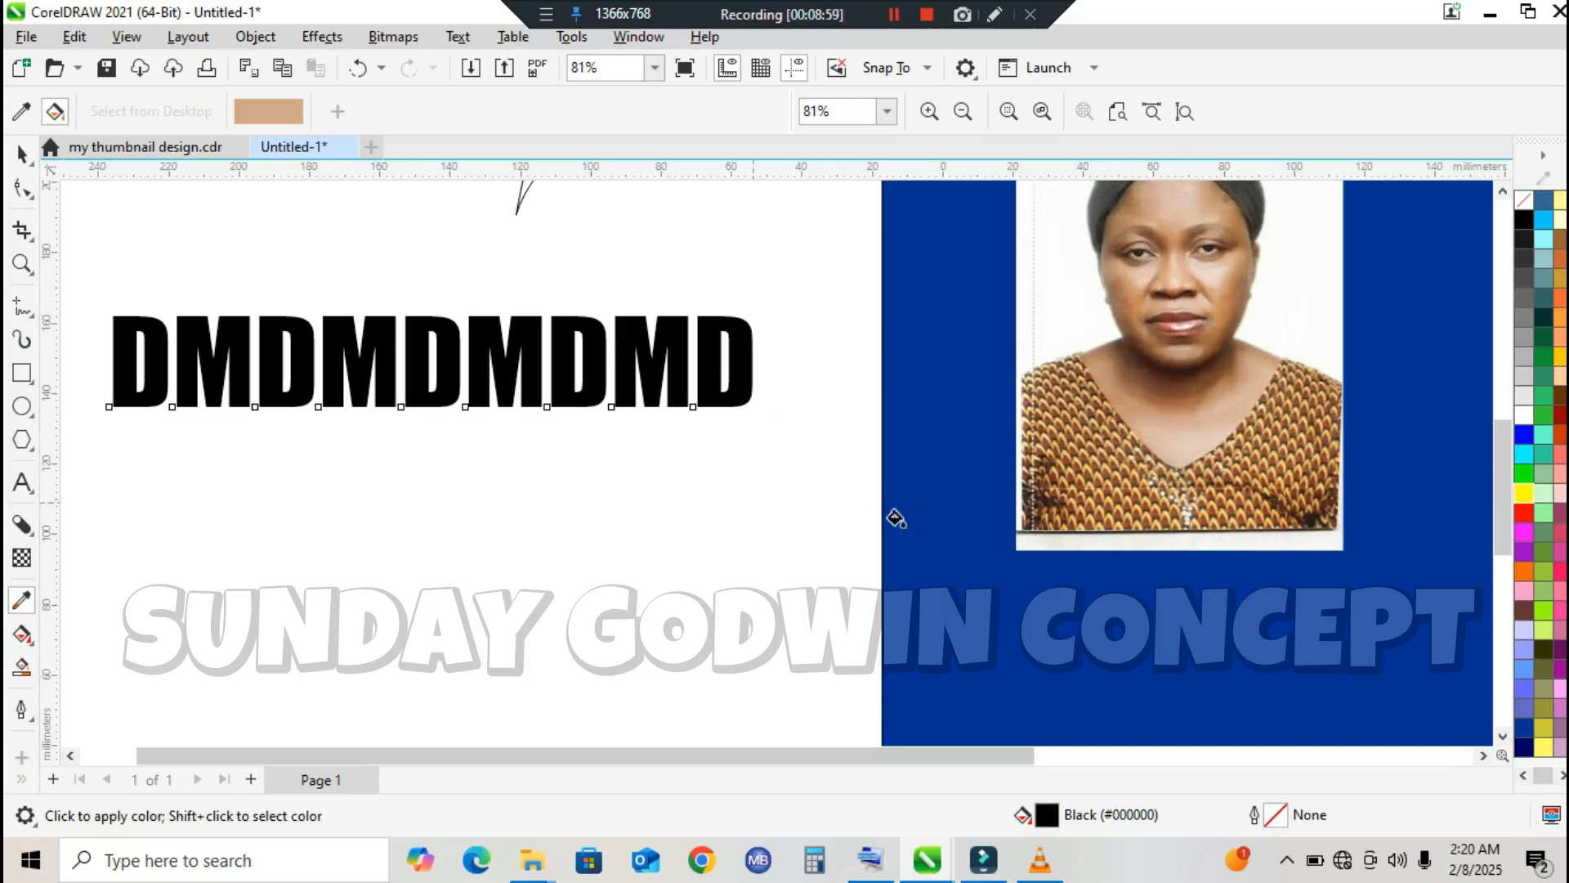
click(476, 338)
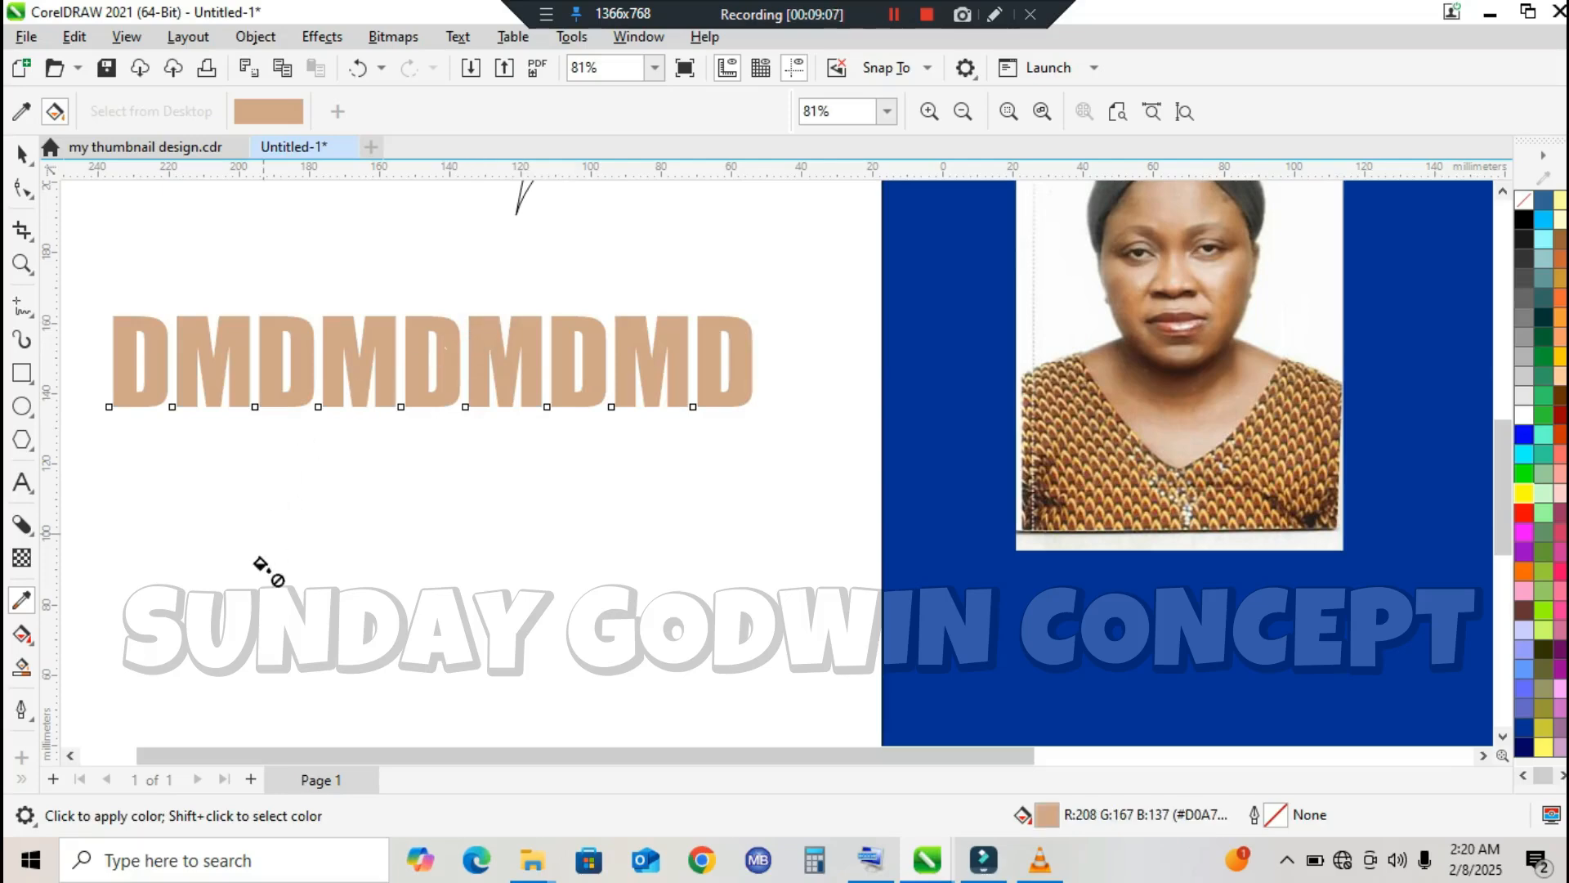
click(22, 153)
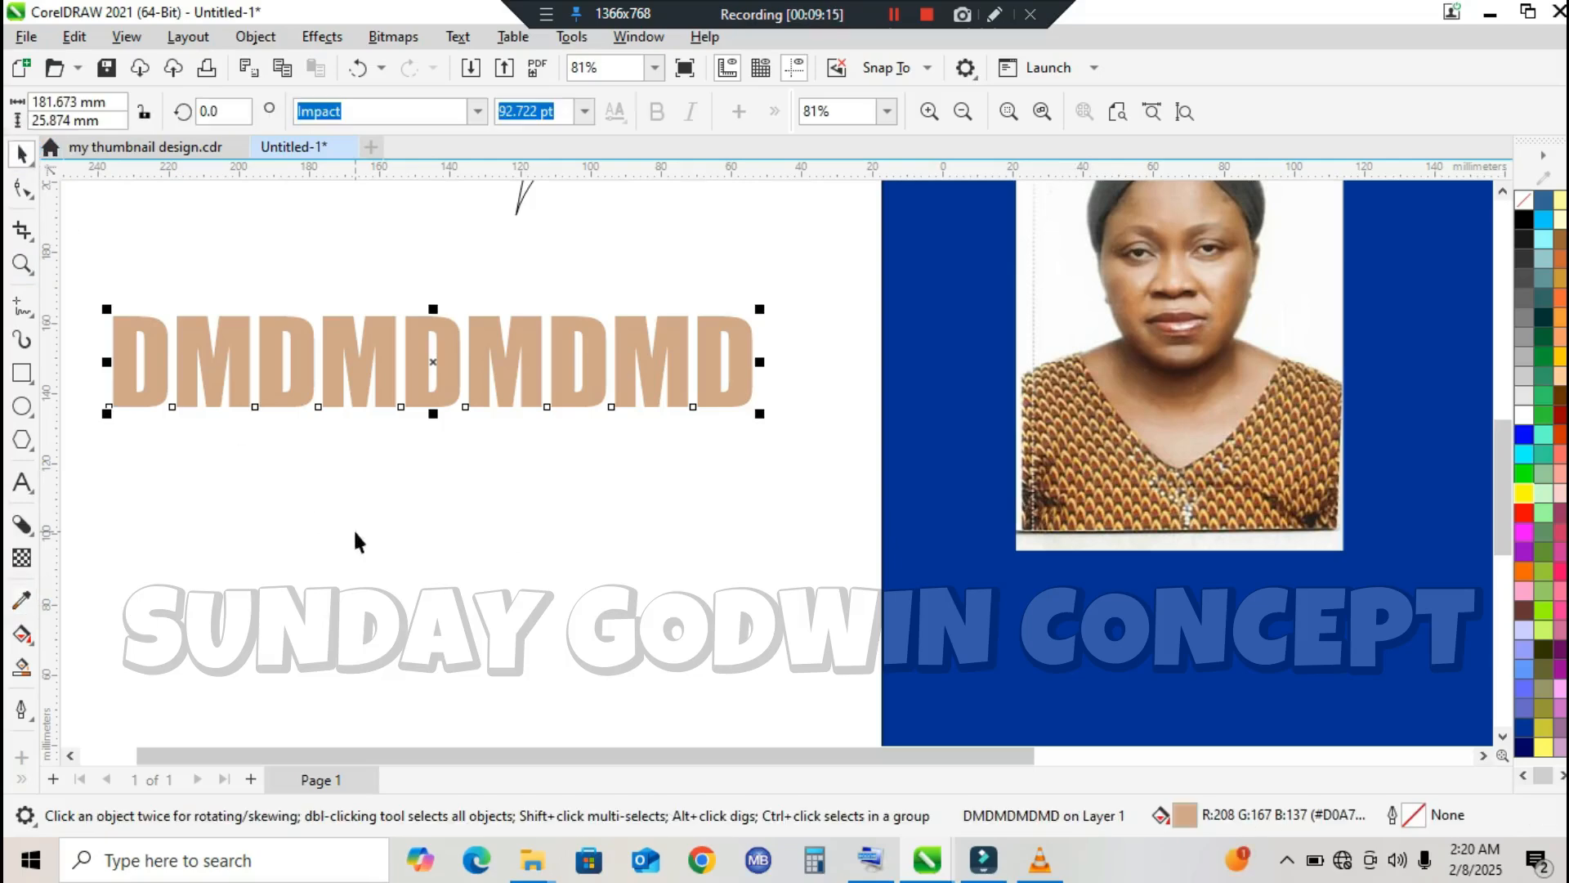
click(37, 650)
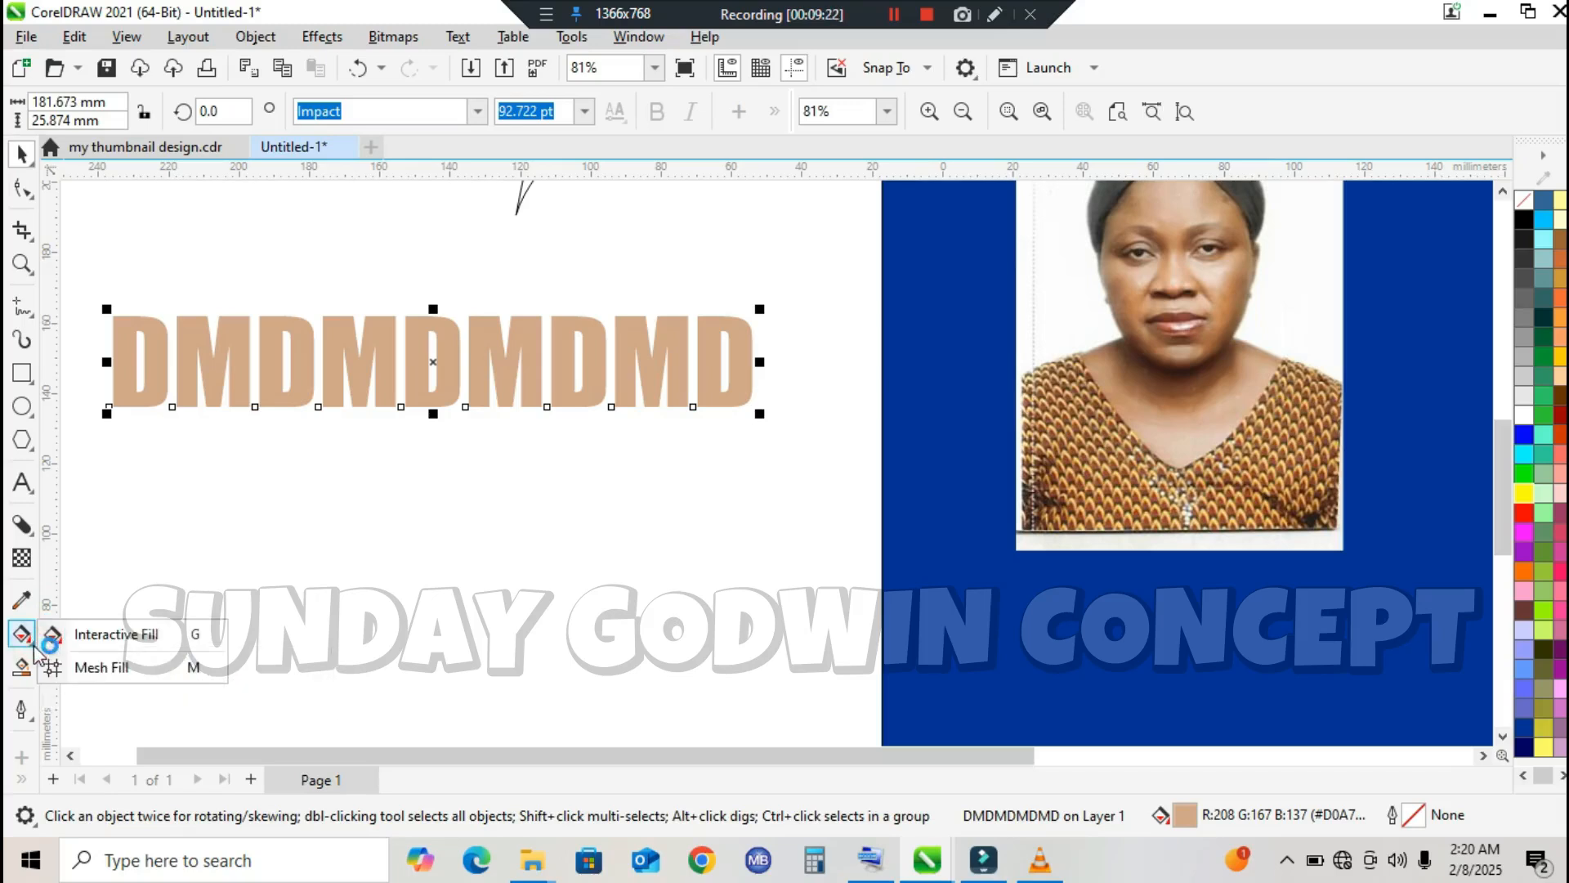
click(137, 641)
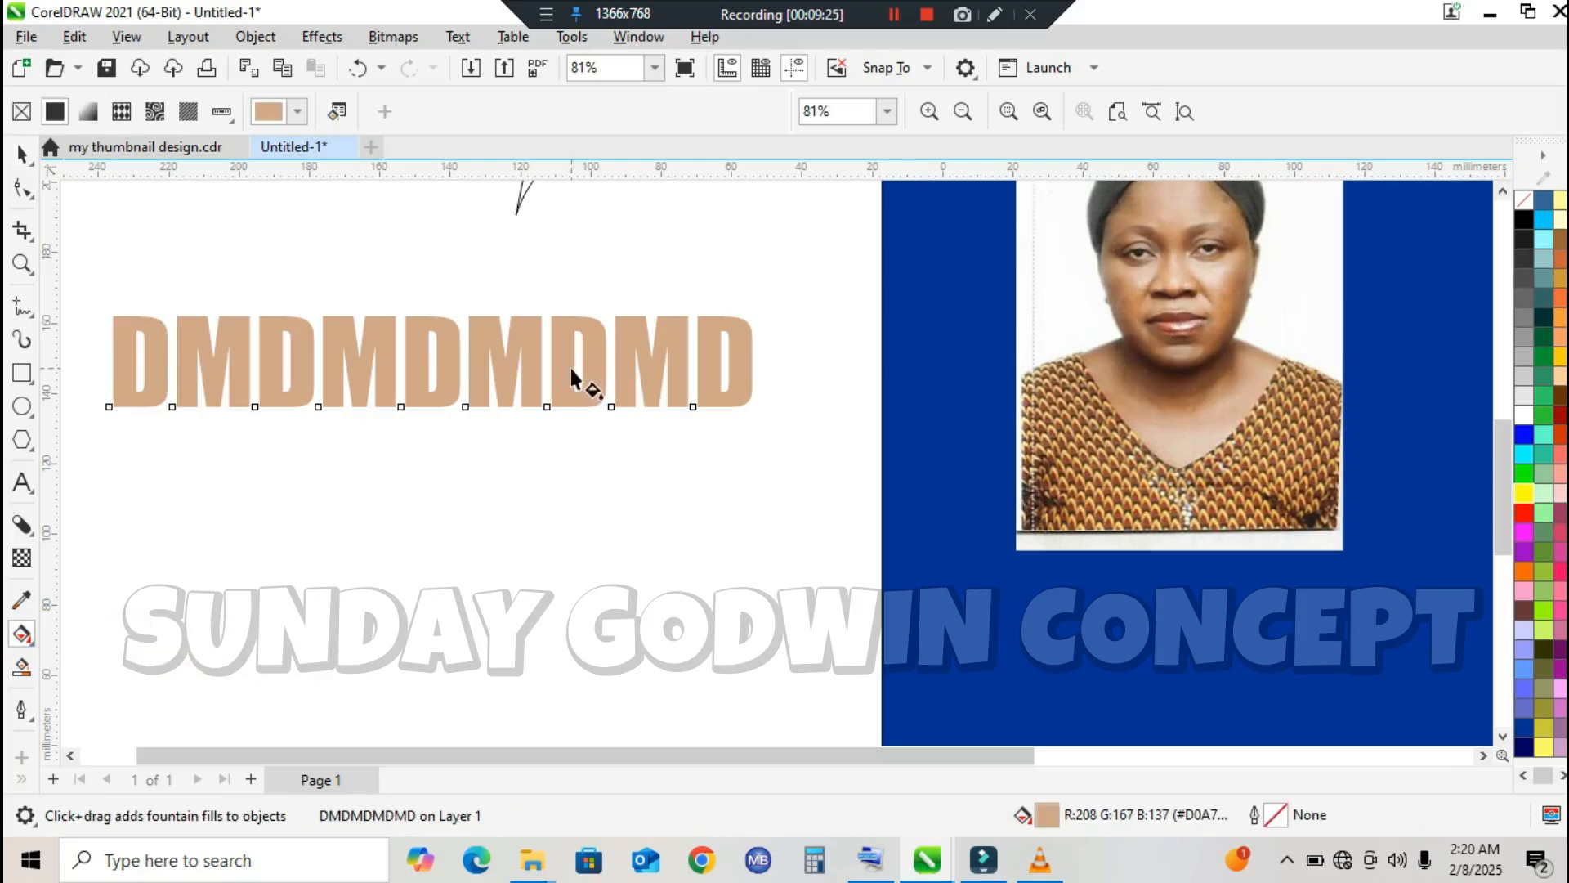
click(21, 155)
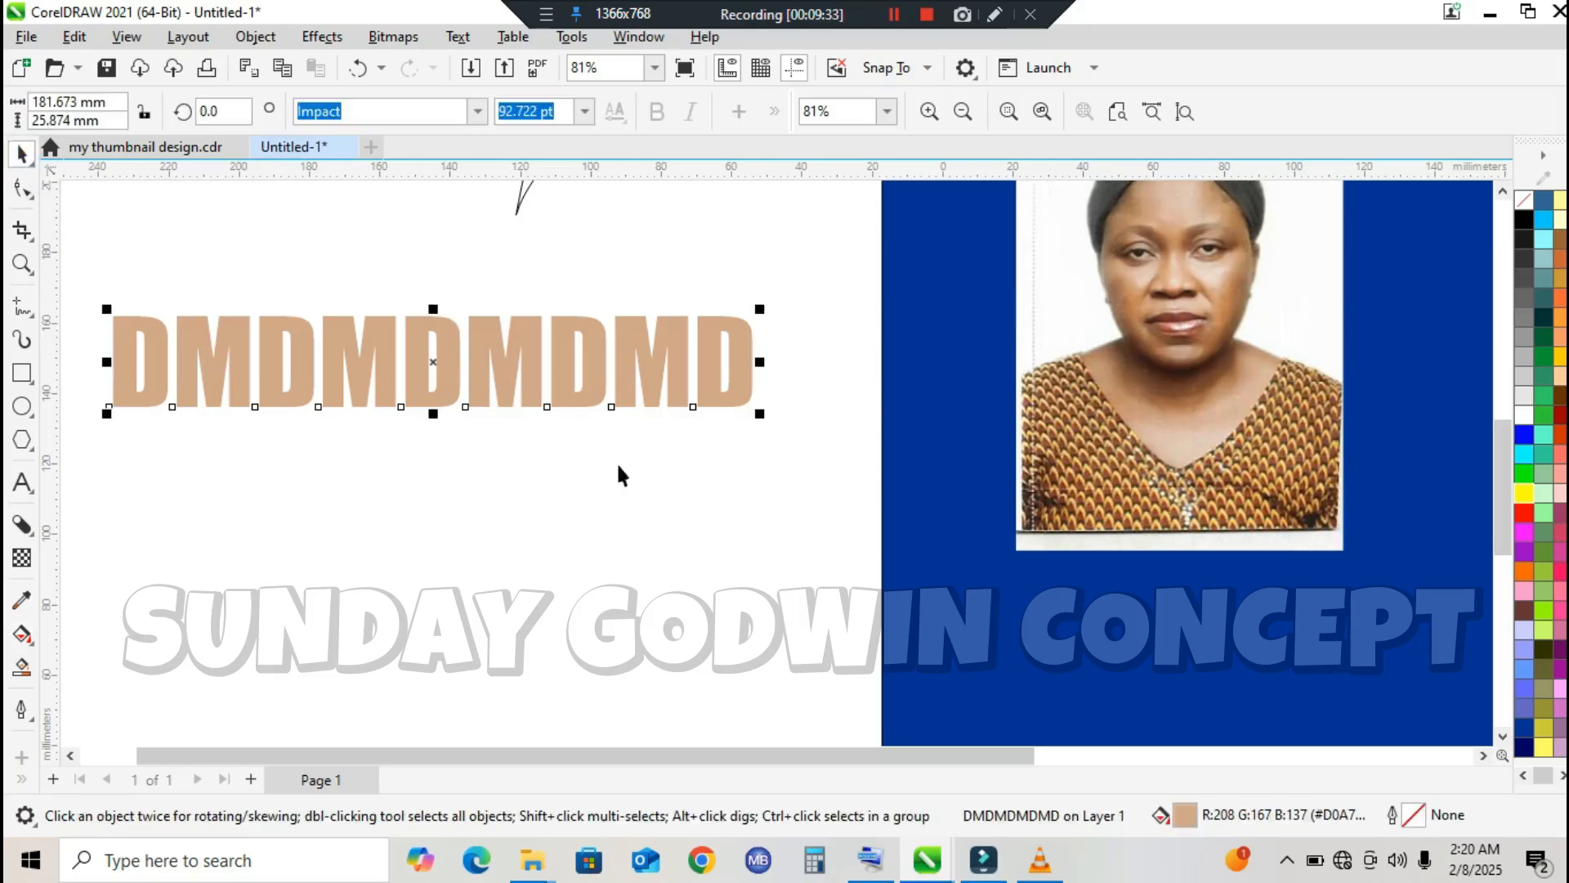
Step: Change the "DMDMDMDMD" text to a fountain fill running from the tan colour to bright red
click(1187, 815)
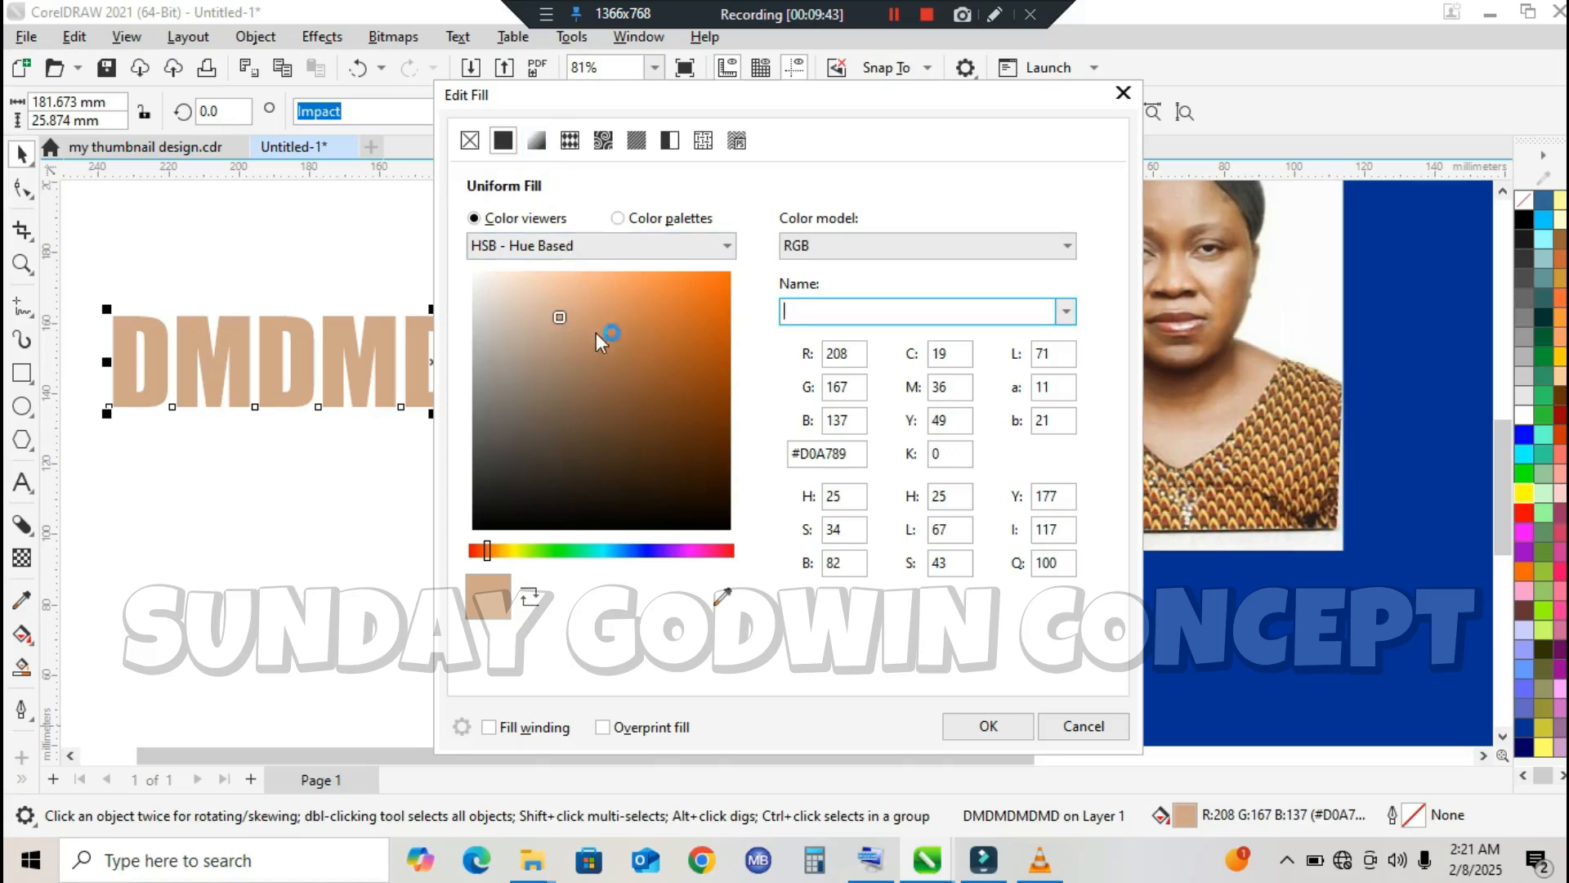
click(536, 145)
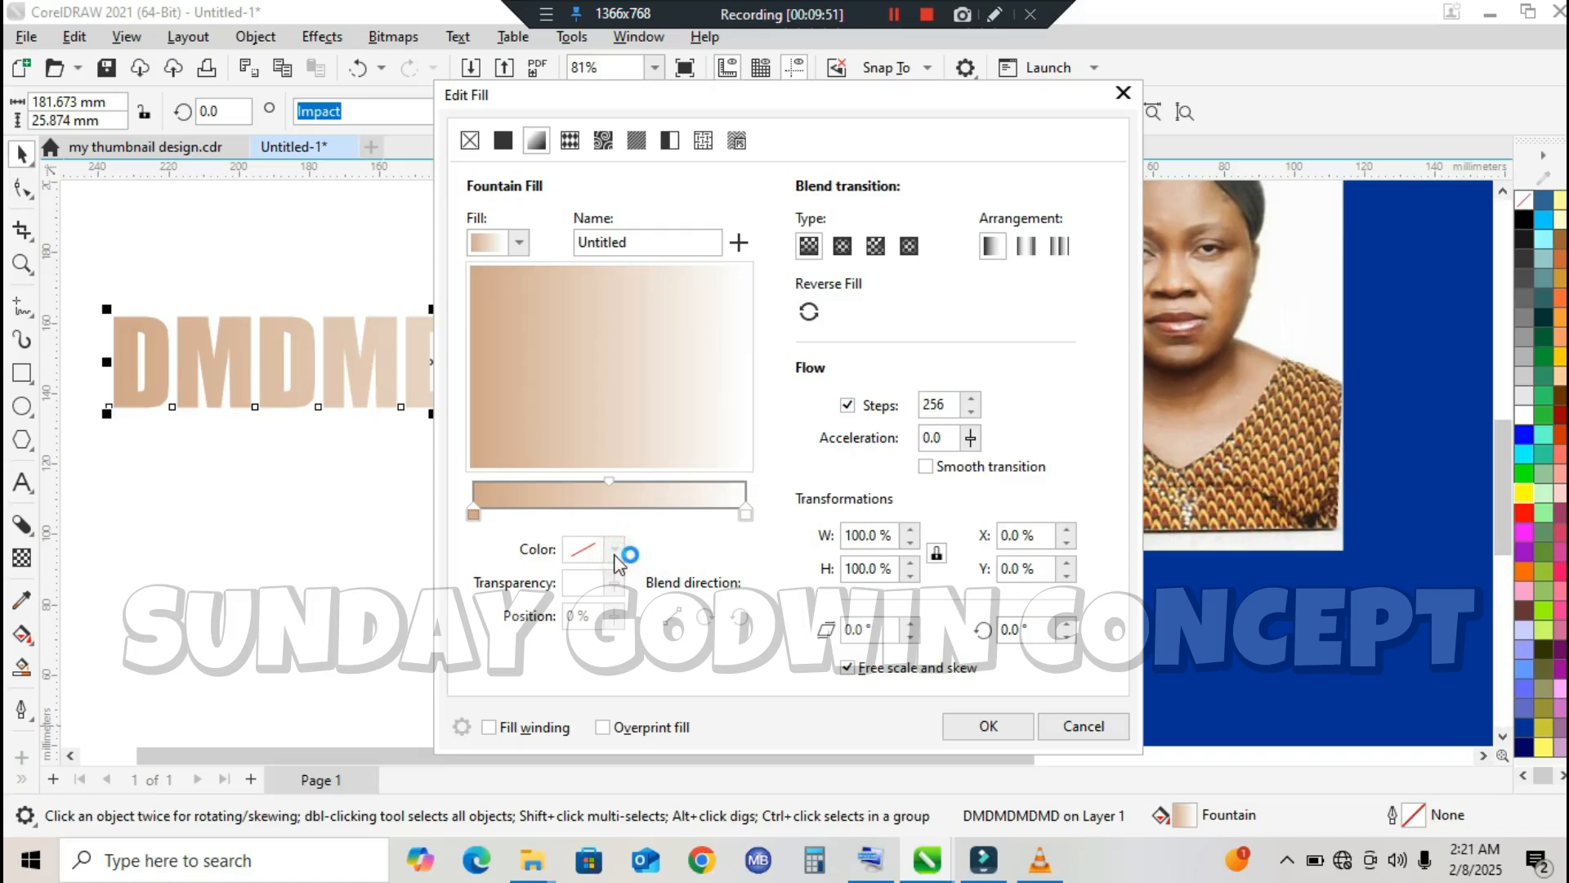
click(745, 513)
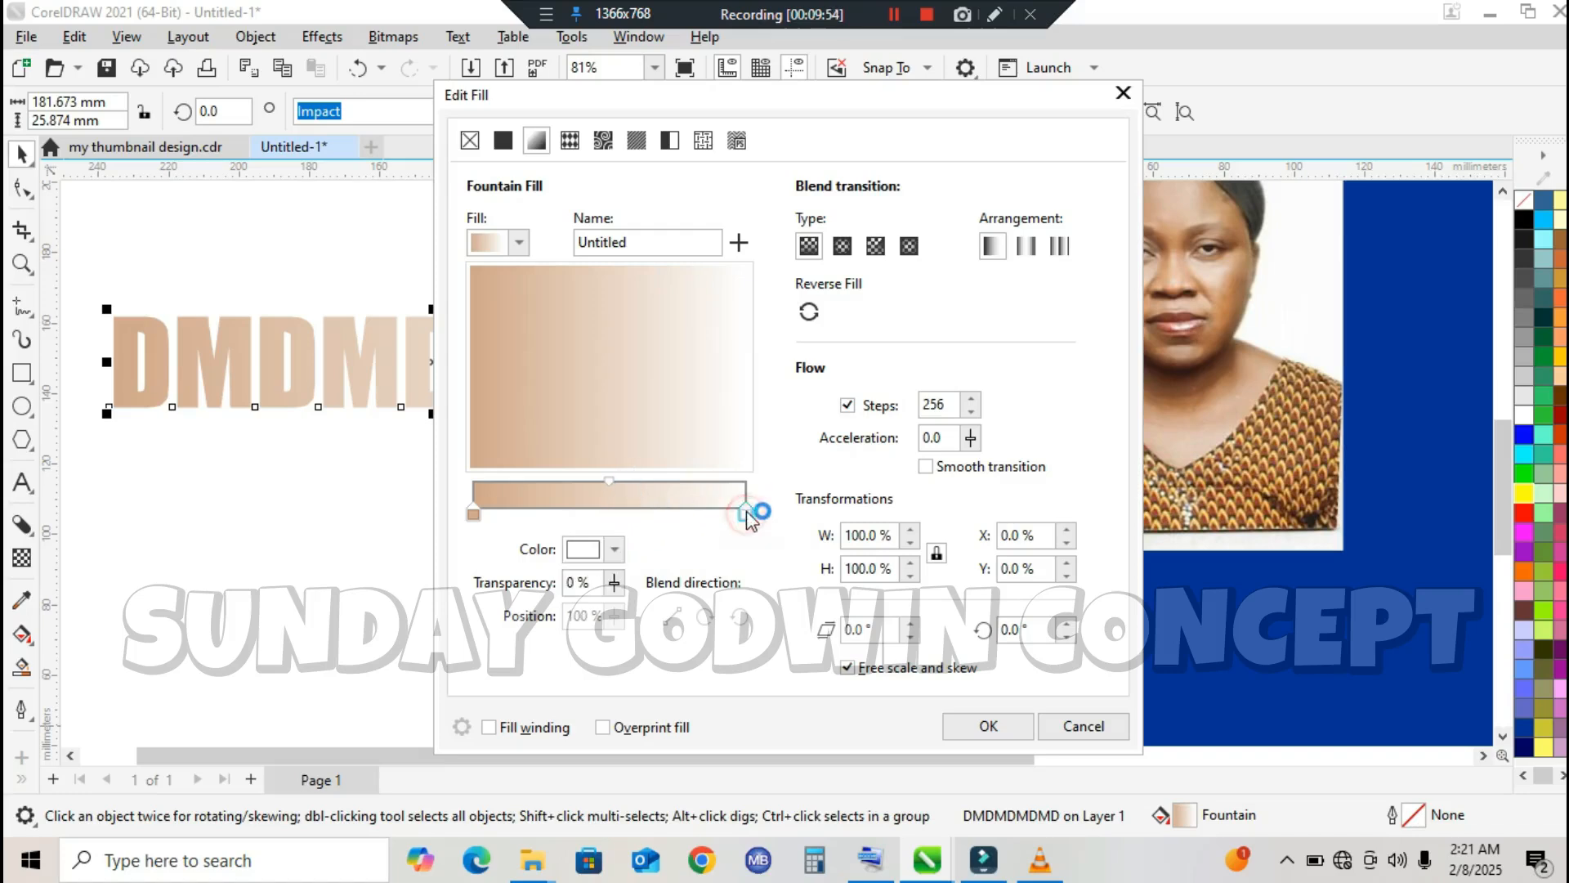
click(614, 550)
click(725, 315)
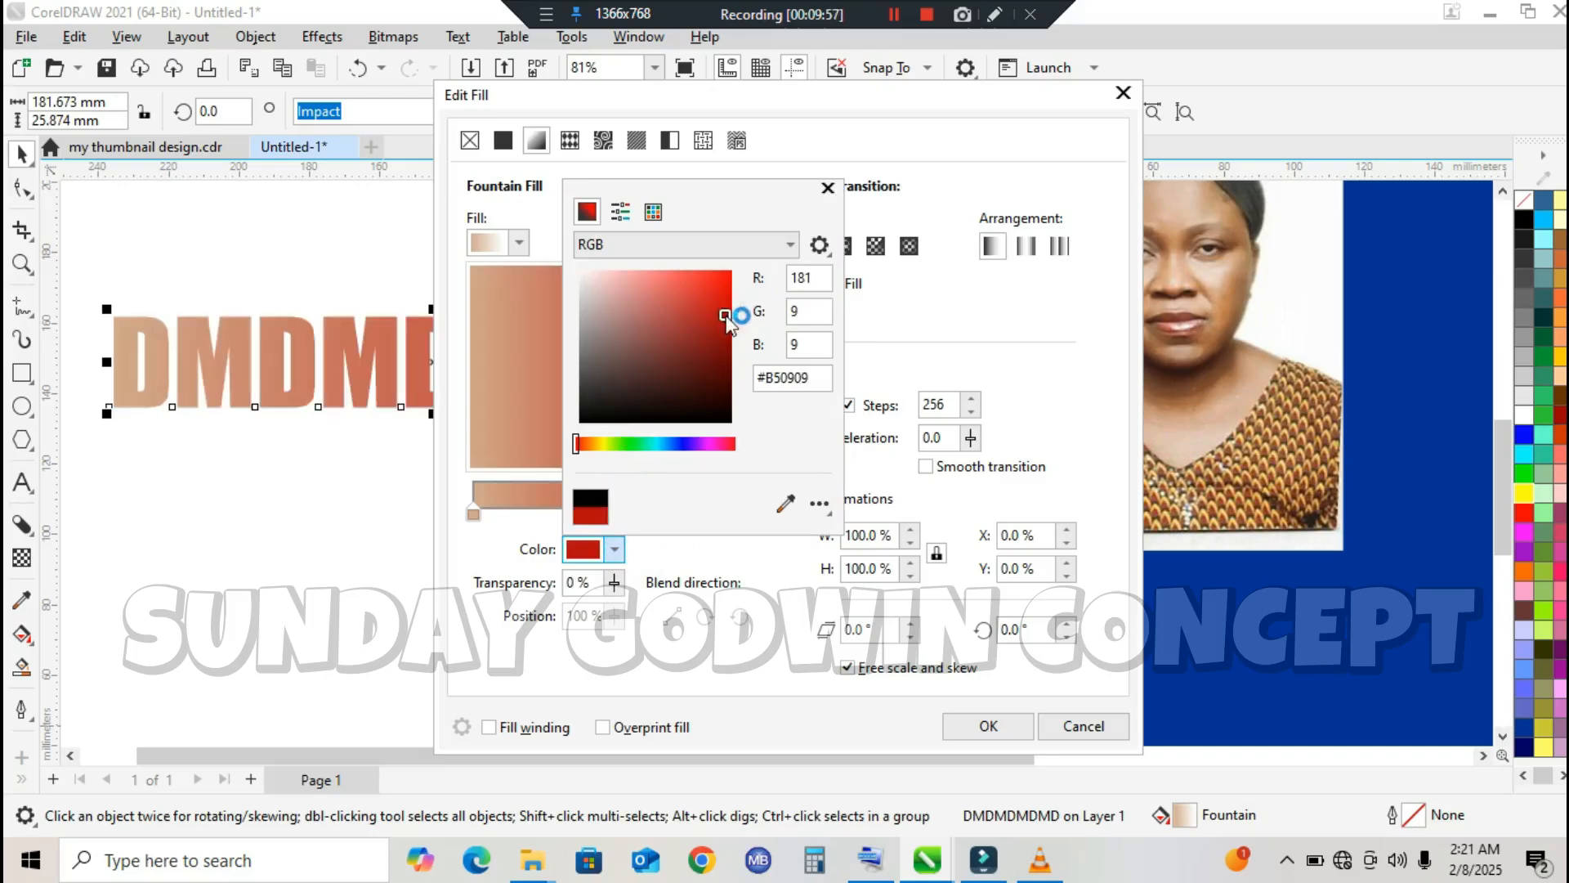
drag(718, 306, 728, 287)
click(929, 362)
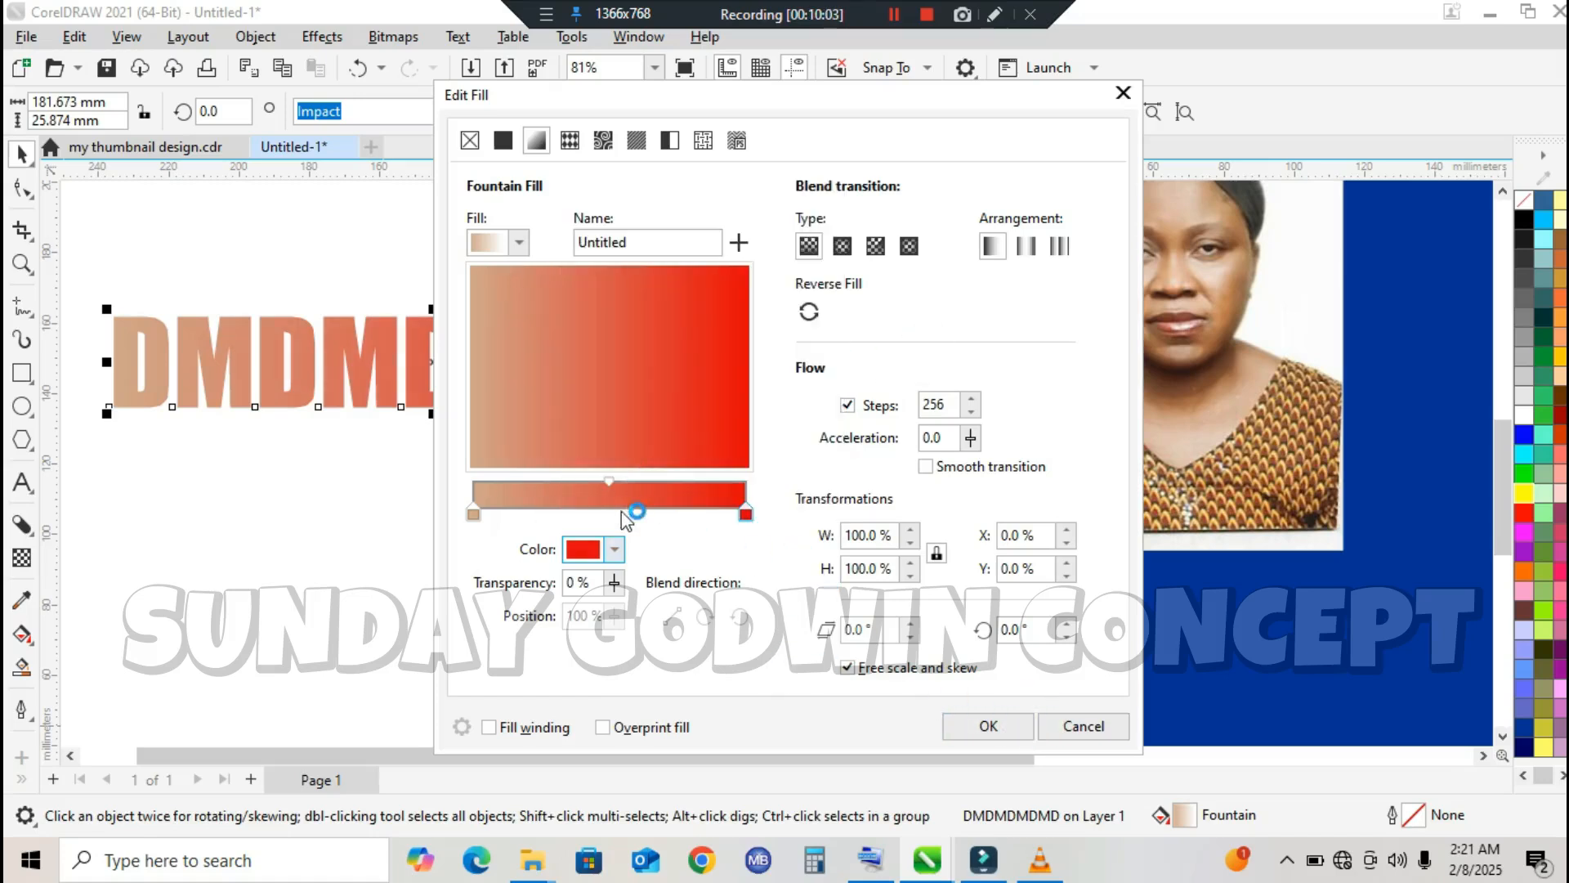
Step: Add five intermediate colour nodes along the tan-to-red gradient, the last at 83 %, and apply the fountain fill
double_click(619, 512)
double_click(563, 511)
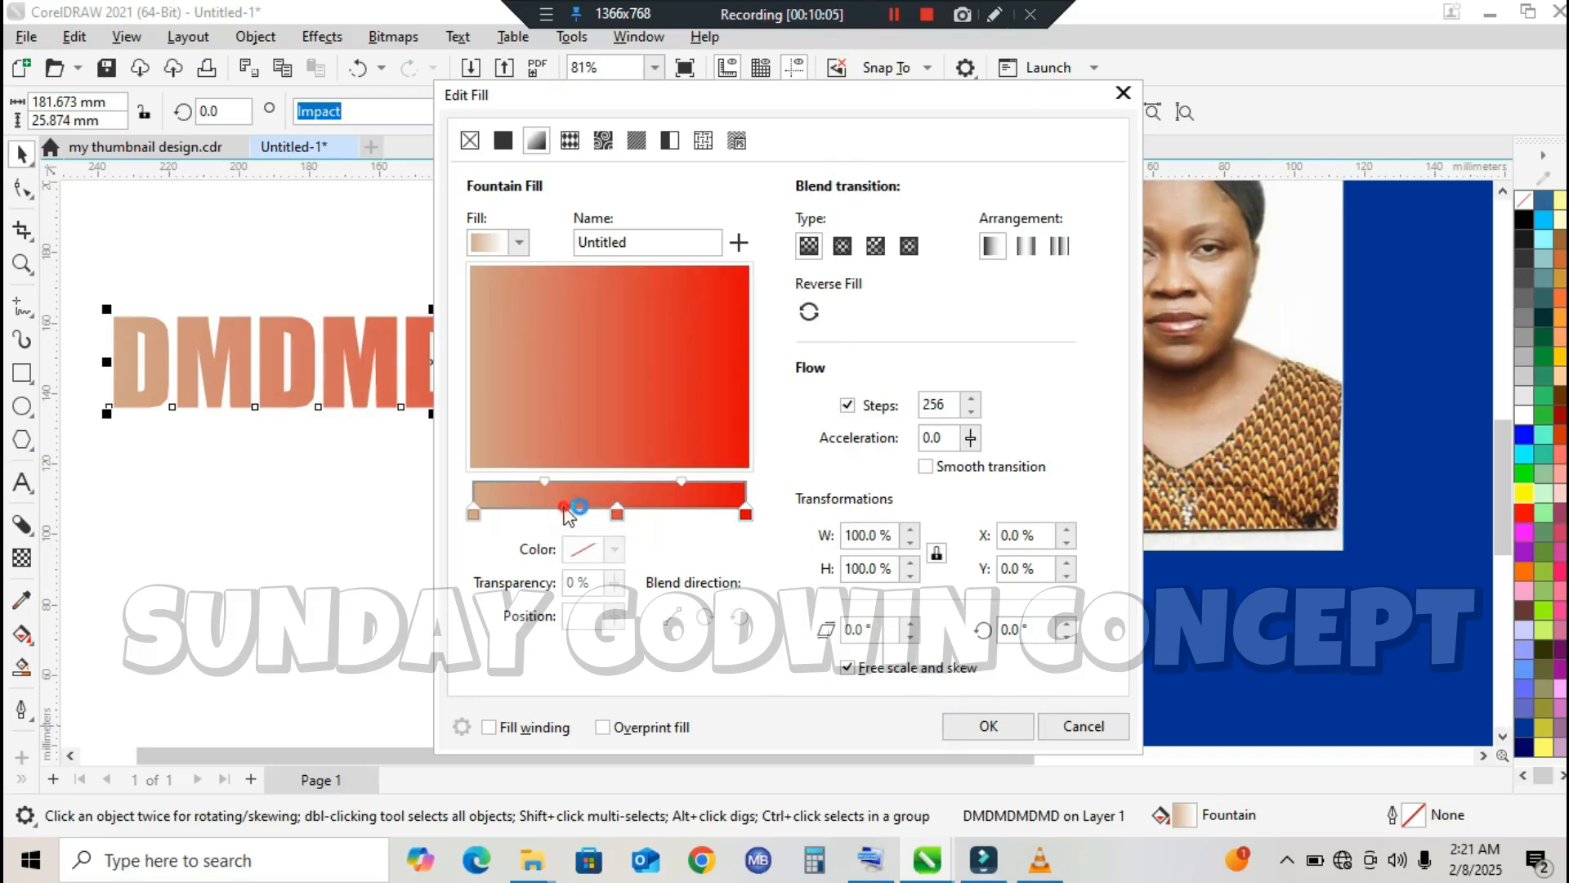
double_click(525, 512)
double_click(651, 513)
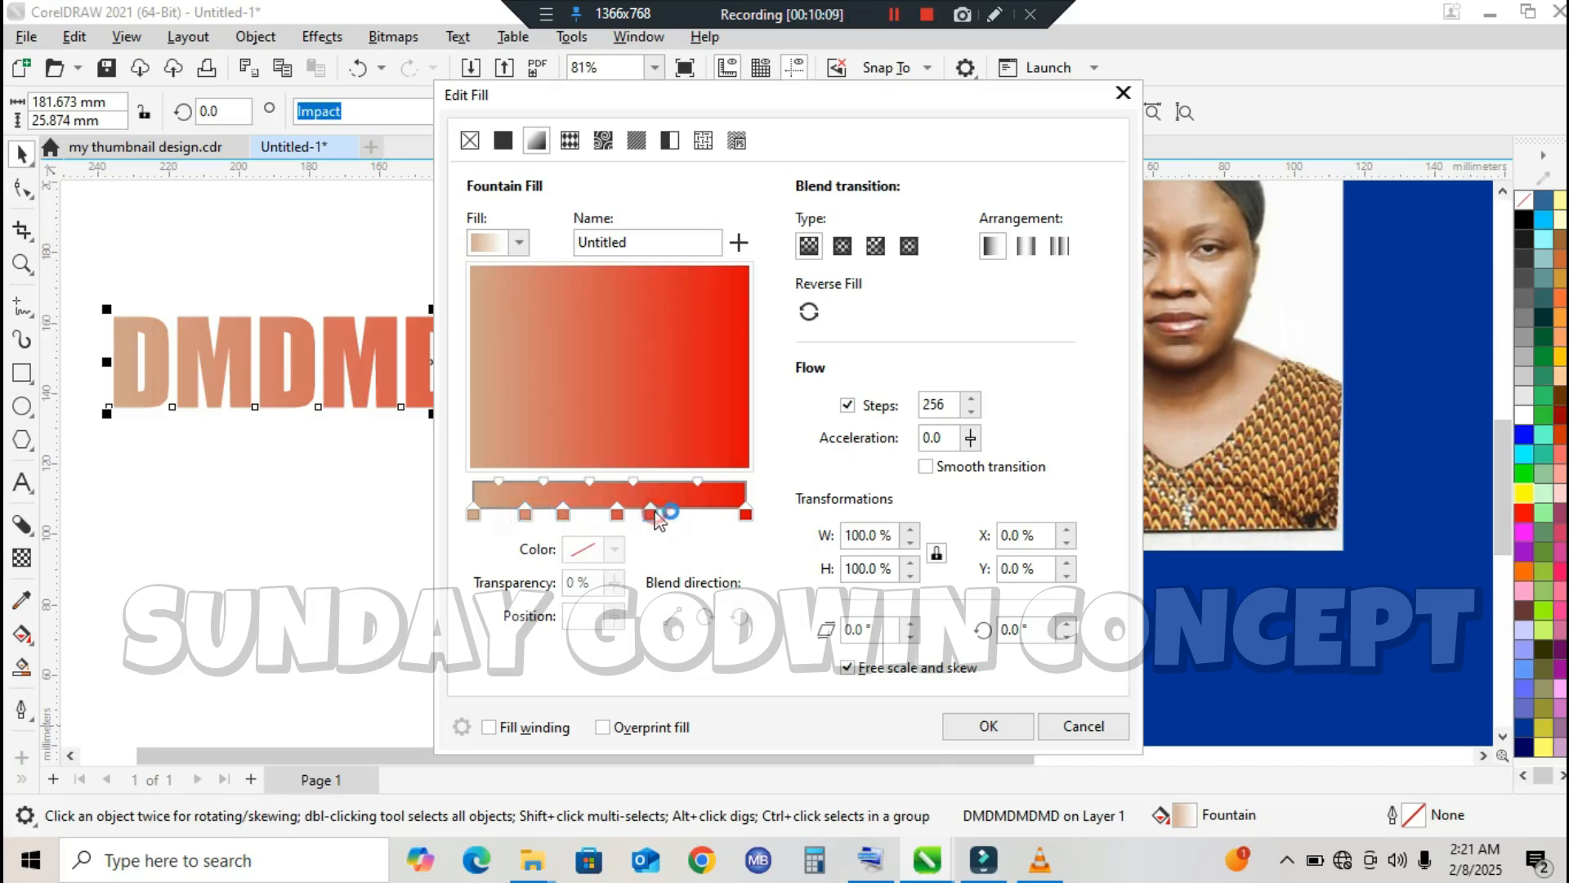
double_click(699, 512)
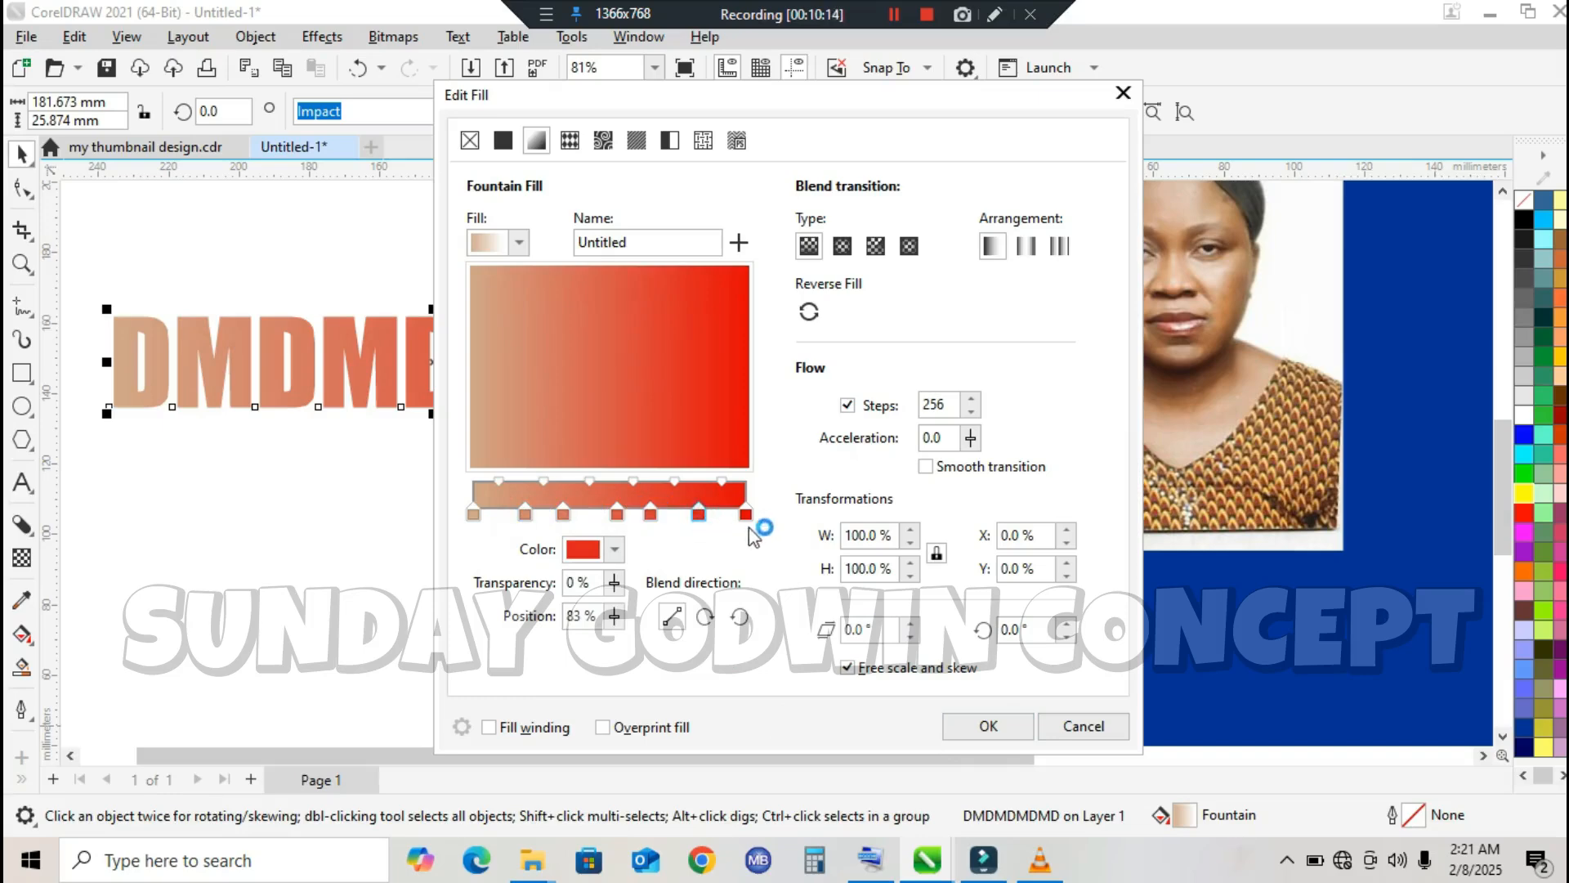
click(966, 729)
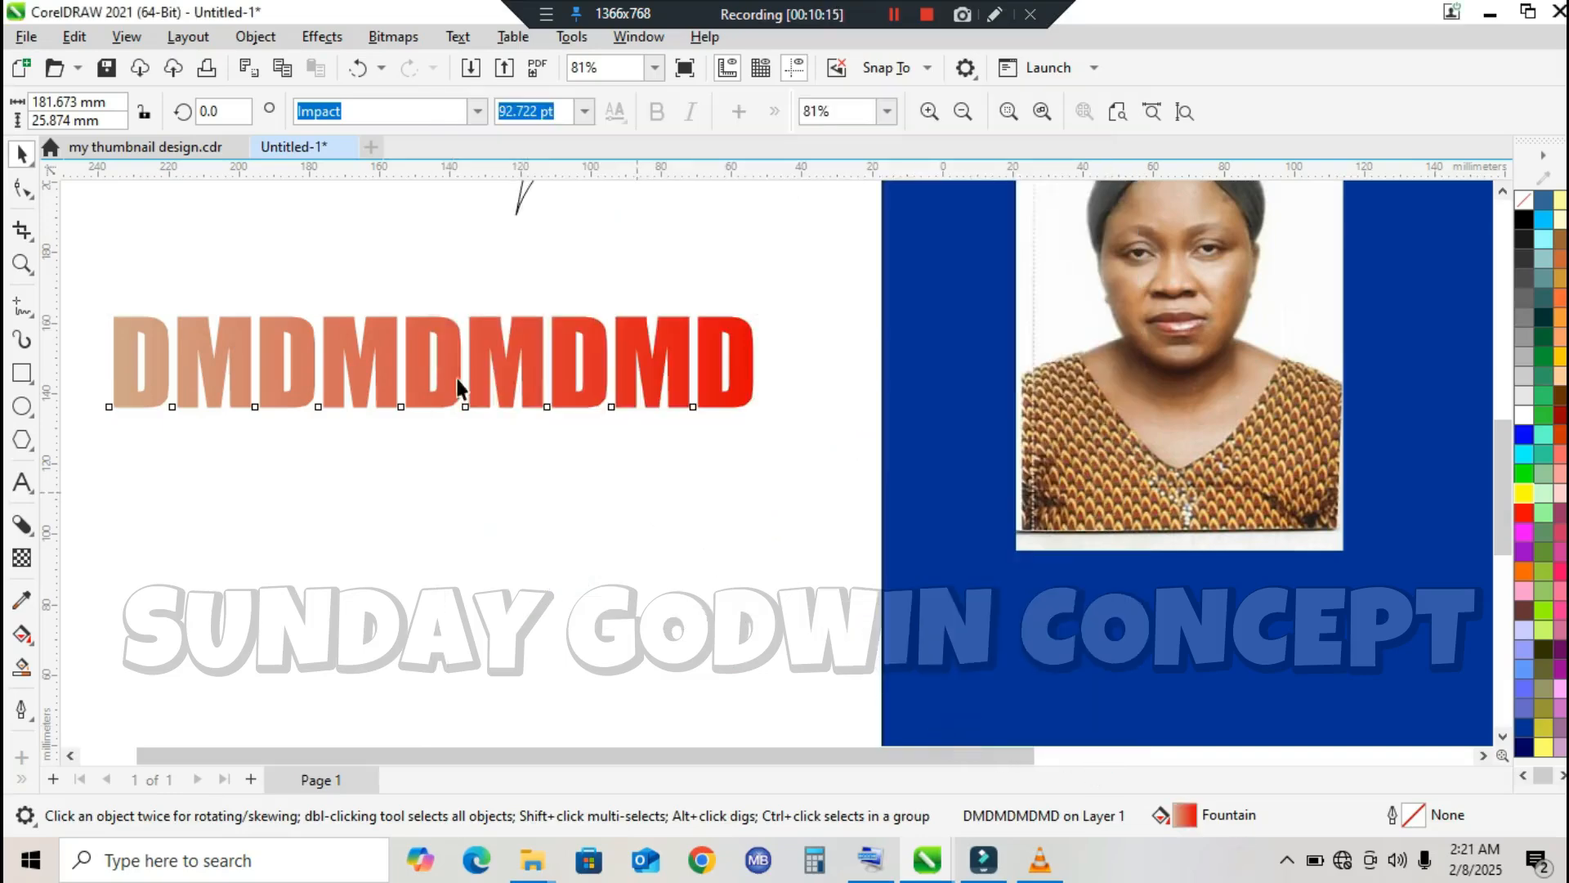
Step: With the Interactive Fill tool, recolour the text gradient's last intermediate node magenta and its middle node orange
click(21, 633)
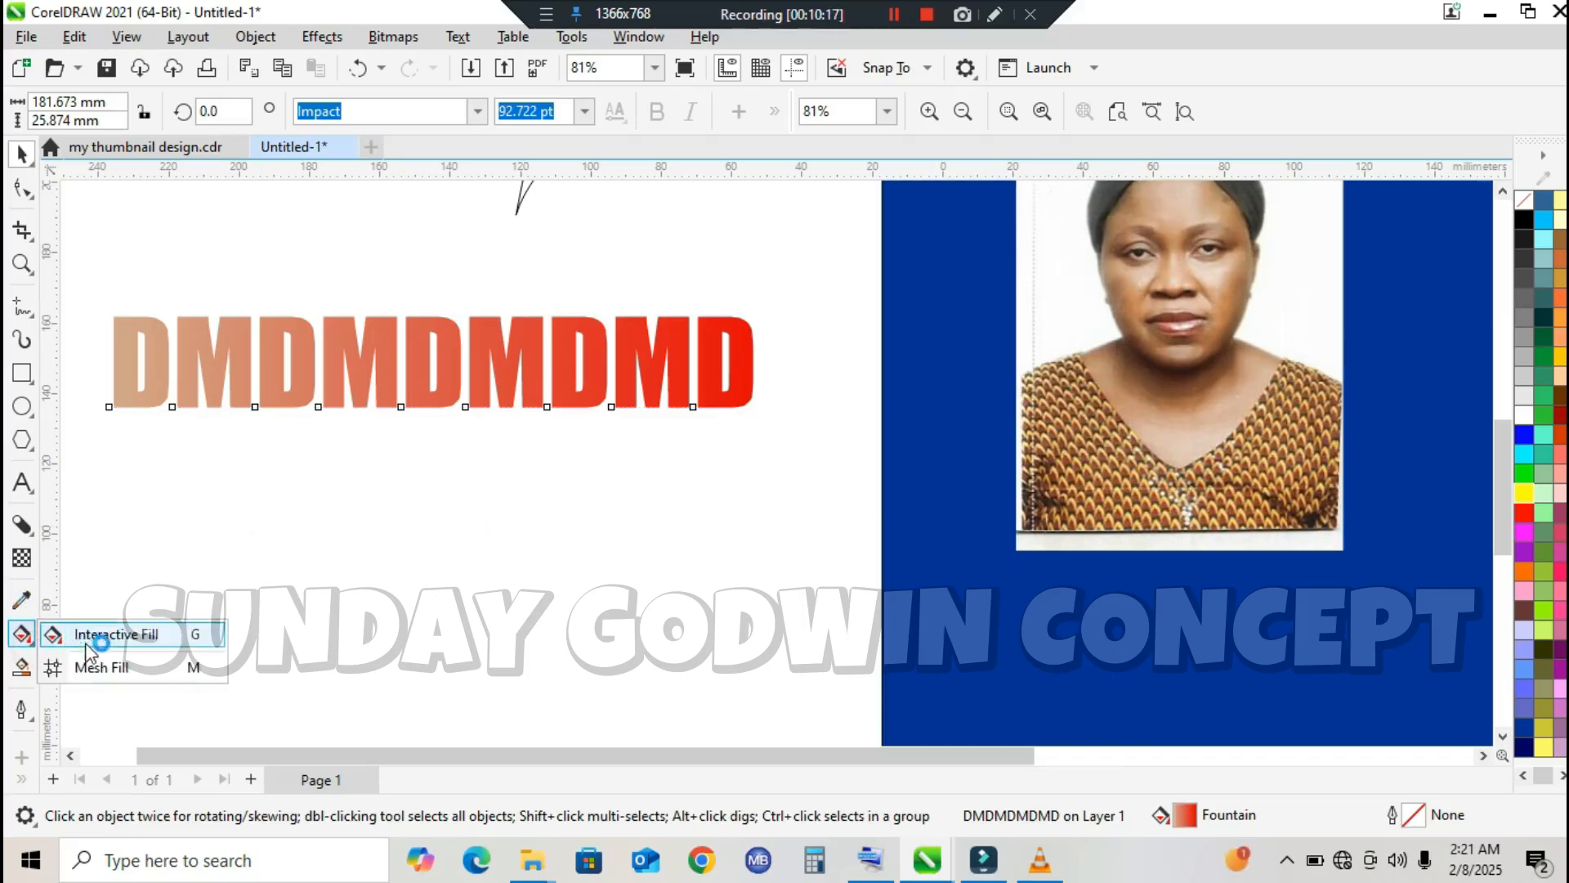
click(98, 638)
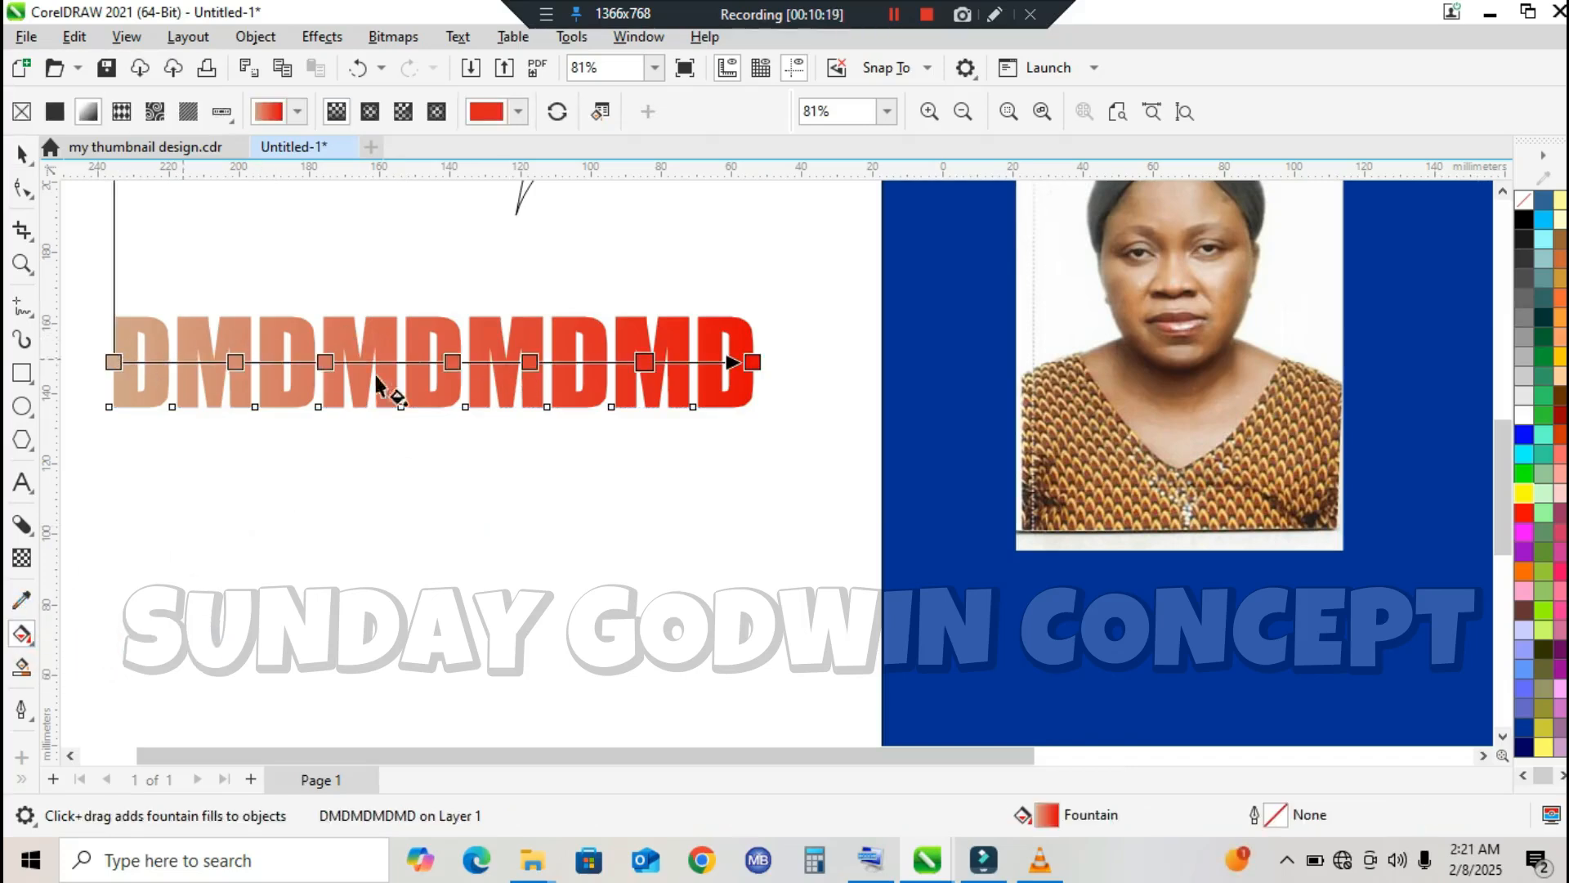
click(650, 363)
click(1524, 532)
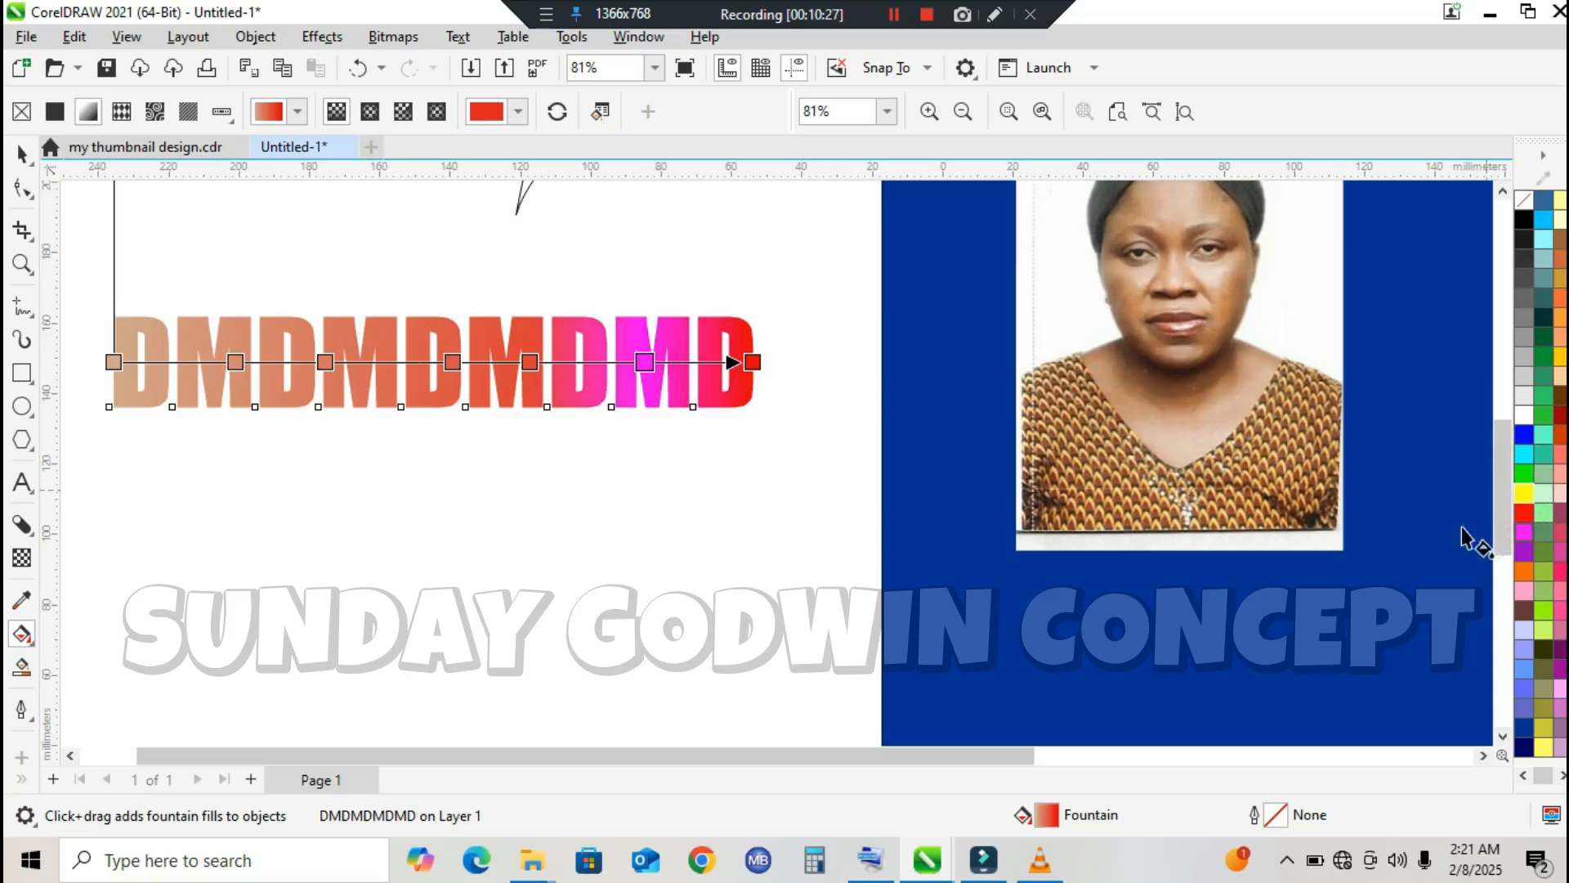
click(451, 362)
click(1525, 571)
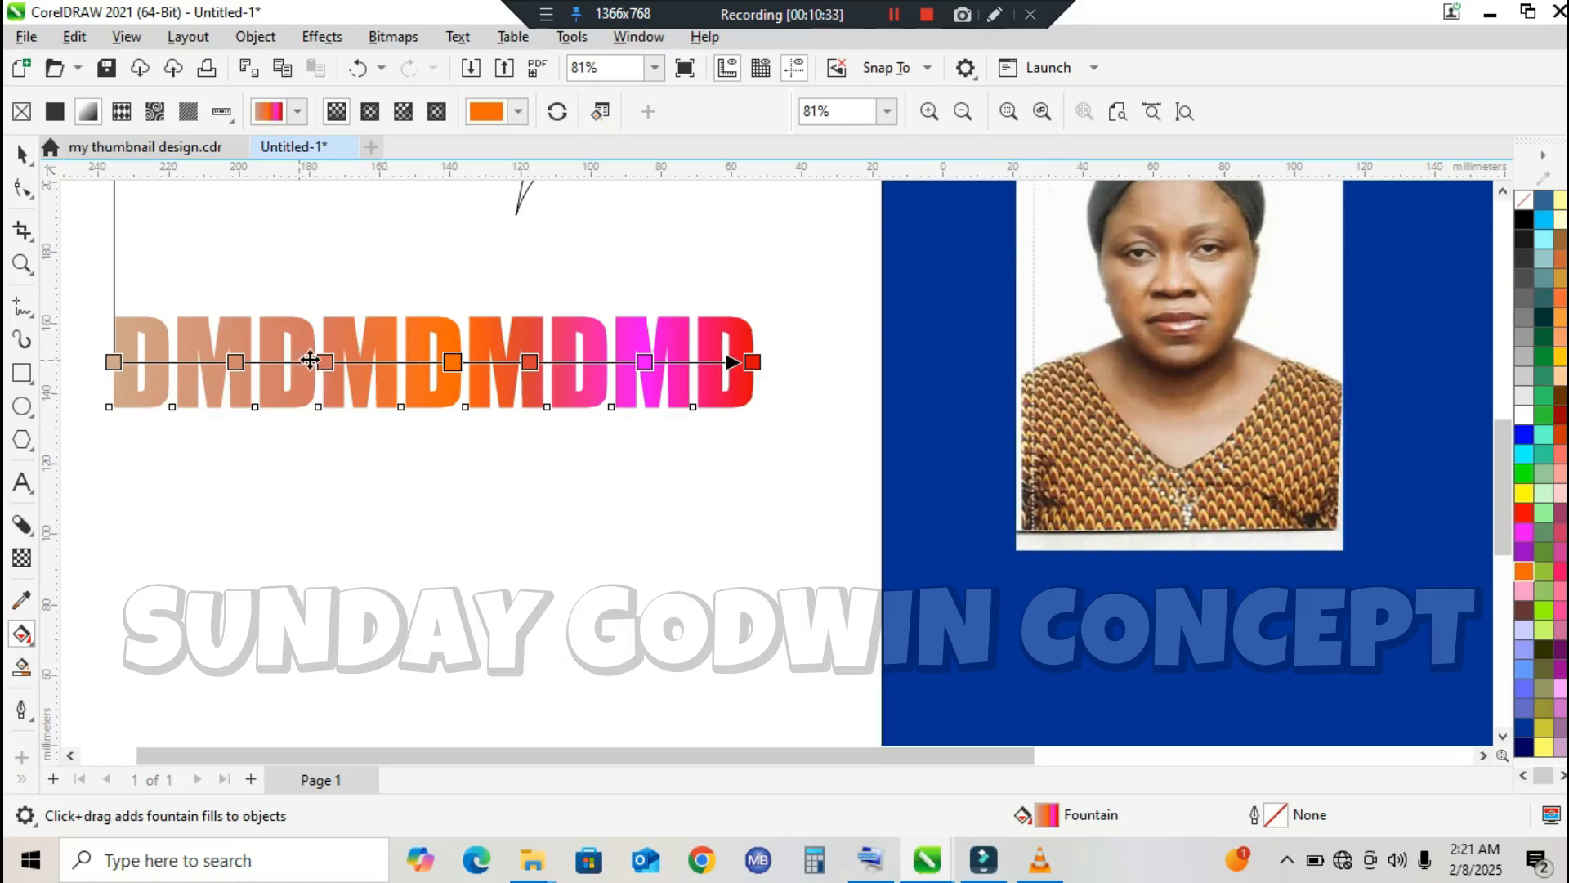
Step: Recolour the text gradient's first intermediate node red and its start node blue
click(234, 362)
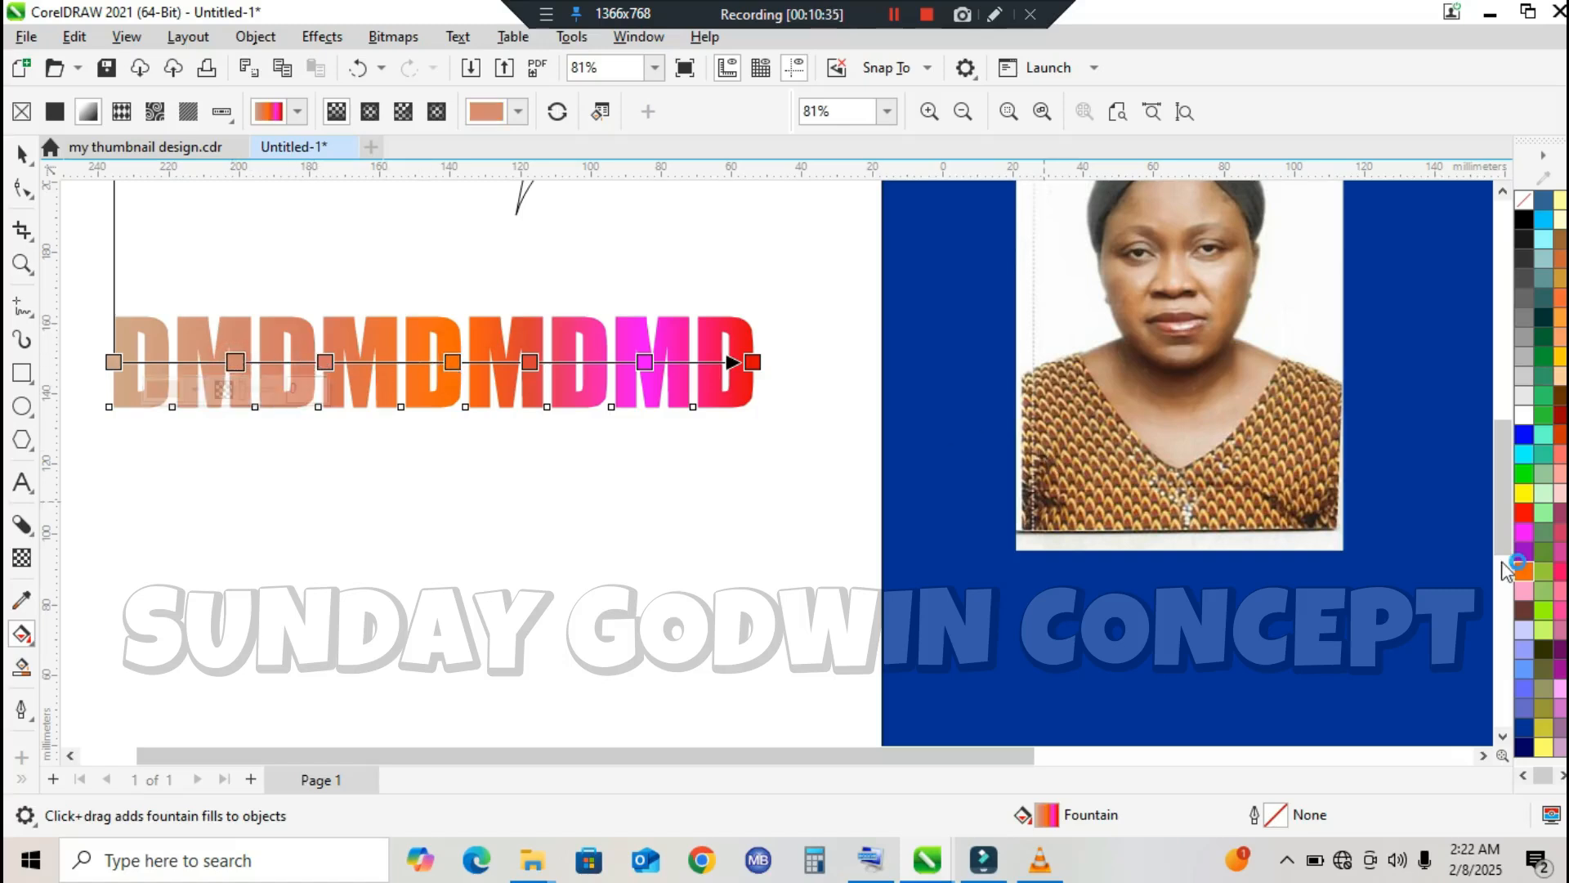
click(1525, 512)
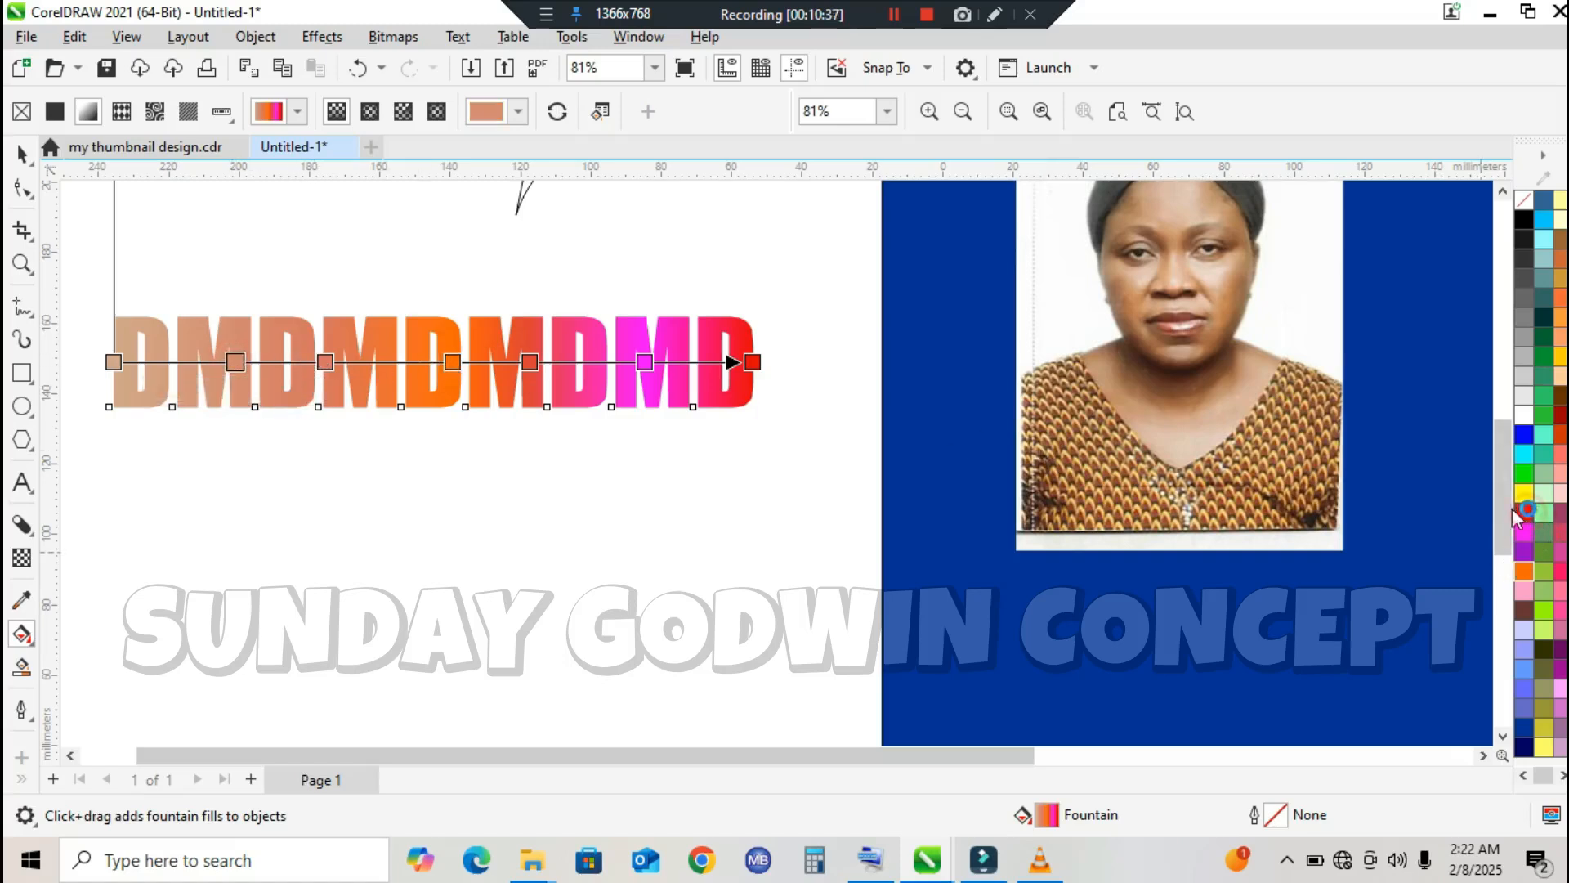
click(114, 361)
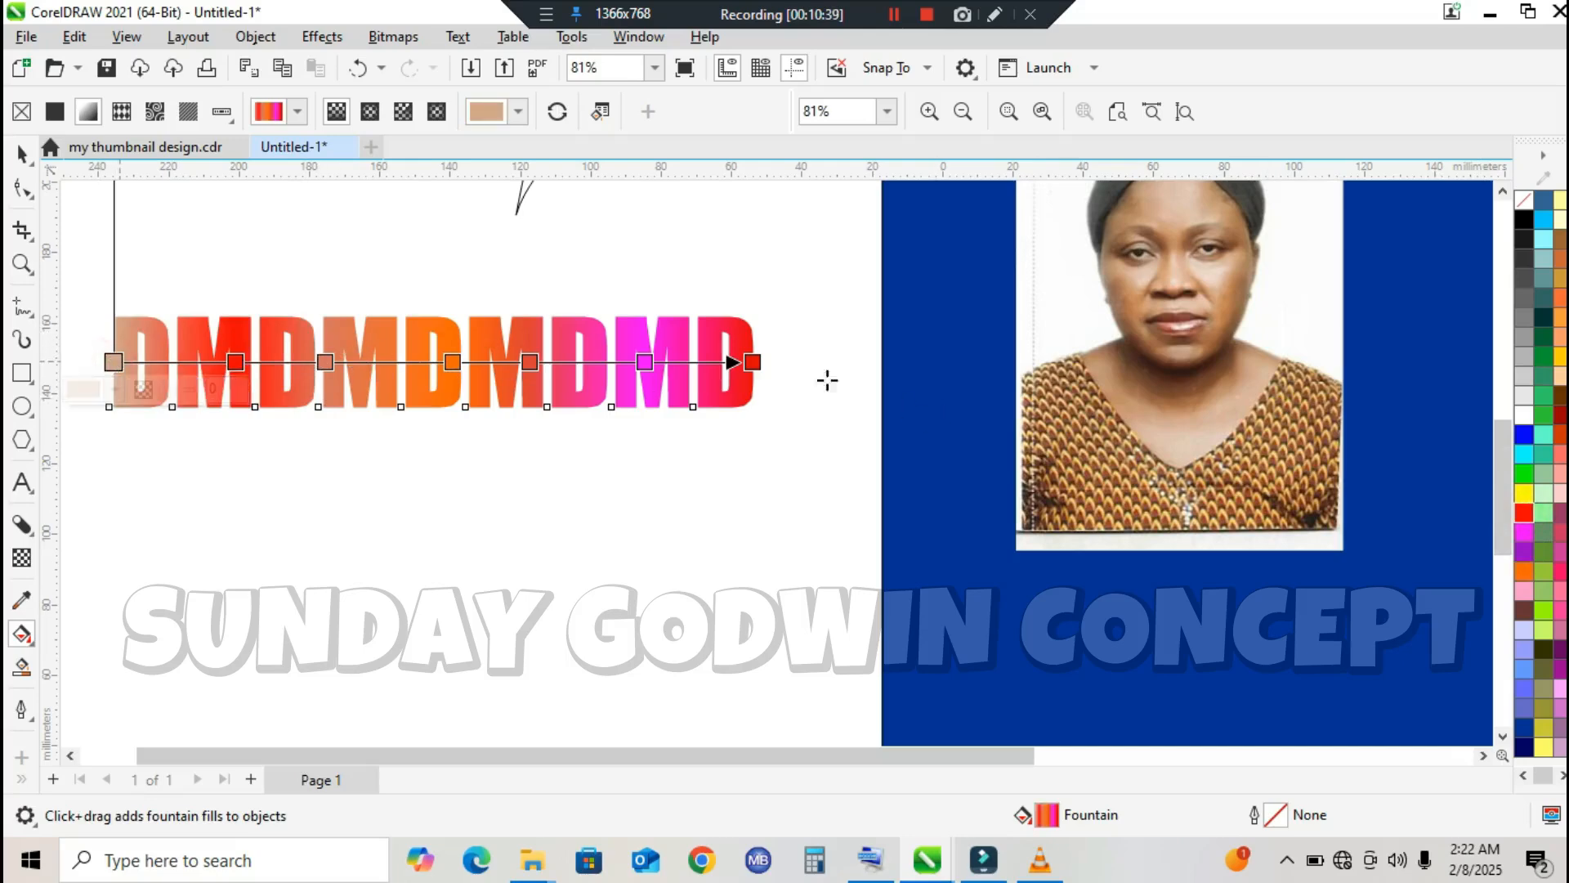
click(1525, 436)
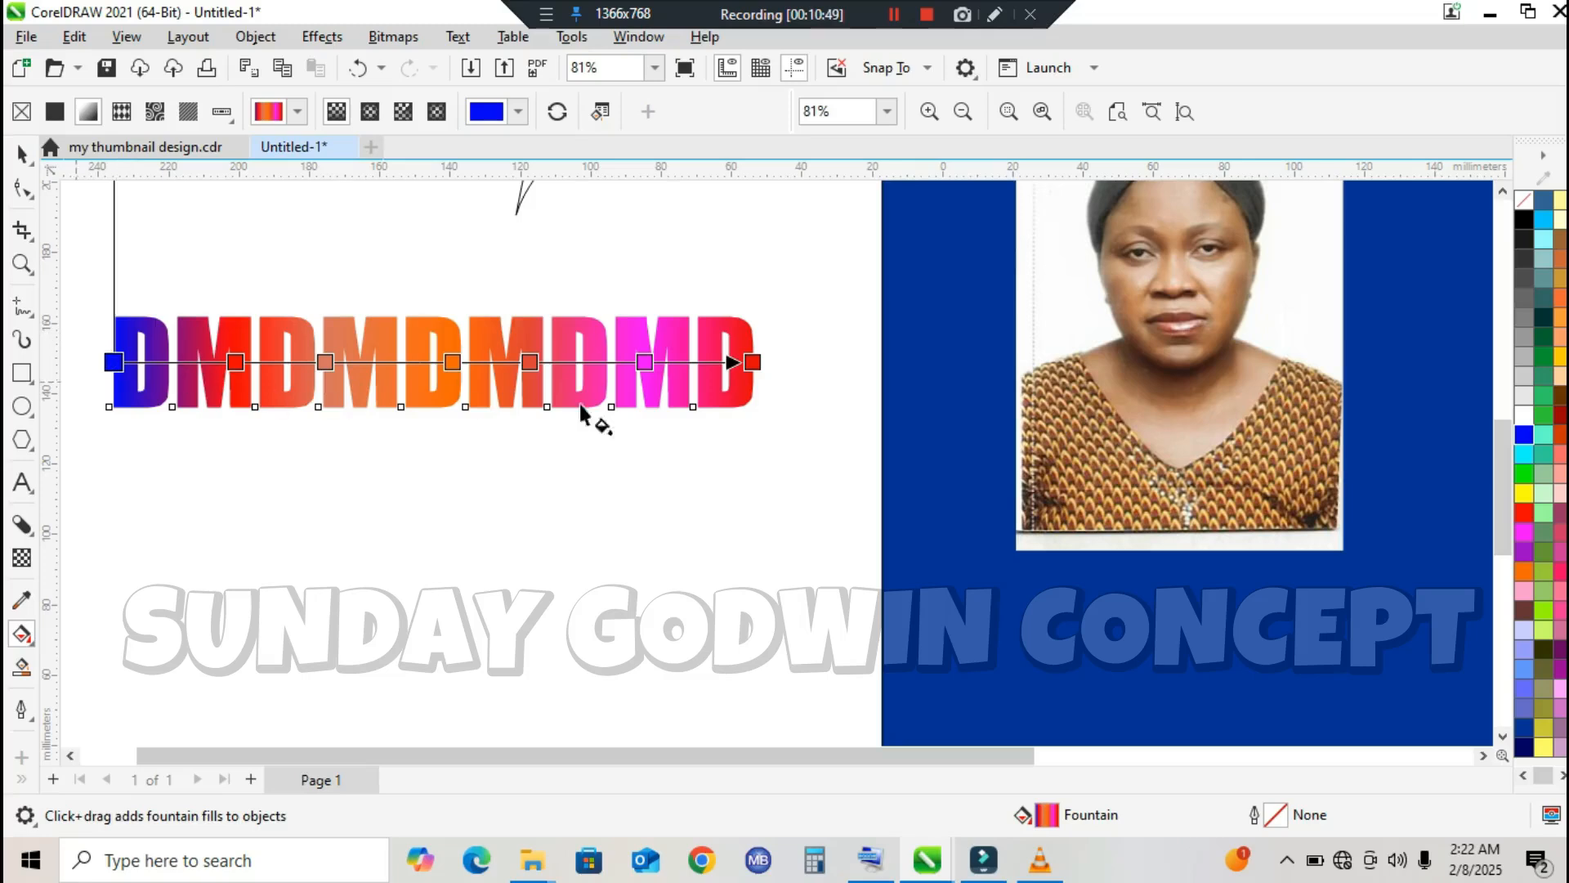
Step: Rotate the text gradient to vertical, with blue at the letters' base and the red end at the letters' top edge
drag(760, 360, 448, 271)
drag(112, 362, 449, 406)
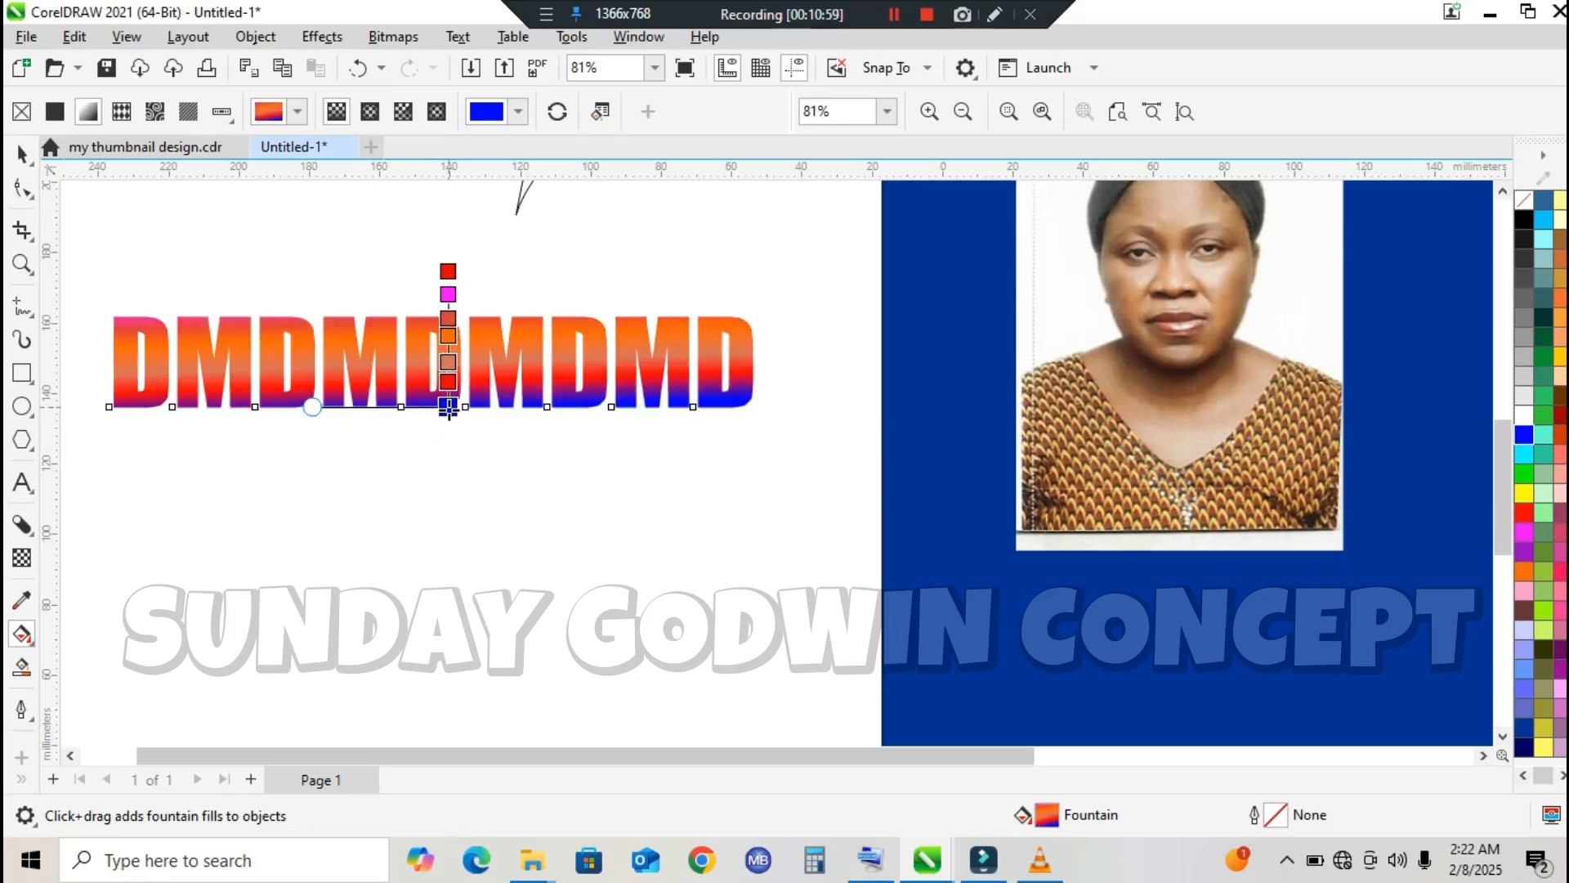
drag(448, 268, 447, 313)
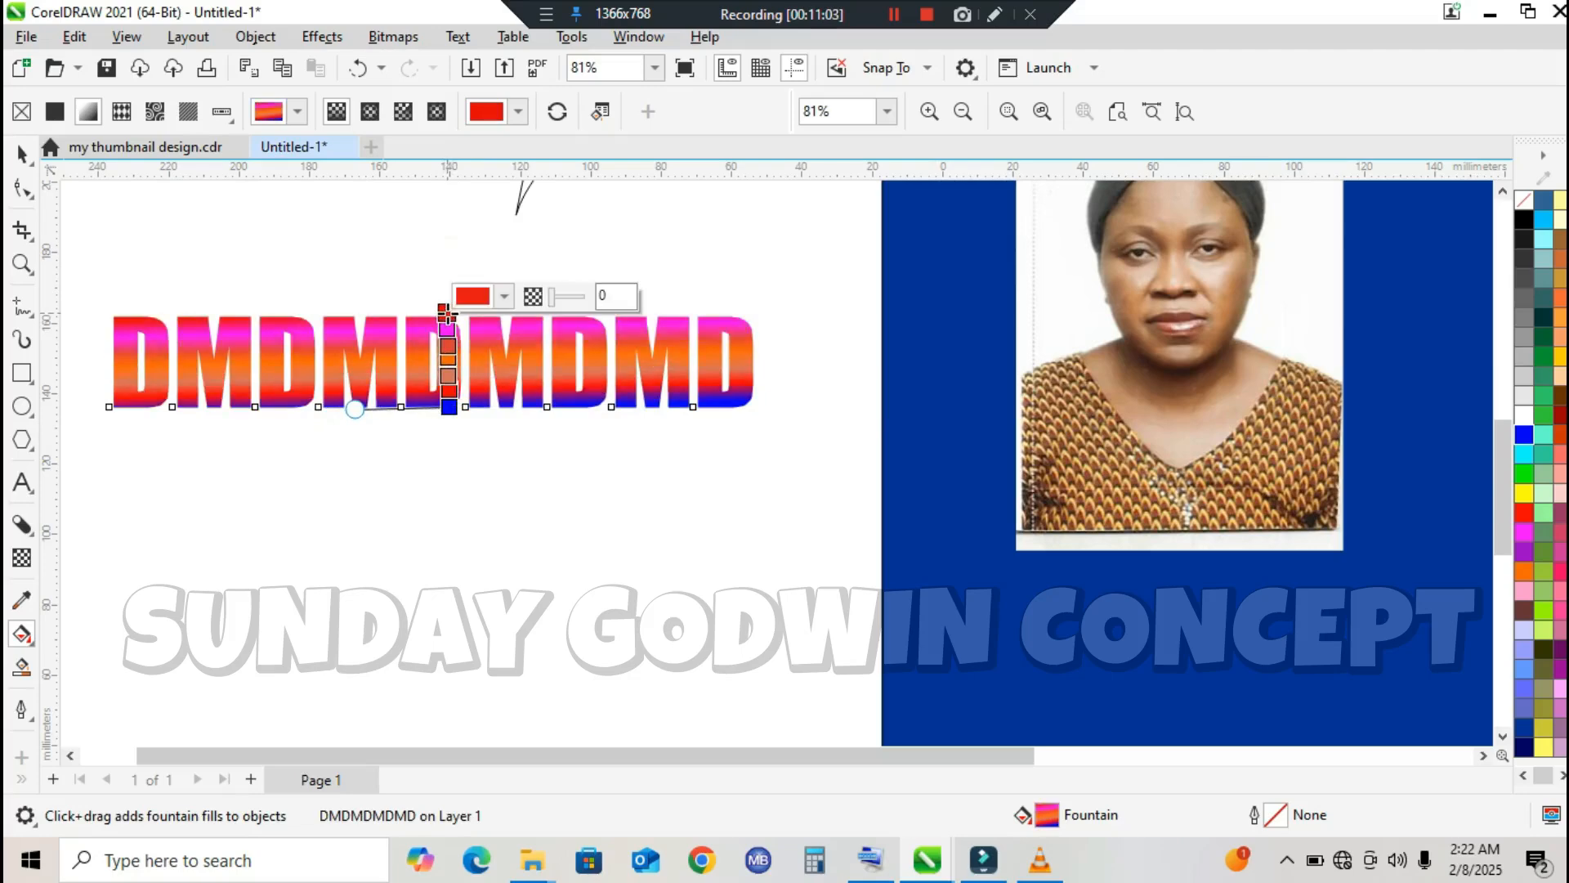
Step: Remove the magenta, orange and salmon intermediate nodes from the vertical text gradient
double_click(448, 333)
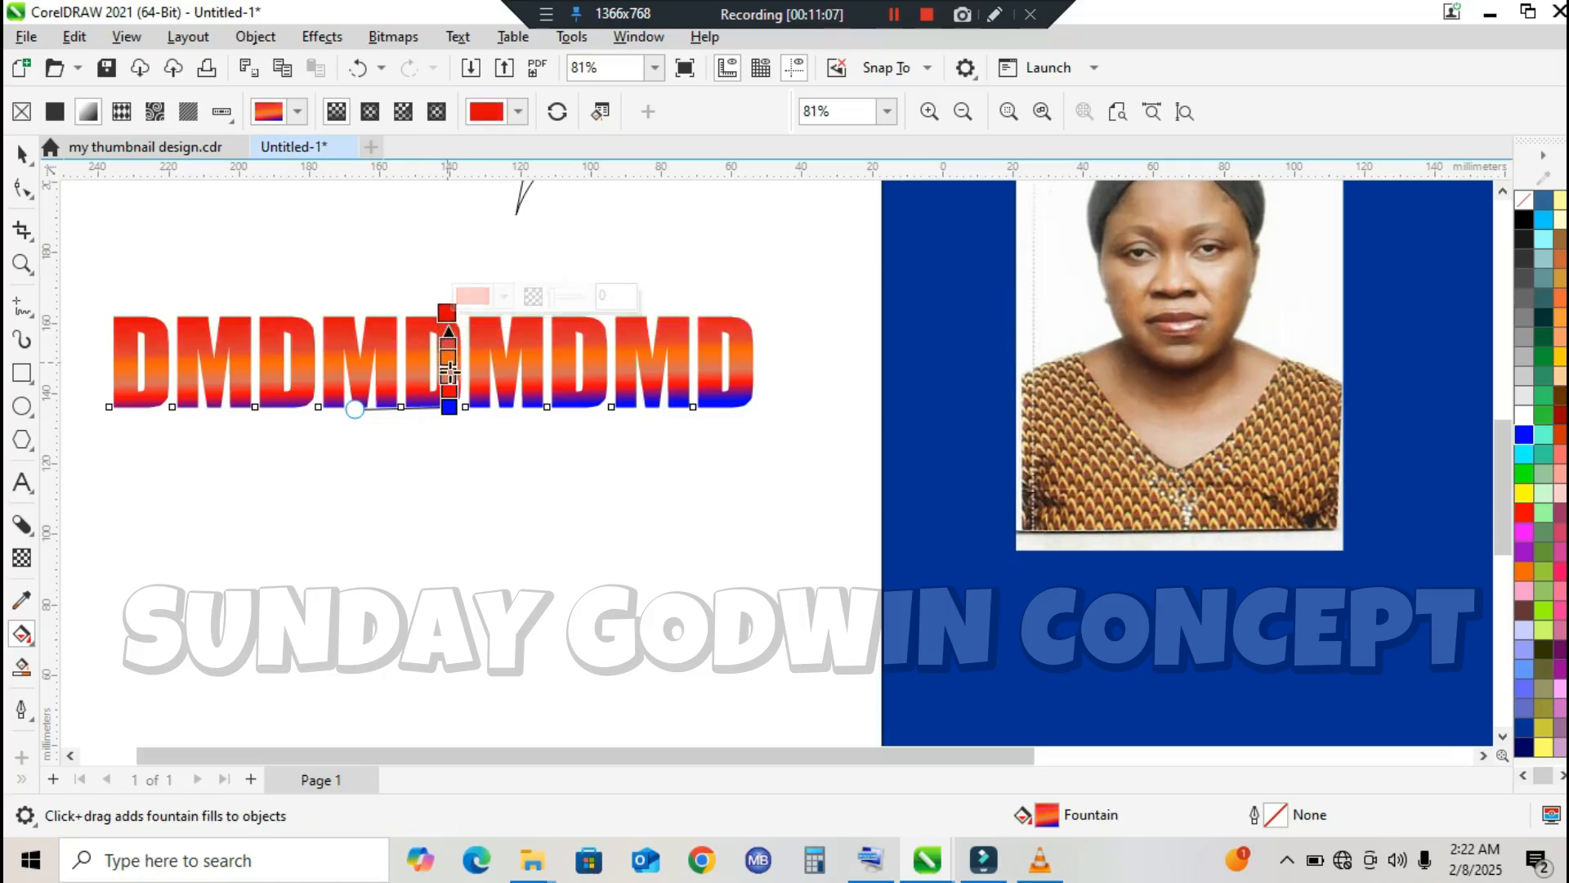
double_click(448, 357)
drag(450, 378, 453, 389)
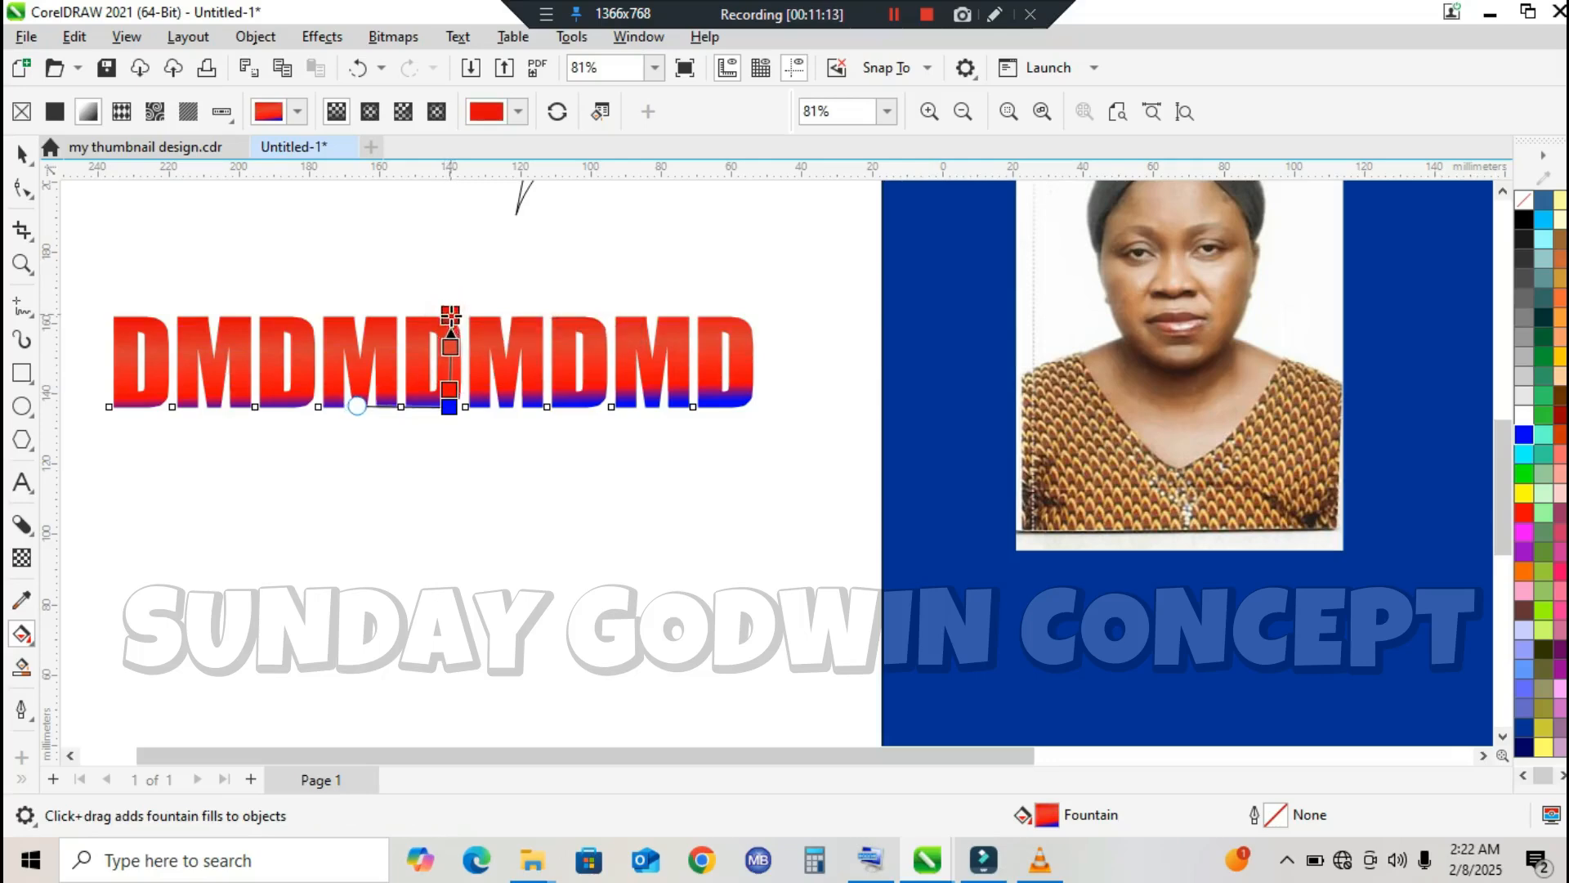
Step: Recolour the upper intermediate gradient node yellow, and reposition the nodes so the text blends from red through yellow to blue downwards
double_click(450, 346)
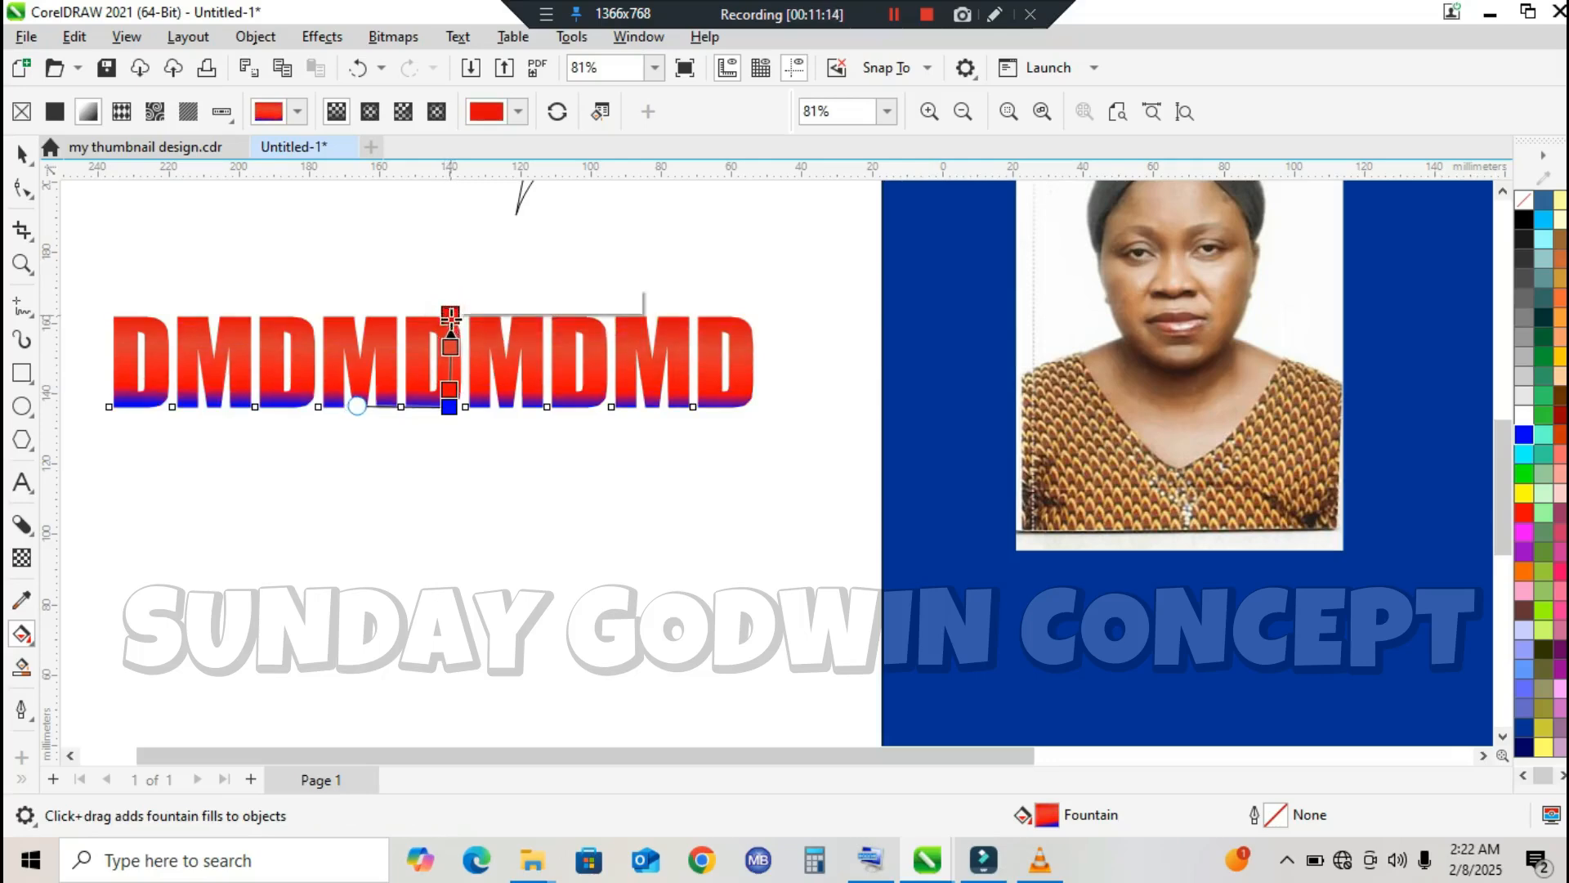
click(1524, 492)
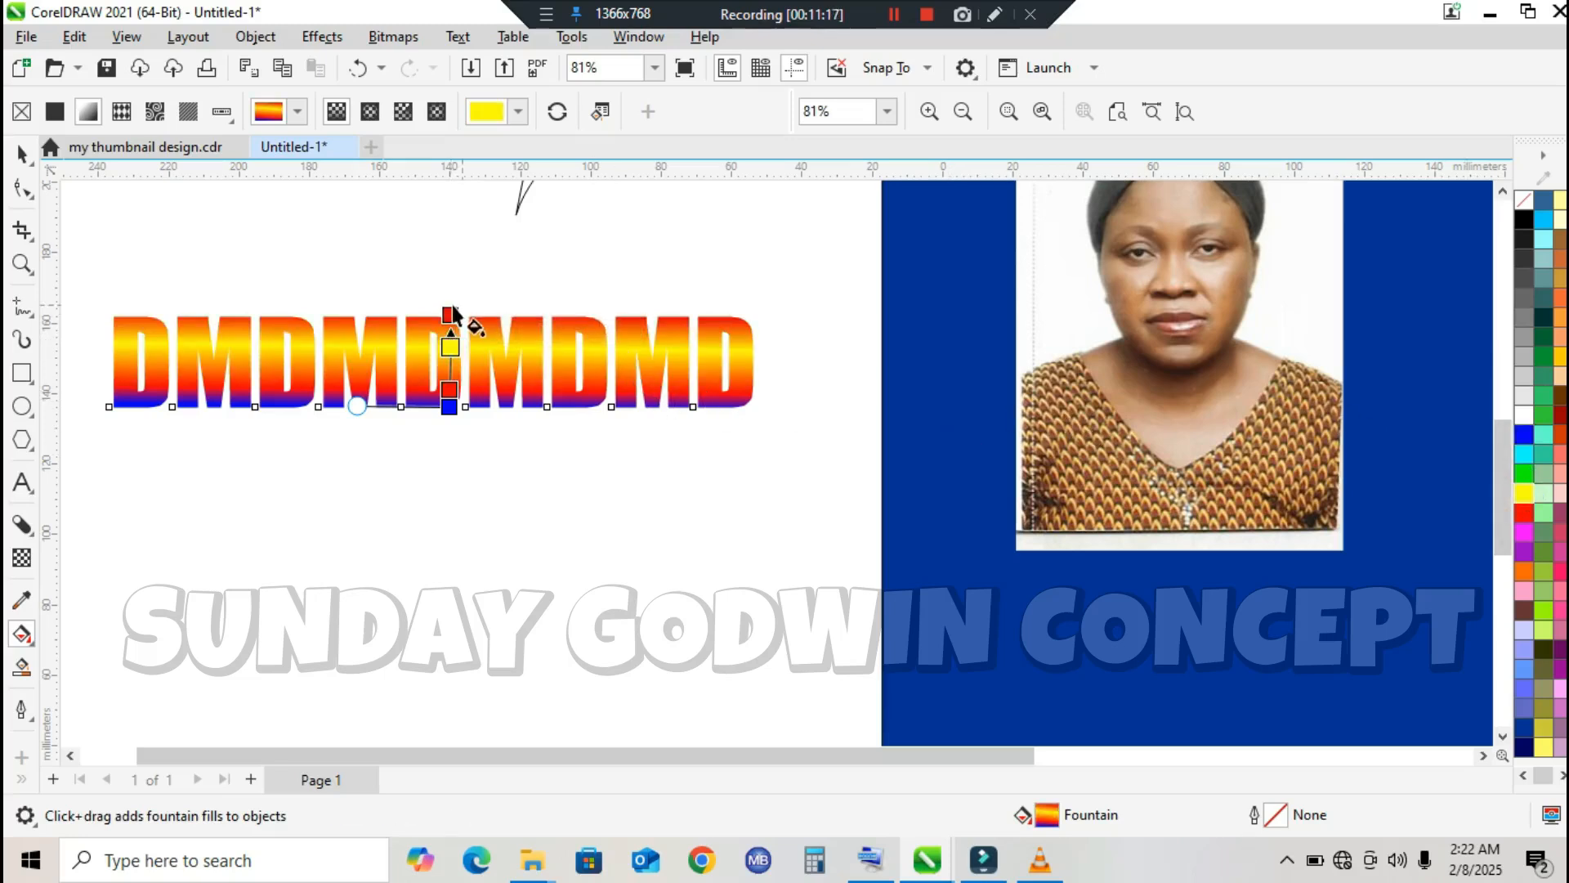
drag(449, 315, 448, 328)
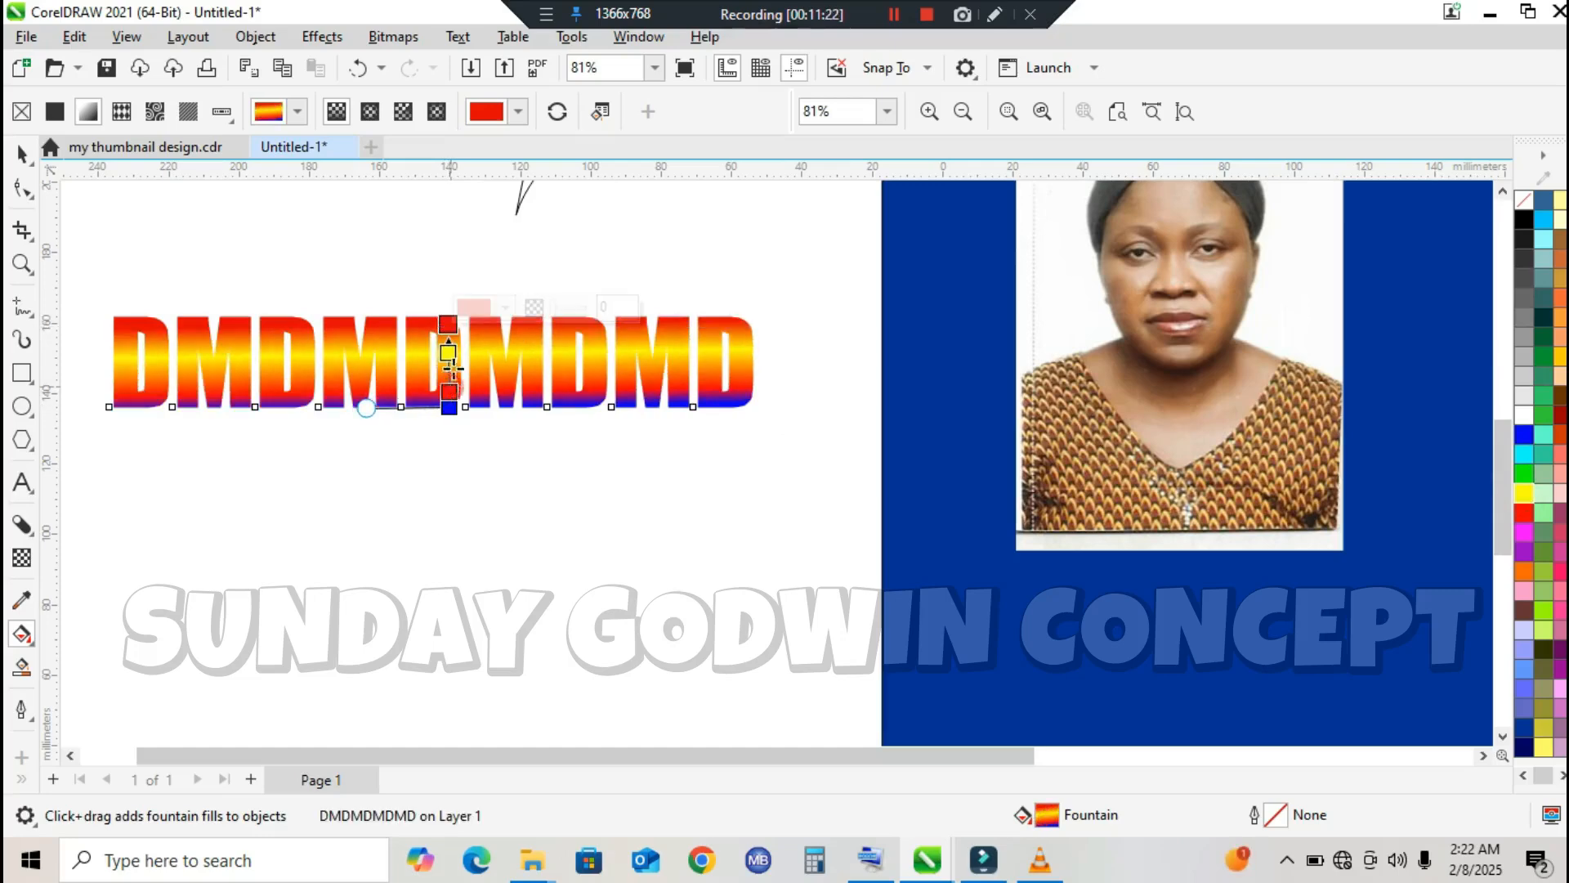
drag(450, 390, 450, 351)
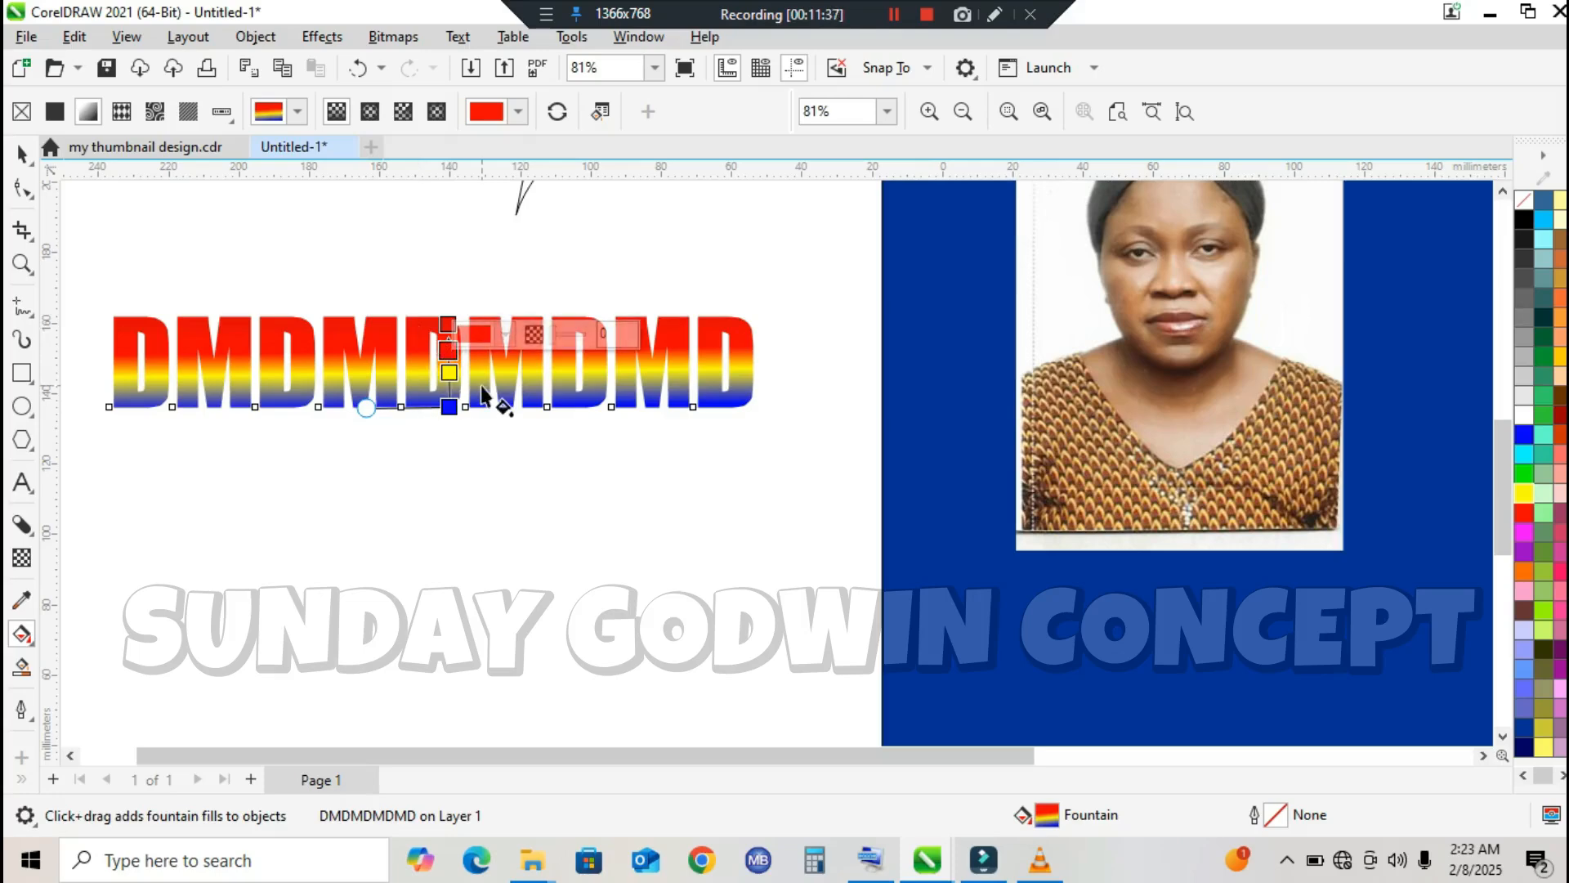
click(23, 156)
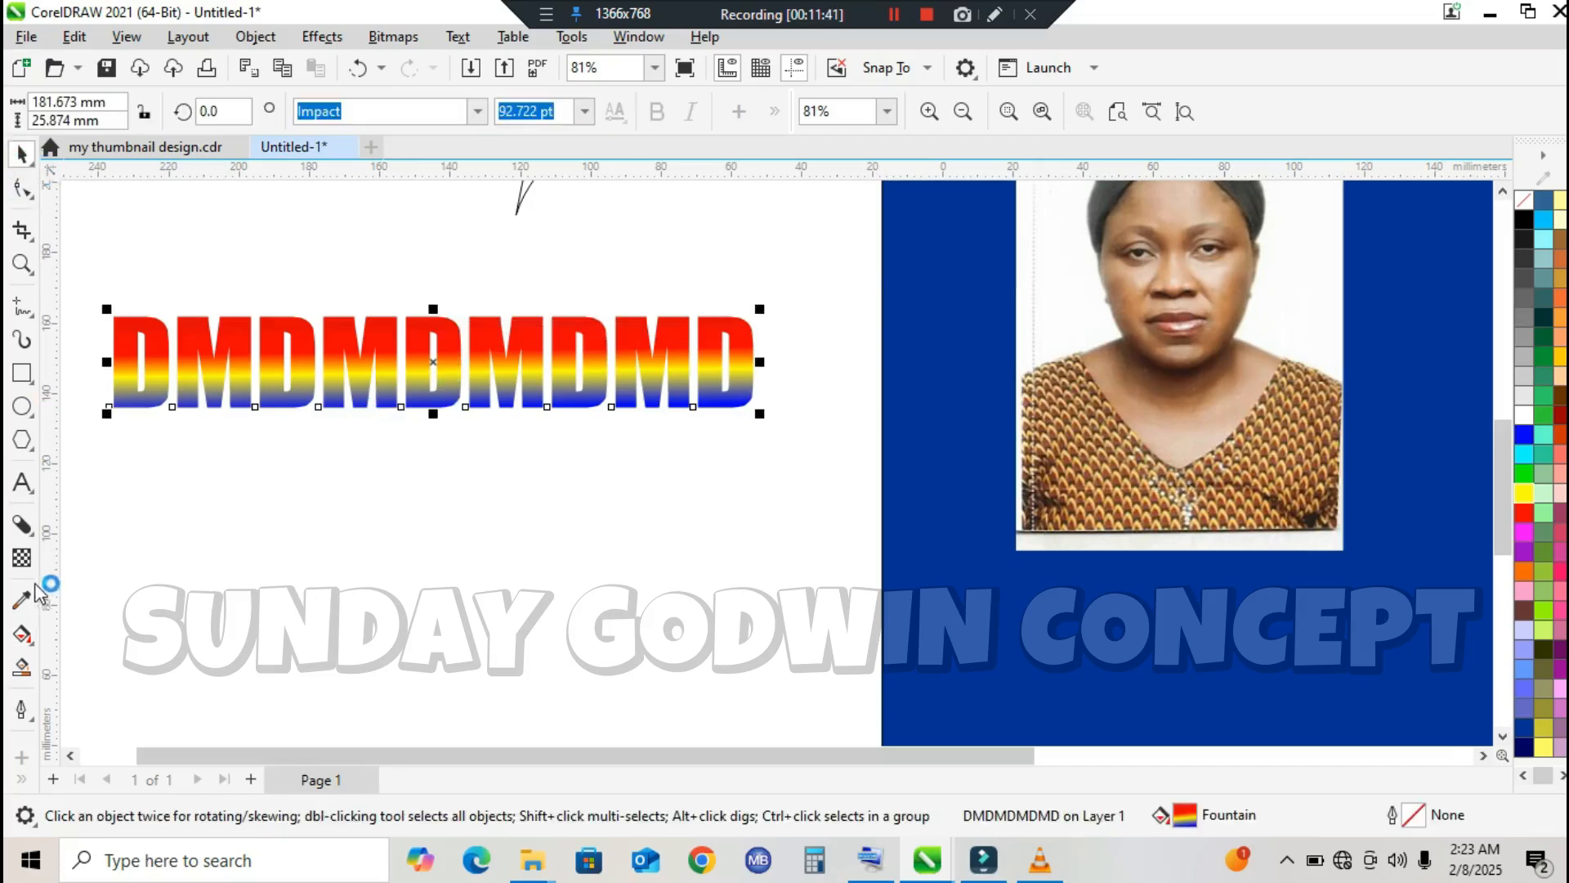
Step: Delete the portrait photo lying on the blue rectangle
click(25, 635)
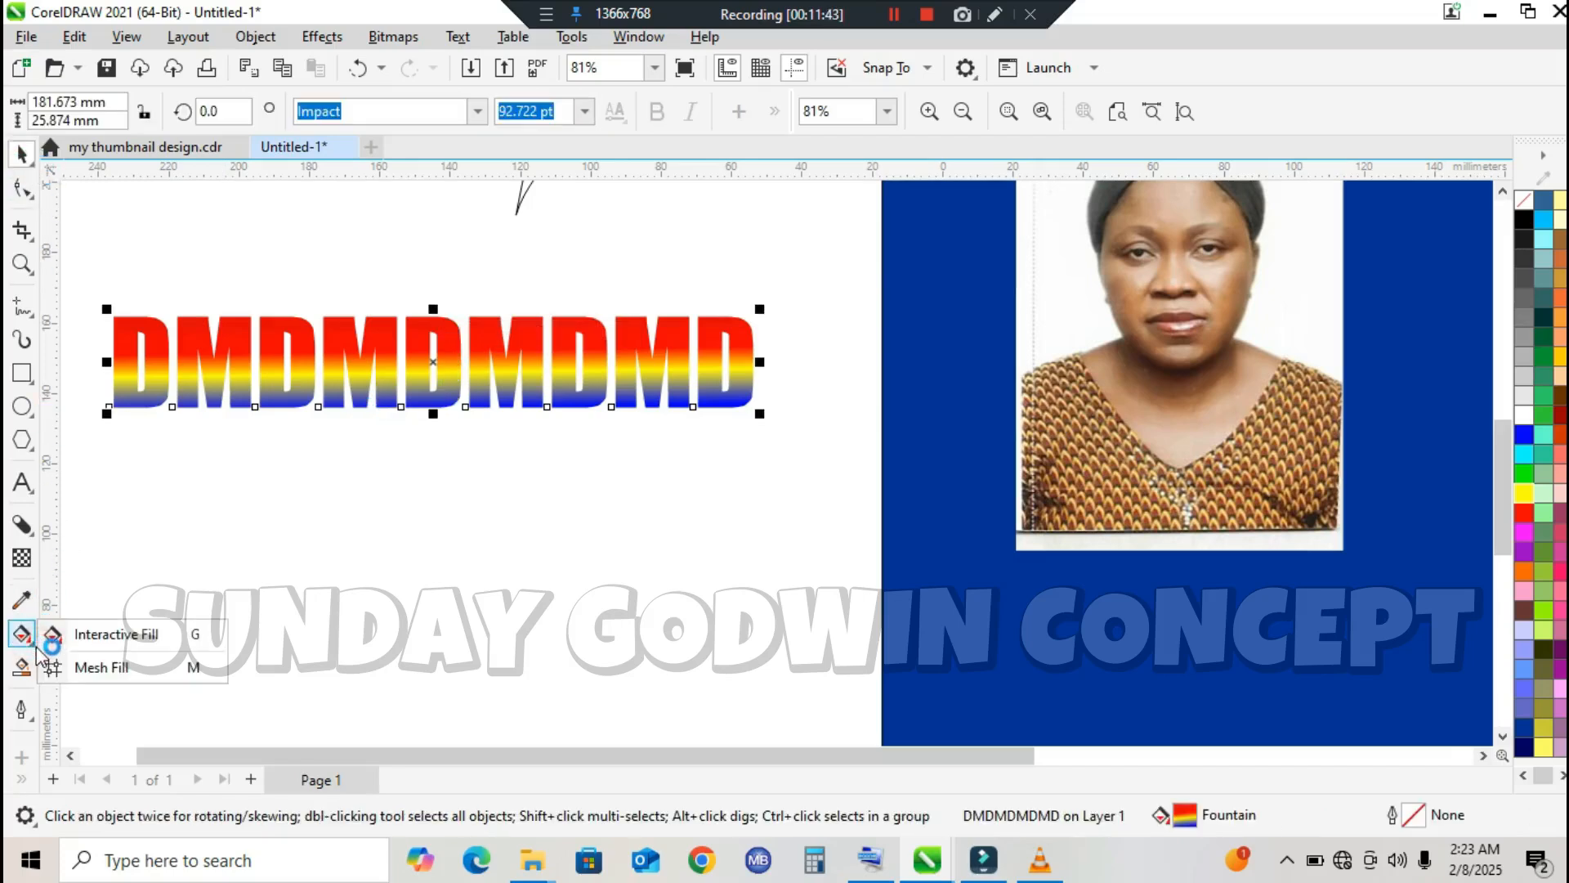
click(23, 154)
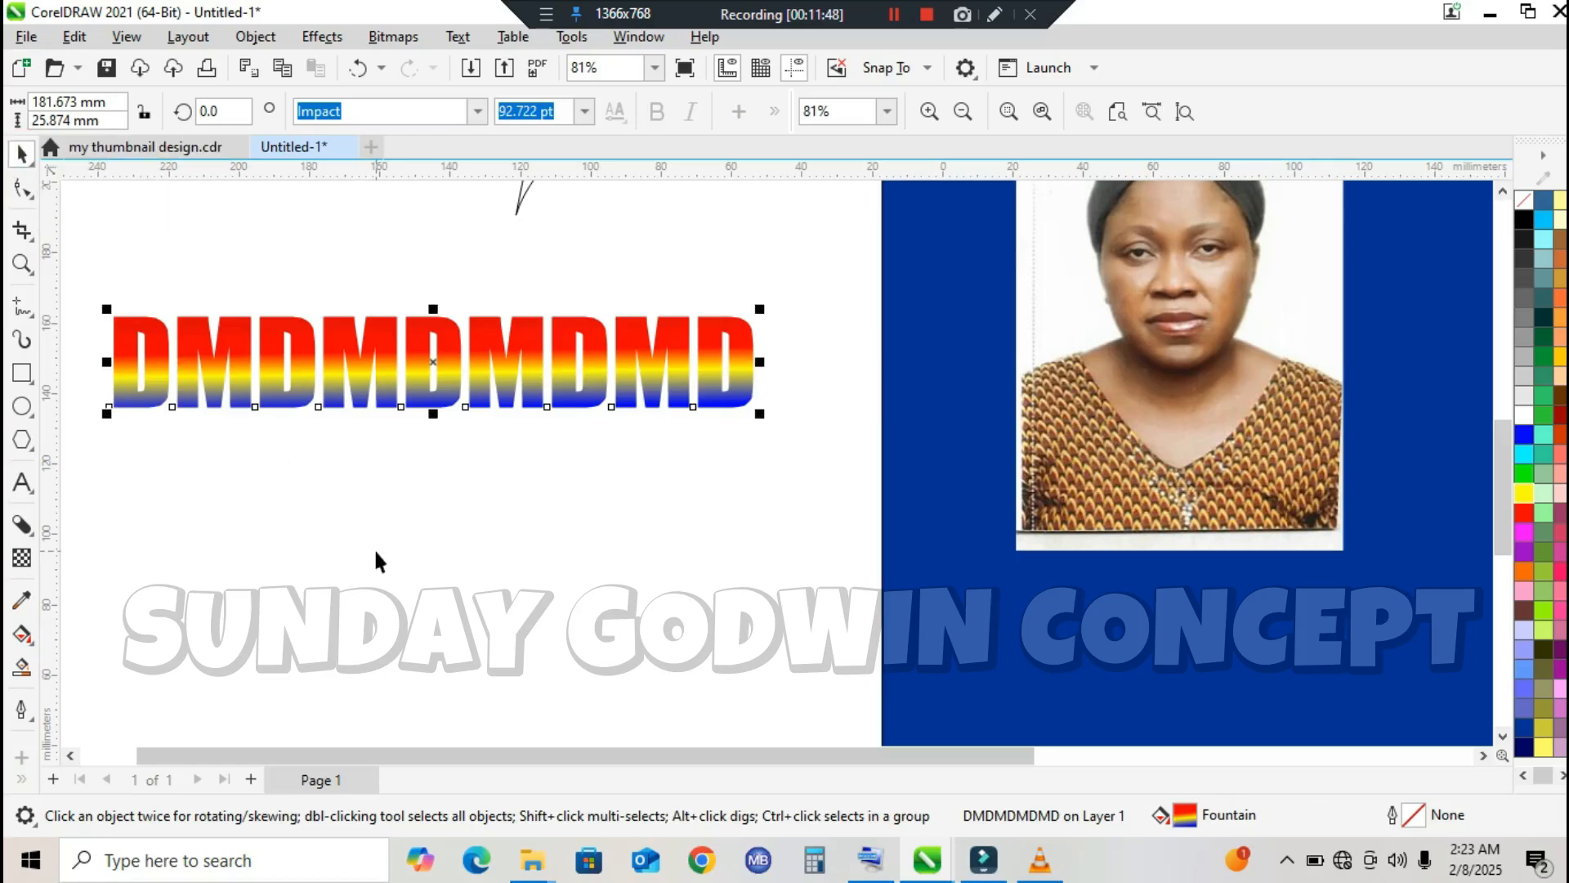
scroll(375, 548, down, 2)
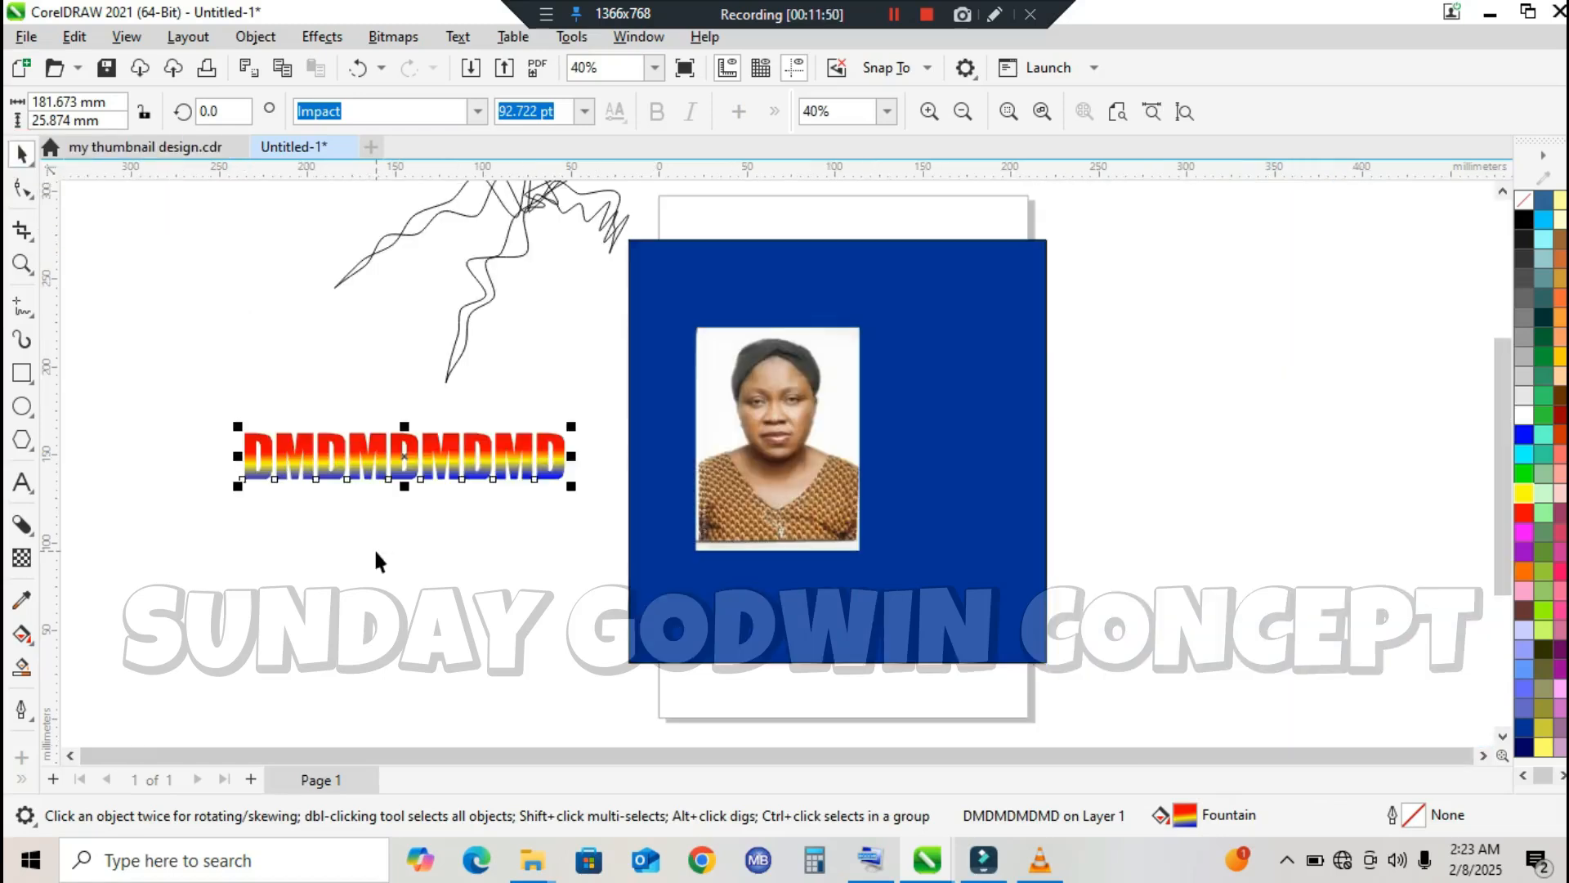
click(994, 438)
click(785, 419)
key(Delete)
Step: Apply a Mesh Fill with a 50 by 50 grid to the blue rectangle
click(786, 429)
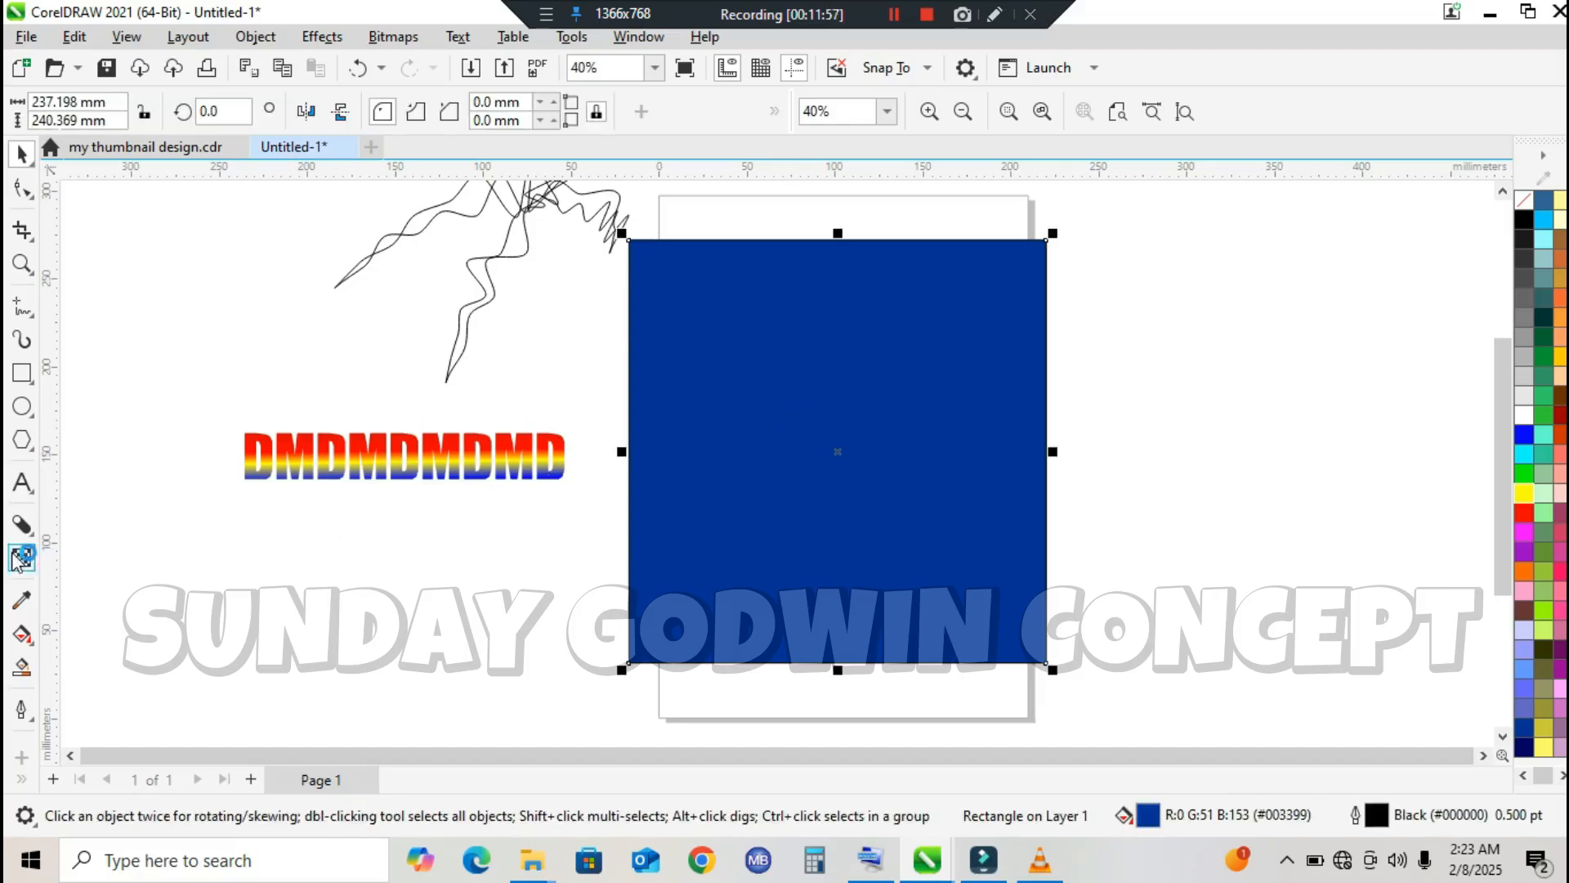
click(31, 643)
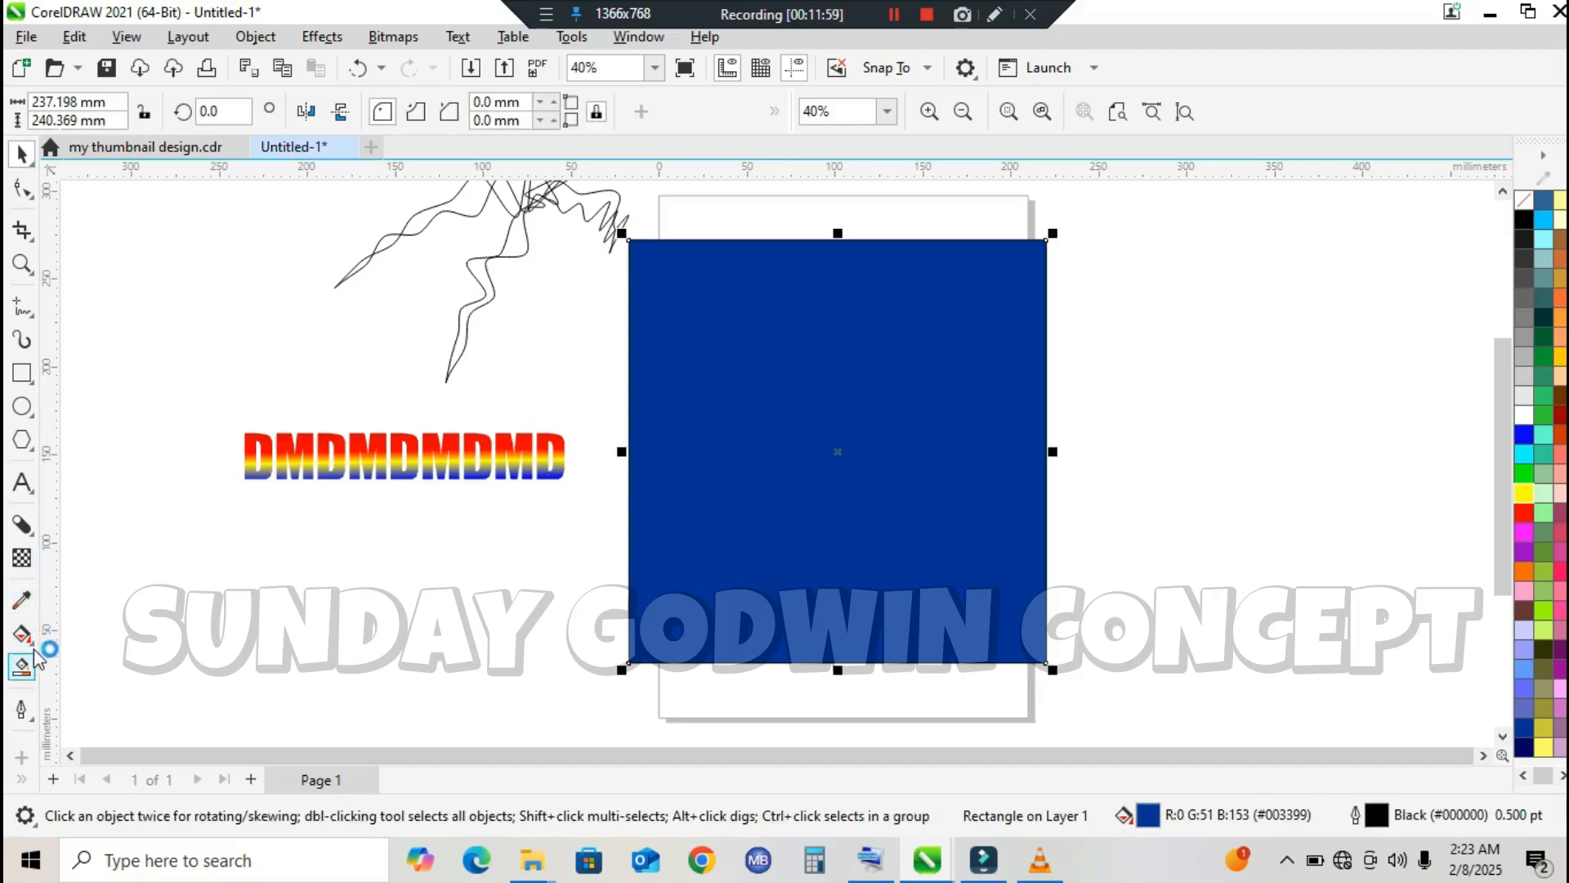
click(31, 647)
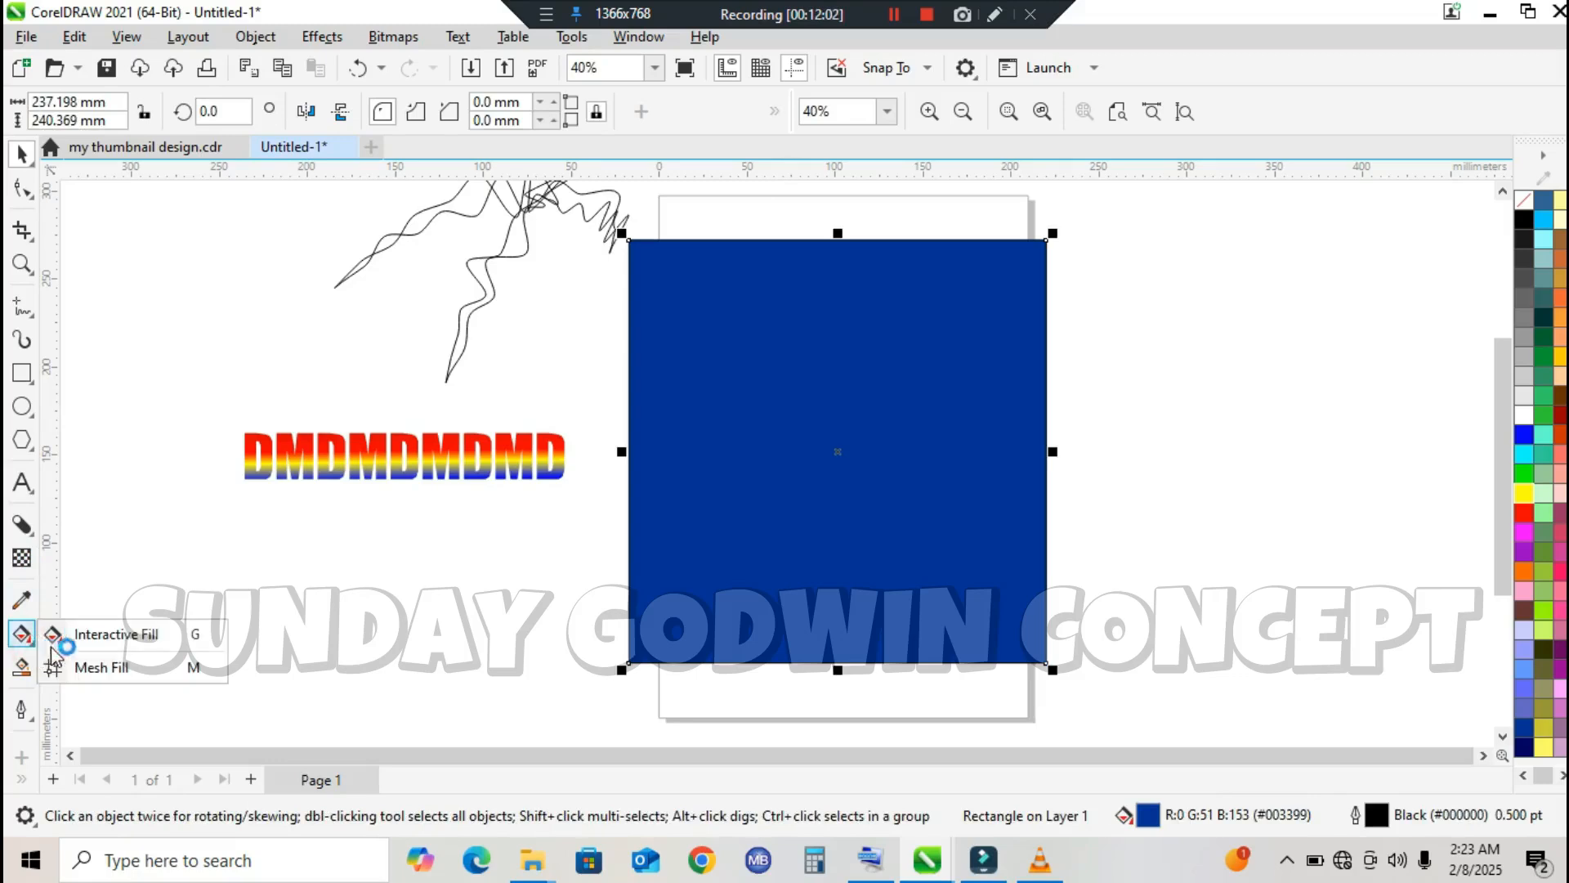
click(114, 663)
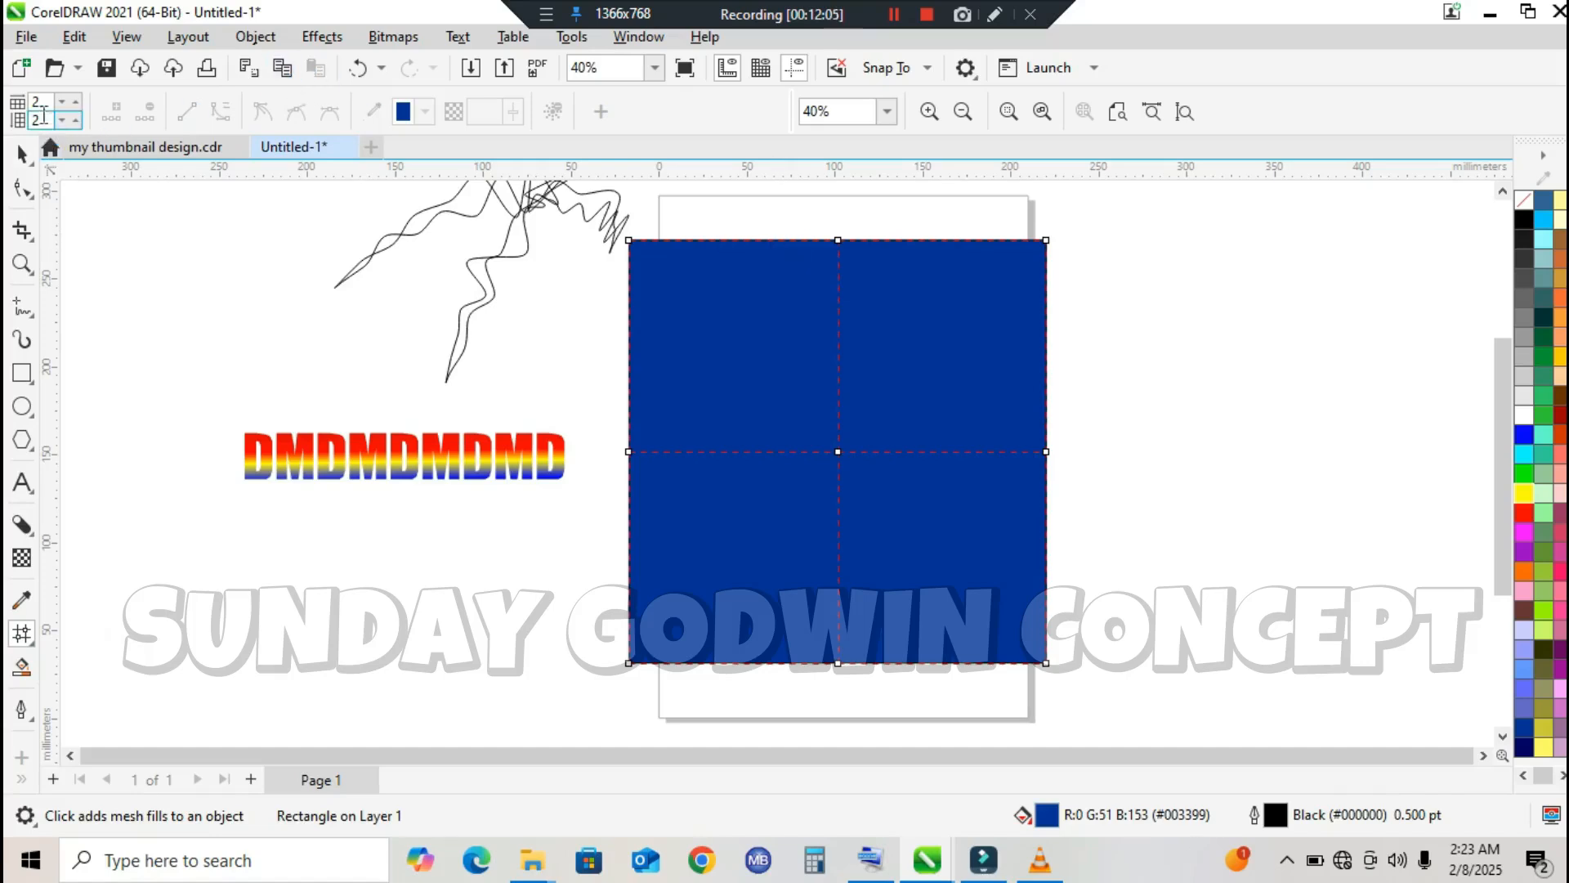
drag(45, 103, 4, 107)
drag(45, 121, 32, 123)
key(Return)
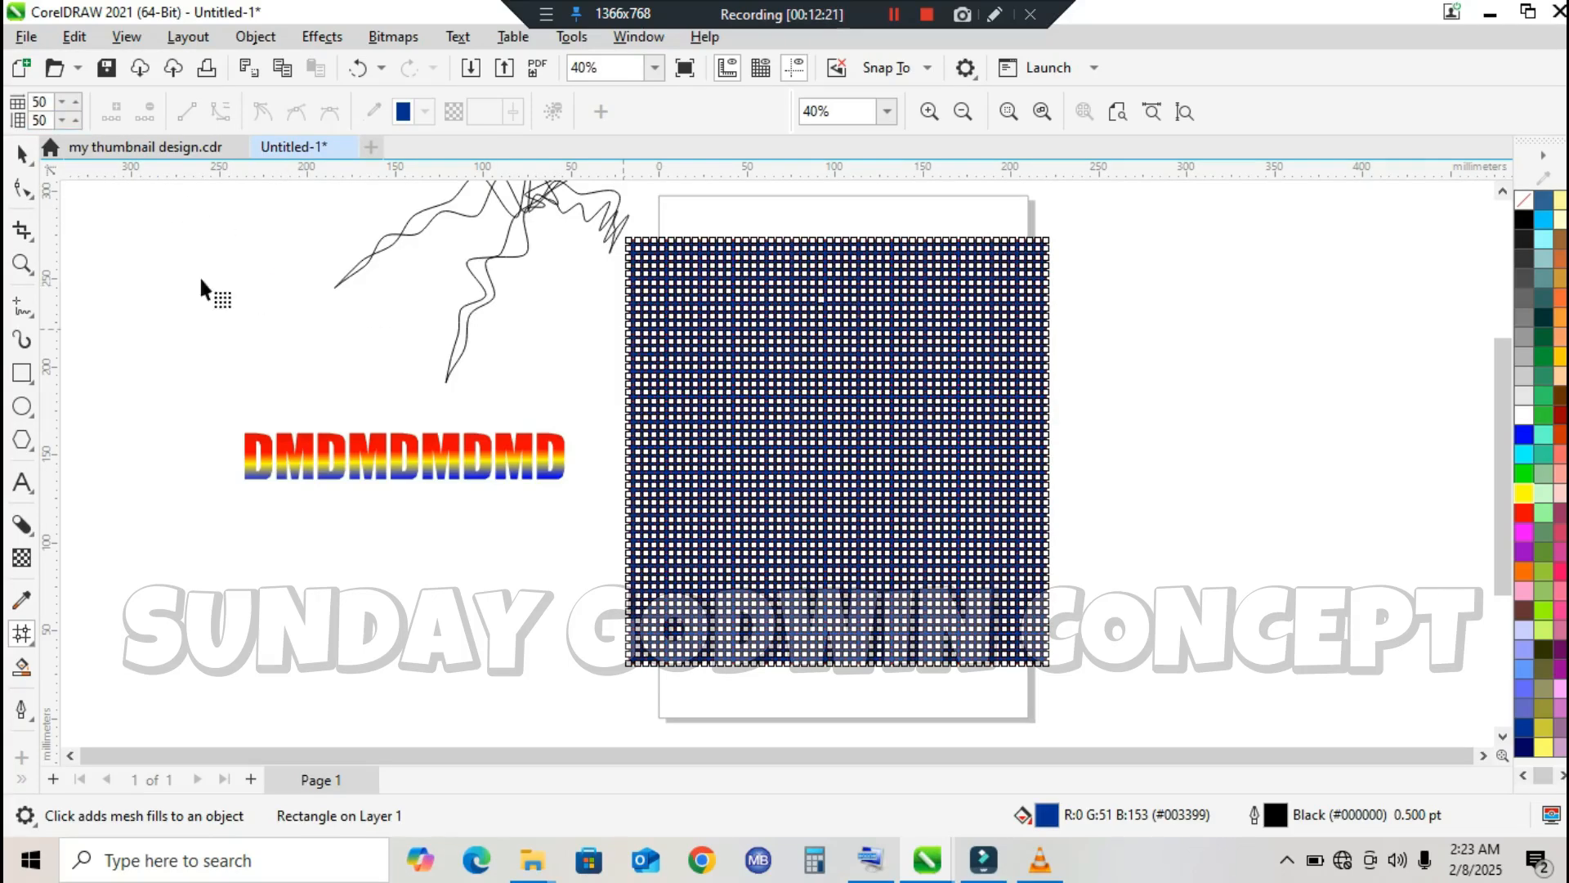
Step: Select a vertical strip of mesh nodes running down from the rectangle's upper edge and colour it white
click(22, 263)
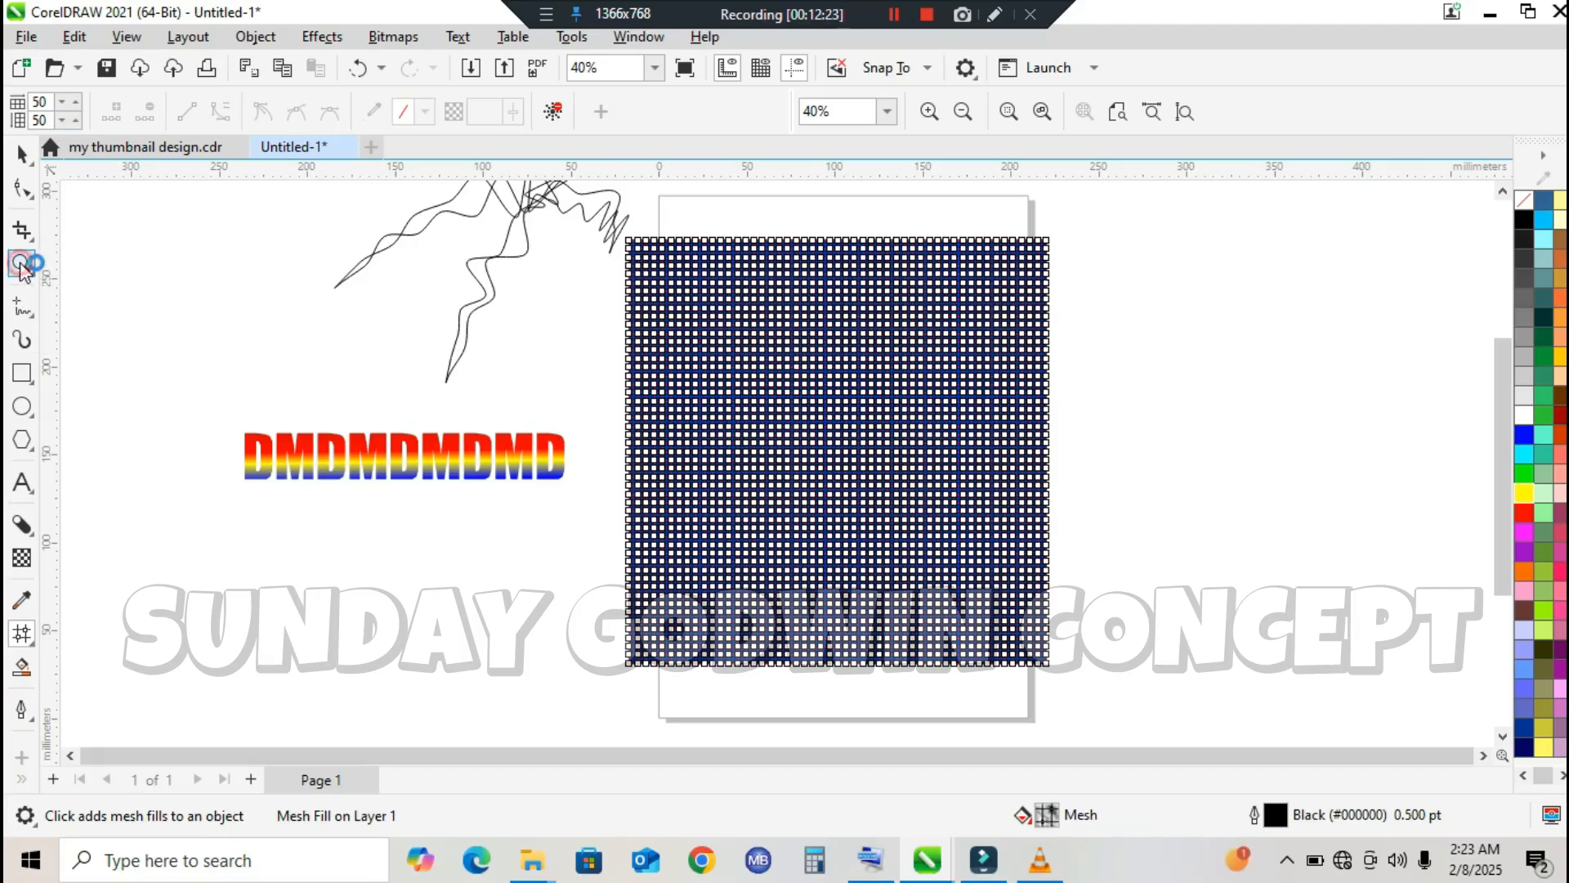
drag(683, 237, 1132, 452)
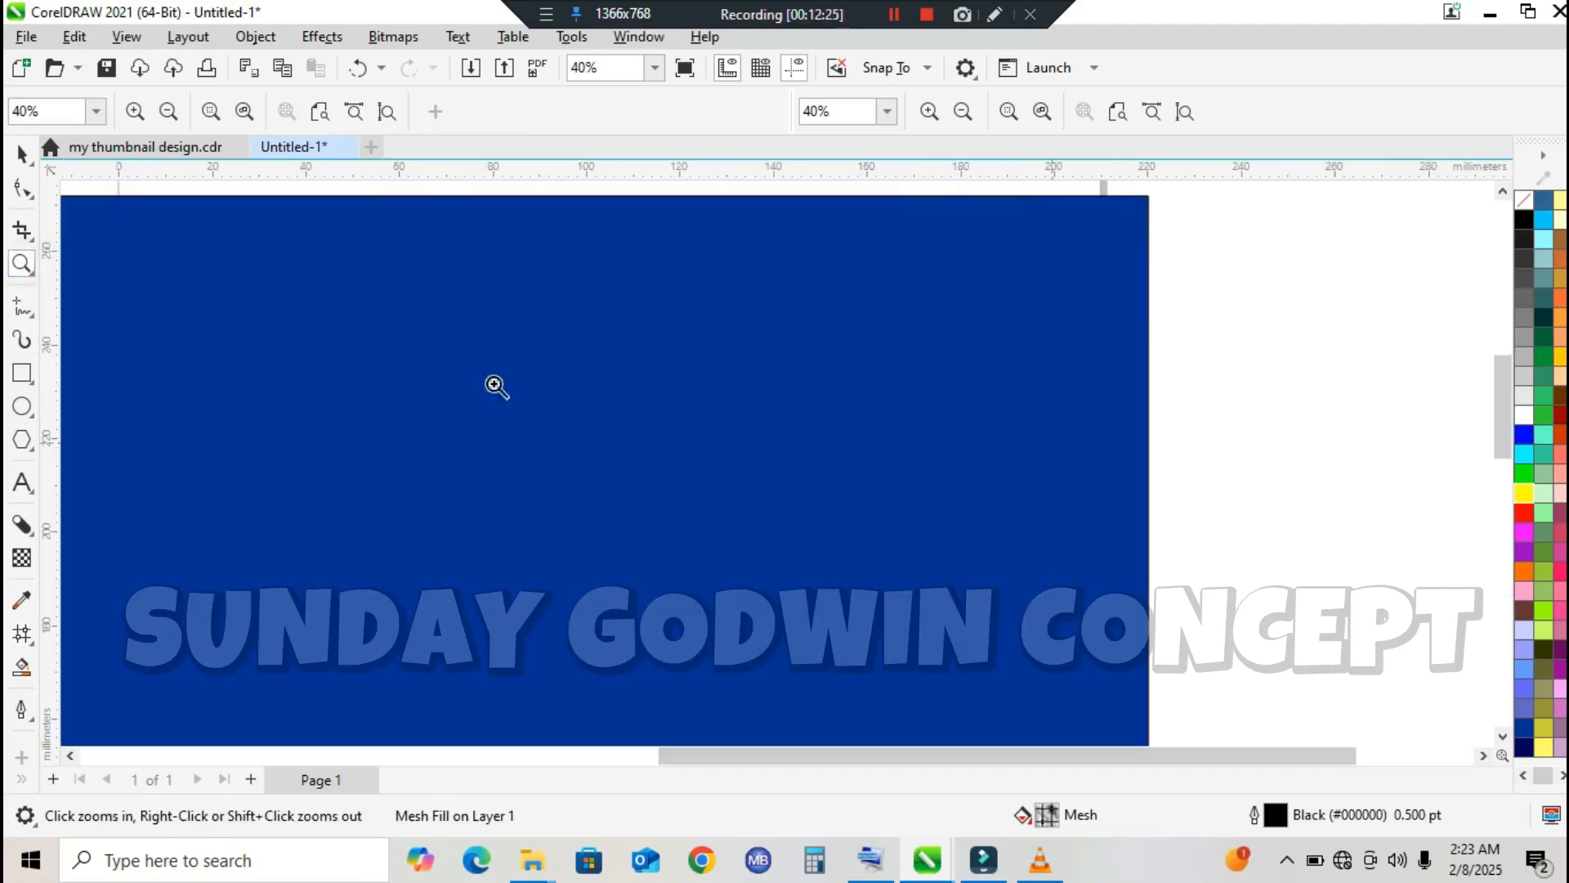
click(22, 631)
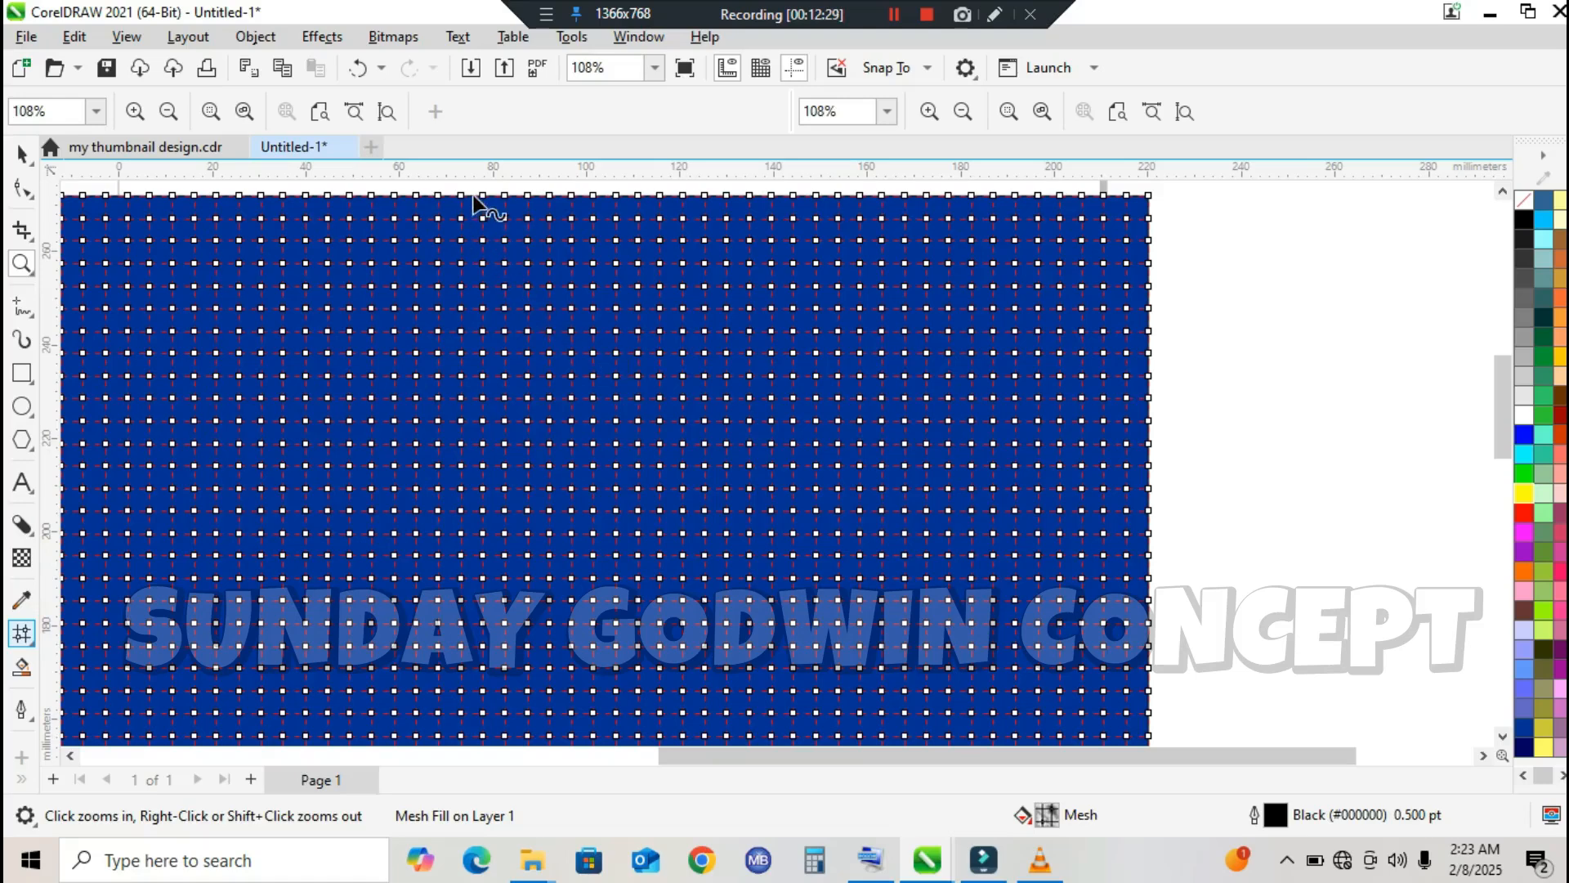
click(482, 196)
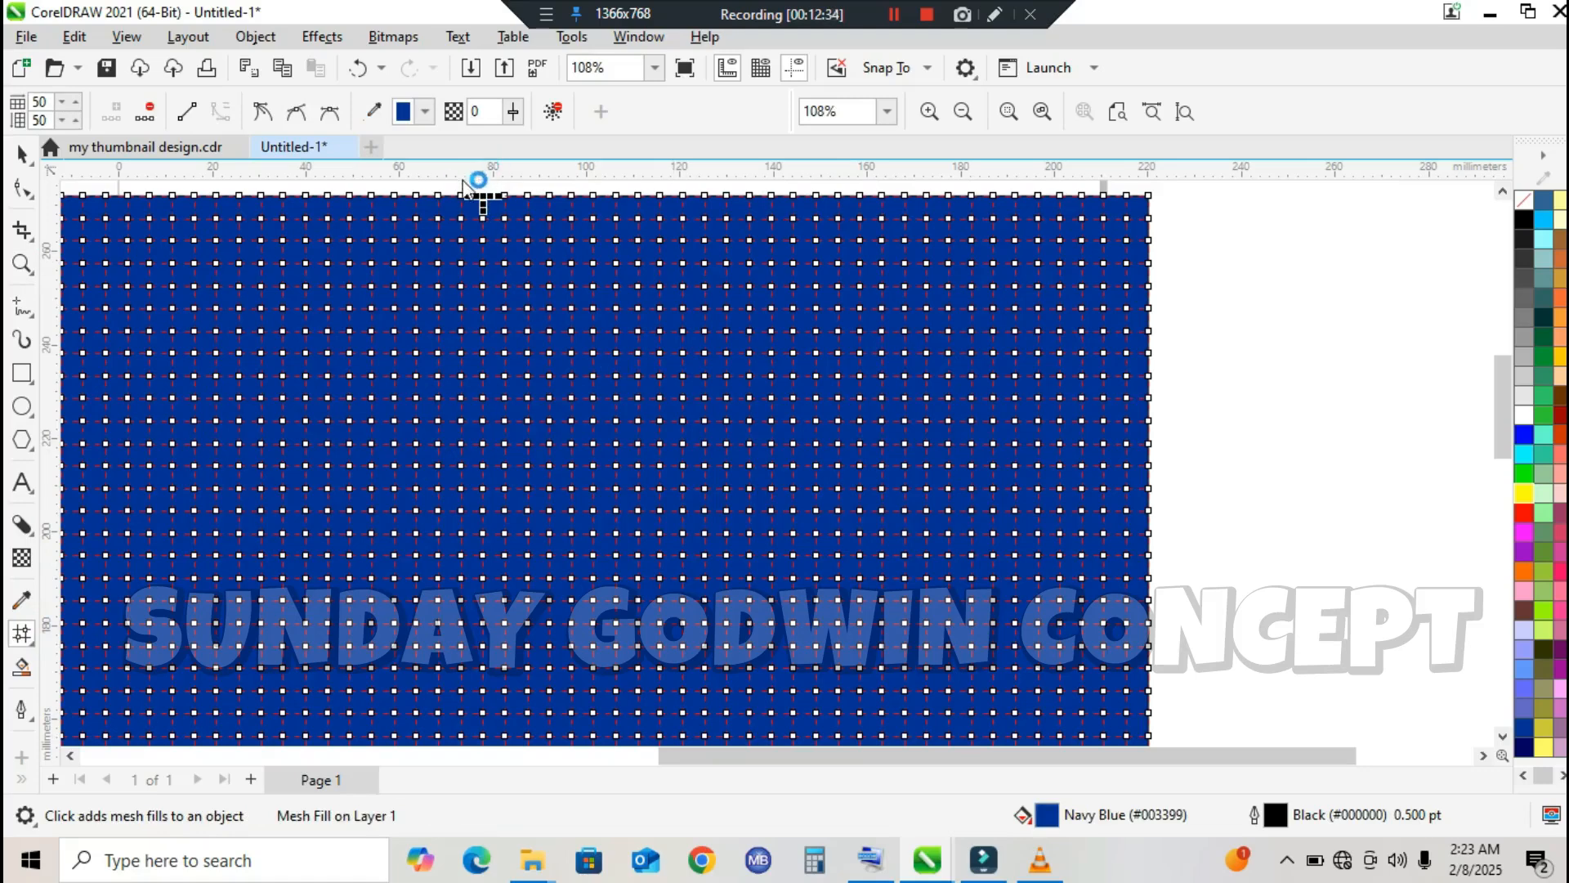
drag(448, 178, 495, 234)
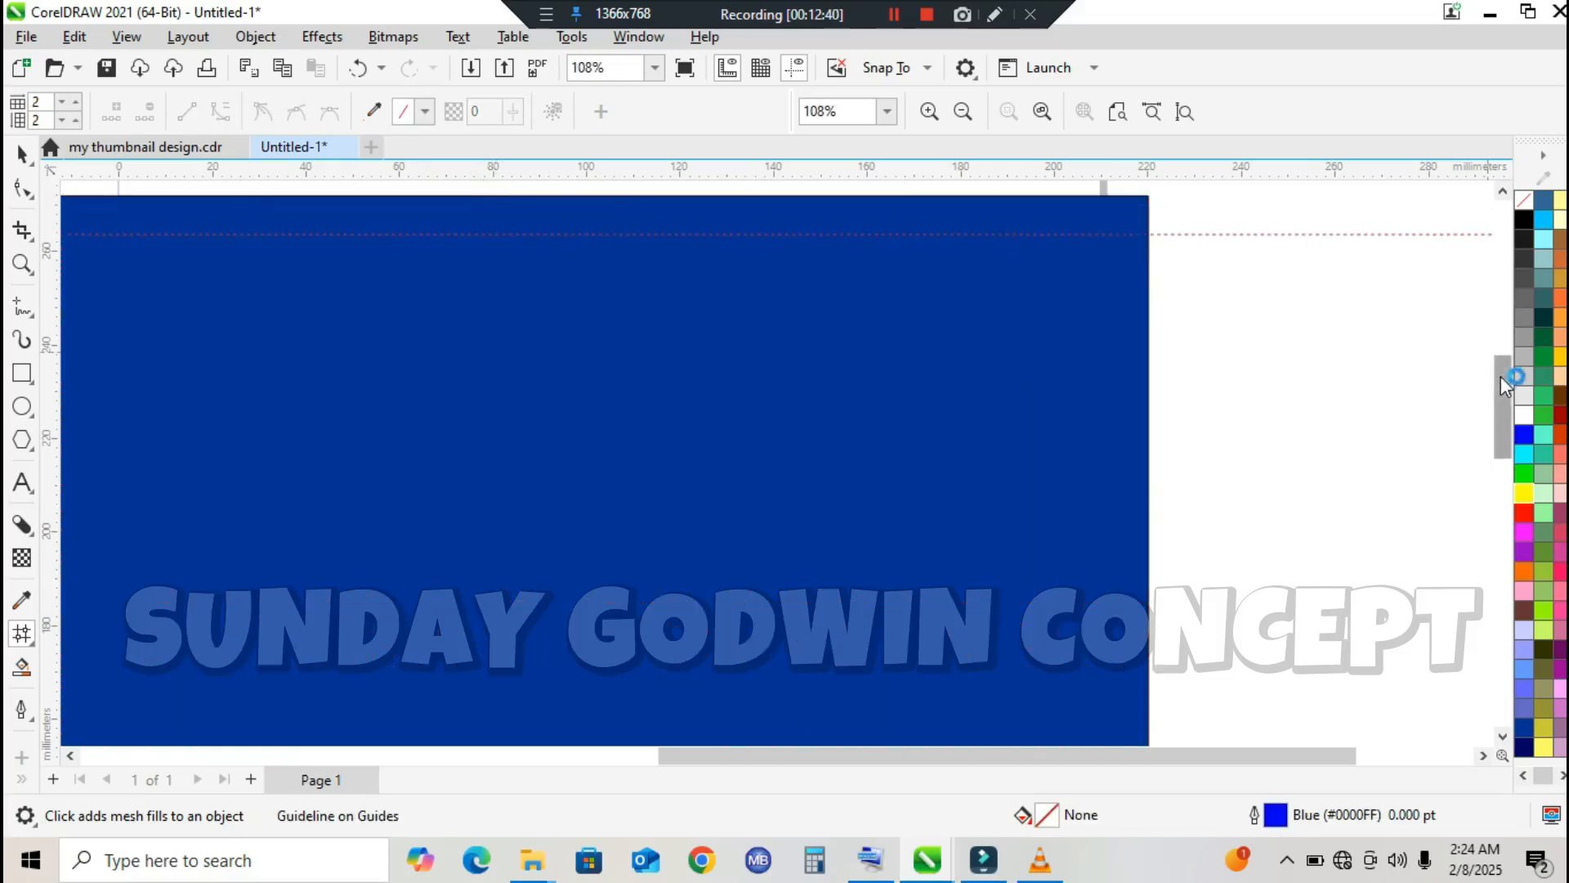
drag(1501, 376, 1502, 352)
click(726, 343)
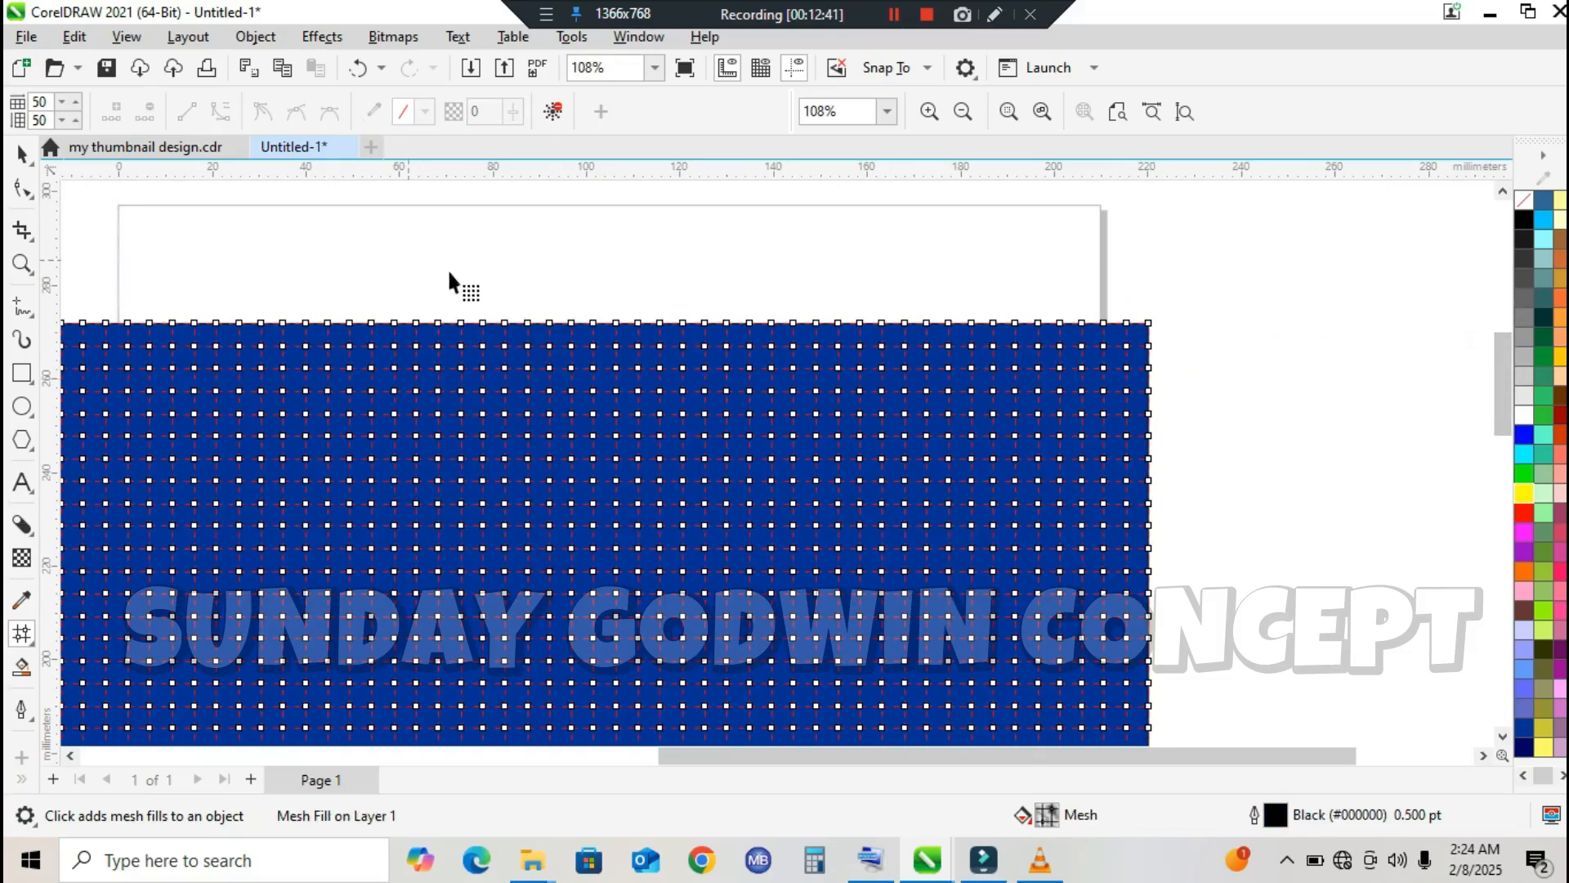
drag(444, 271, 465, 351)
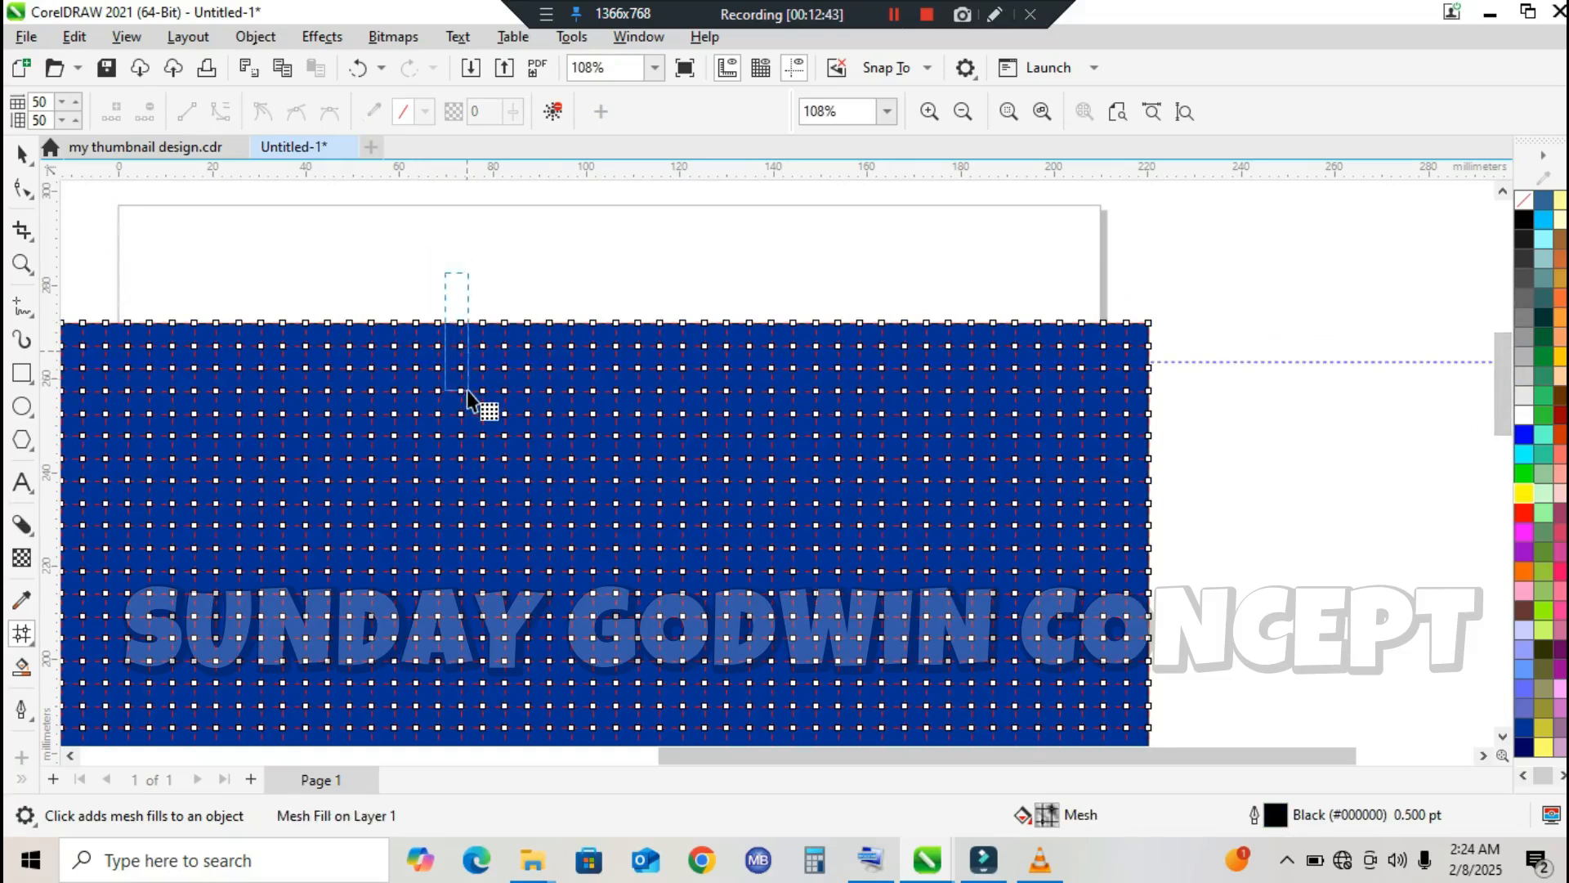
drag(475, 607, 477, 630)
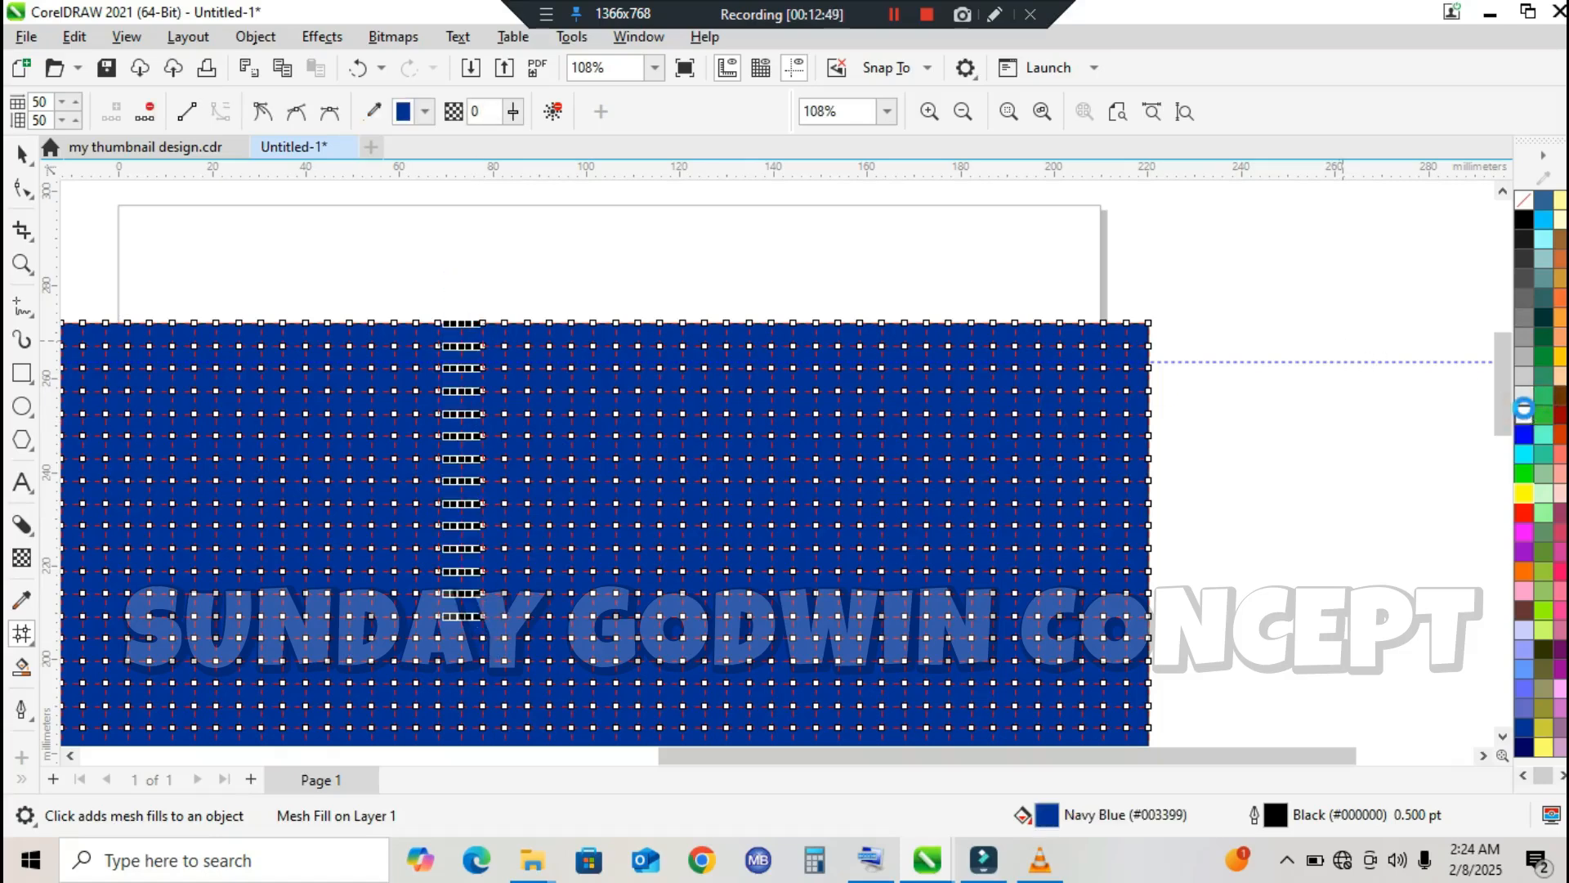
click(1525, 414)
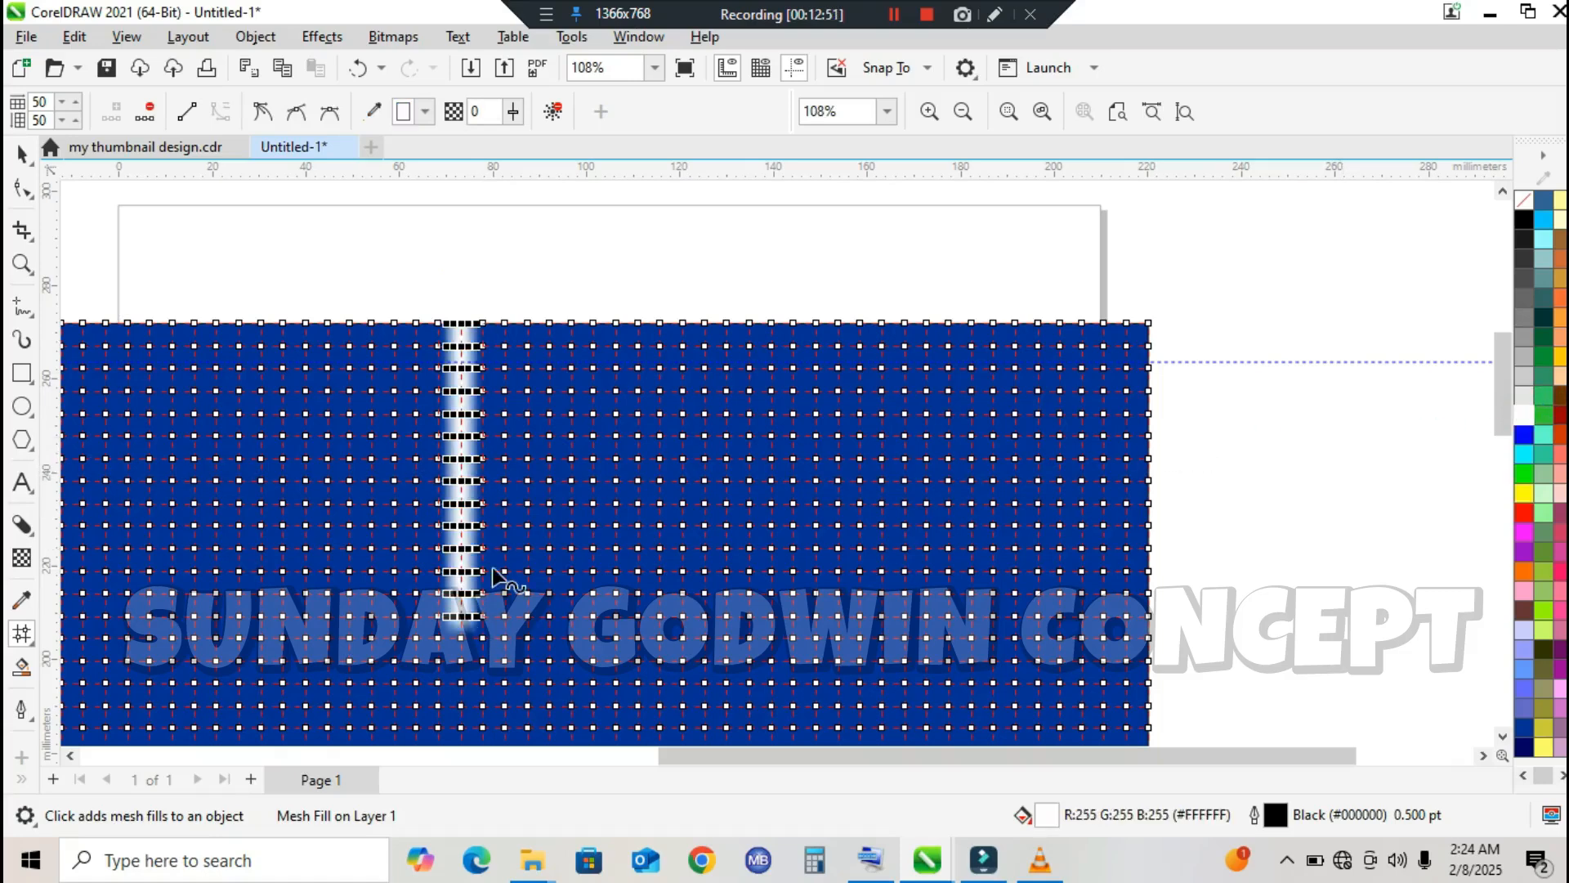
Step: Colour a horizontal row of mesh nodes white, running from the rectangle's left edge across the vertical strip, and deselect the rectangle
click(1016, 754)
drag(1016, 753, 918, 756)
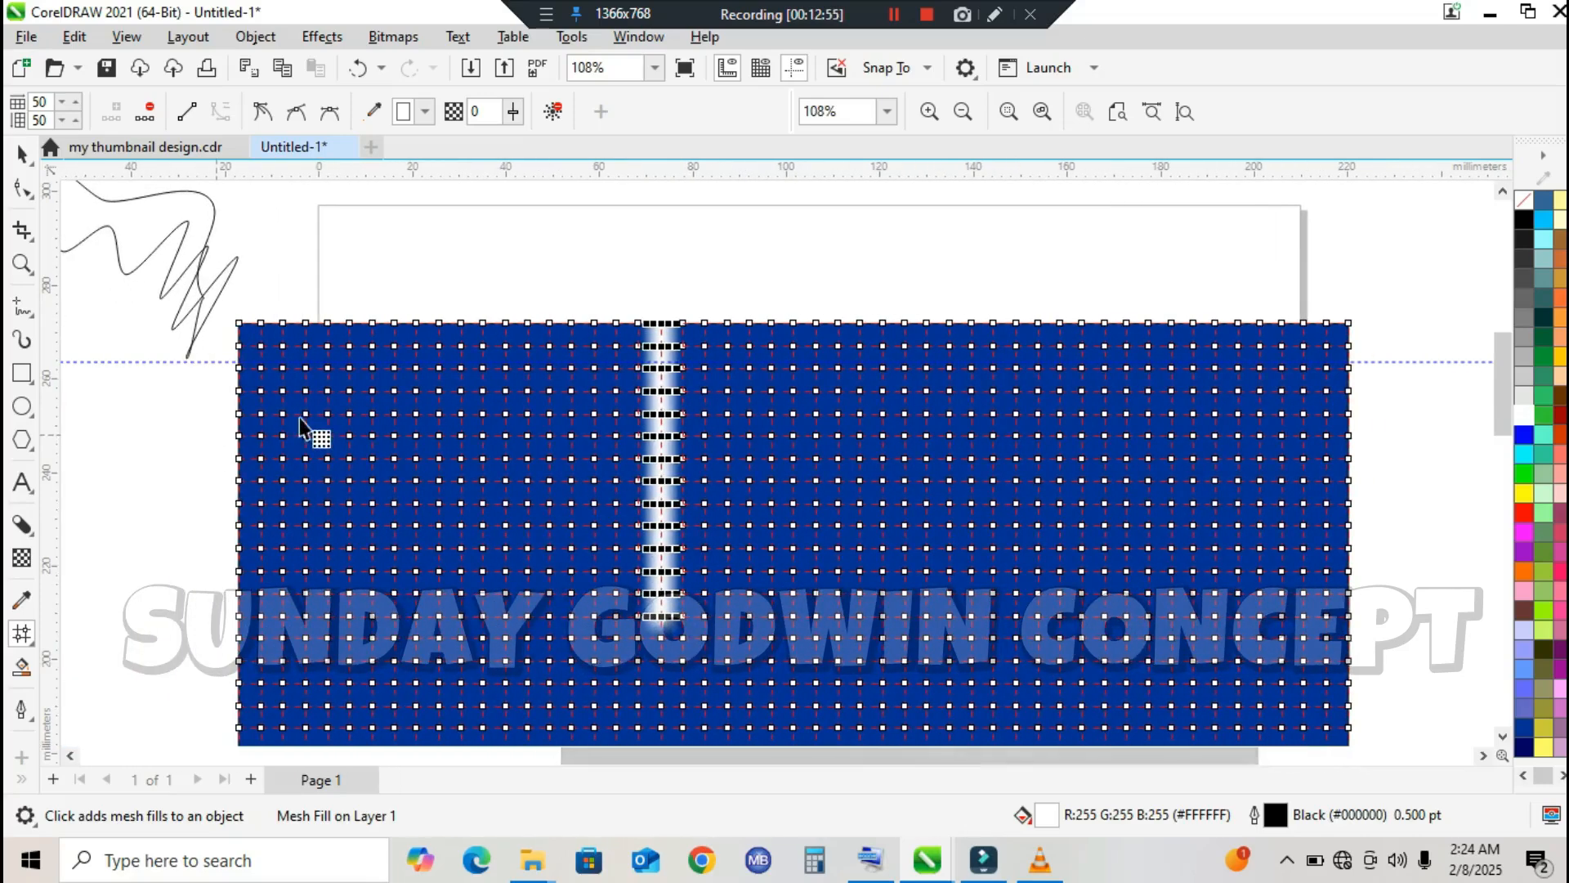
drag(202, 427, 949, 446)
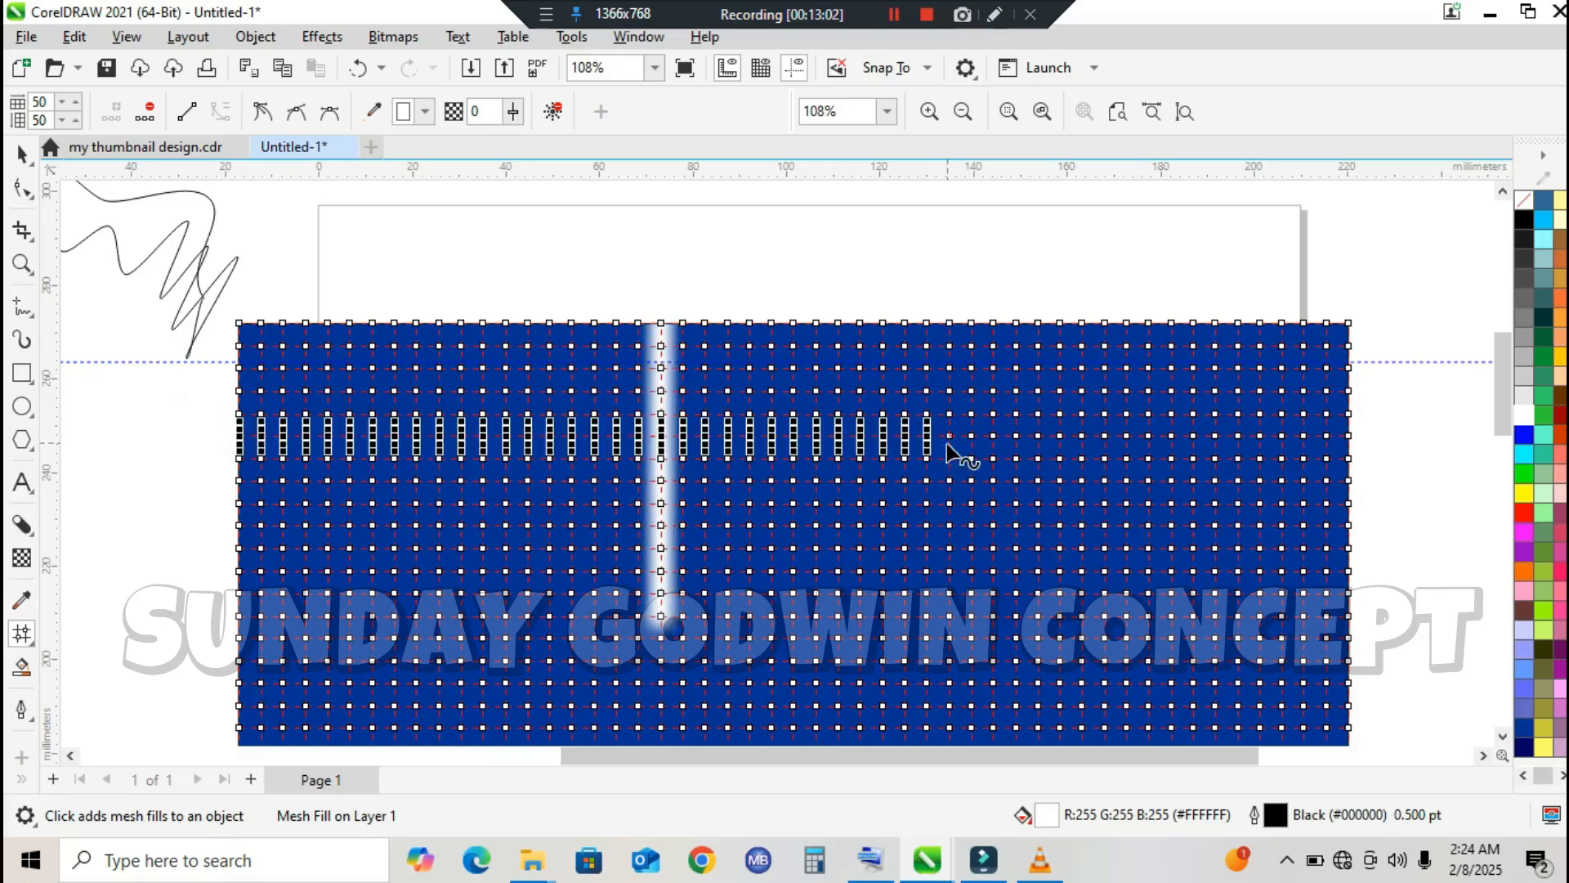
click(1525, 418)
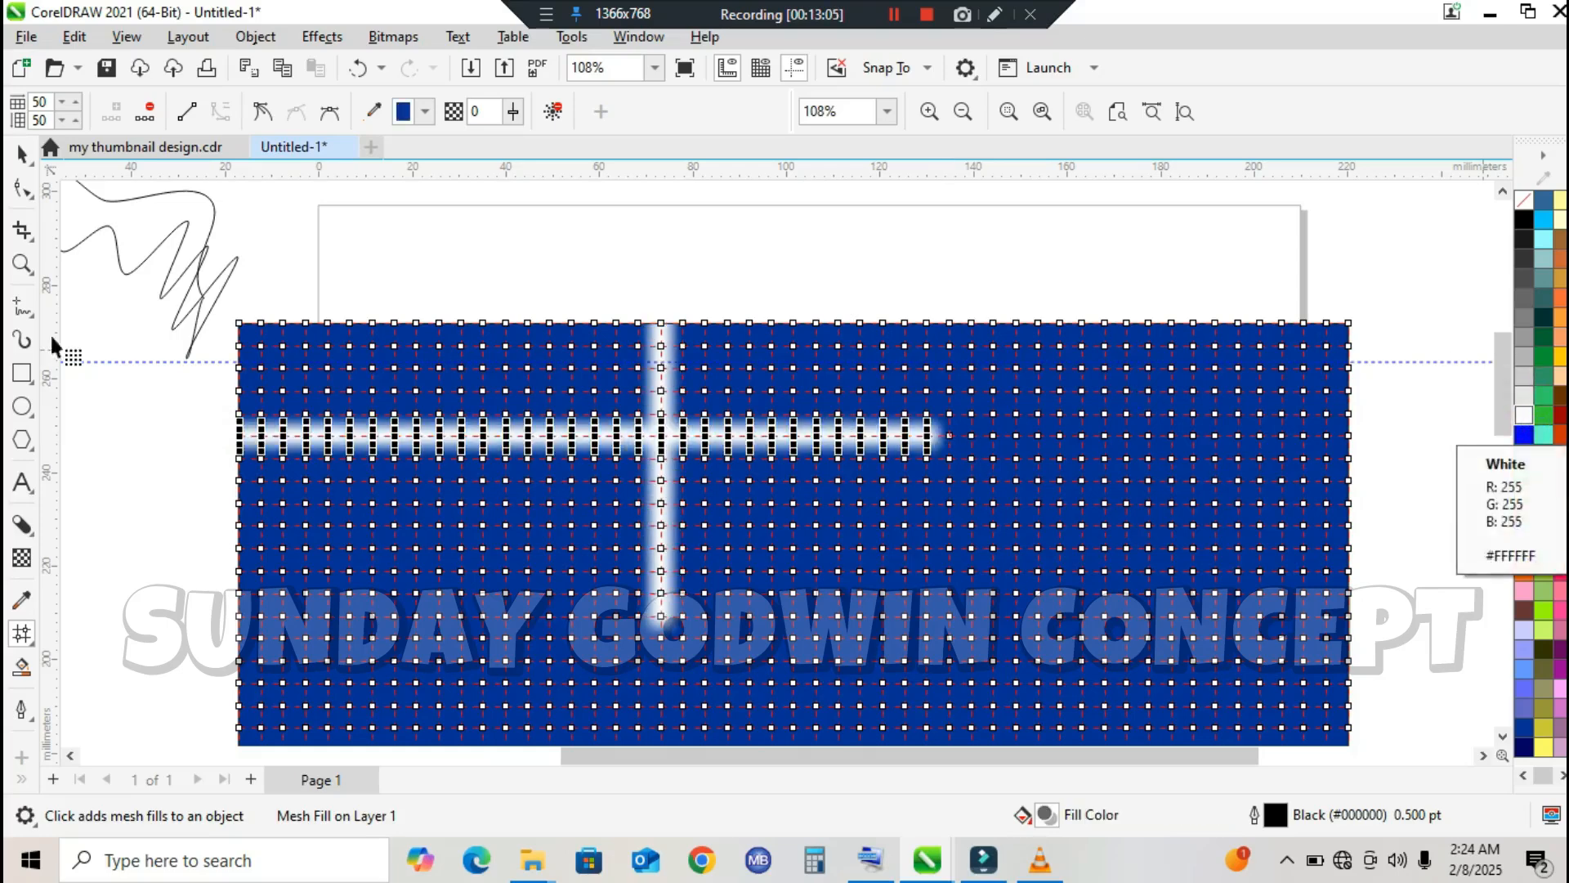
click(21, 154)
click(368, 242)
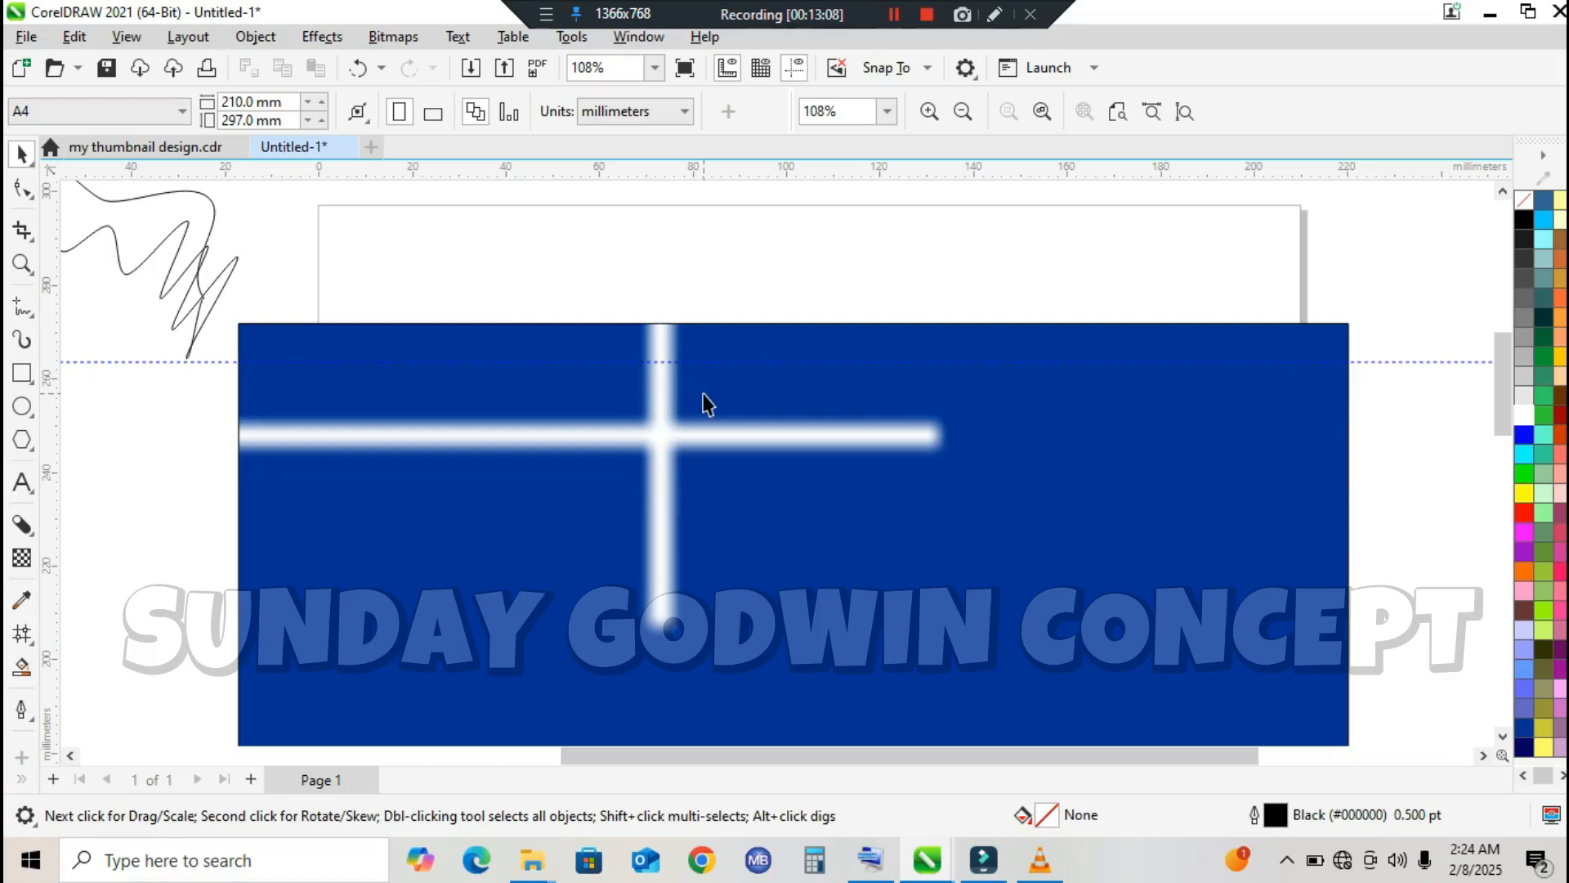
Step: Colour the mesh cell at the end of the white horizontal strip yellow and another cell near the rectangle's upper edge green
click(633, 409)
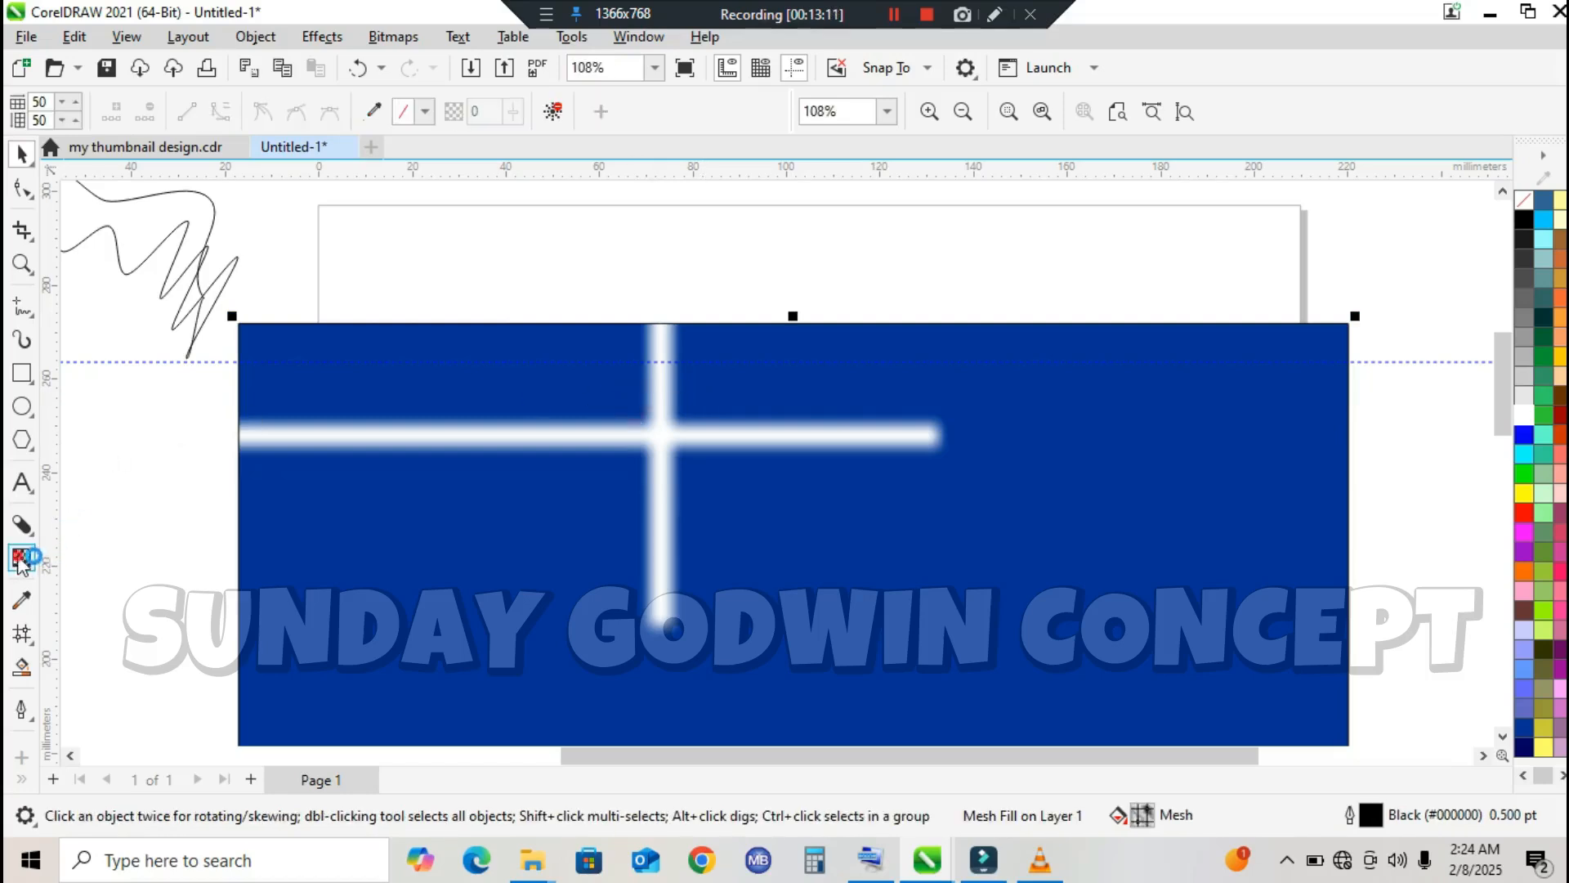
click(21, 558)
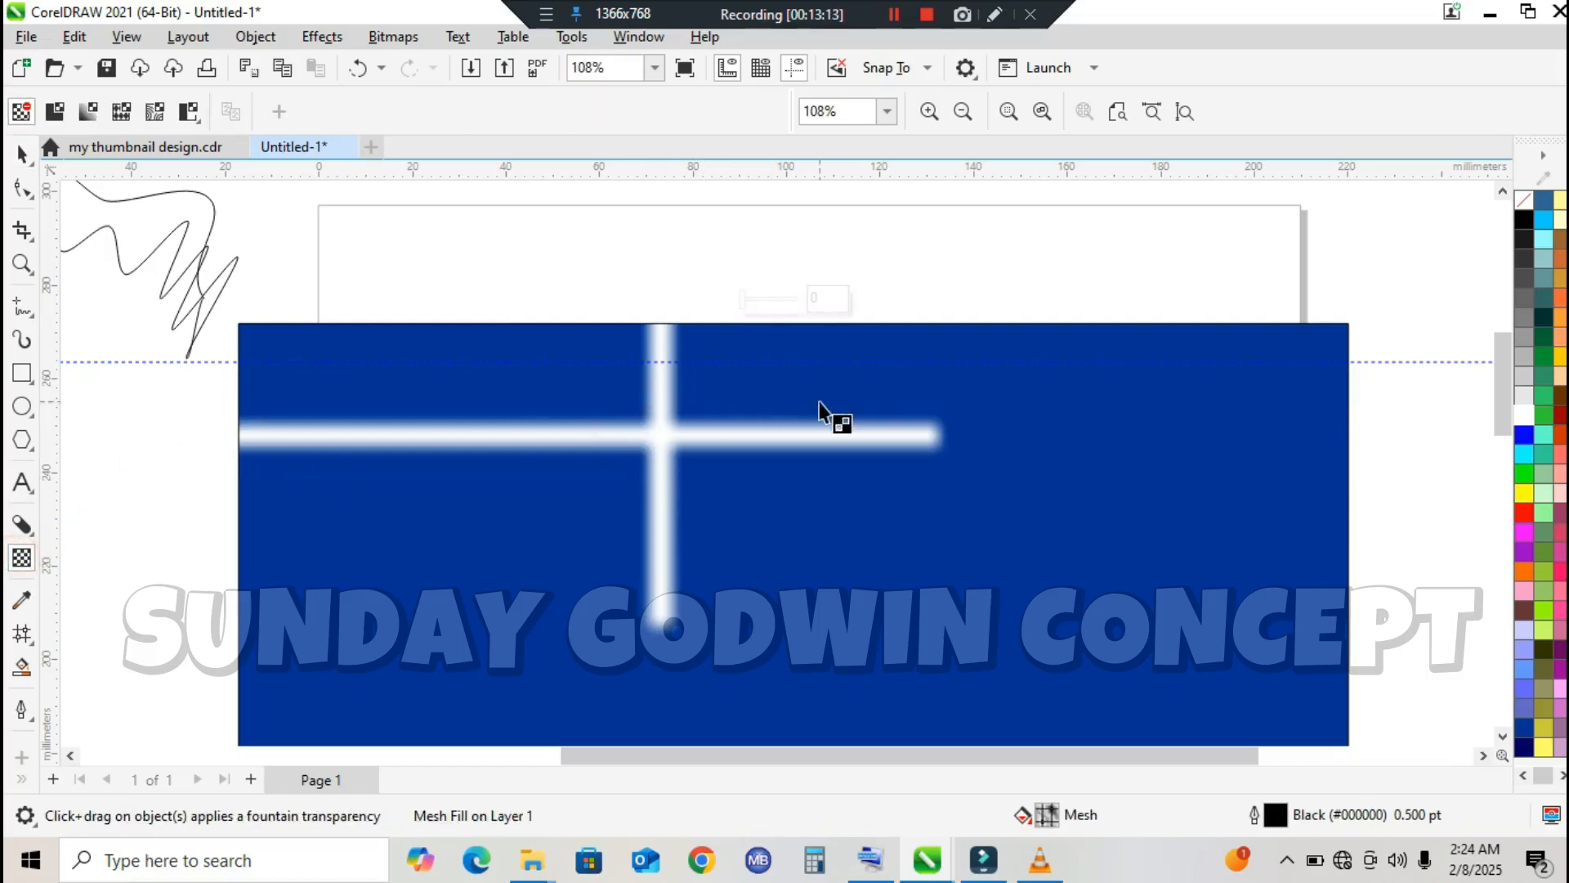
click(21, 634)
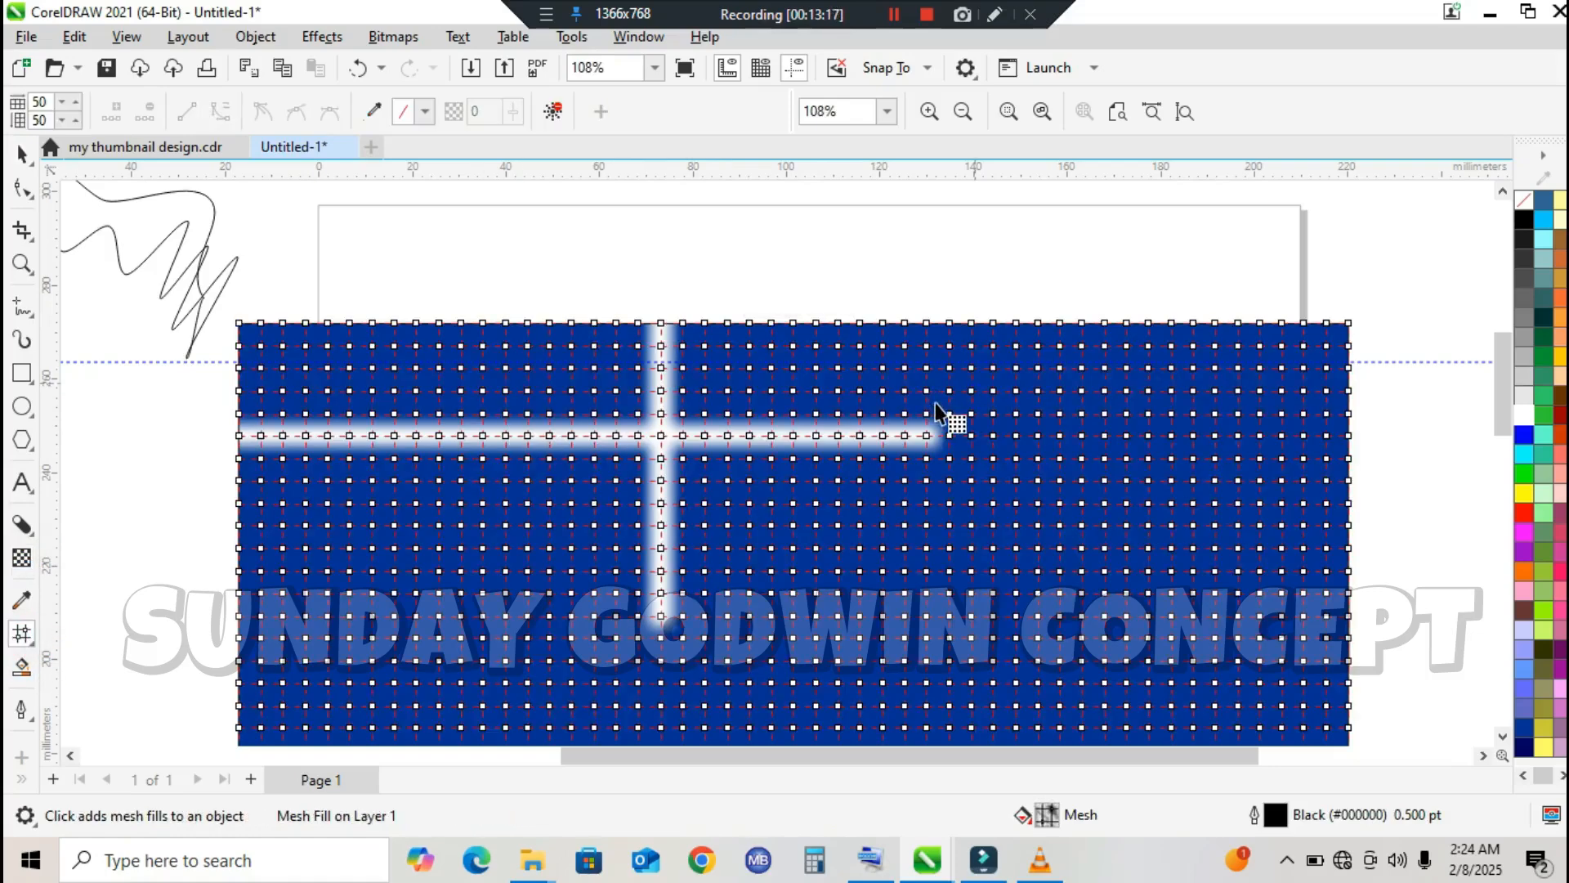
click(936, 406)
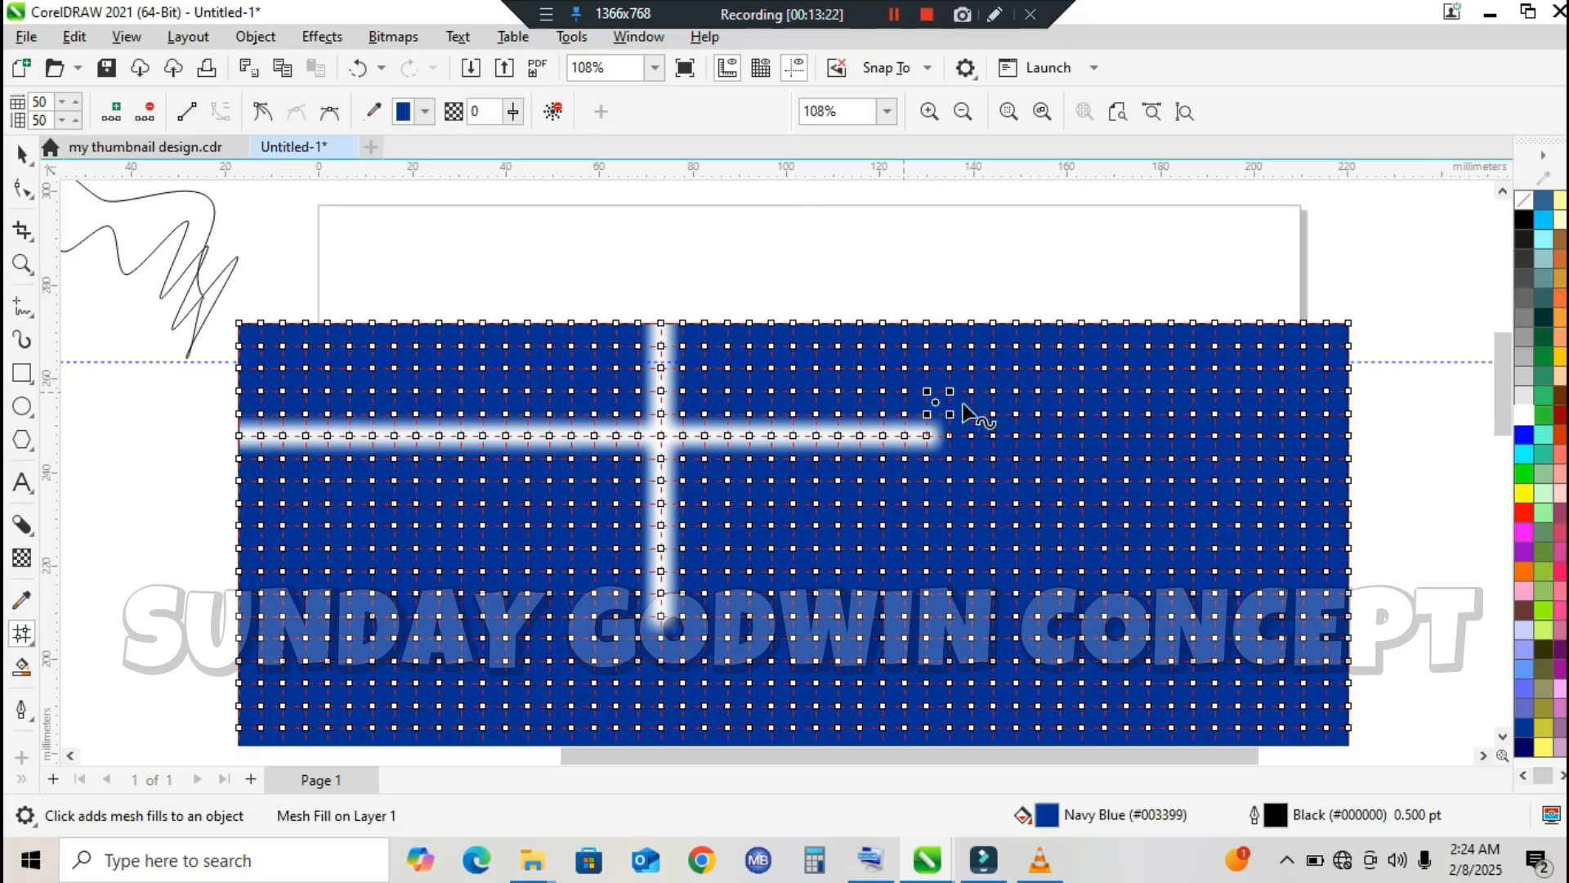
click(1051, 364)
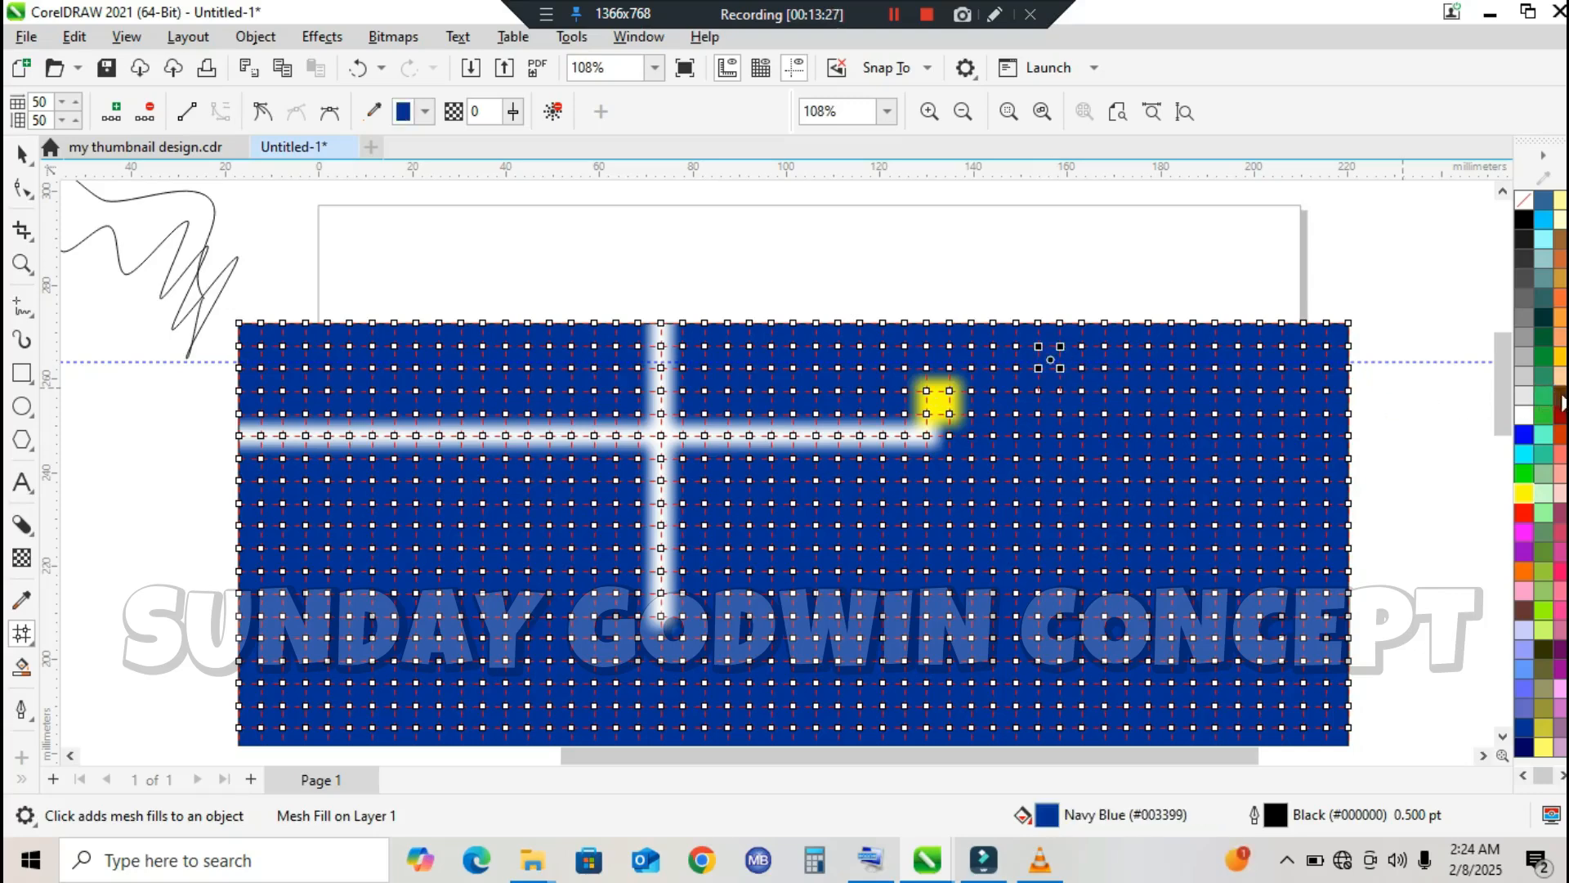
Step: Colour a mesh cell below the green patch orange and the node beside its lower-left corner pink
click(1069, 447)
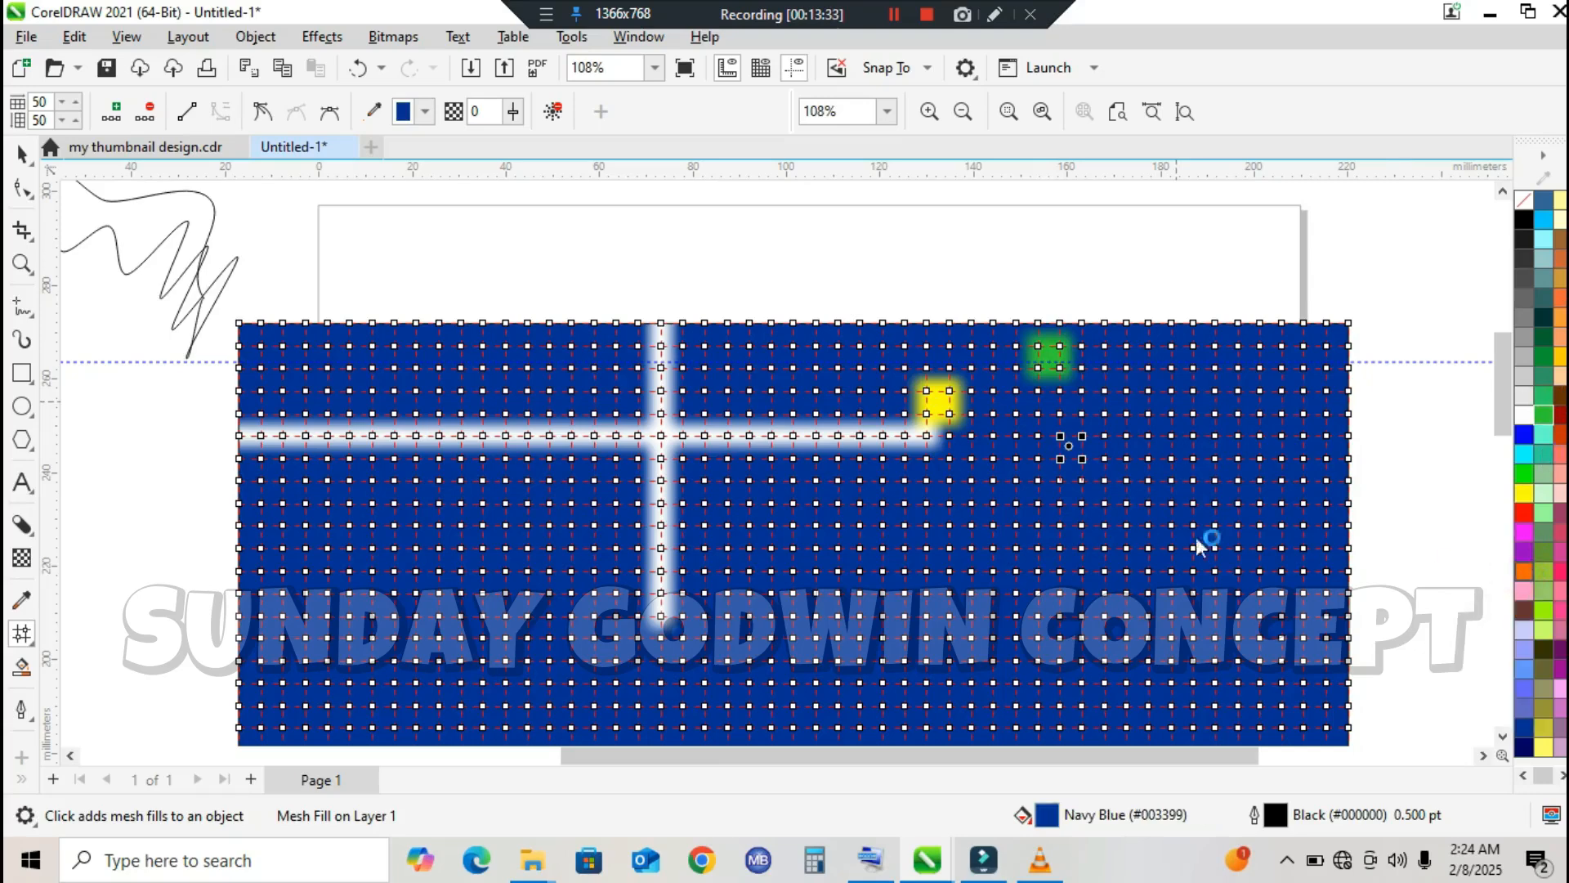
click(1038, 458)
click(1524, 431)
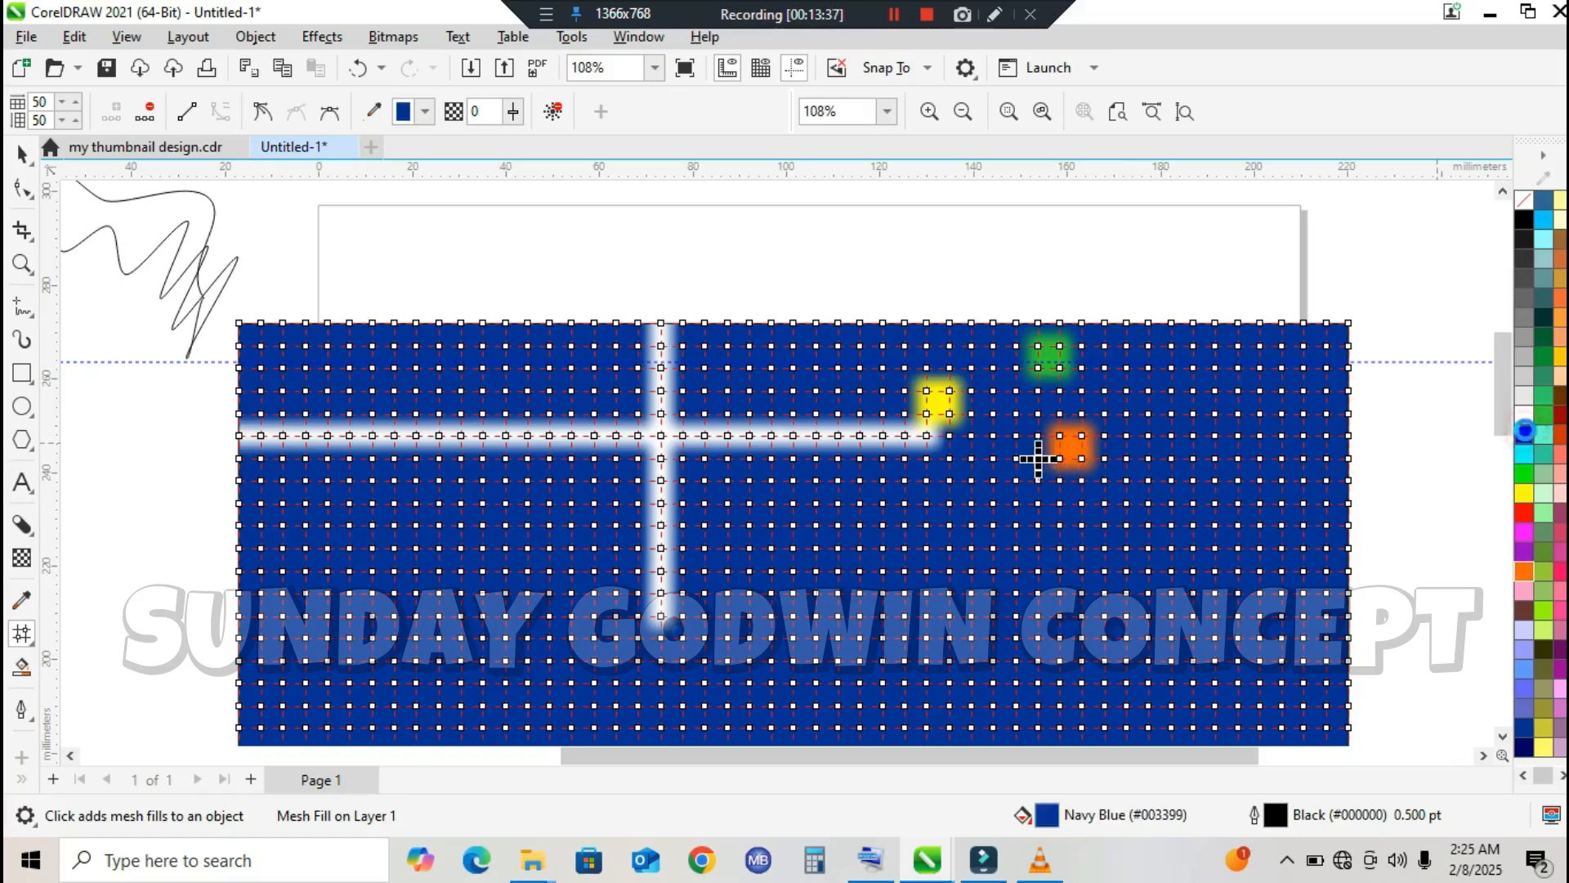
click(1525, 433)
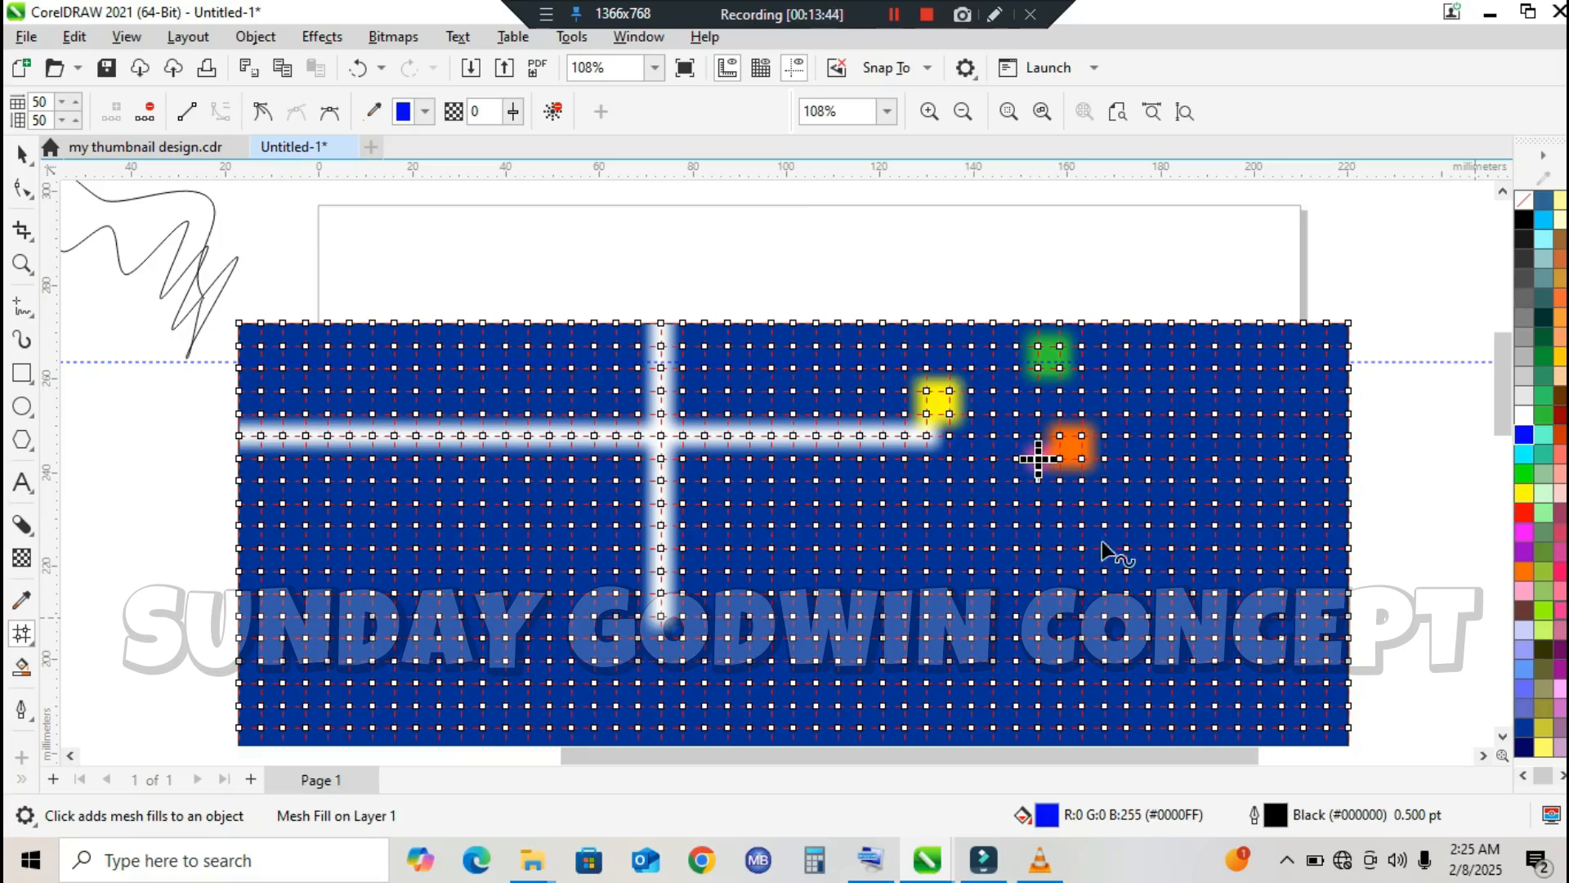
Step: Delete the mesh nodes around a plain cell below the yellow patch, and clear the rectangle's whole mesh fill
click(988, 497)
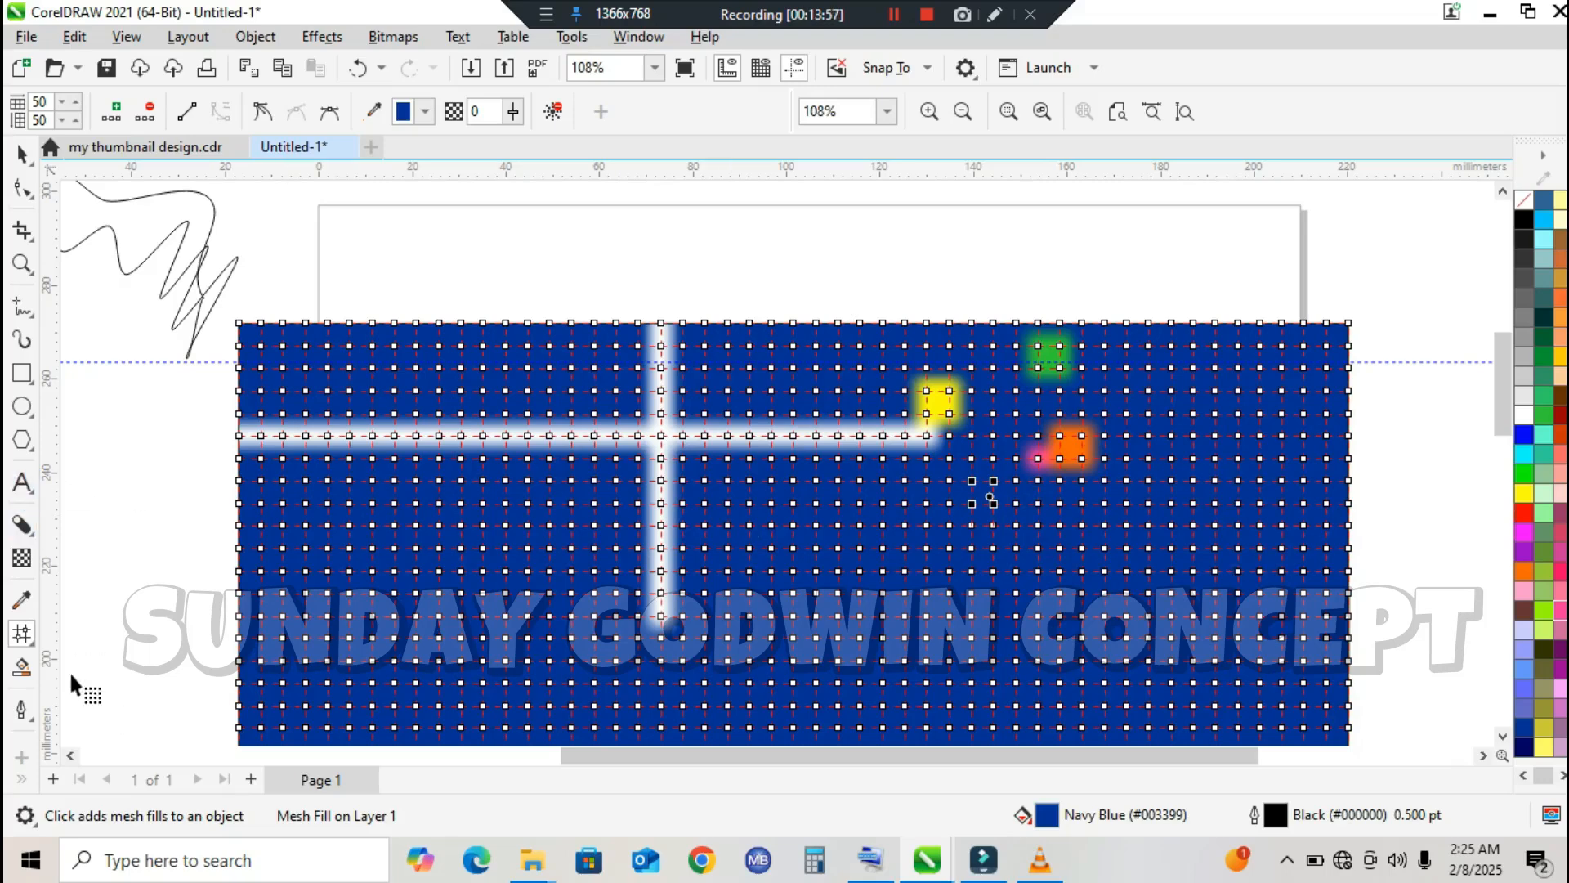
click(144, 112)
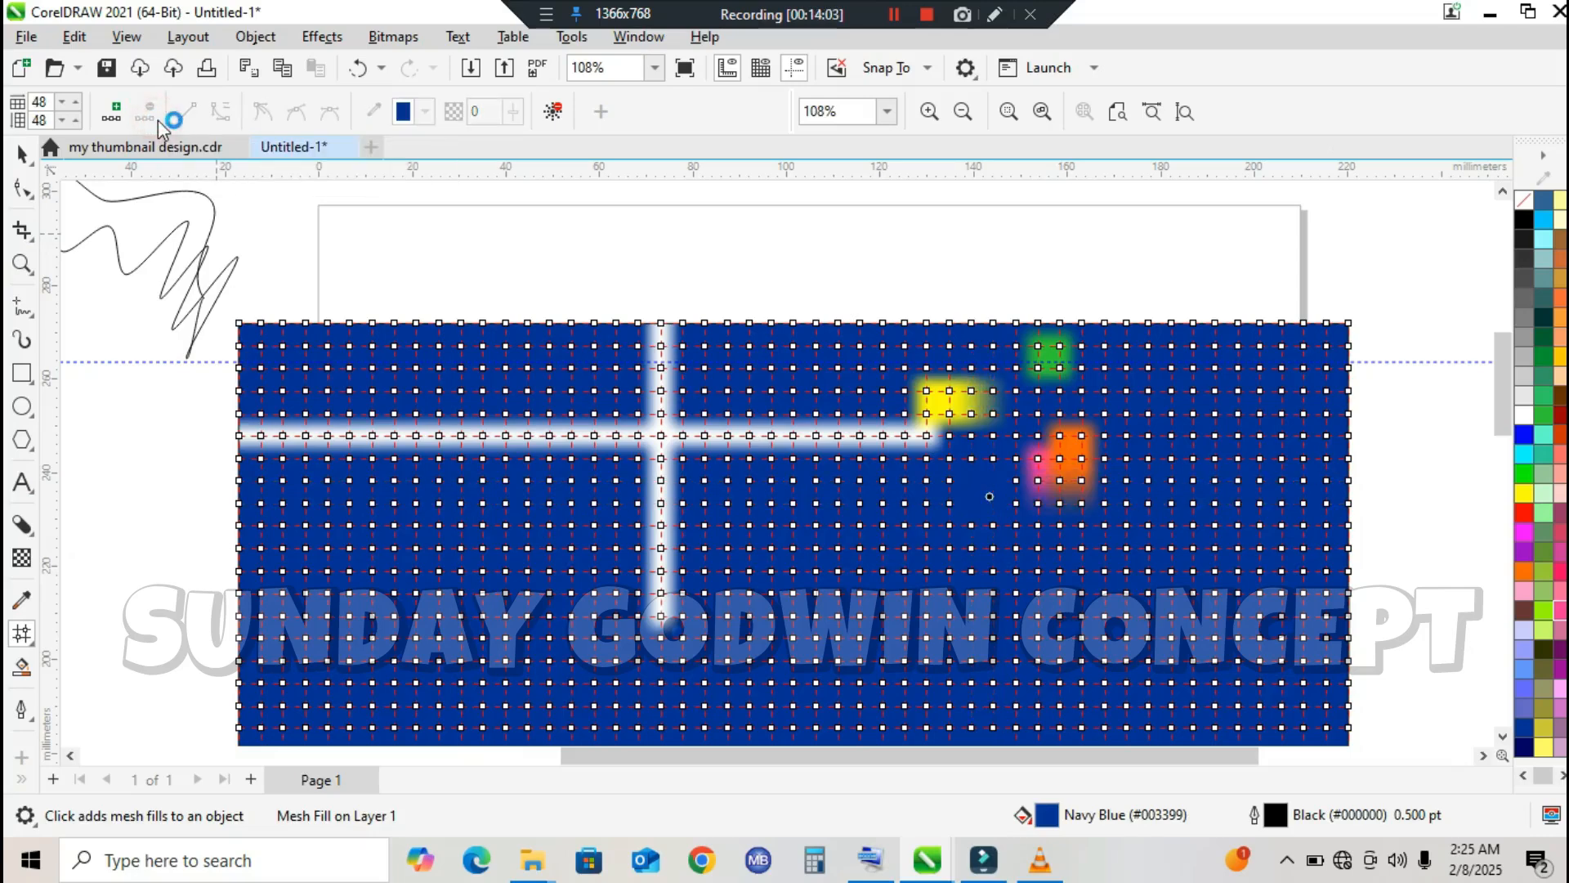
click(564, 111)
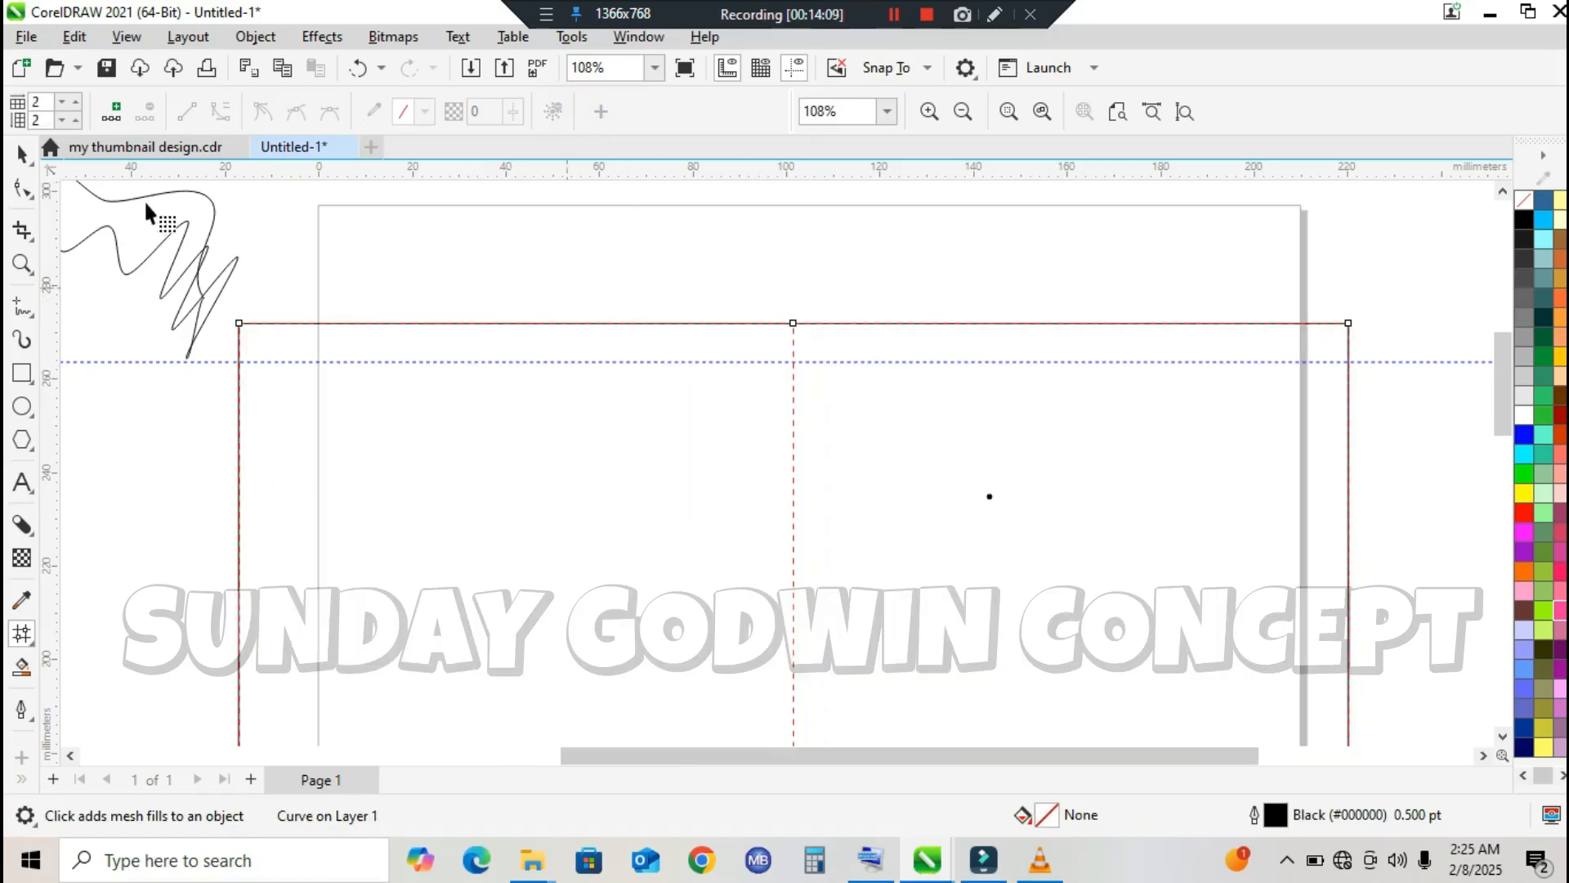
Step: Fill the cleared rectangle with solid blue (#0000FF)
click(22, 154)
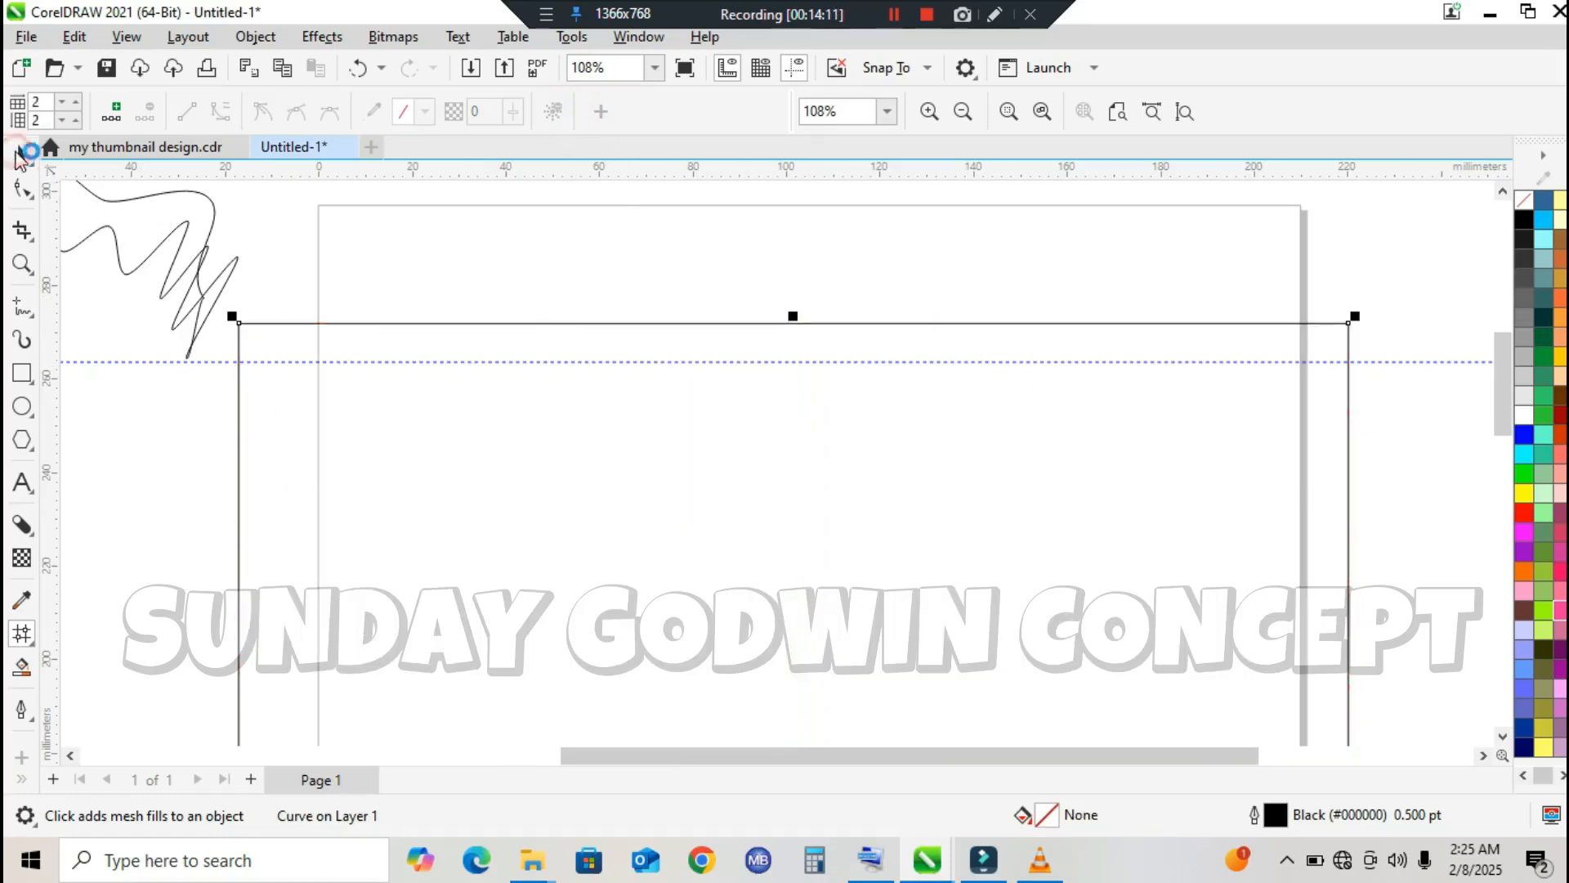
click(1524, 434)
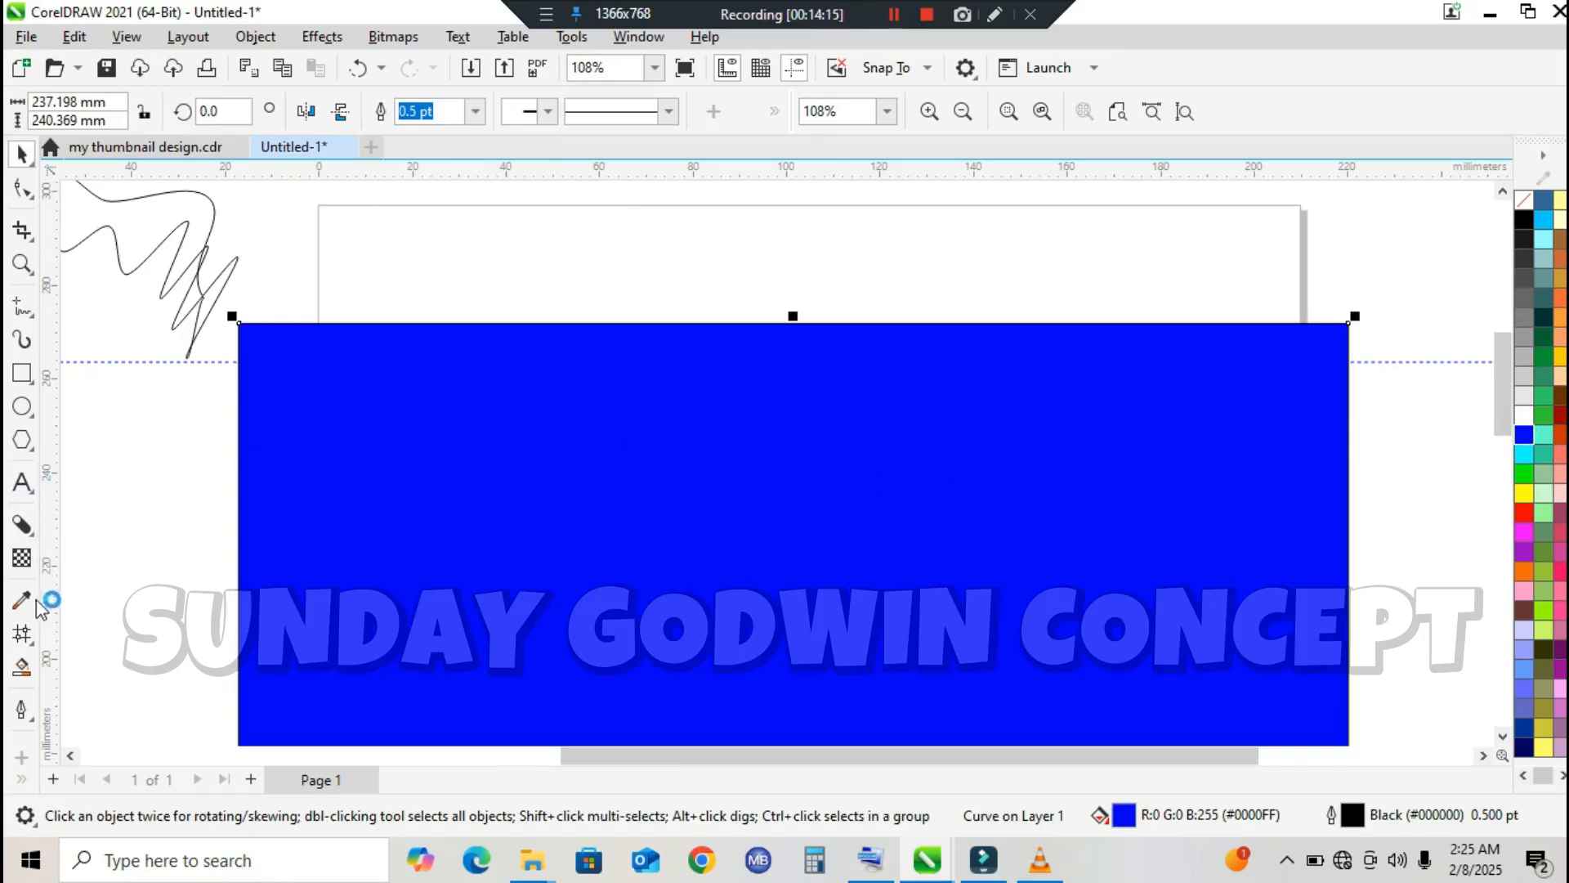
Step: Use Smart Fill on the blue rectangle with violet-blue fill #390EC7 and a 0.5 pt red outline #CC0808
click(25, 667)
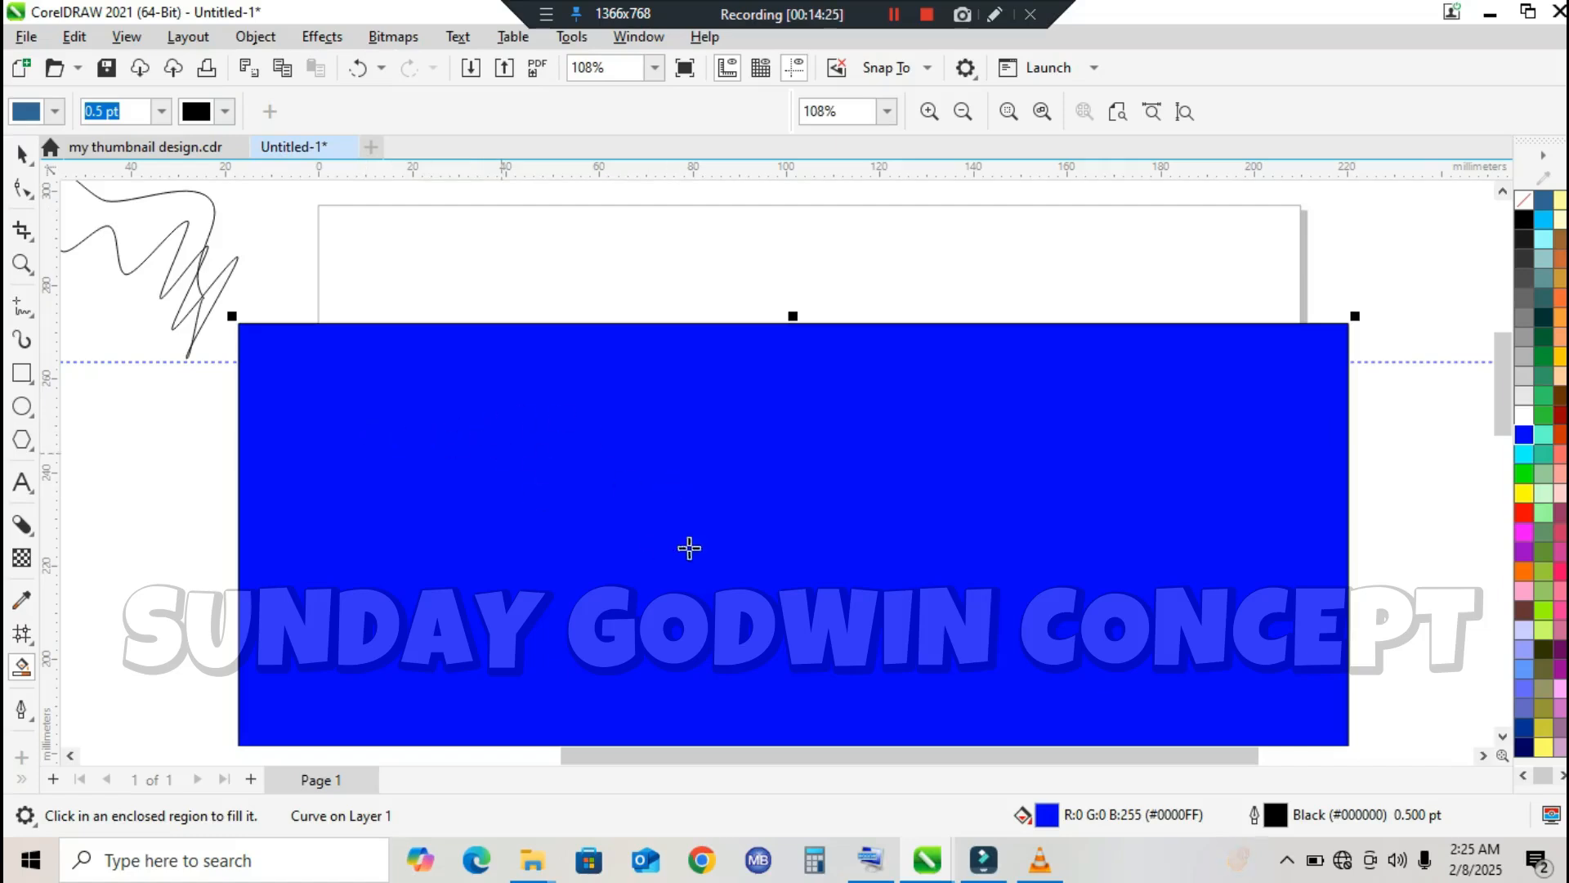
click(225, 112)
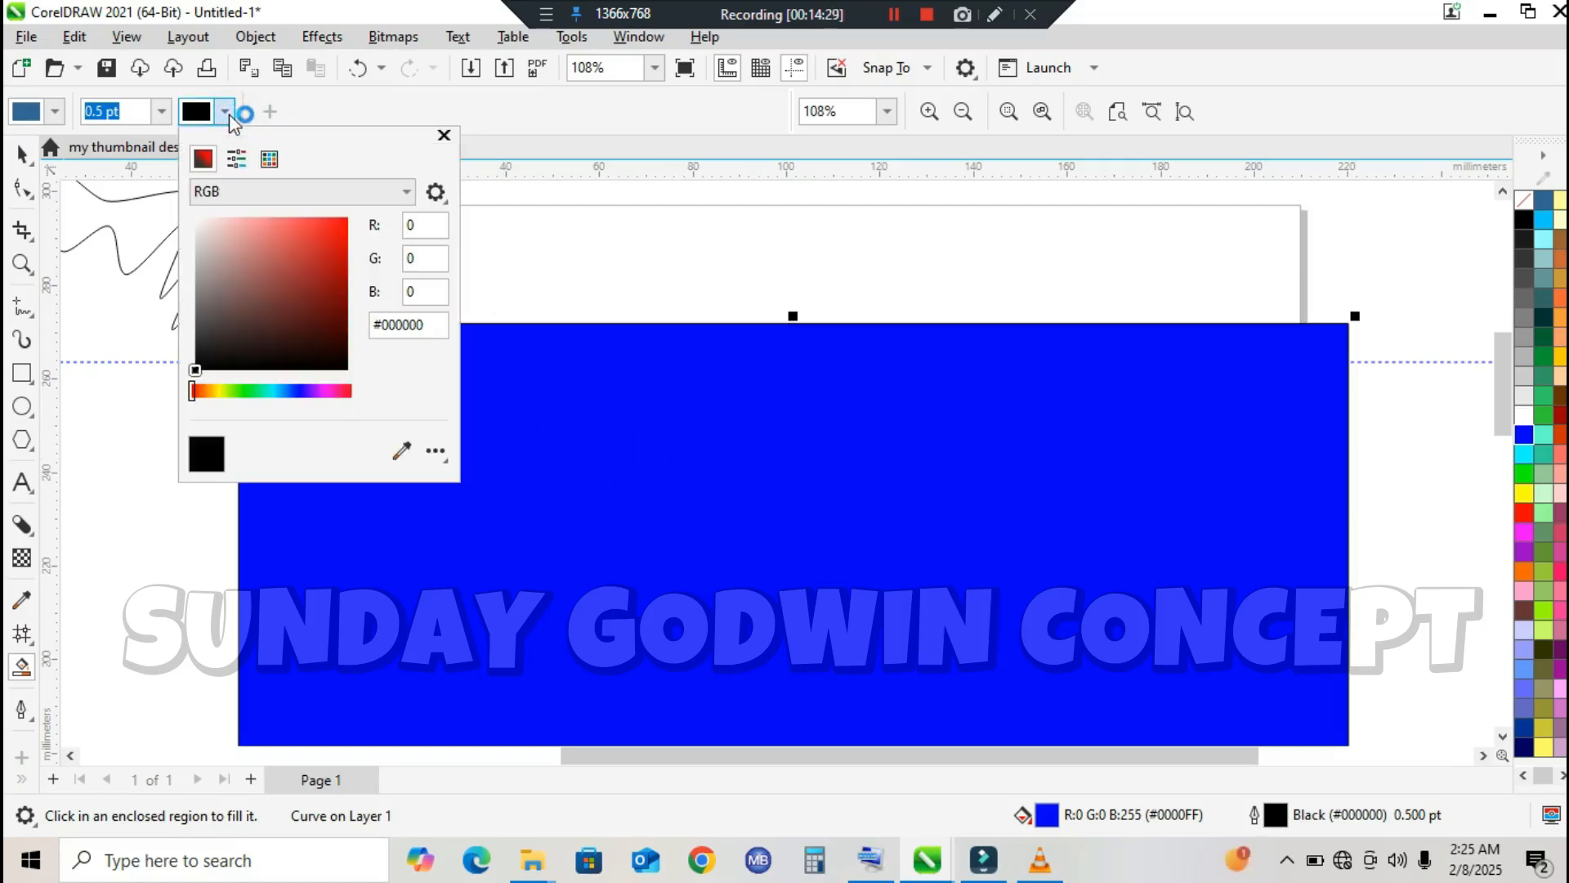
click(345, 258)
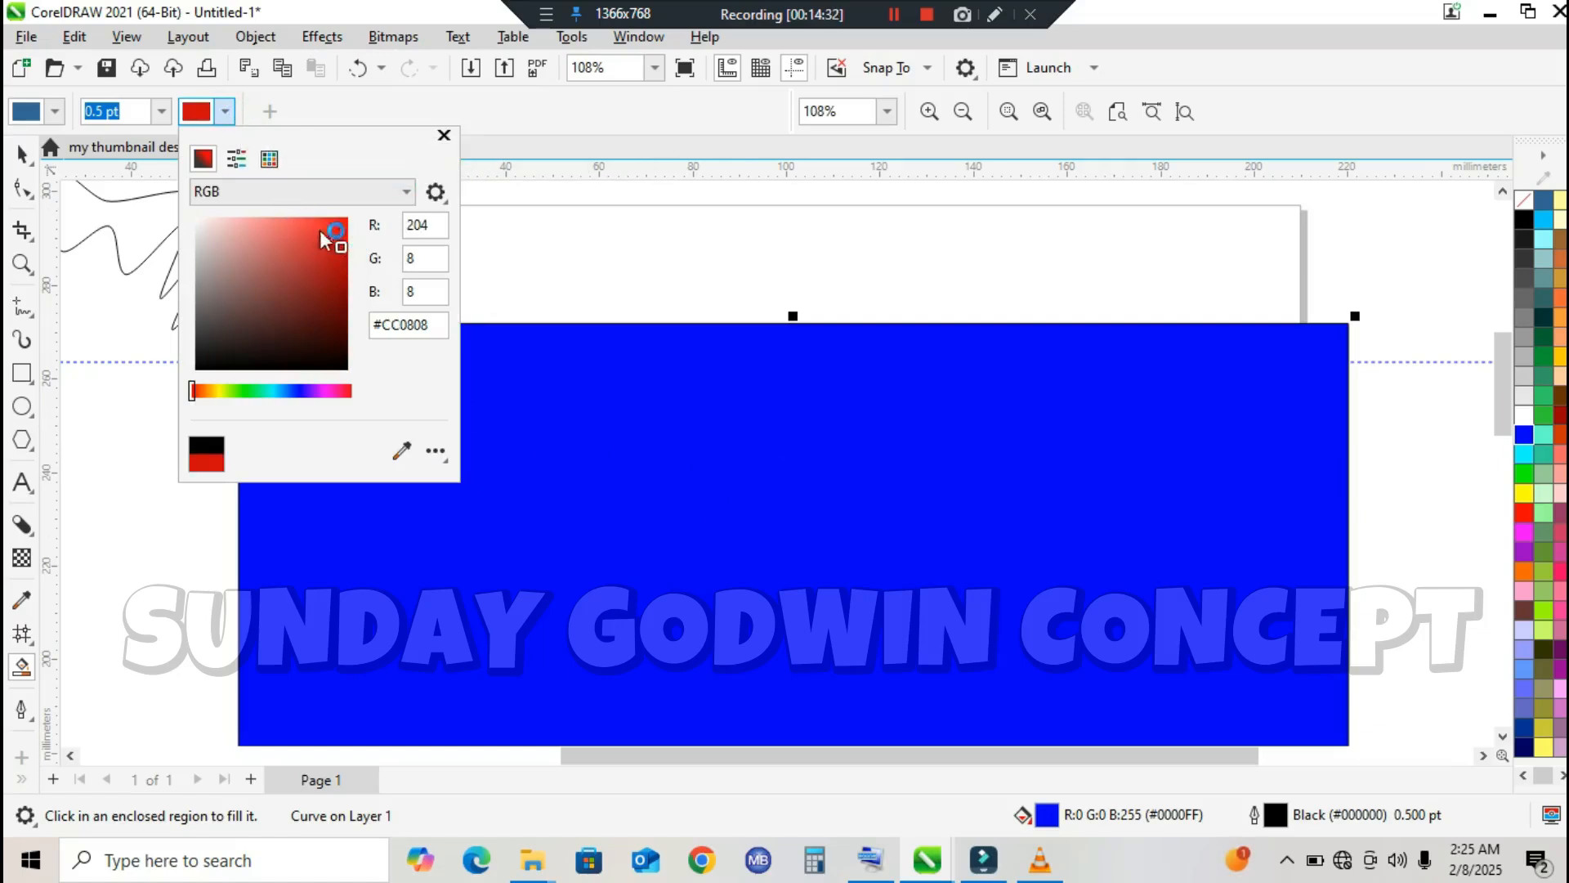
click(54, 112)
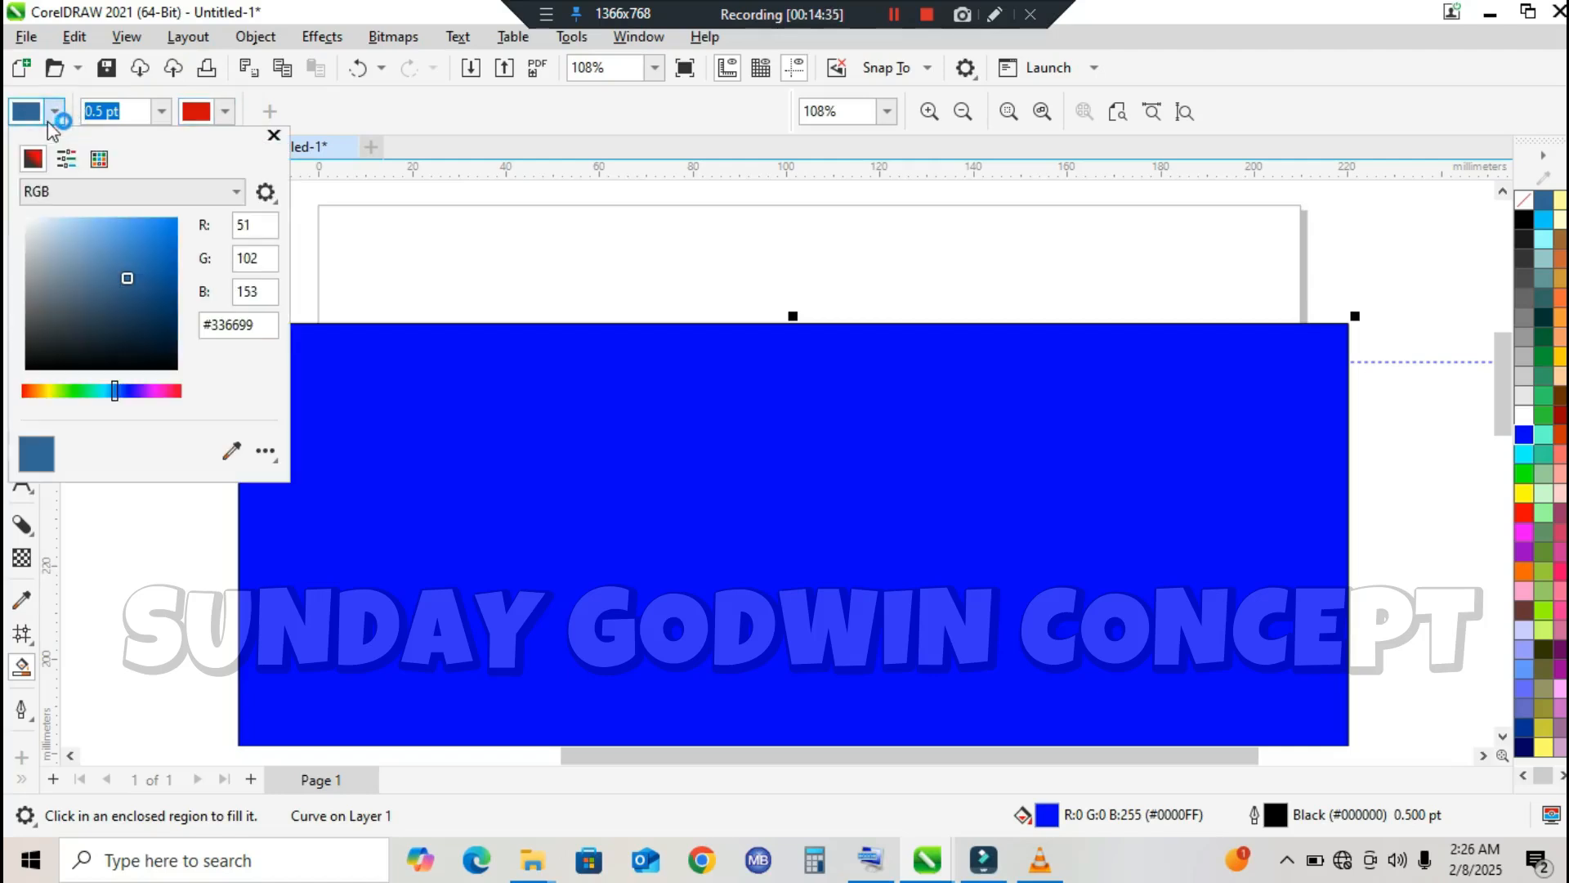
click(135, 391)
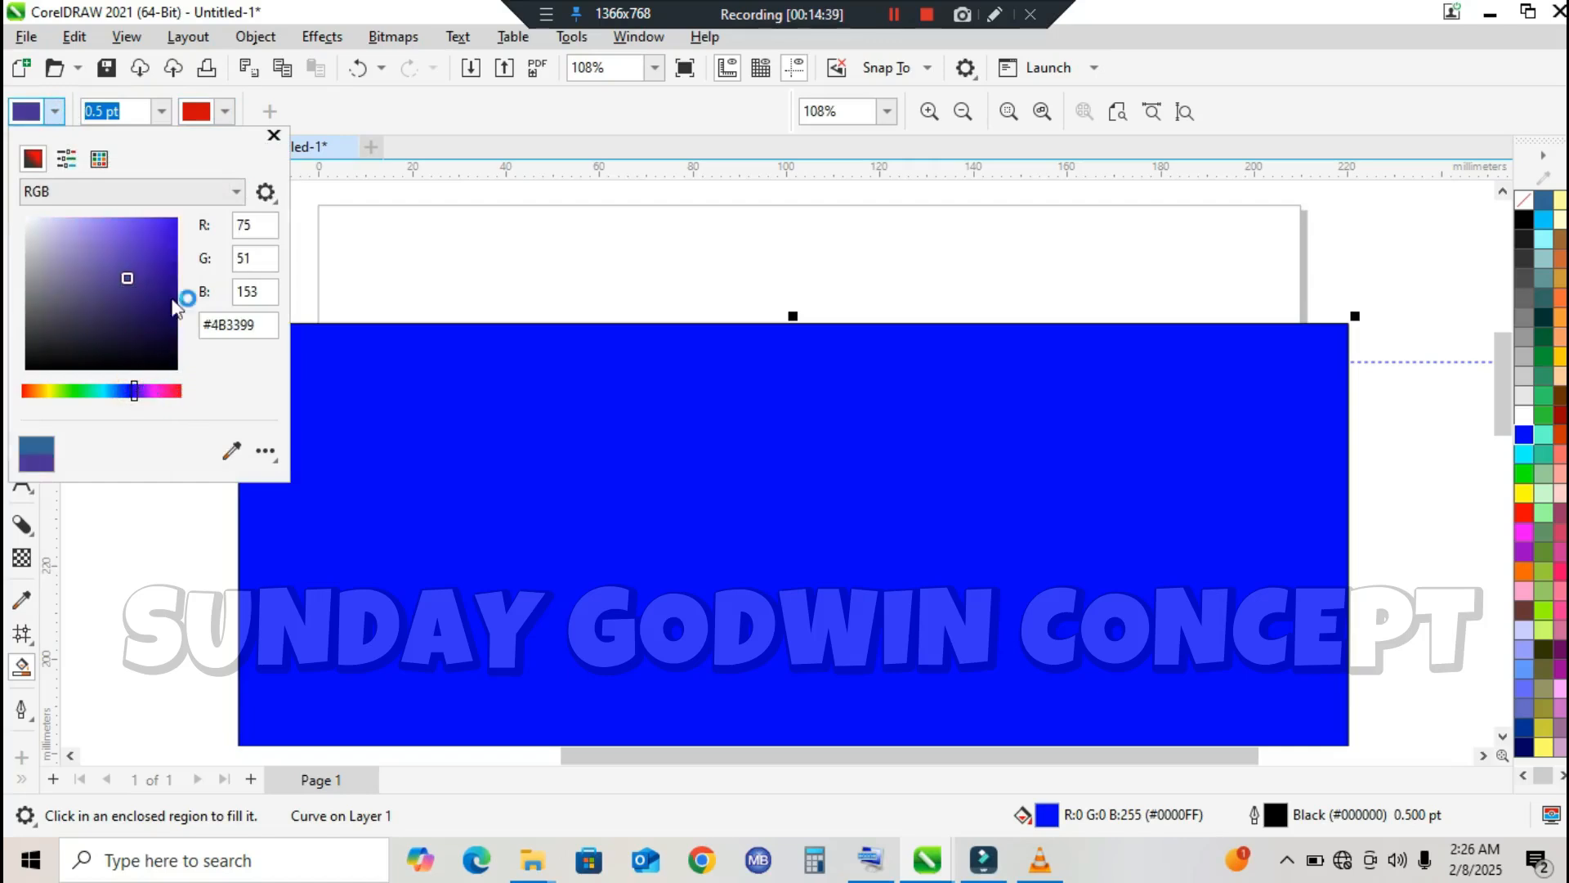
click(166, 250)
click(623, 408)
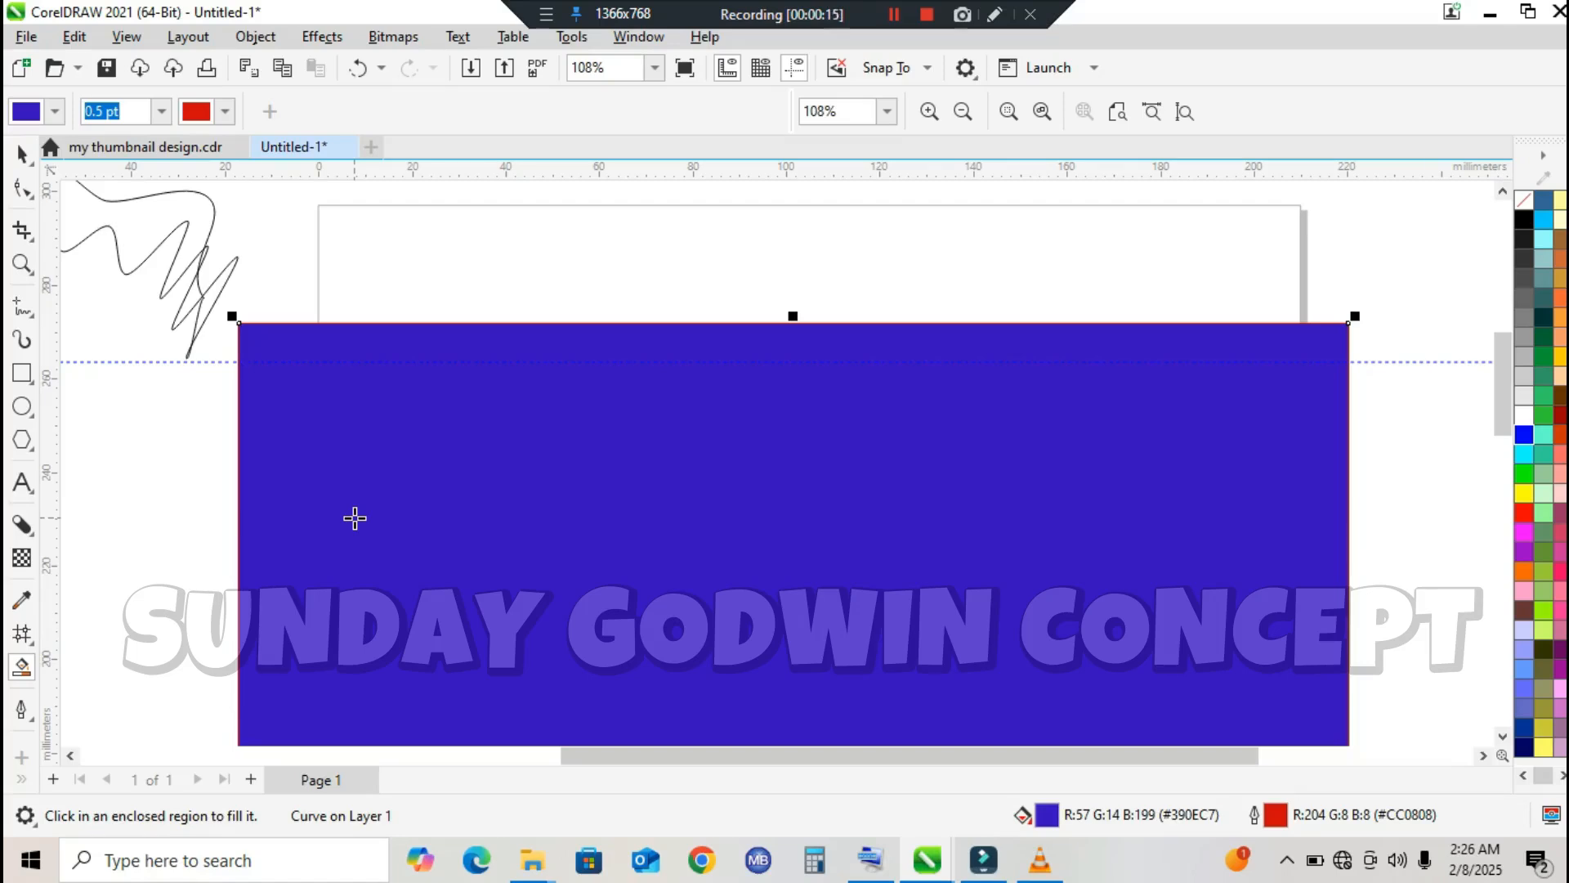
click(926, 14)
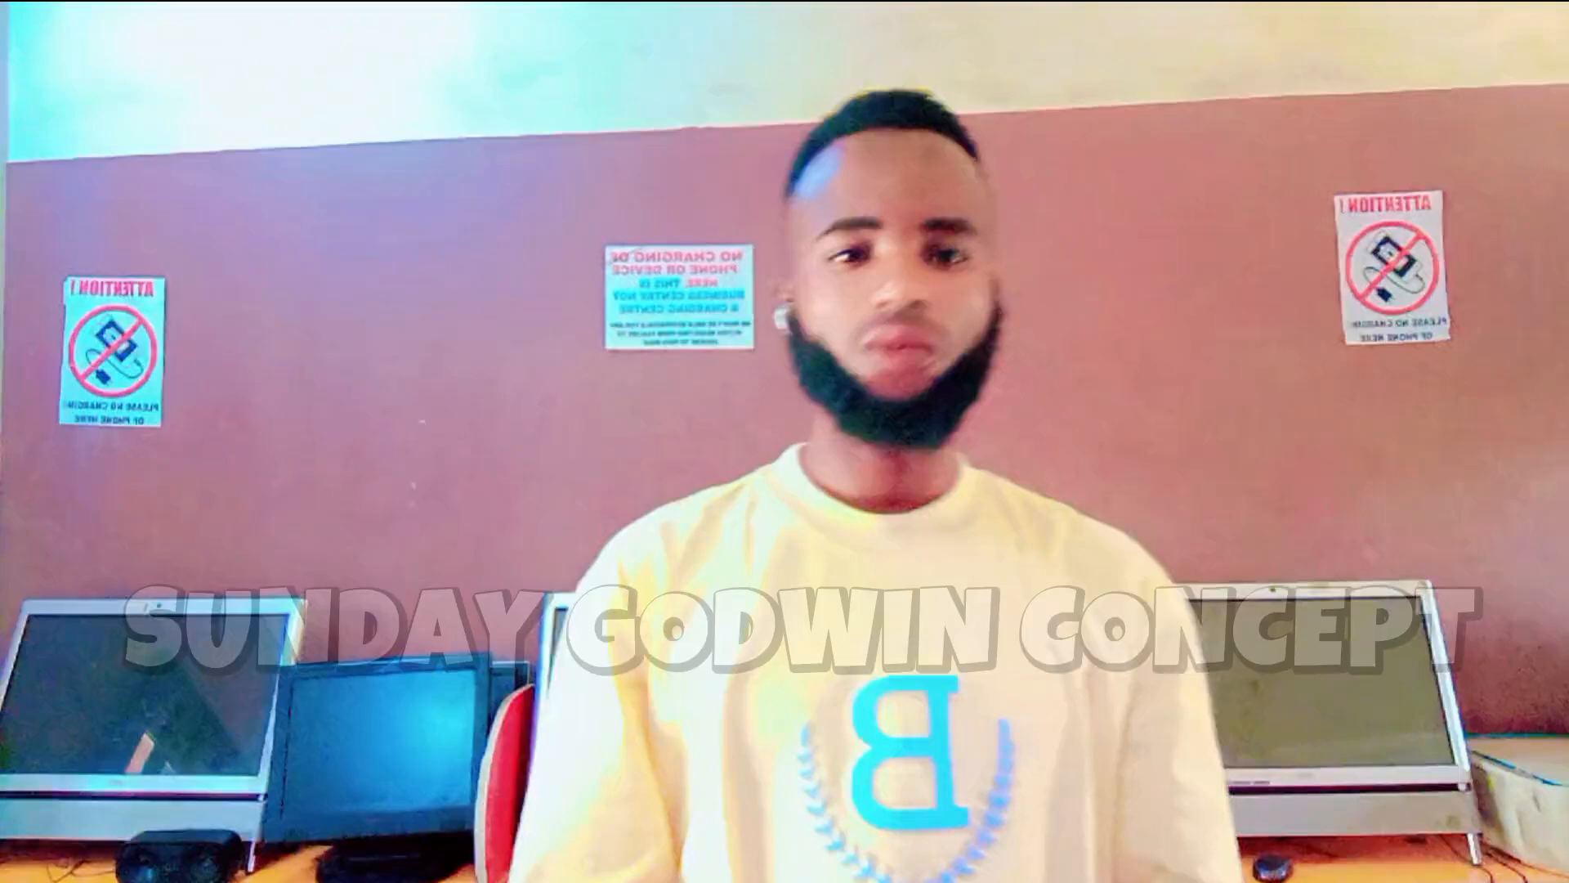